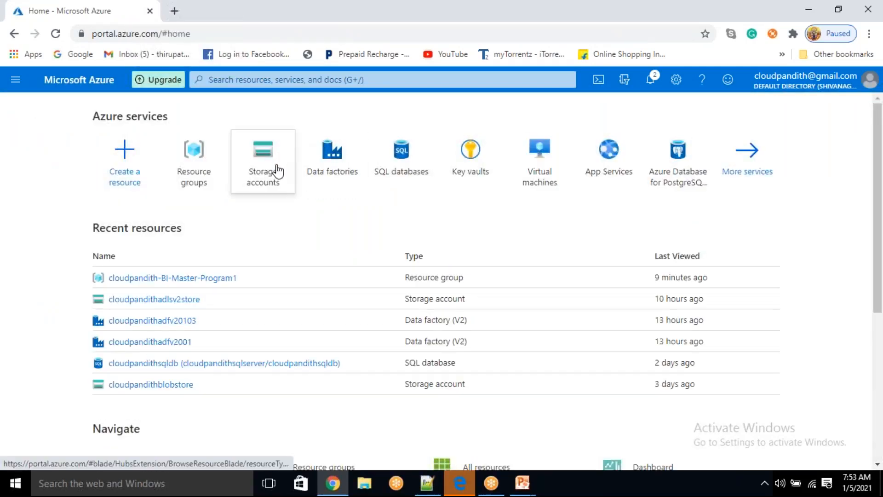
# Step: Begin adding a SQL database from the SQL databases list and start a new resource group
pyautogui.click(402, 154)
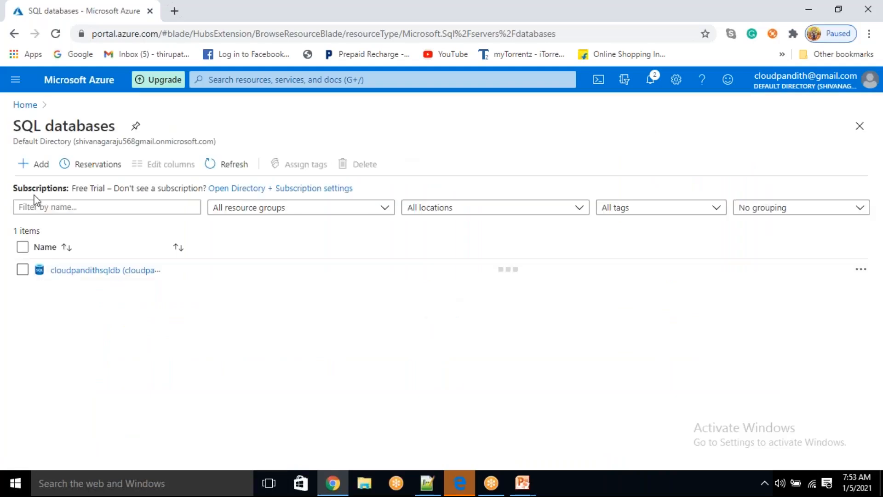
pyautogui.click(39, 164)
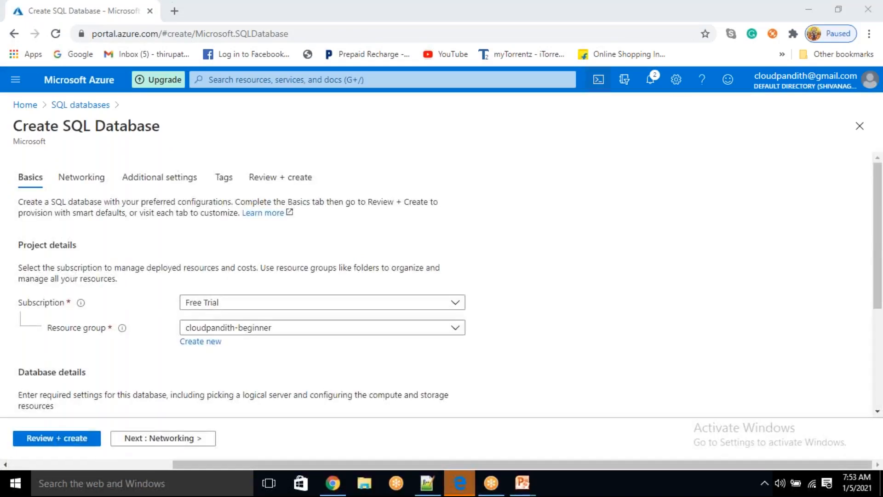
pyautogui.click(215, 342)
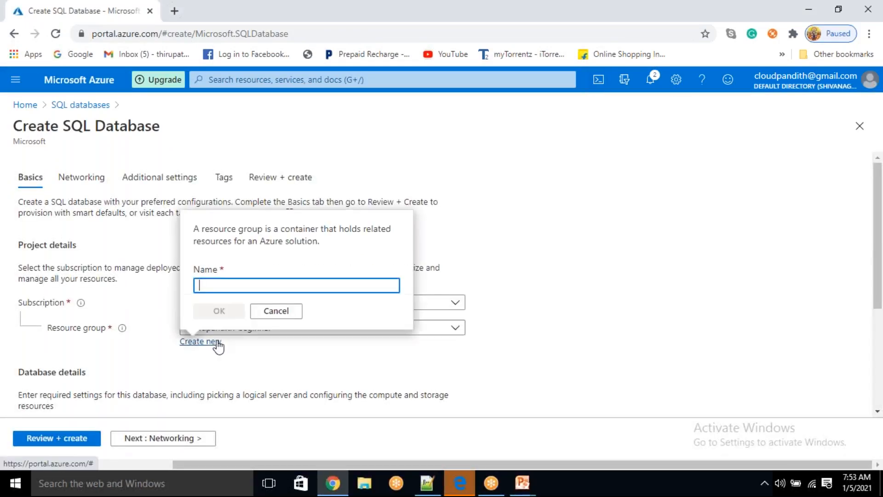
# Step: Name the new resource group Cloudpandith-BI-Master-Program, correcting the typo, and confirm it
pyautogui.write('CLOUDPAND')
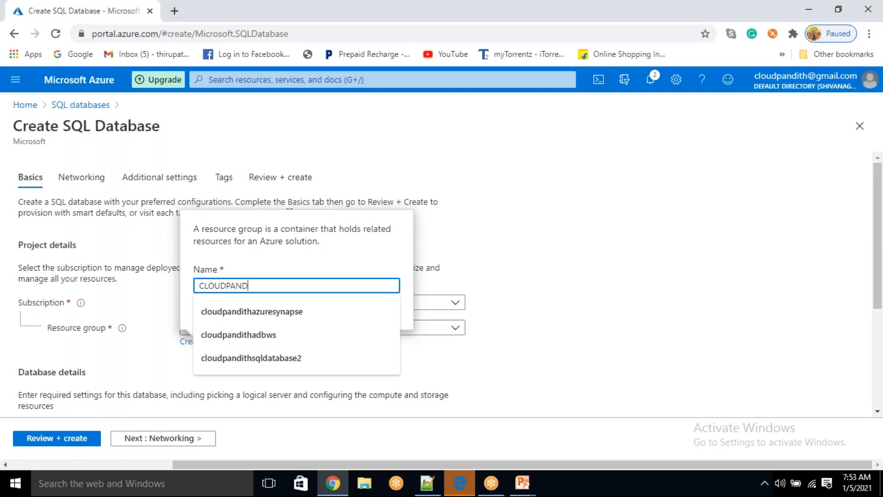
pyautogui.write('ITH-bi-mASTER-pROGRA')
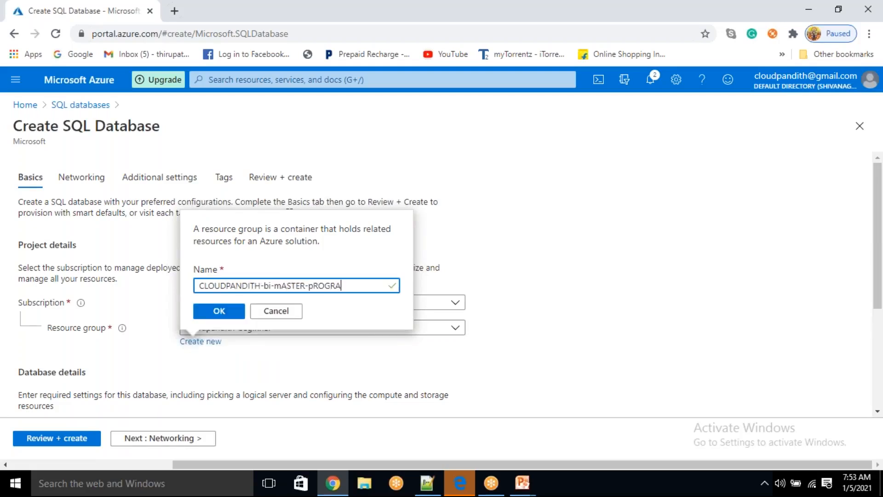
pyautogui.press('BackSpace')
pyautogui.press('BackSpace')
pyautogui.press('BackSpace')
pyautogui.press('BackSpace')
pyautogui.press('BackSpace')
pyautogui.press('BackSpace')
pyautogui.press('BackSpace')
pyautogui.press('BackSpace')
pyautogui.press('BackSpace')
pyautogui.press('BackSpace')
pyautogui.press('BackSpace')
pyautogui.press('BackSpace')
pyautogui.press('BackSpace')
pyautogui.press('BackSpace')
pyautogui.press('BackSpace')
pyautogui.press('BackSpace')
pyautogui.press('BackSpace')
pyautogui.press('BackSpace')
pyautogui.press('BackSpace')
pyautogui.press('BackSpace')
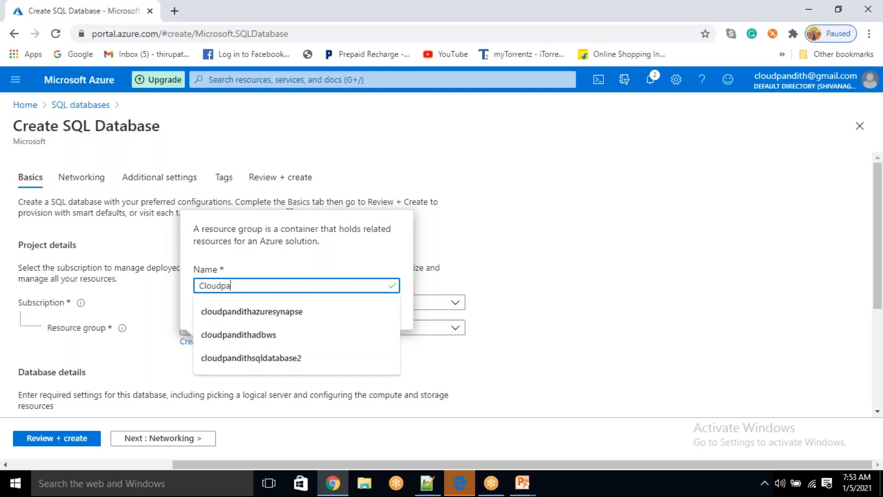
pyautogui.write('oudpandith-BI-Master-Program')
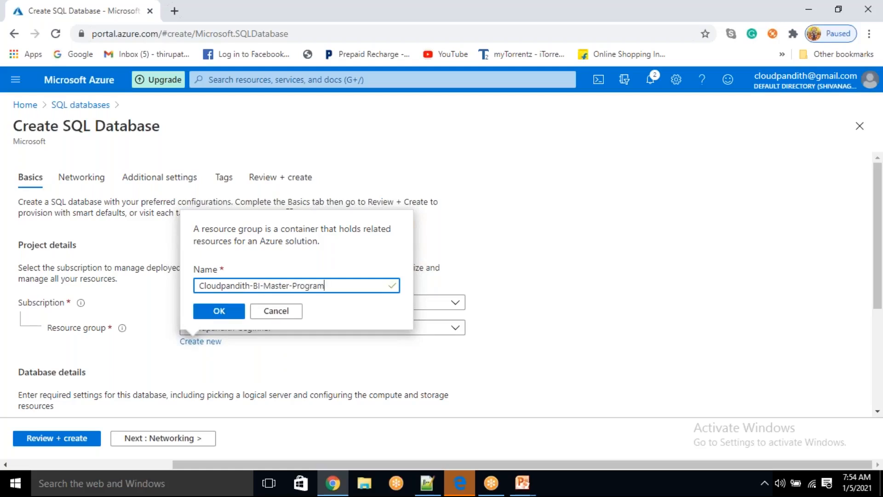
pyautogui.click(220, 312)
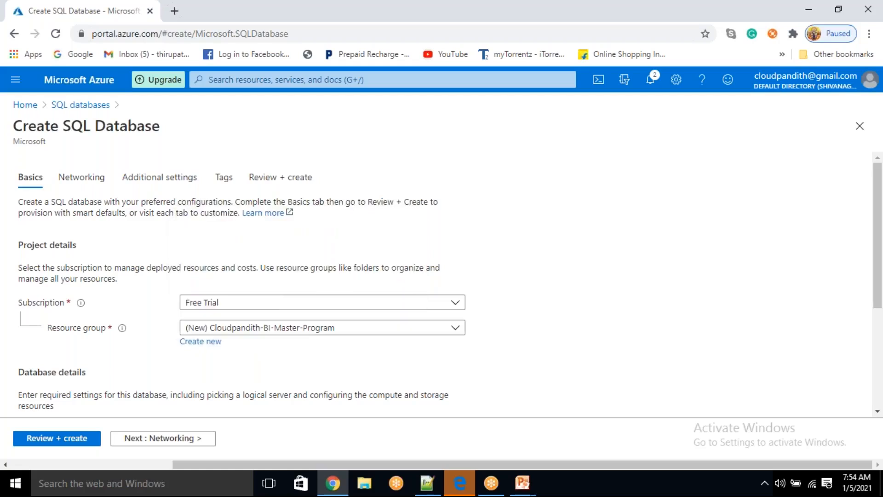
pyautogui.scroll(-4, 261, 345)
# Step: Enter cloudpandithsqldb as the database name
pyautogui.click(223, 250)
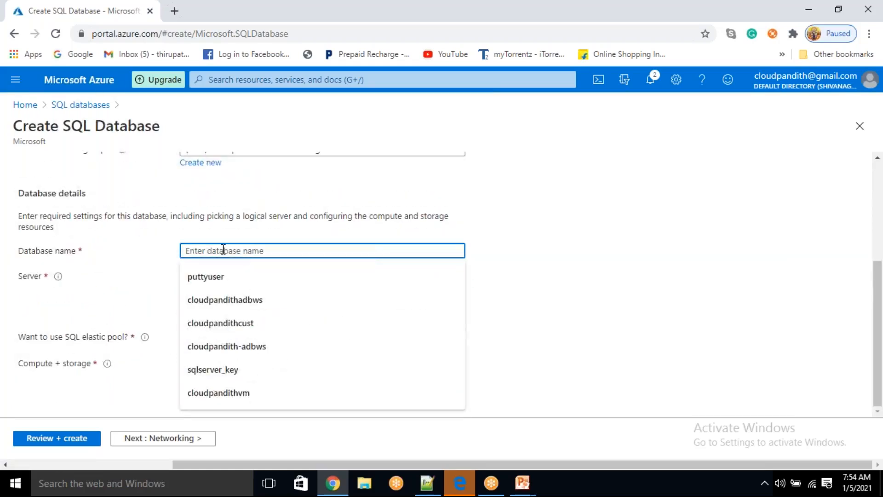
pyautogui.write('cloudpandithsqldb')
pyautogui.press('Tab')
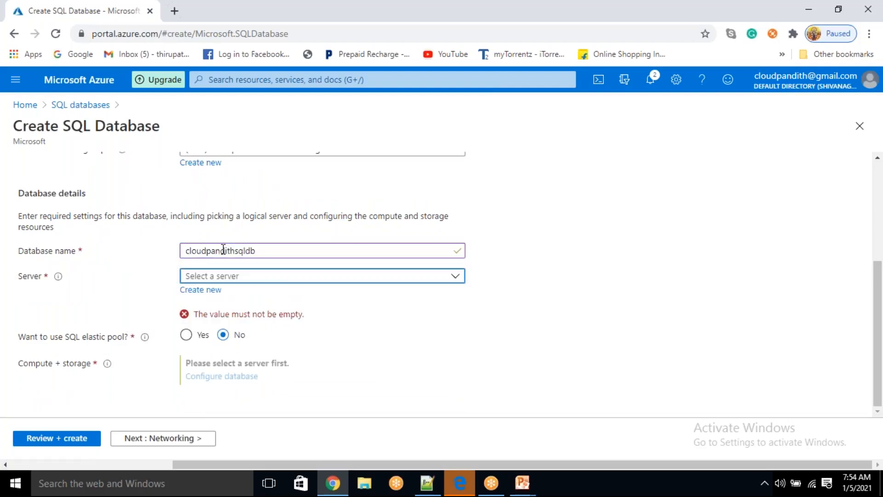
# Step: Define new server cloudpandithsqlserver with an admin login and matching password
pyautogui.click(209, 289)
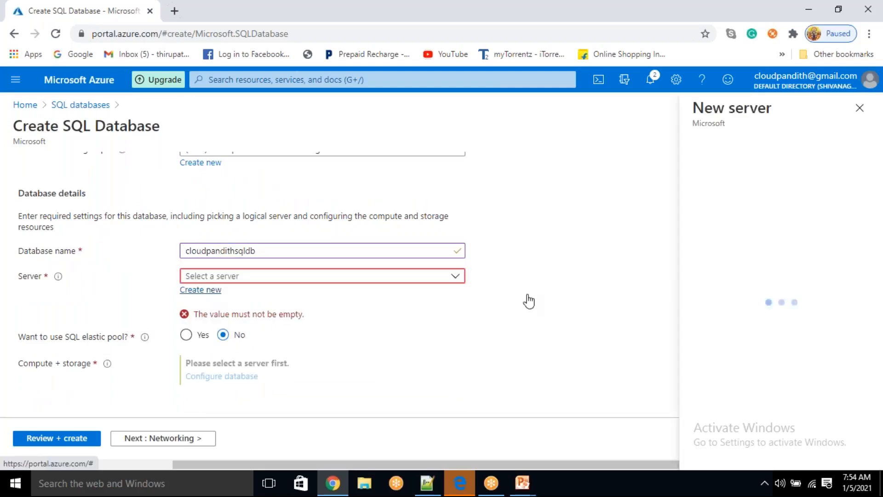
pyautogui.write('c')
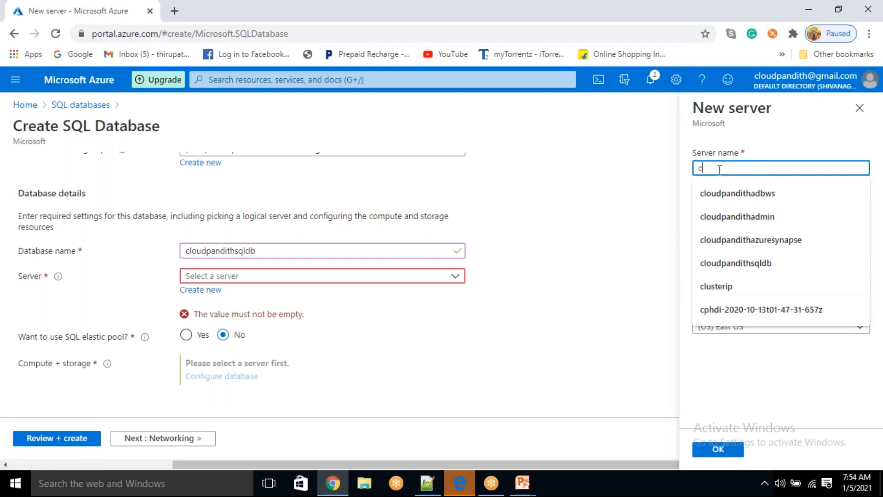
pyautogui.write('loudpandithsqlse')
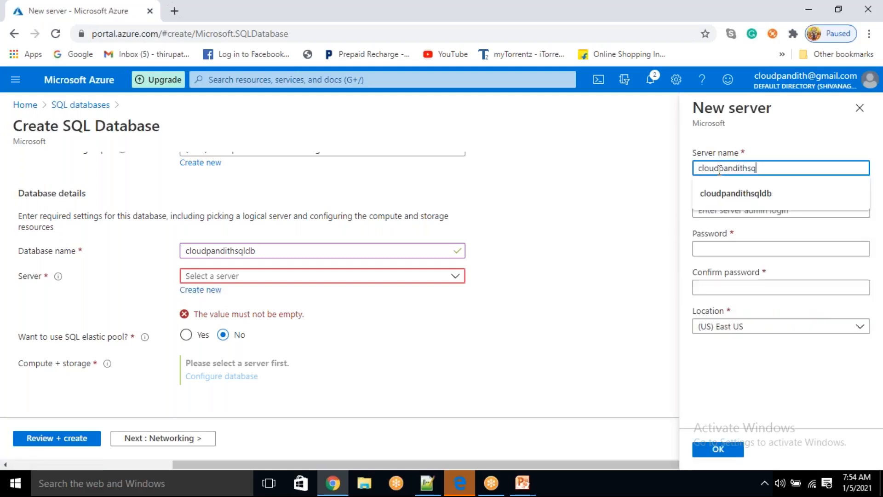
pyautogui.press('Tab')
pyautogui.write('mallaia')
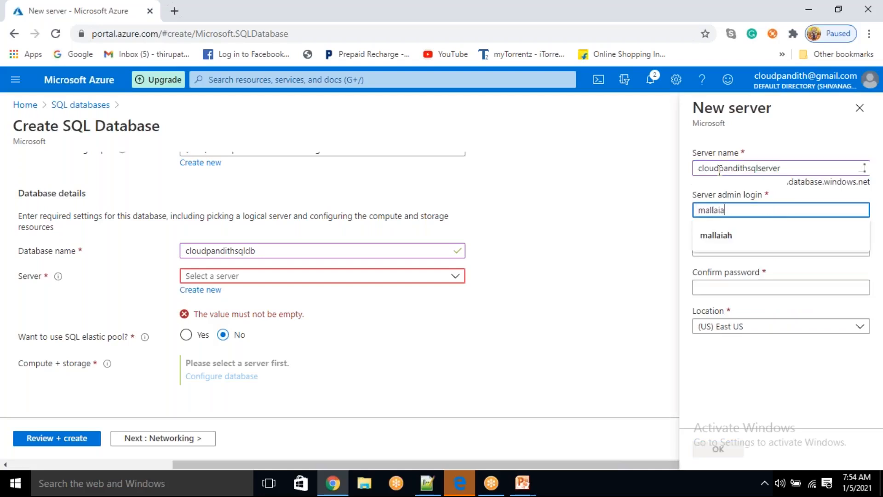
pyautogui.write('h')
pyautogui.press('Tab')
pyautogui.write('••••••••••••')
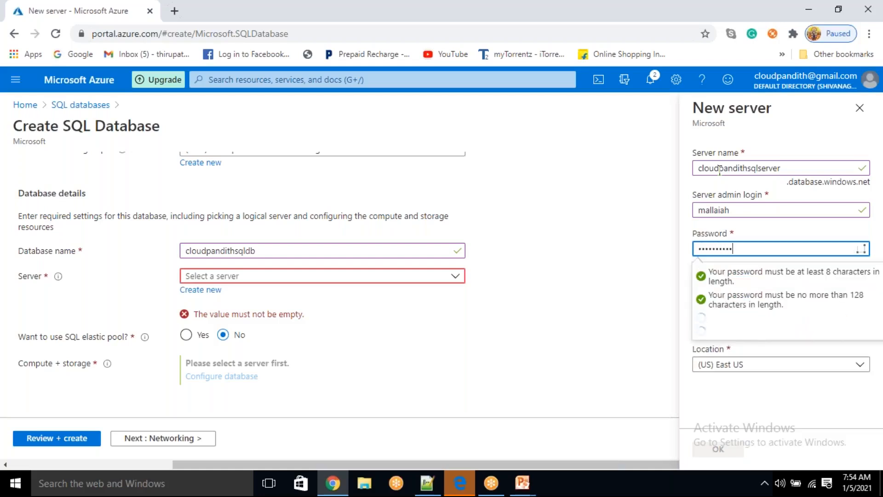
pyautogui.press('Tab')
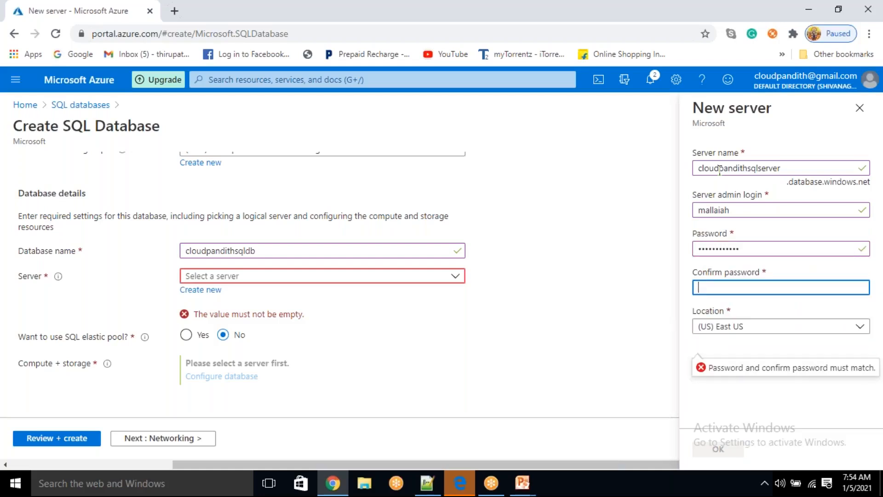
pyautogui.write('••••••••••')
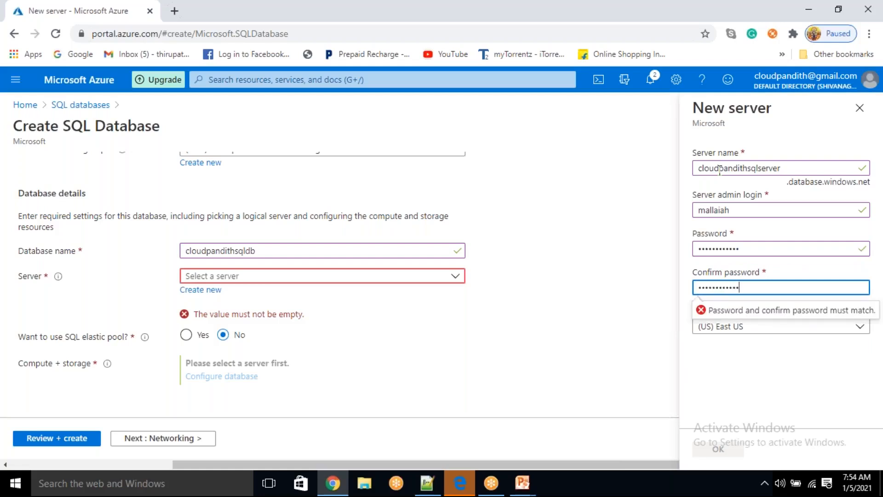
pyautogui.click(720, 448)
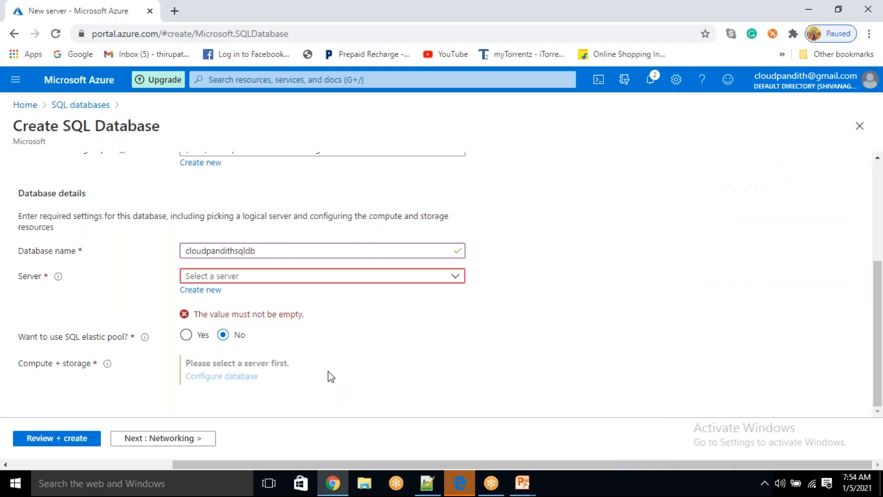
# Step: Send the SQL database to Review + create and load portal.azure.com in a new tab
pyautogui.click(74, 438)
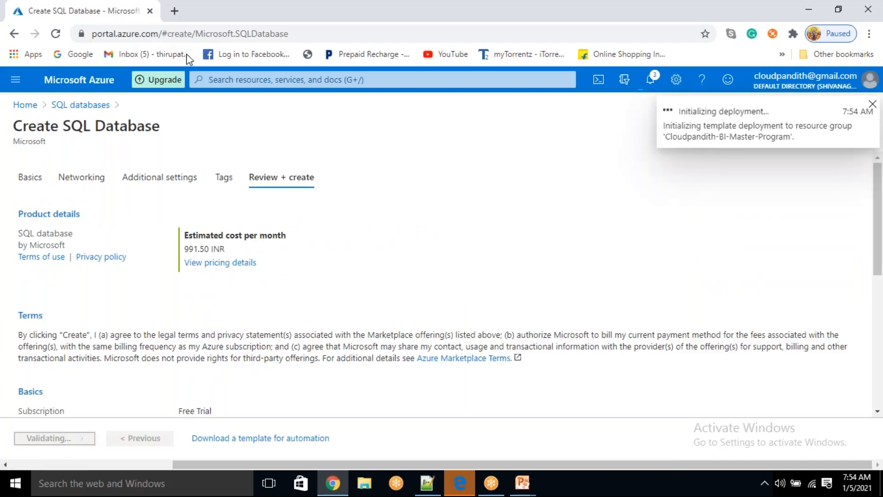
pyautogui.click(174, 10)
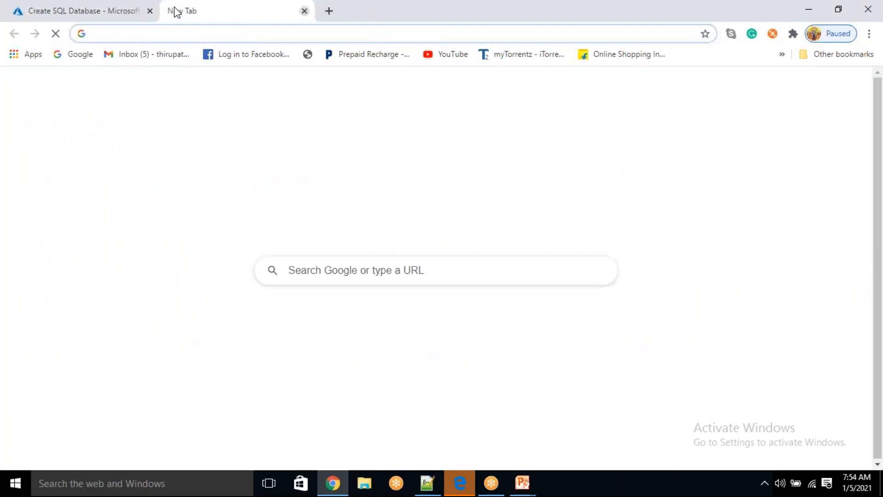
pyautogui.write('PORT')
pyautogui.press('Return')
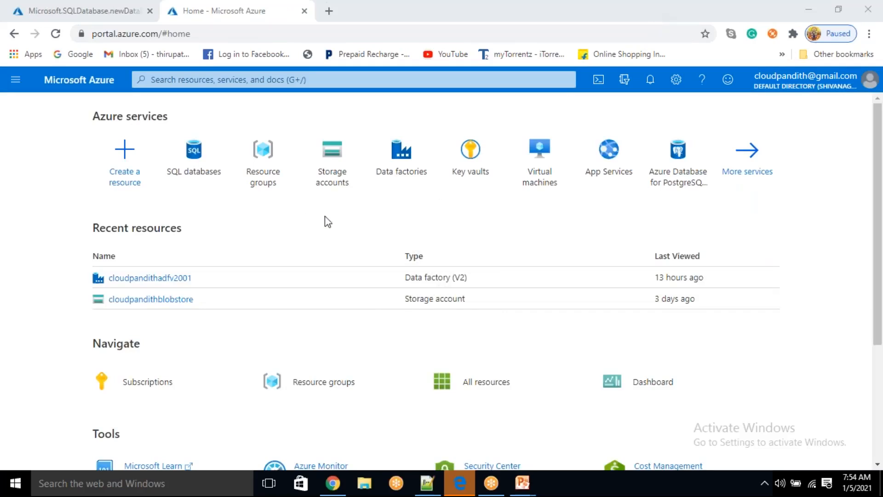
# Step: Start a new storage account in the Cloudpandith-BI-Master-Program resource group
pyautogui.click(339, 168)
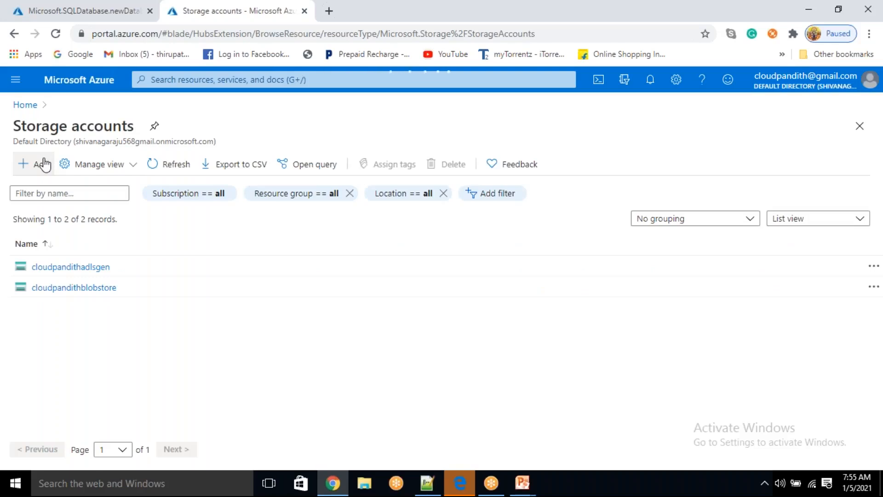
pyautogui.click(43, 164)
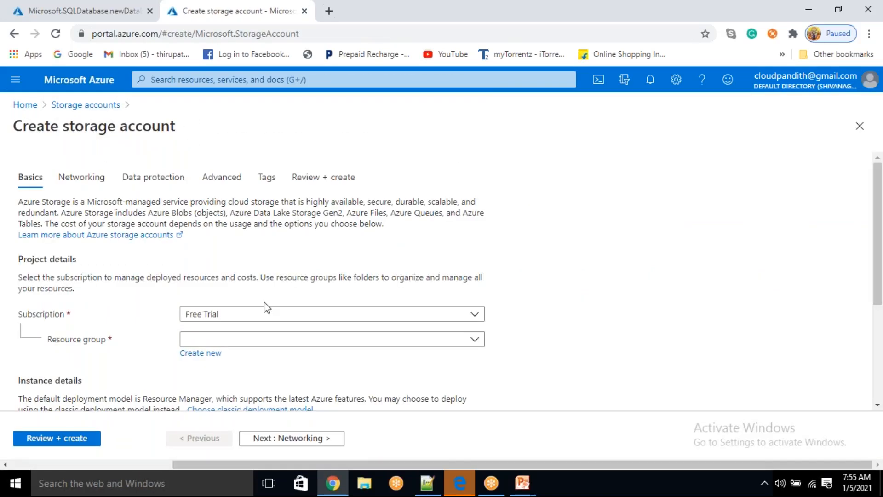
pyautogui.click(276, 344)
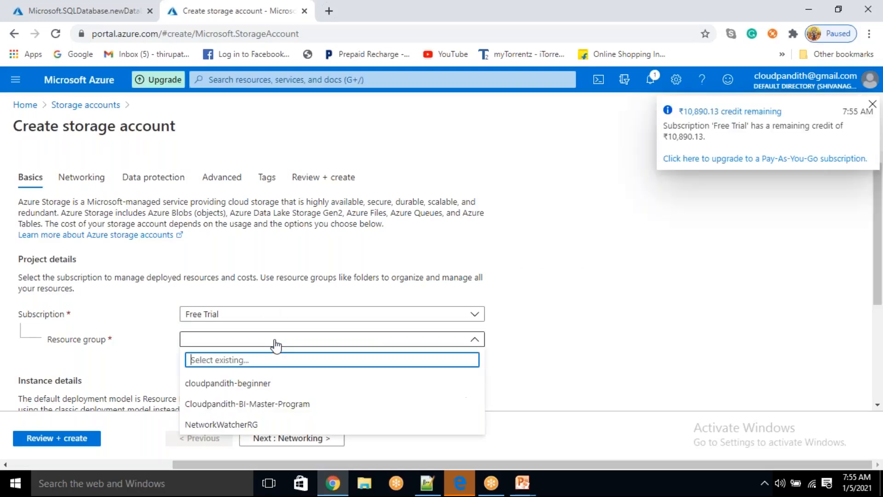
pyautogui.click(246, 402)
pyautogui.scroll(-3, 250, 394)
# Step: Type the storage account name and trim its trailing letters
pyautogui.click(249, 317)
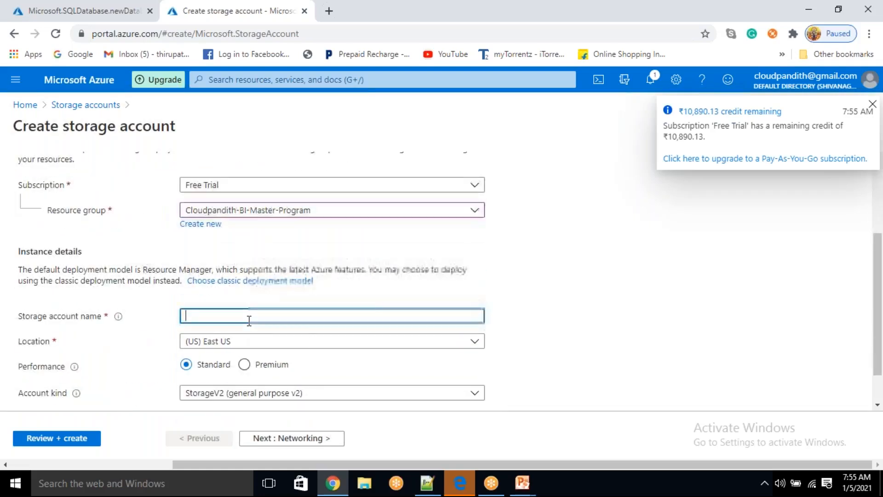
pyautogui.write('CLOUDA')
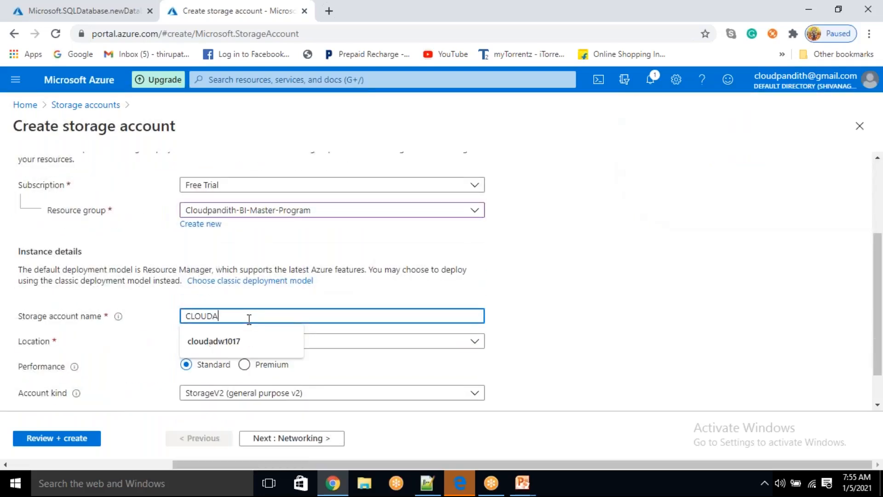
pyautogui.write('lou')
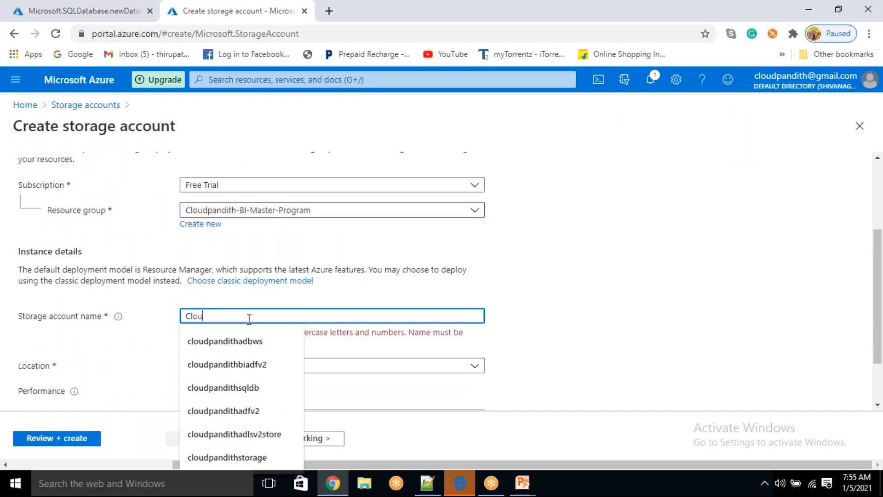
pyautogui.write('dpandithadlsve')
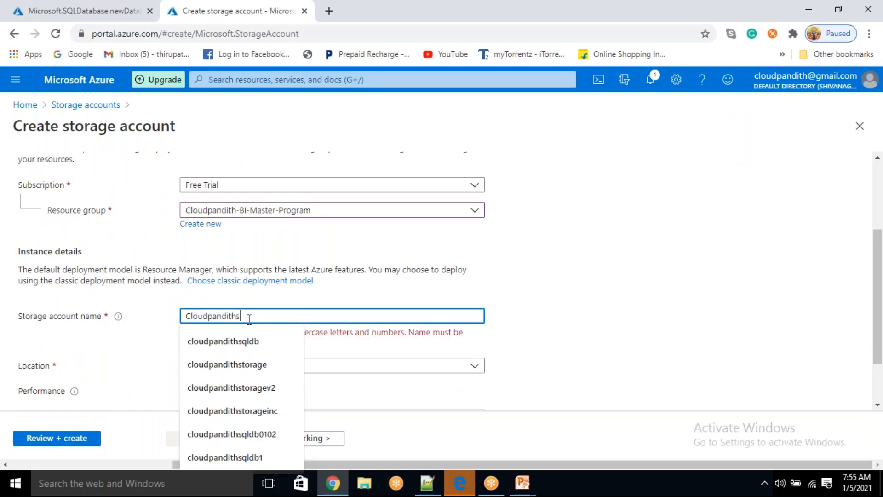
pyautogui.write('store')
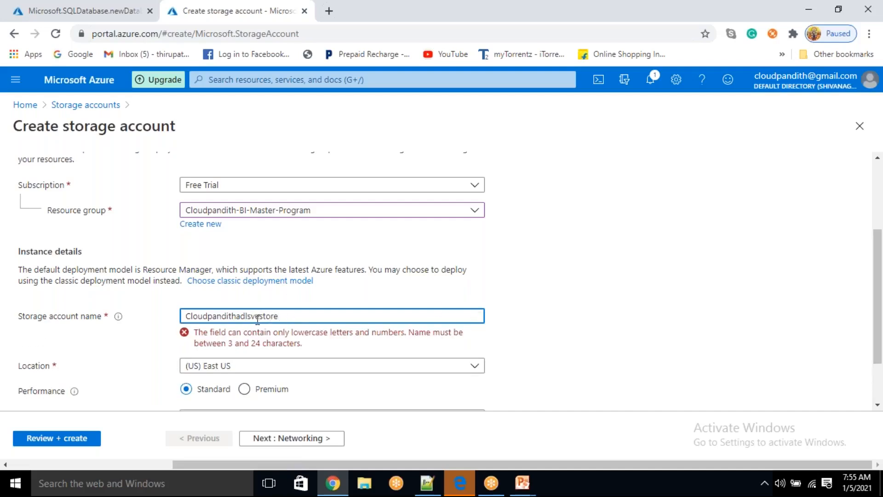
pyautogui.write('2')
pyautogui.click(252, 316)
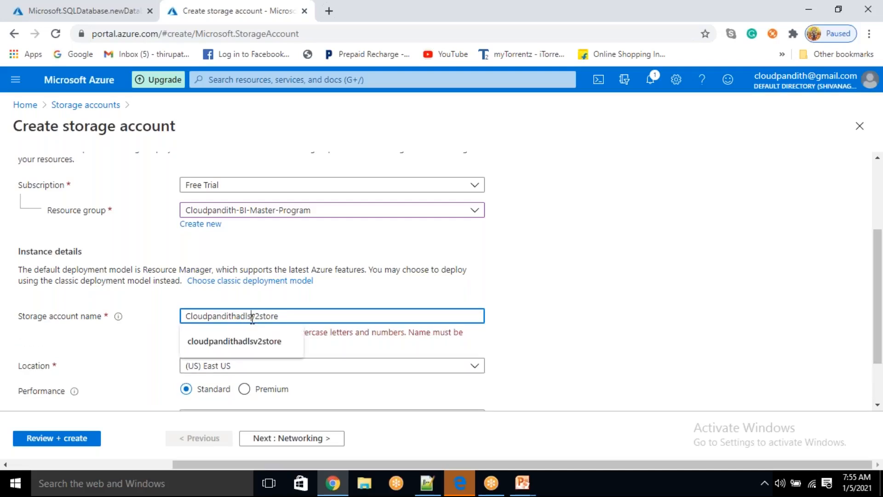
pyautogui.click(573, 311)
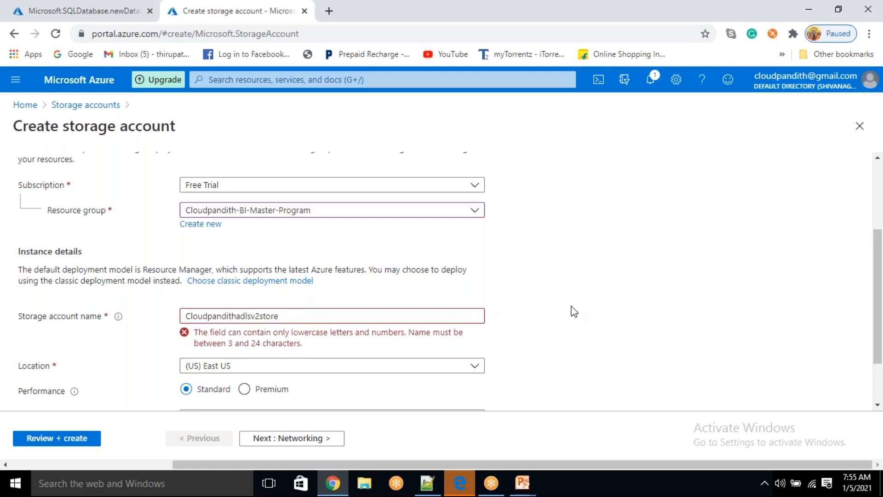
pyautogui.click(296, 315)
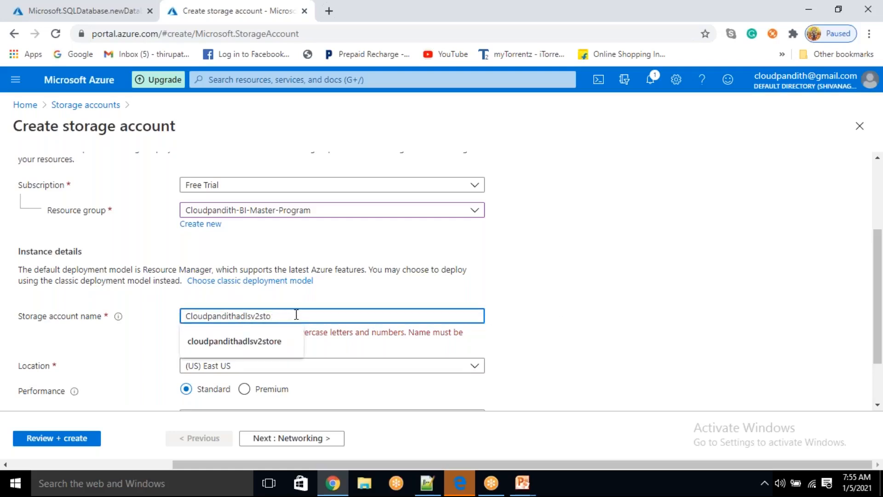
pyautogui.write('s')
pyautogui.press('BackSpace')
pyautogui.click(569, 323)
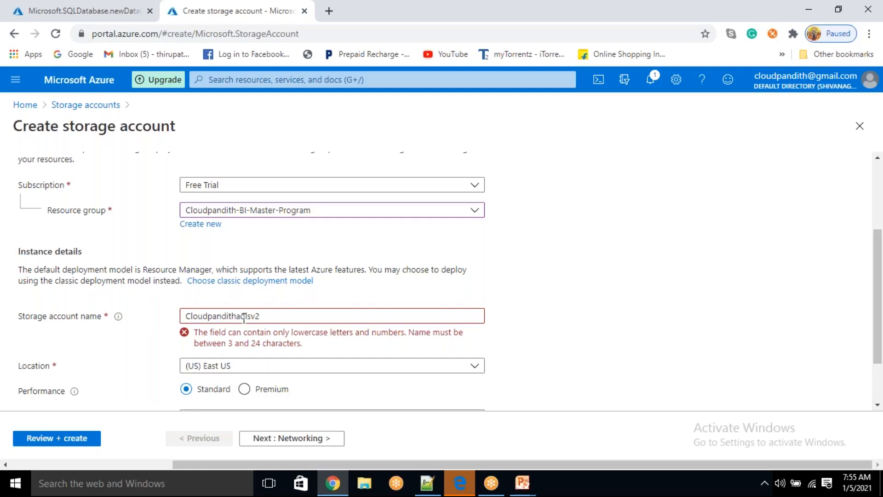
# Step: Fix the name to all-lowercase cloudpandithadlsv2store and continue past the Basics page
pyautogui.click(196, 316)
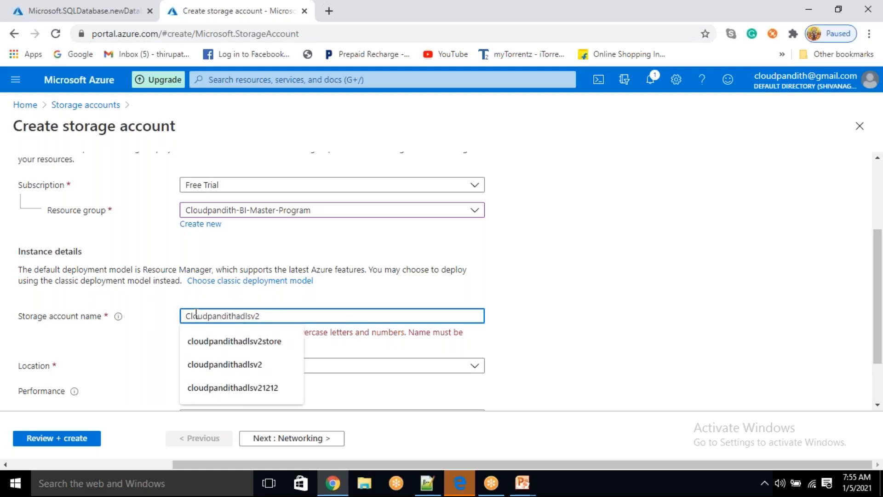
pyautogui.press('BackSpace')
pyautogui.write('c')
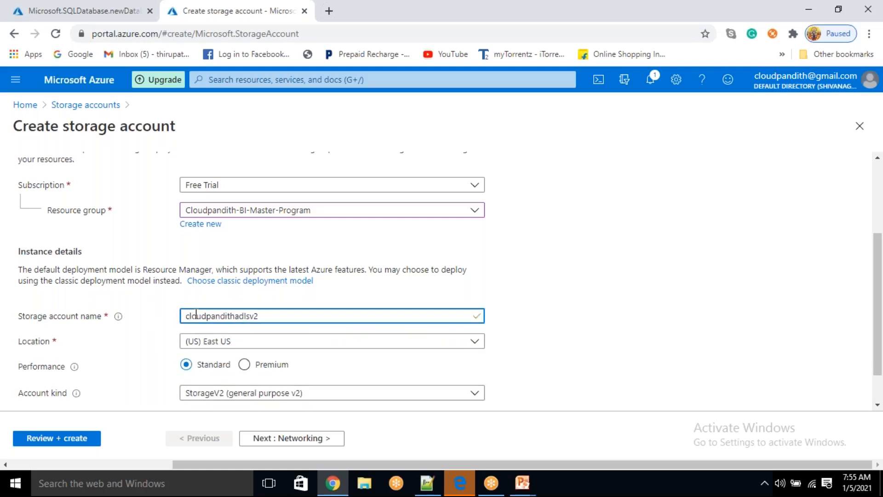
pyautogui.write('store')
pyautogui.click(701, 341)
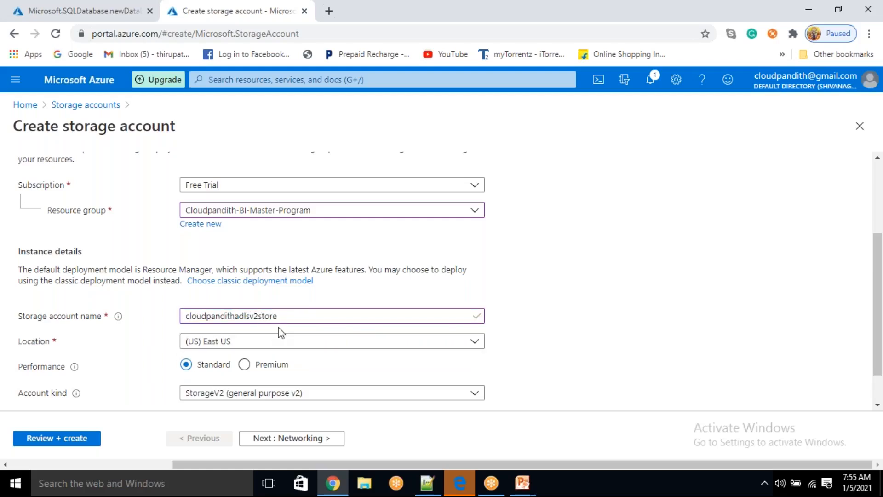
pyautogui.click(300, 442)
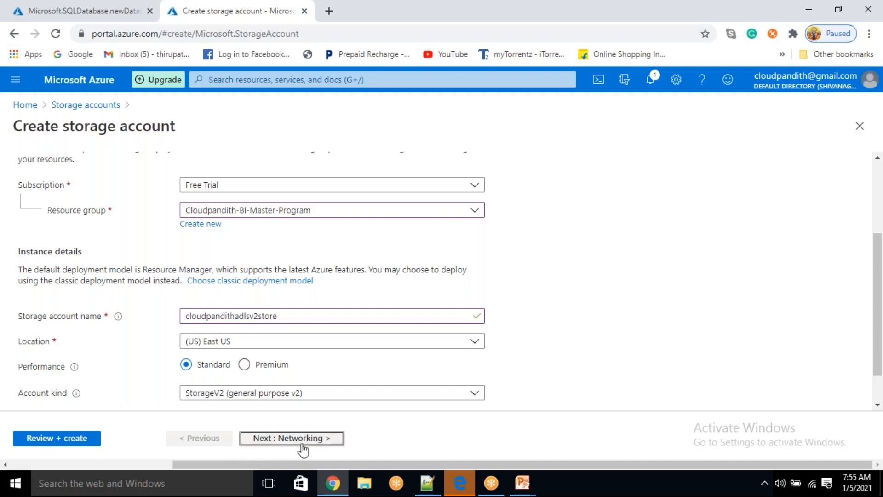
# Step: Enable hierarchical namespace, then review and create the storage account
pyautogui.click(299, 437)
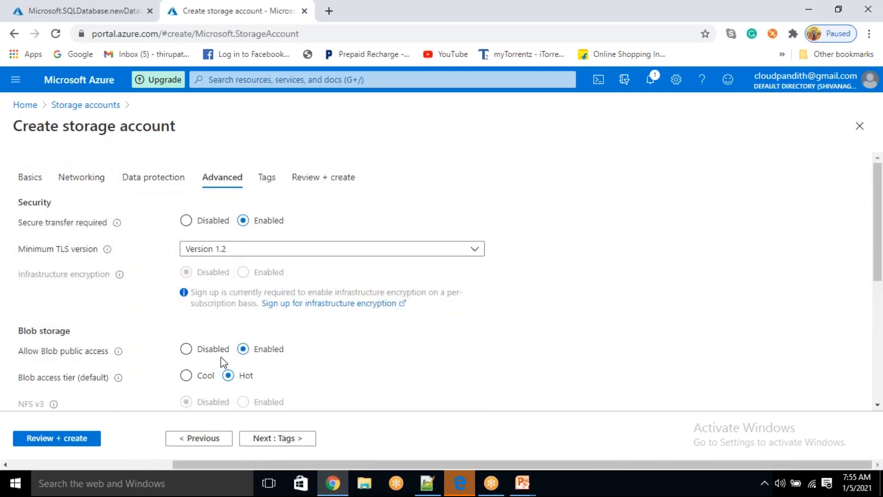
pyautogui.scroll(-5, 221, 359)
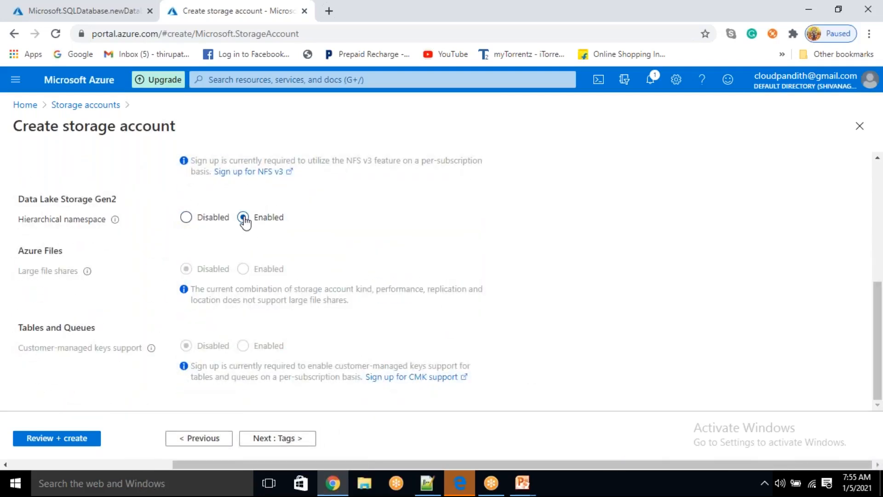
pyautogui.click(46, 439)
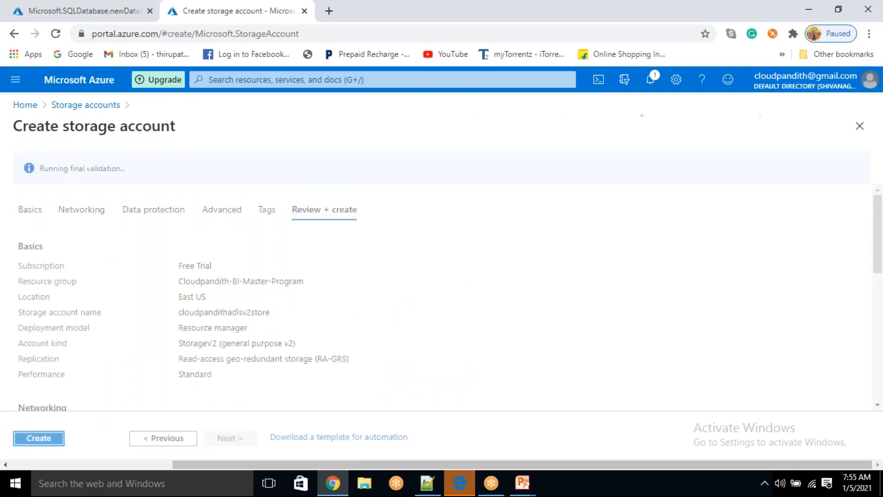
pyautogui.click(39, 437)
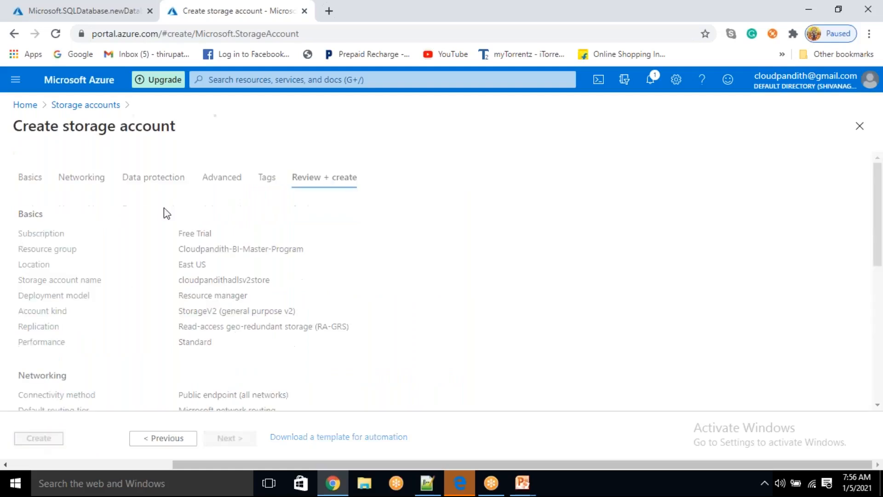
pyautogui.click(329, 10)
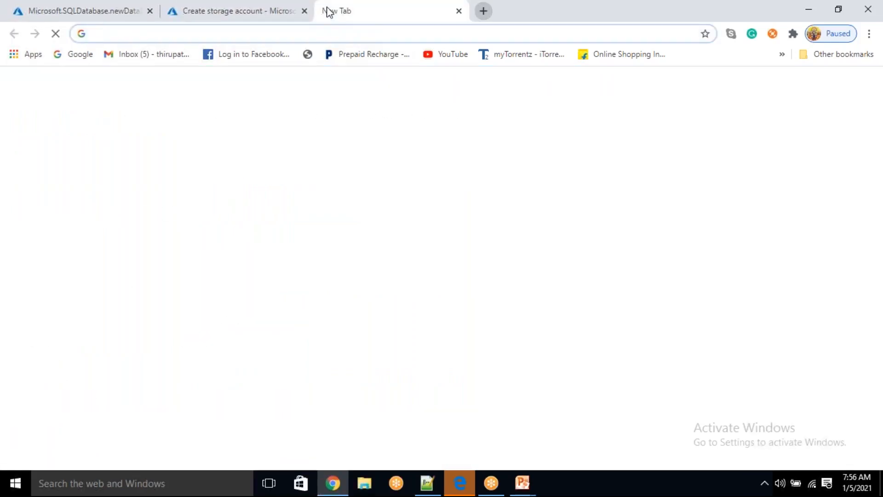
# Step: Start a new data factory in the Cloudpandith-BI-Master-Program resource group
pyautogui.write('port')
pyautogui.press('Return')
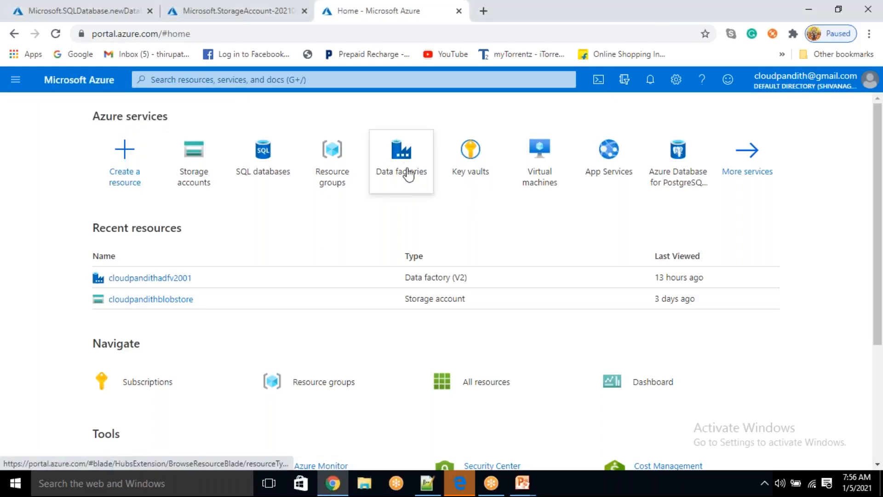
pyautogui.click(405, 172)
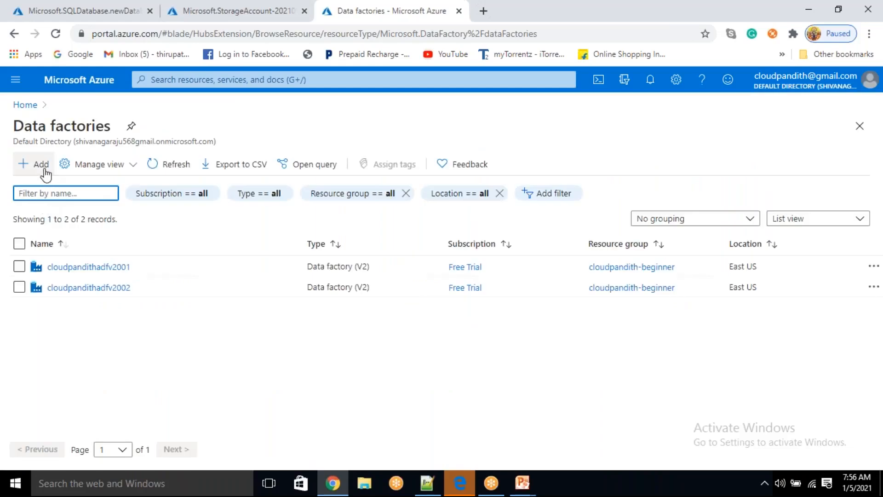
pyautogui.click(42, 166)
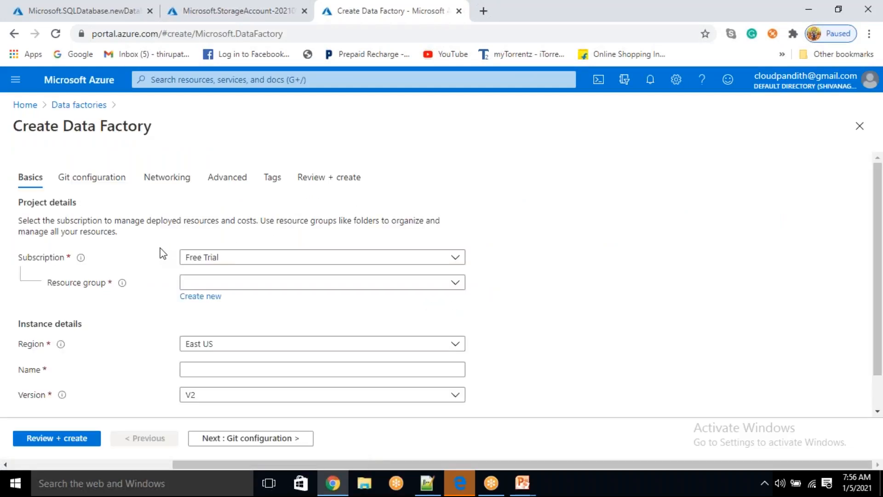
pyautogui.scroll(-1, 207, 248)
pyautogui.click(256, 244)
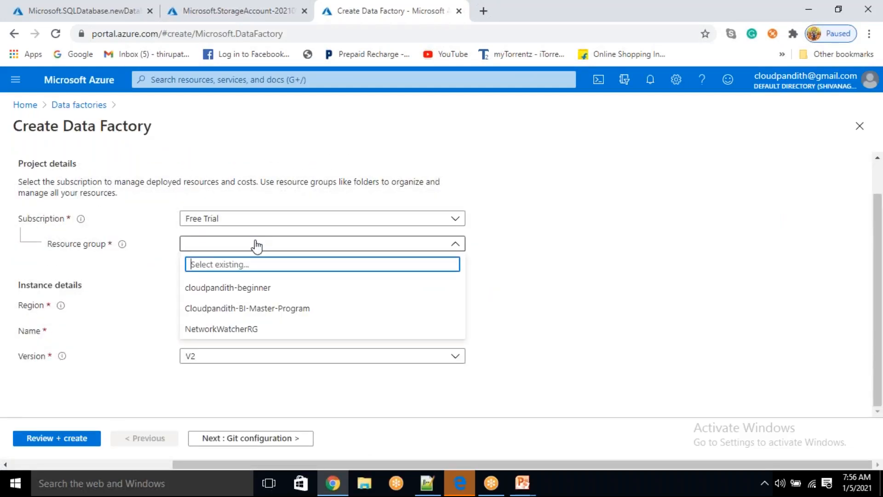
pyautogui.click(223, 308)
# Step: Name it cloudpandithadfv20105, choose Configure Git later, then review and create
pyautogui.click(207, 331)
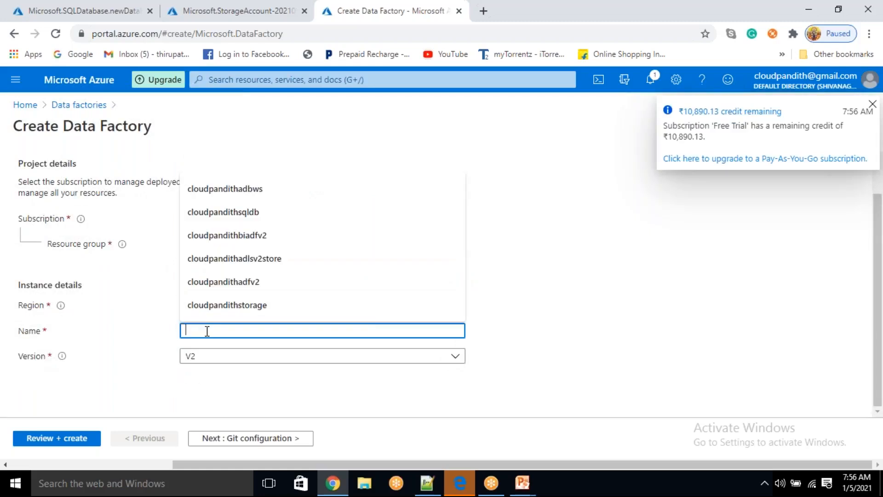
pyautogui.write('cloudpandithadfv2')
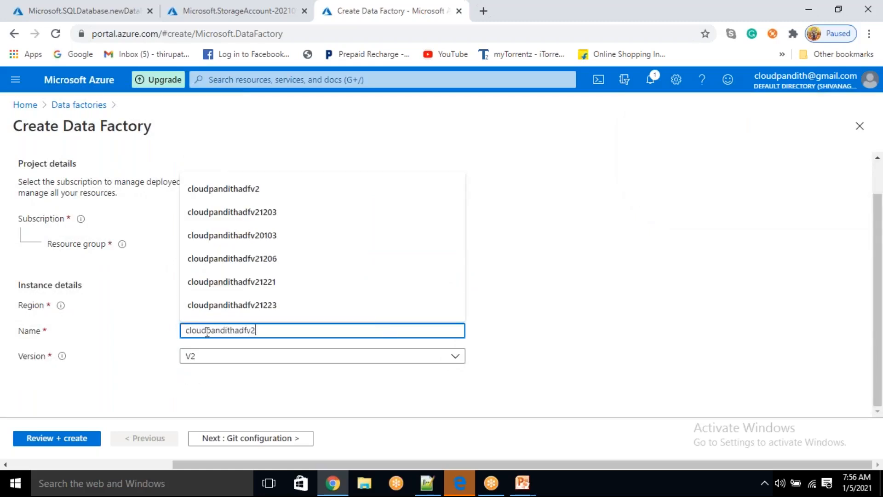
pyautogui.write('0105')
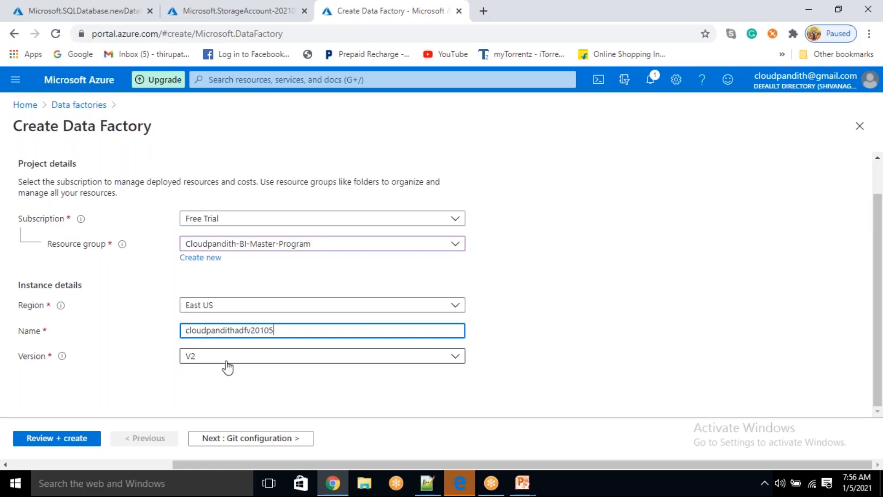
pyautogui.click(234, 439)
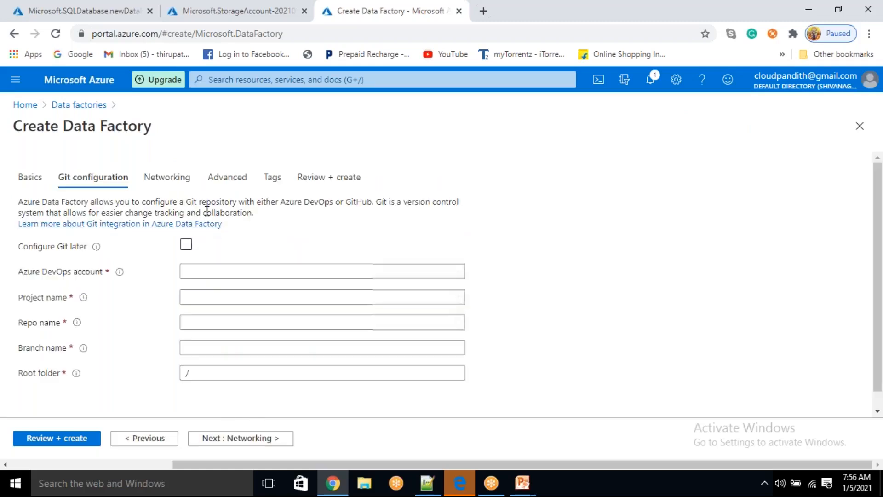
pyautogui.click(185, 246)
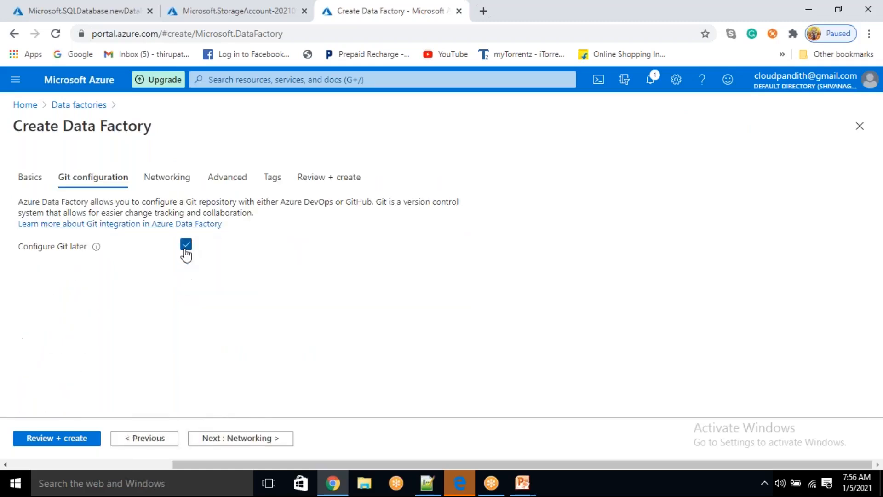
pyautogui.click(55, 441)
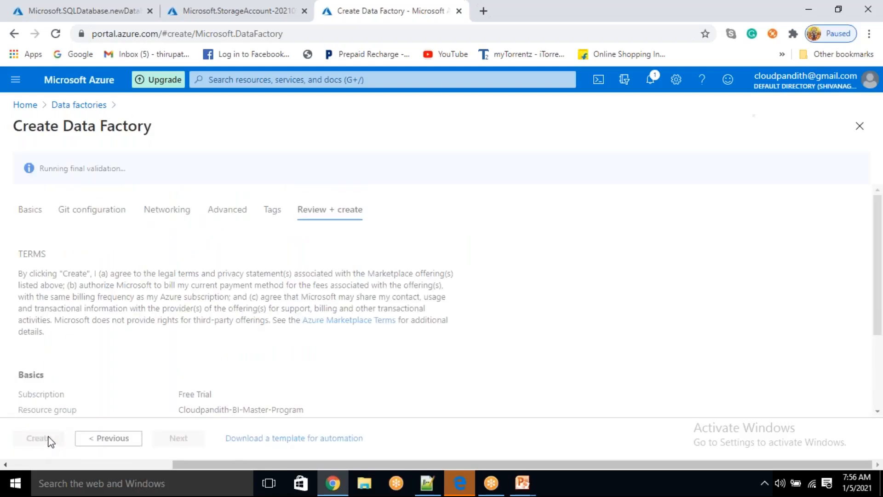
pyautogui.click(45, 438)
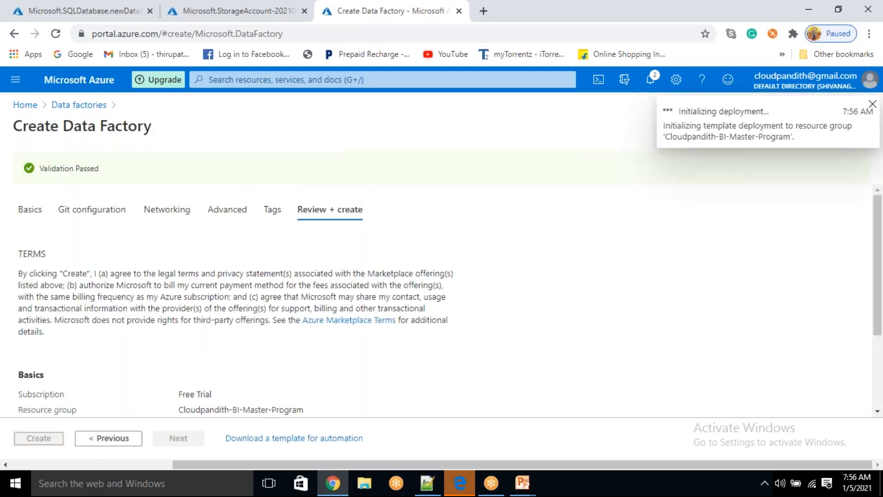
# Step: Load the portal in a fourth tab and start creating a new key vault
pyautogui.click(484, 11)
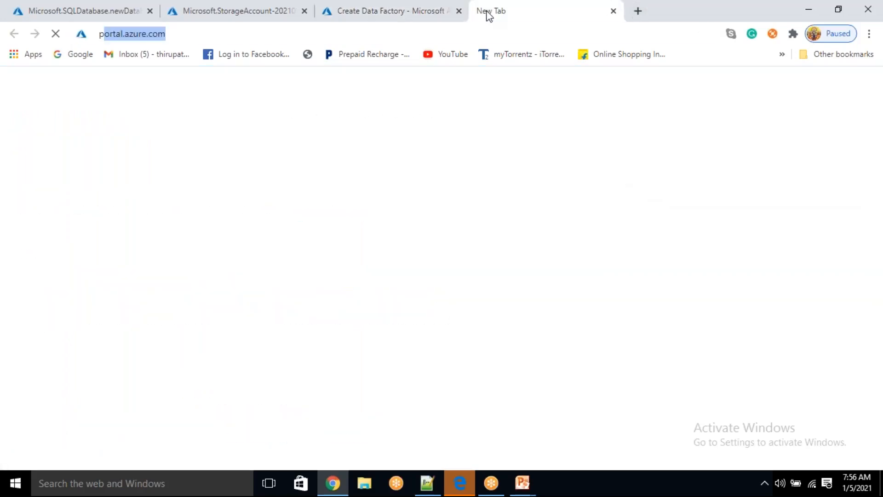
pyautogui.write('por')
pyautogui.press('Return')
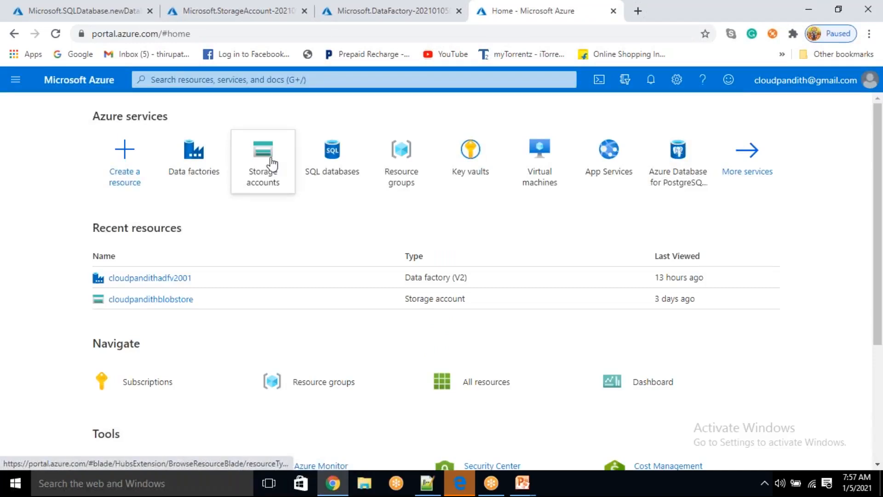
pyautogui.click(468, 159)
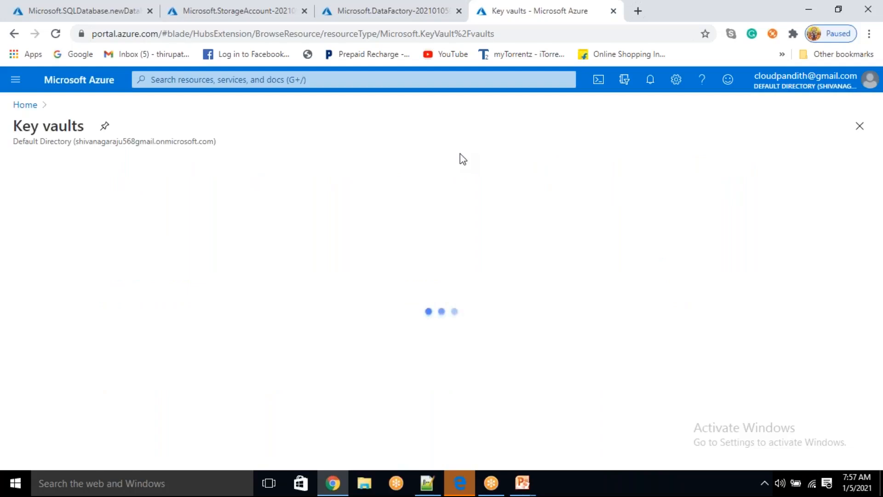
pyautogui.click(41, 164)
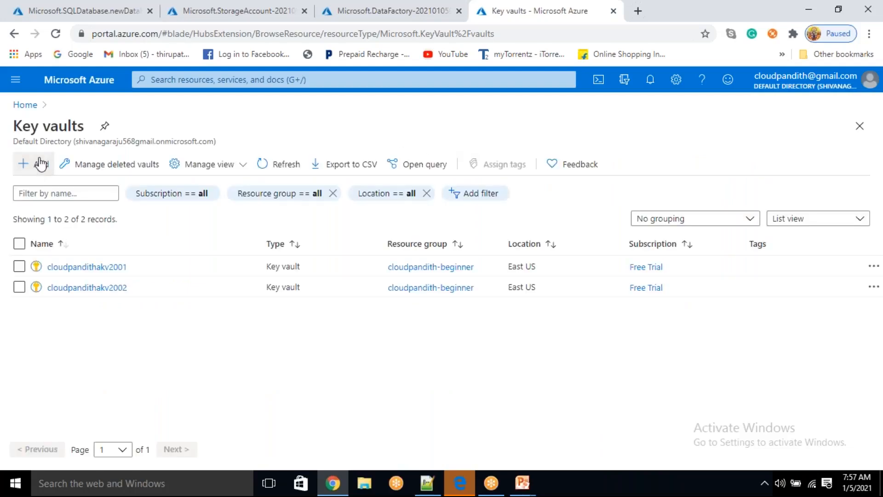
pyautogui.click(41, 164)
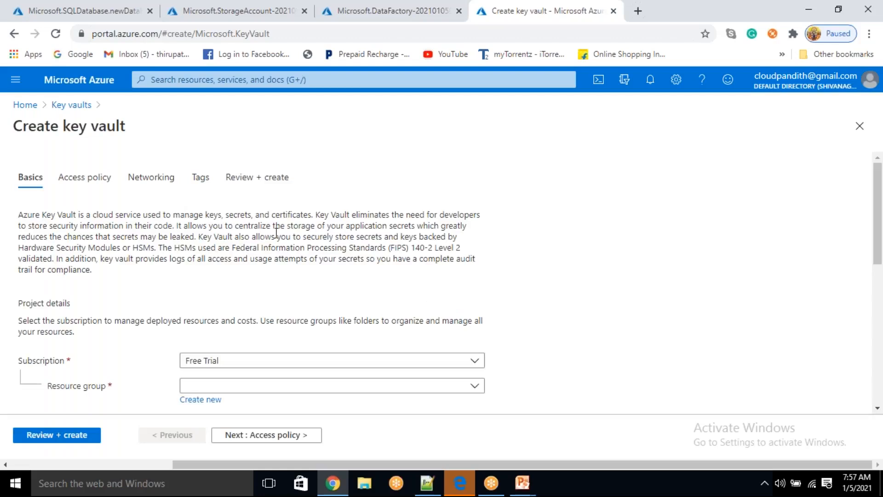
# Step: Put key vault cloudpandithakv0105 in the Cloudpandith-BI-Master-Program resource group
pyautogui.scroll(-2, 224, 338)
pyautogui.click(227, 324)
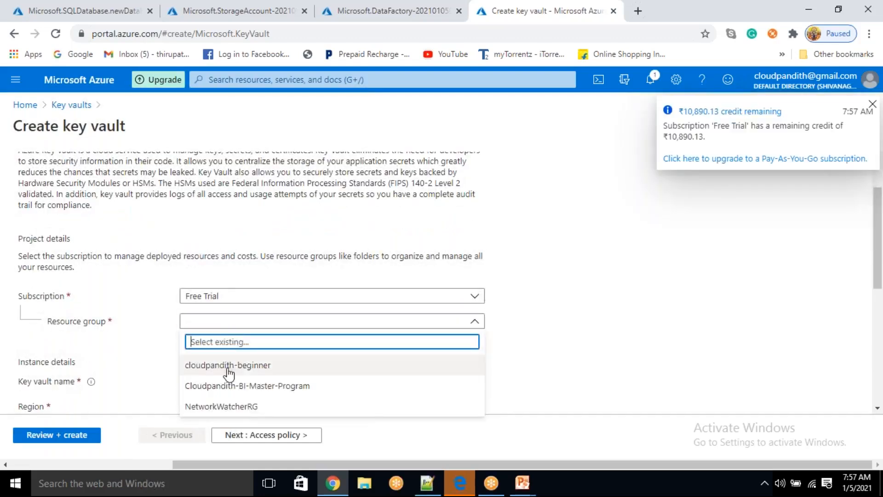
pyautogui.click(233, 387)
pyautogui.scroll(-3, 227, 366)
pyautogui.click(226, 253)
pyautogui.write('cl')
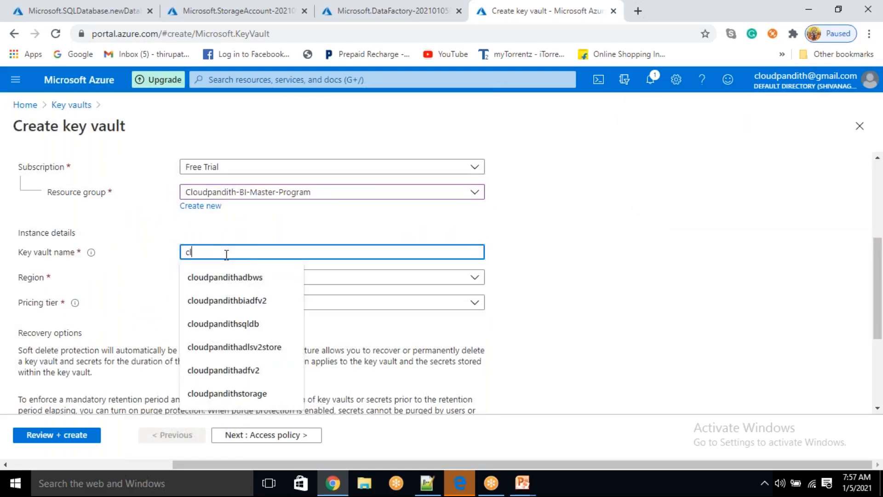
pyautogui.write('oudpandithak')
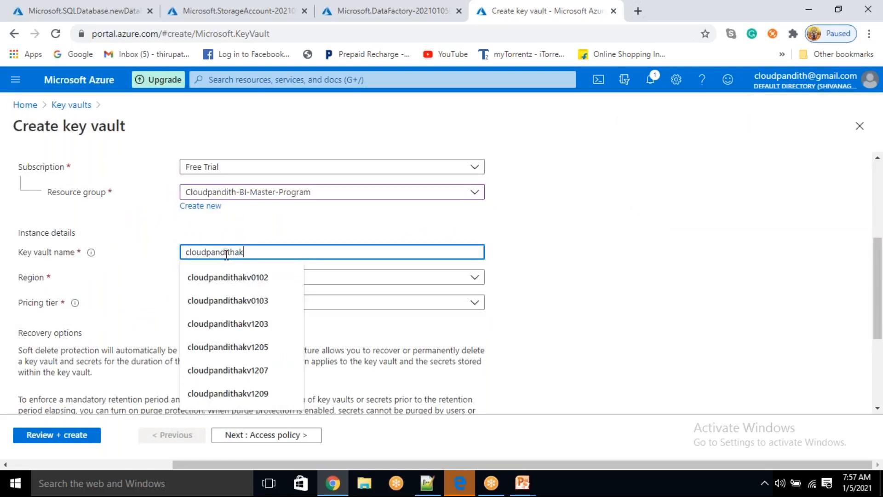
pyautogui.write('v010')
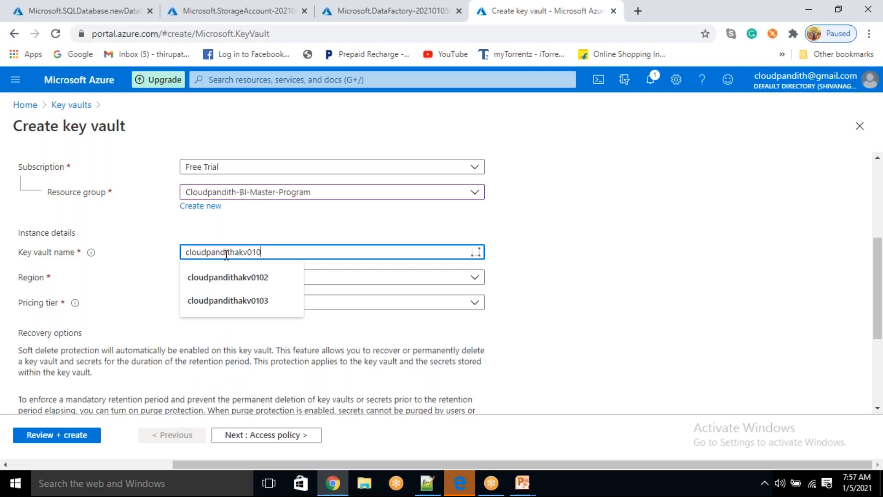
pyautogui.write('5')
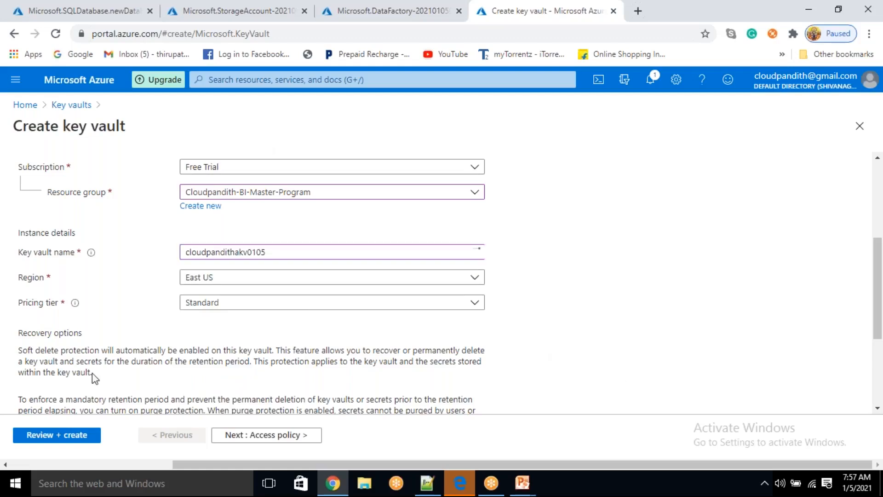
pyautogui.click(258, 440)
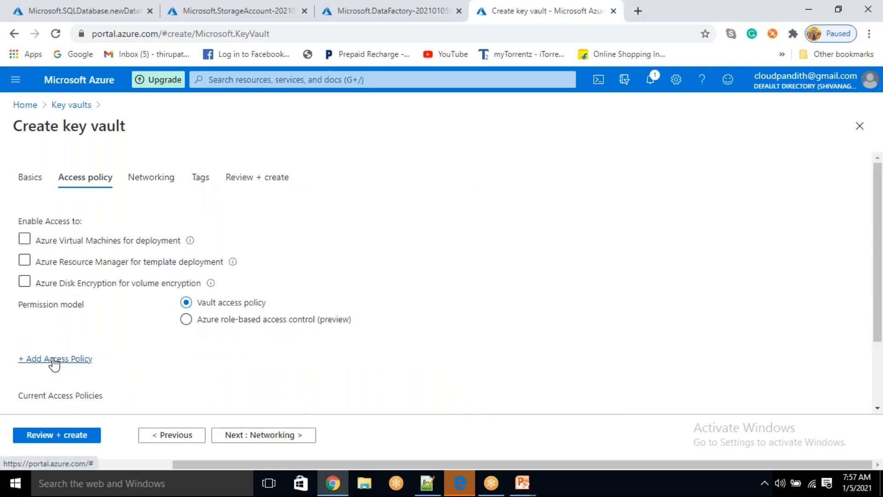
# Step: Add a Key, Secret & Certificate Management policy for cloudpandithadfv20105, then create the vault
pyautogui.click(54, 361)
pyautogui.click(221, 189)
pyautogui.click(228, 204)
pyautogui.click(230, 289)
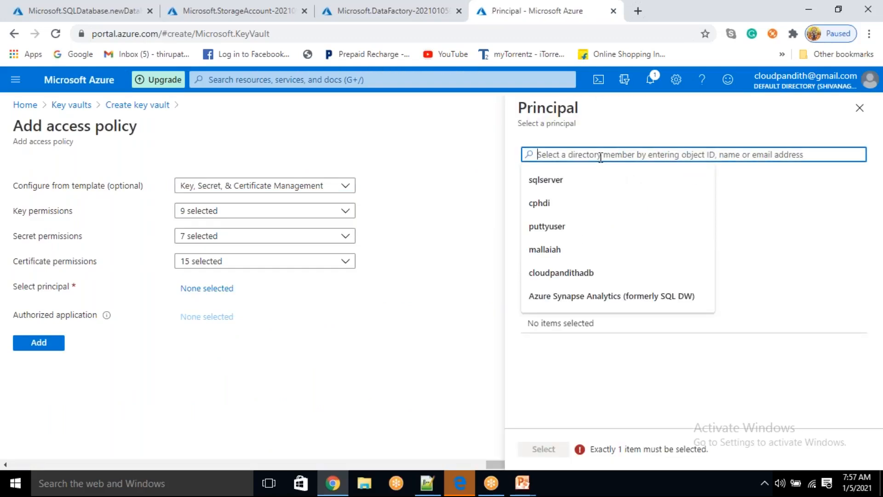
pyautogui.write('cloudpandithadfv2')
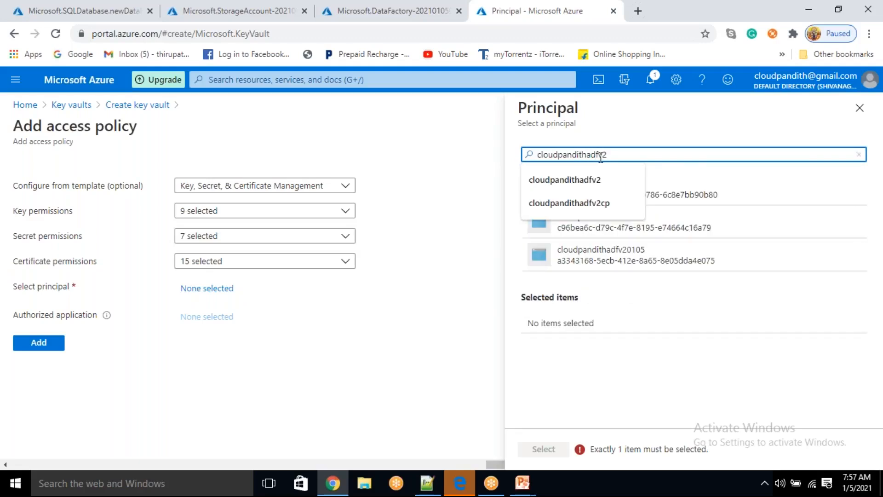
pyautogui.click(660, 258)
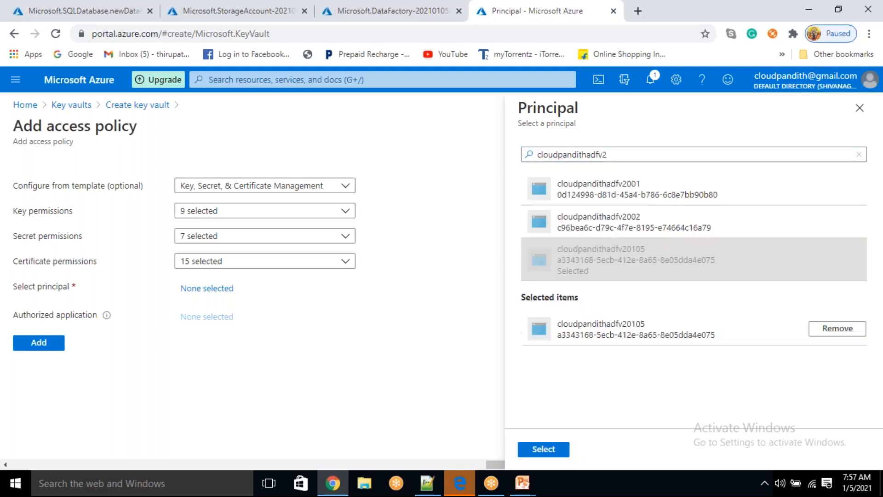
pyautogui.click(565, 453)
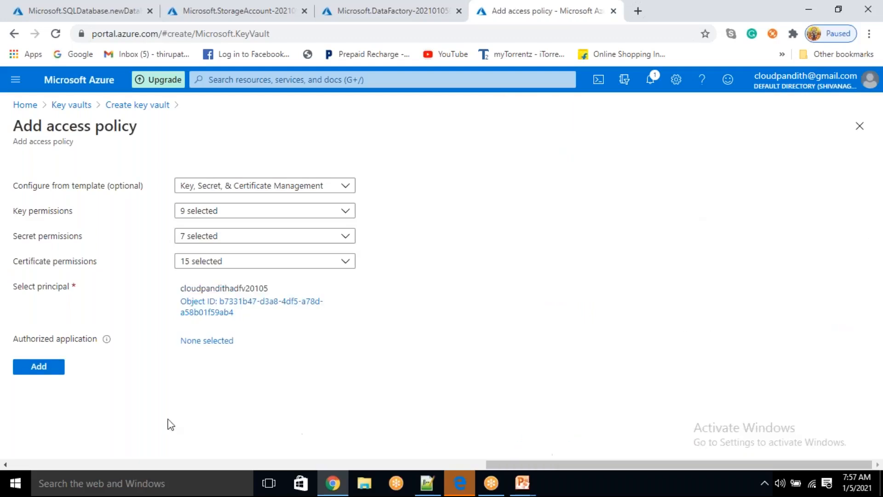
pyautogui.click(45, 368)
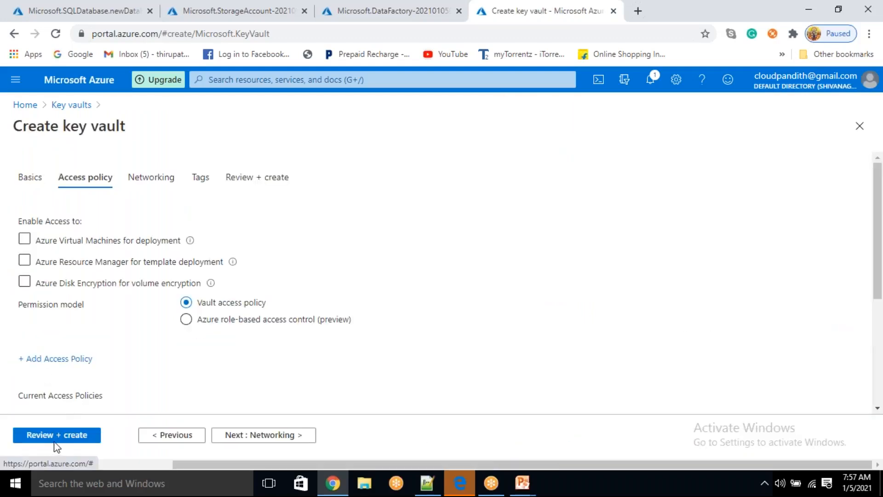
pyautogui.click(53, 443)
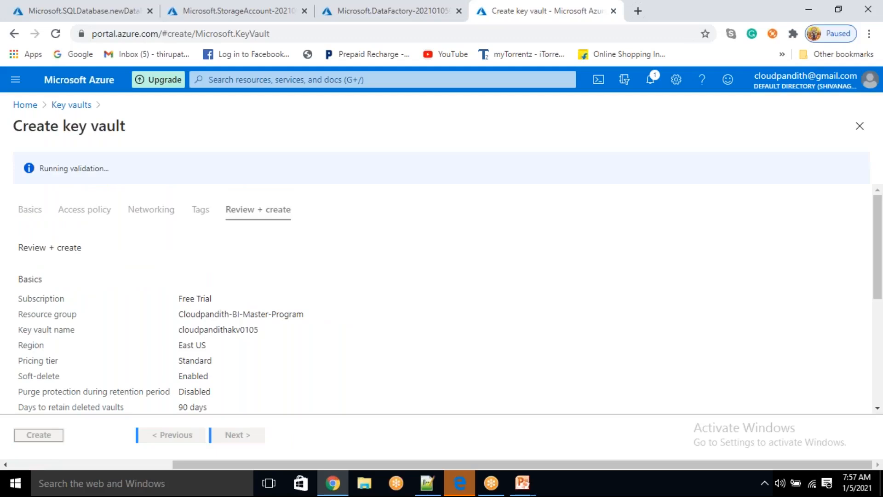
pyautogui.click(52, 441)
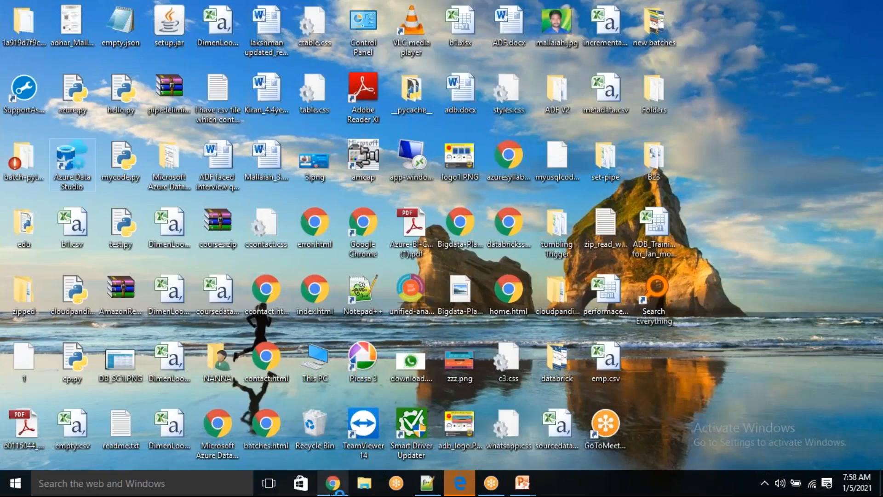
# Step: Check the SQL, storage, data factory and key vault deployment tabs, then open cloudpandithadlsv2store
pyautogui.click(332, 483)
pyautogui.click(76, 9)
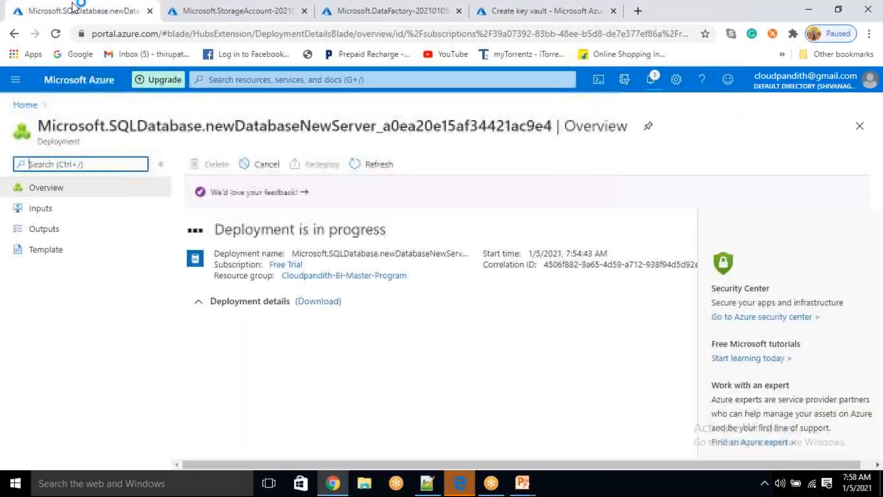
pyautogui.click(239, 11)
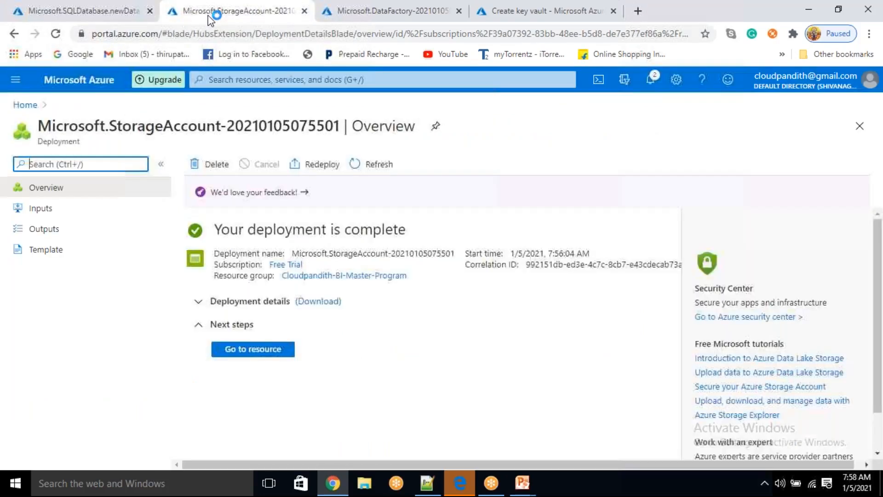
pyautogui.click(366, 19)
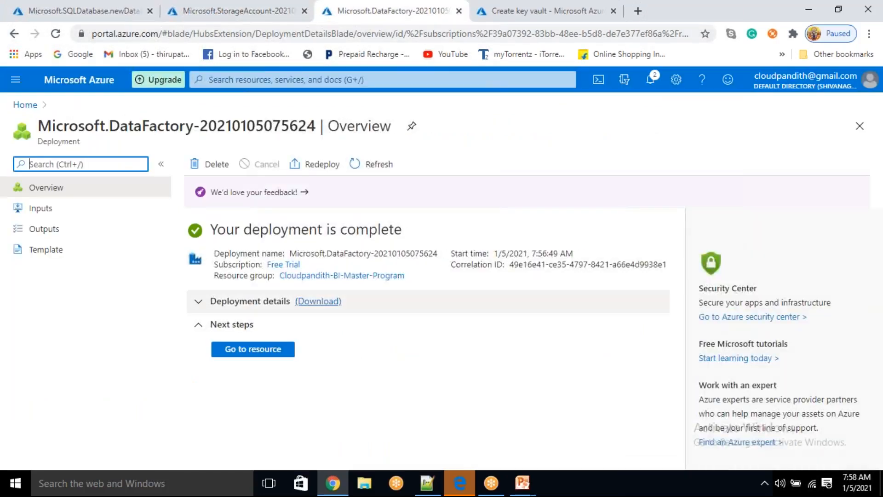
pyautogui.click(536, 14)
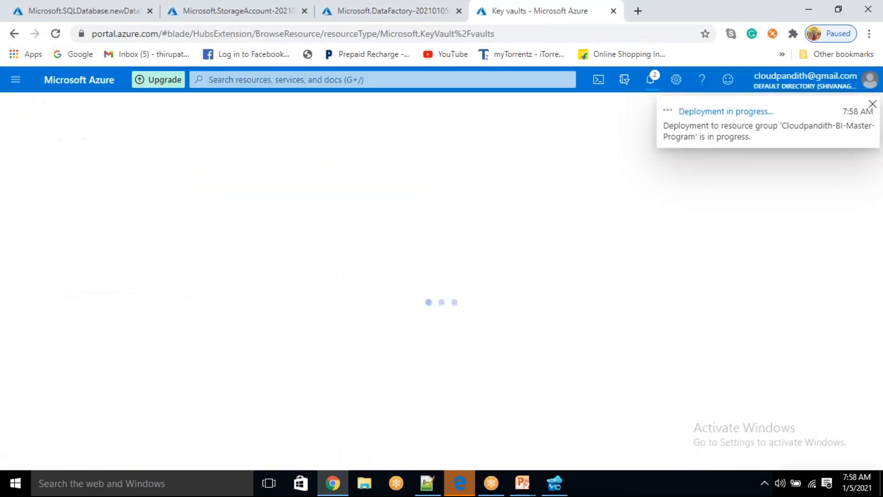
pyautogui.moveTo(256, 14); pyautogui.dragTo(59, 11)
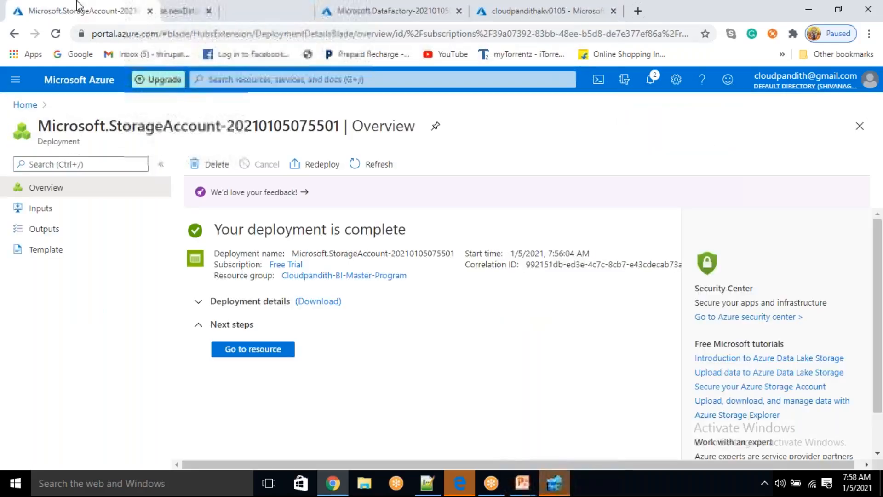
pyautogui.click(256, 354)
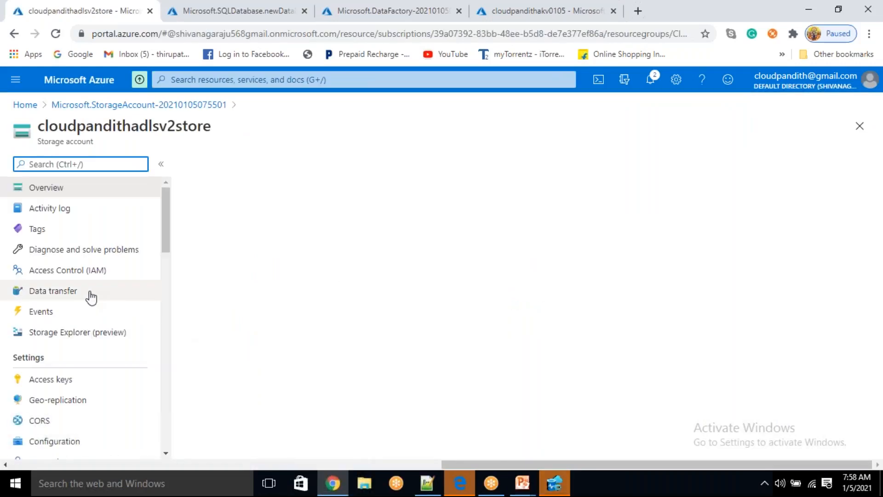
pyautogui.scroll(-1, 88, 363)
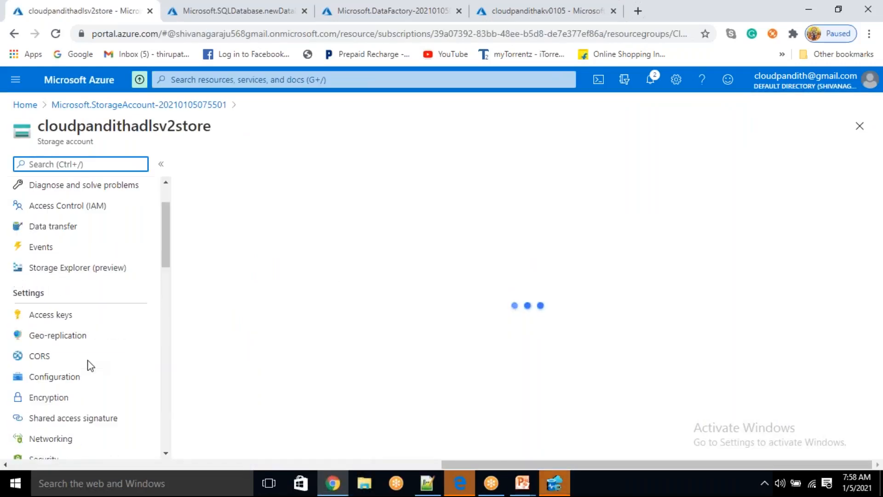
# Step: In File Explorer, go to Desktop > cloudpandith-datasets > set-comma
pyautogui.click(364, 482)
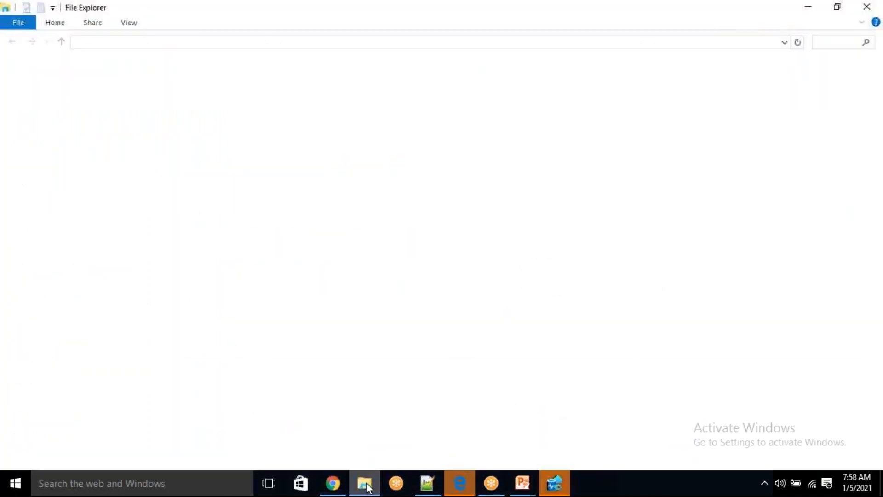
pyautogui.click(72, 87)
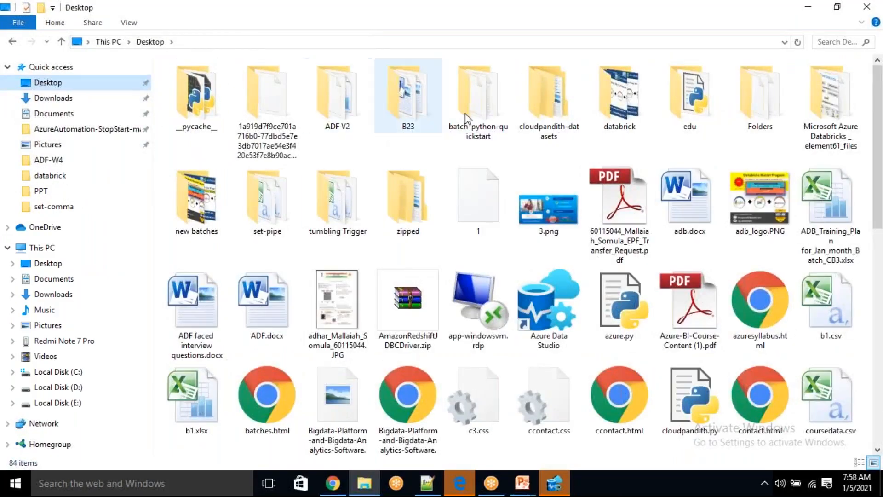
pyautogui.doubleClick(547, 106)
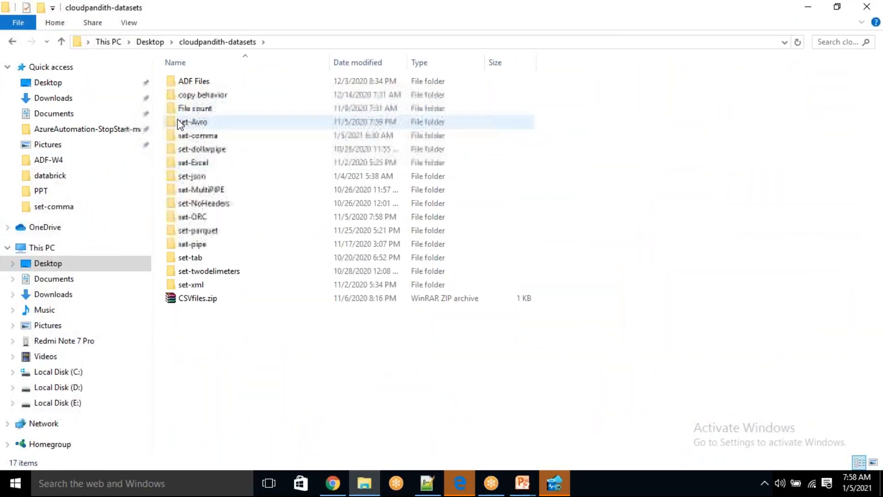
pyautogui.doubleClick(188, 135)
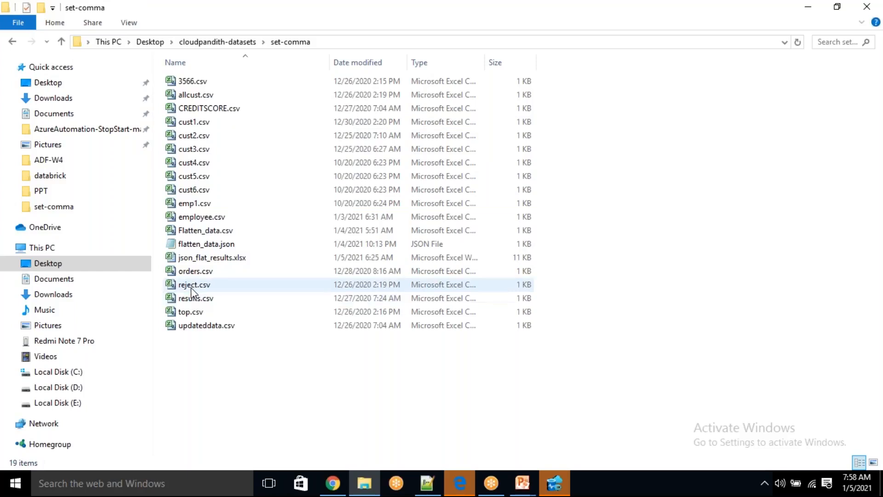
# Step: Filter to files modified on 5 January 2021 and open json_flat_results.xlsx in Excel
pyautogui.click(401, 63)
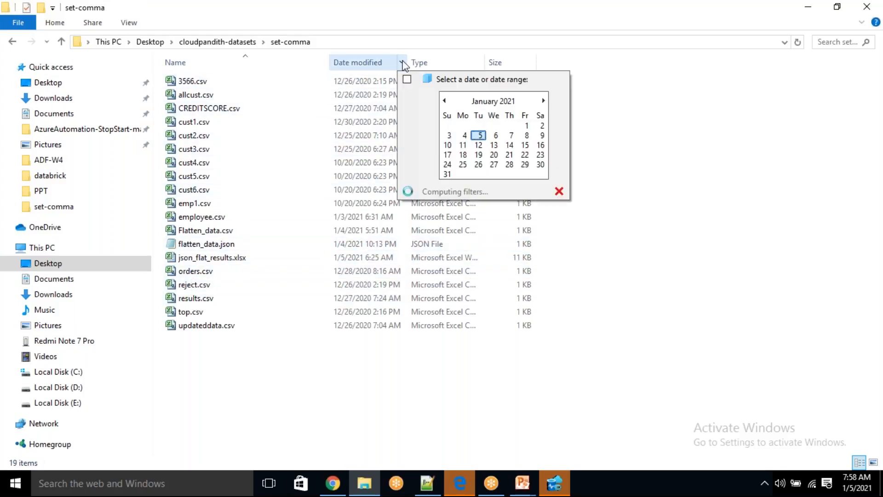
pyautogui.click(479, 136)
pyautogui.click(246, 96)
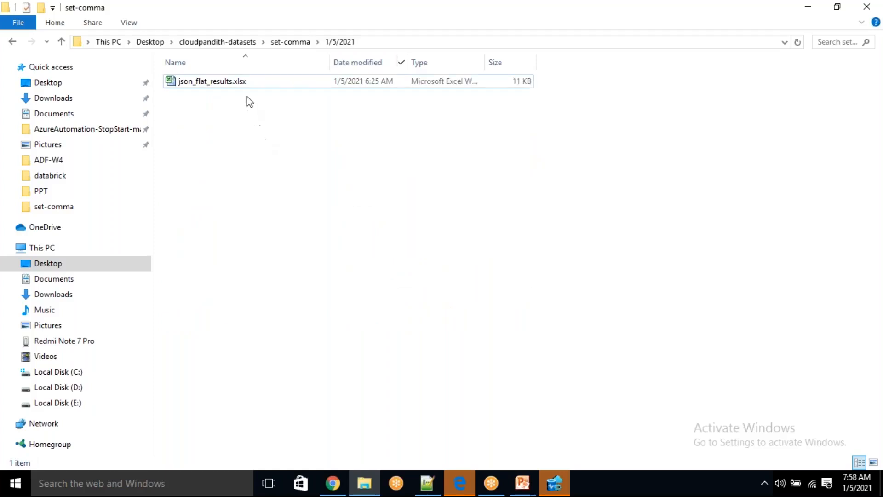
pyautogui.click(246, 85)
pyautogui.doubleClick(245, 85)
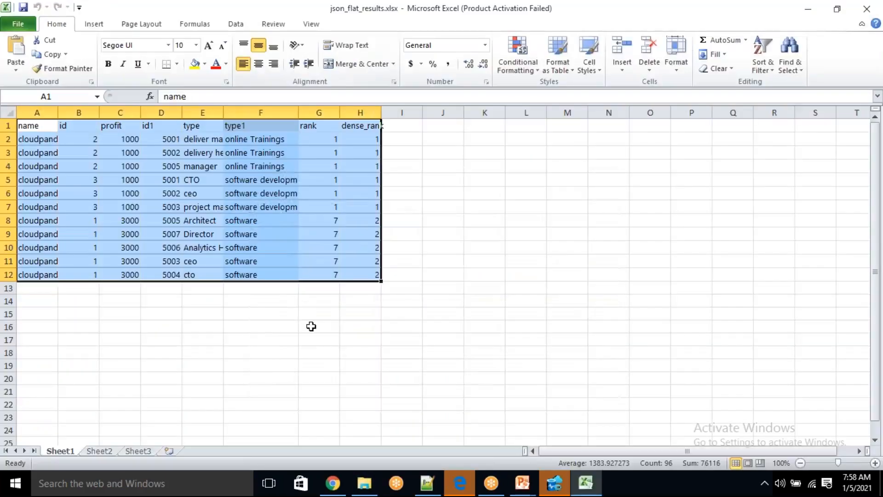
pyautogui.click(261, 329)
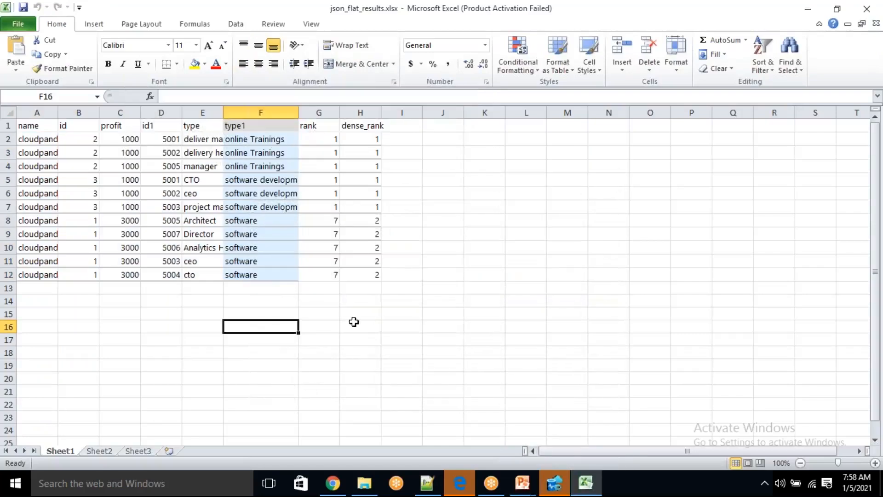
# Step: Return to the full set-comma listing and open flatten_data.json with Edit with Notepad++
pyautogui.click(365, 483)
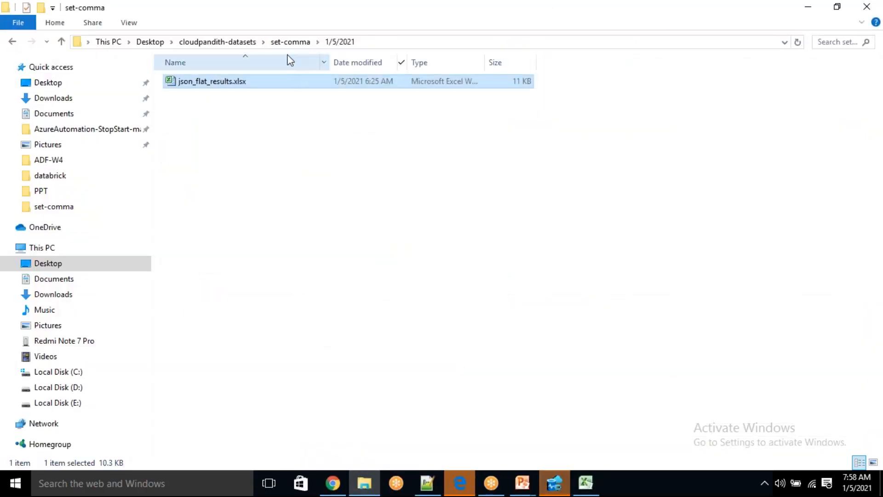
pyautogui.click(307, 41)
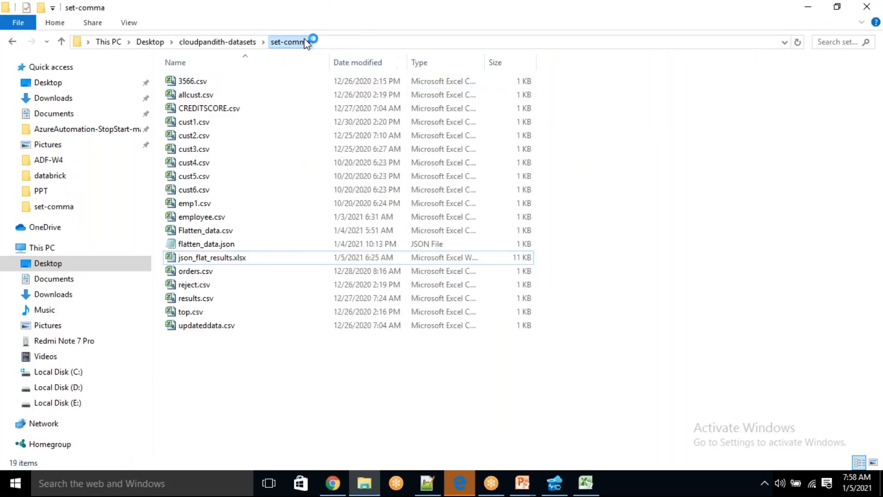
pyautogui.click(209, 243)
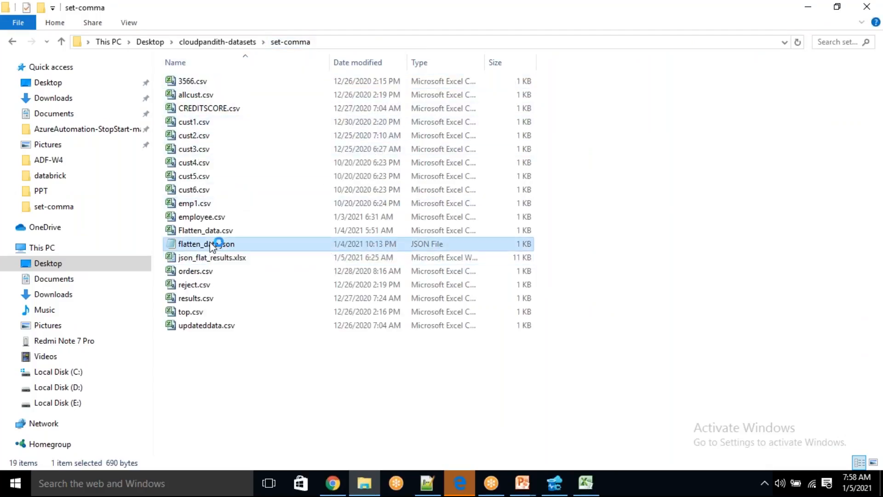
pyautogui.rightClick(209, 243)
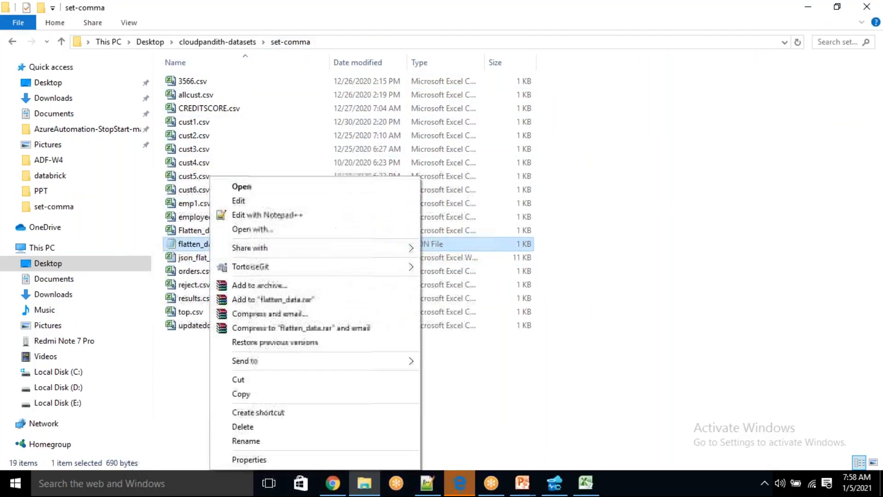
pyautogui.click(257, 220)
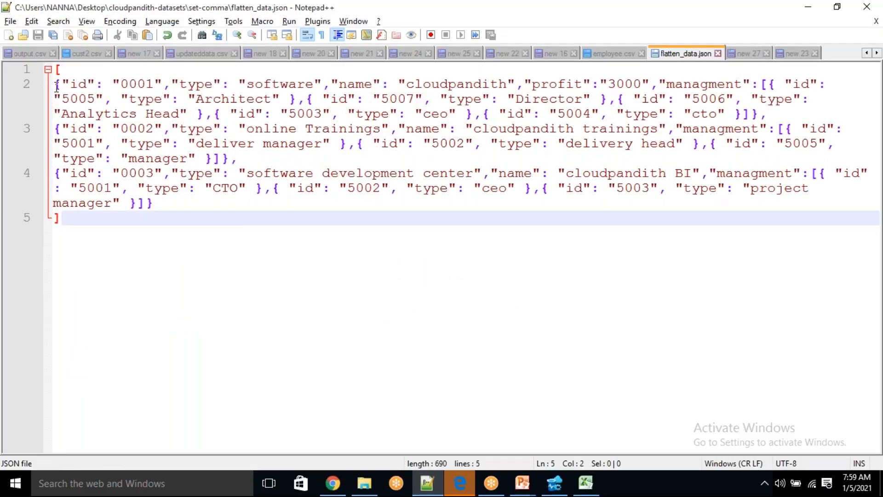
# Step: Select the whole flatten_data.json array of three company records in Notepad++
pyautogui.moveTo(57, 87); pyautogui.dragTo(130, 89)
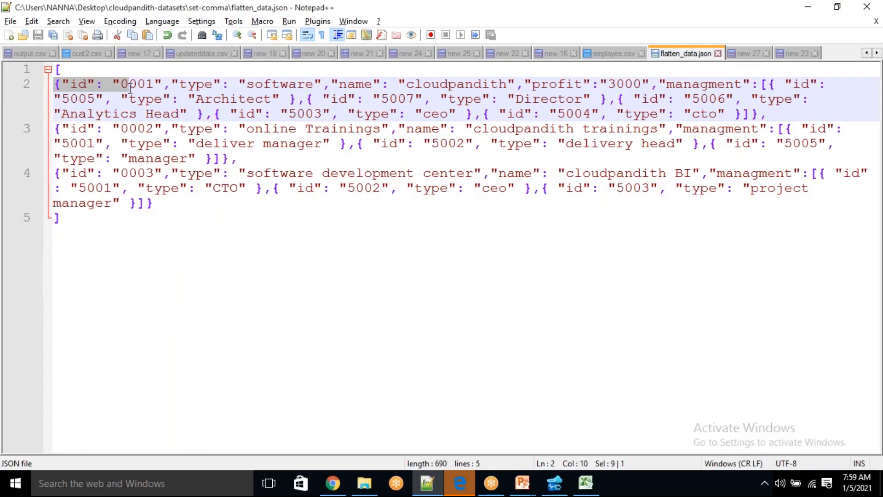
pyautogui.moveTo(134, 88); pyautogui.dragTo(642, 81)
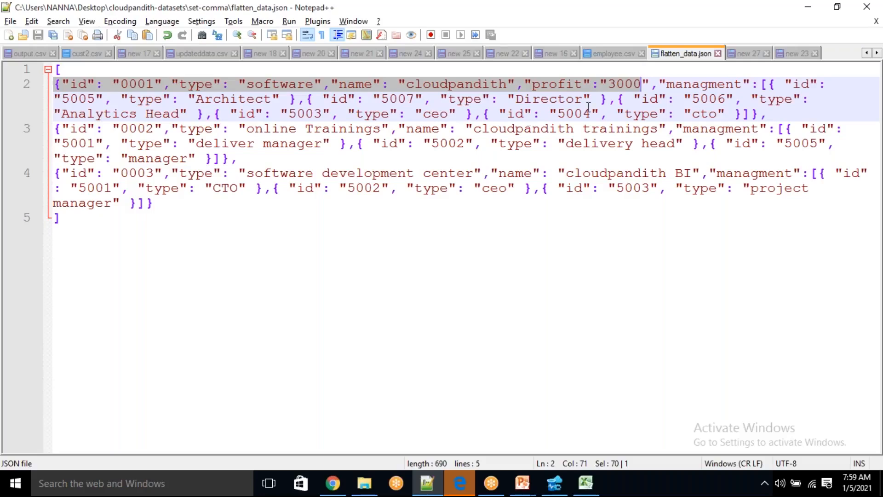
pyautogui.hotkey('alt', 'Tab')
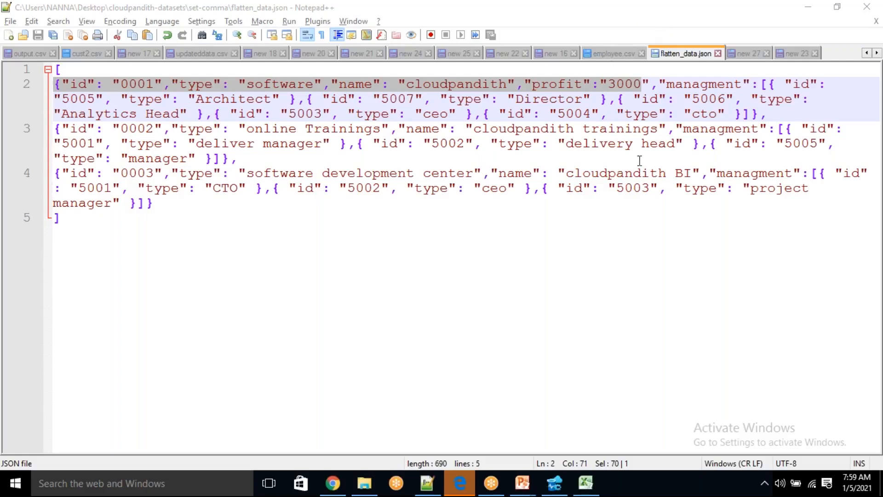
pyautogui.moveTo(69, 224); pyautogui.dragTo(54, 70)
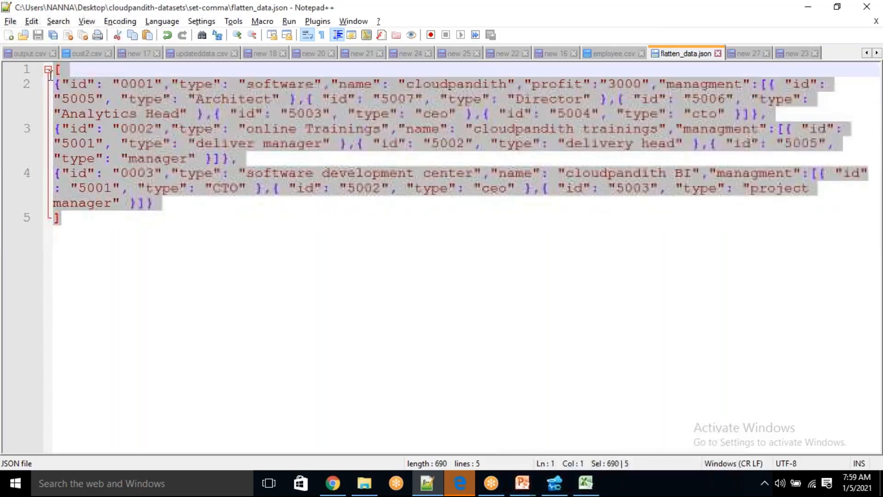
pyautogui.click(121, 227)
pyautogui.moveTo(84, 223); pyautogui.dragTo(53, 69)
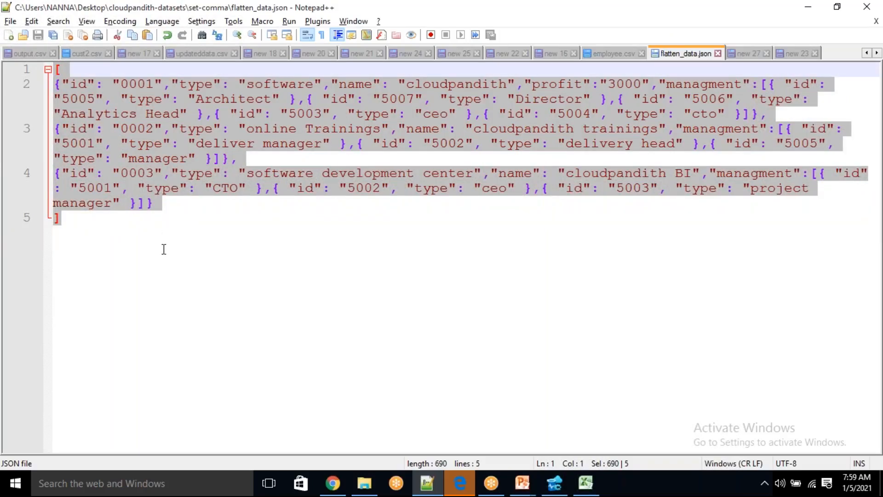
pyautogui.click(339, 490)
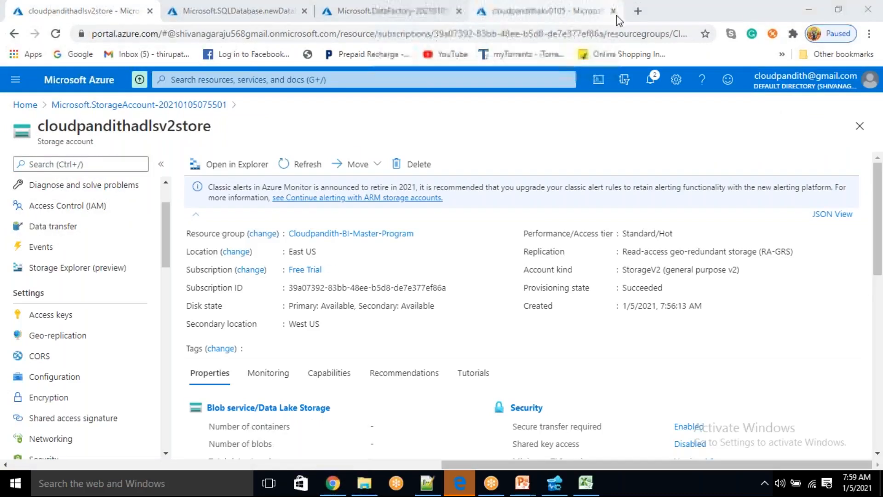
# Step: Search 'json validator online' in a new Chrome tab and open the JSONLint result
pyautogui.click(635, 12)
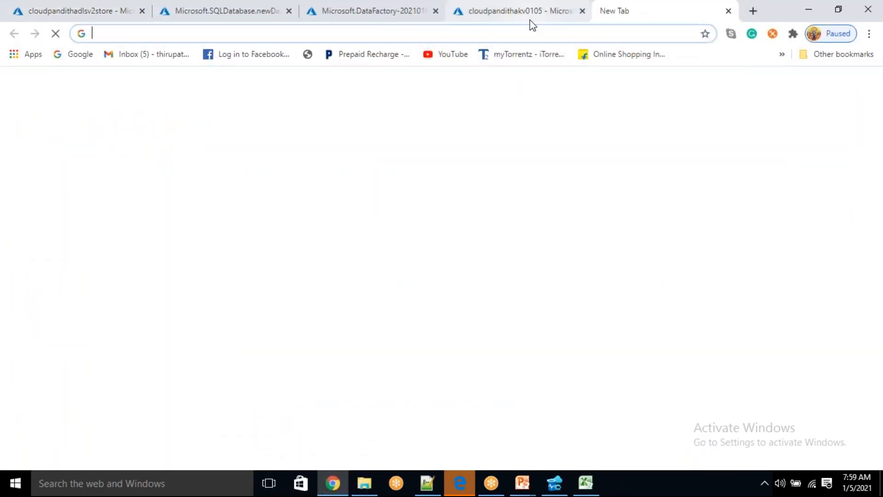
pyautogui.write('jso')
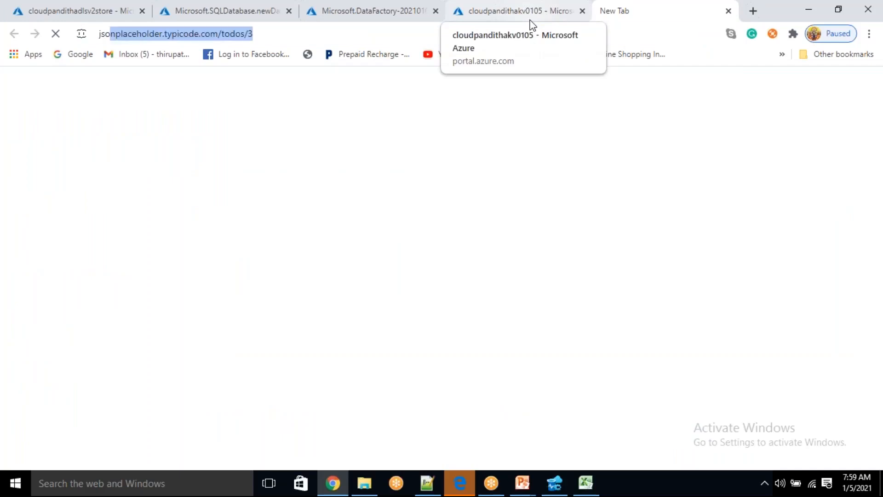
pyautogui.write('on v')
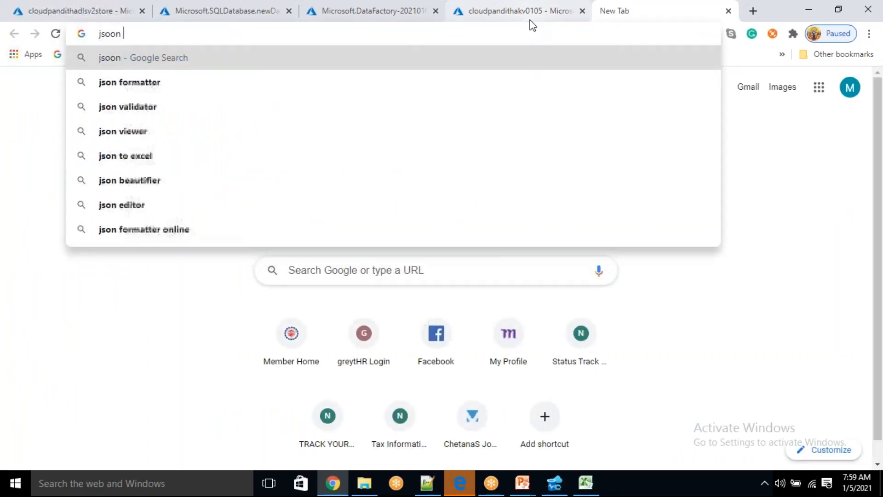
pyautogui.press('Down')
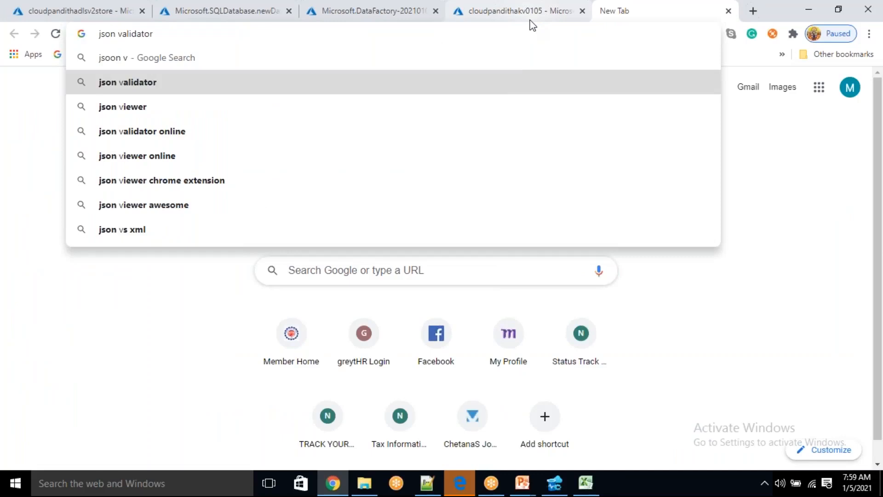
pyautogui.press('Down')
pyautogui.press('Return')
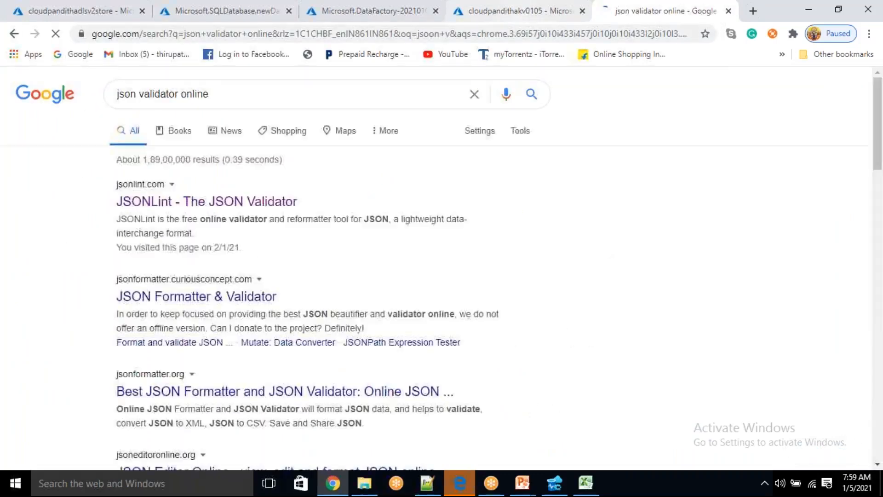
pyautogui.click(183, 203)
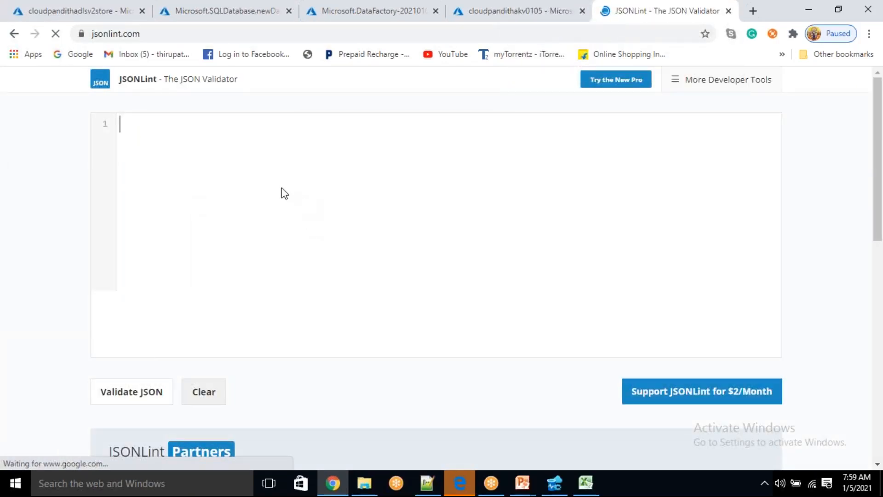
# Step: Paste the company JSON into JSONLint and add "profit":"2000" to the second record
pyautogui.hotkey('ctrl', 'v')
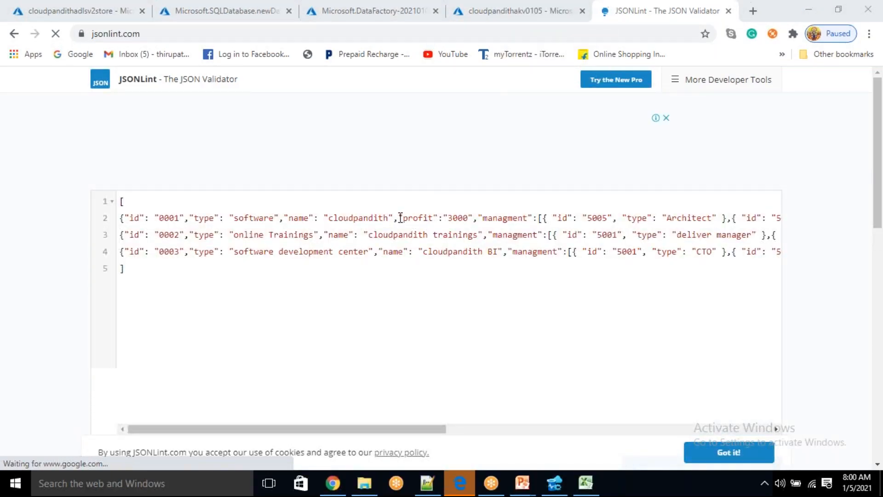
pyautogui.moveTo(398, 217); pyautogui.dragTo(474, 217)
pyautogui.hotkey('ctrl', 'c')
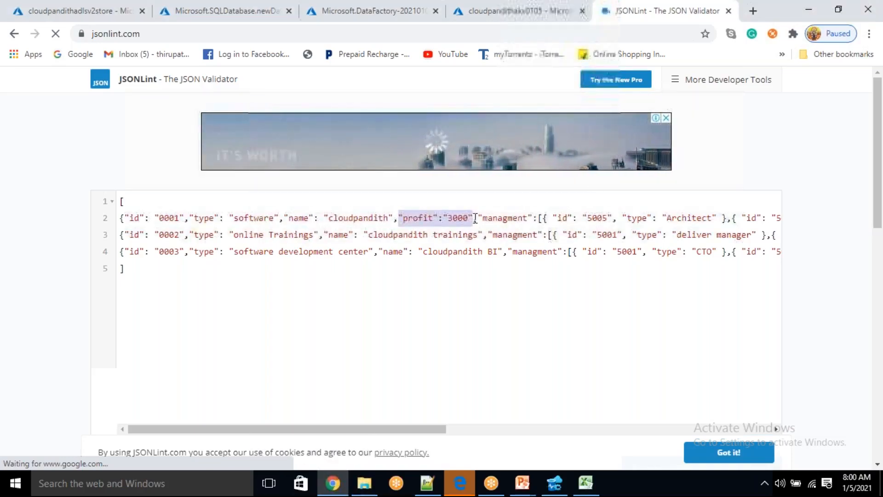
pyautogui.click(489, 234)
pyautogui.hotkey('ctrl', 'v')
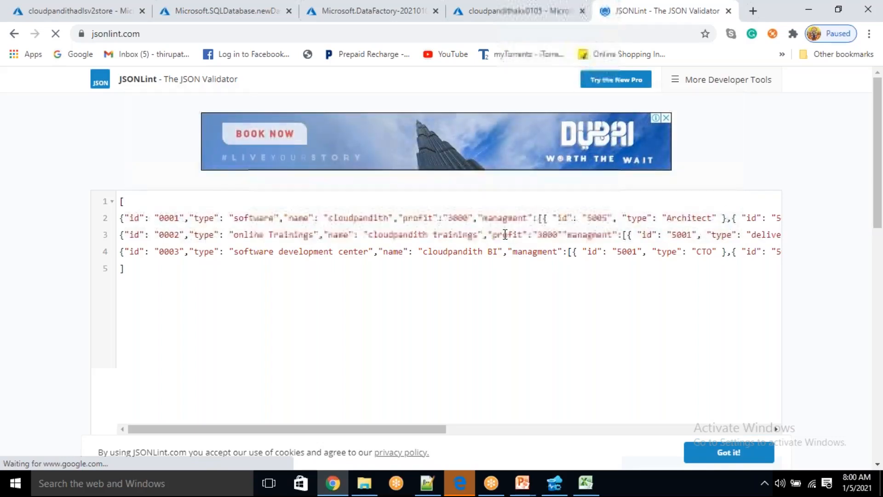
pyautogui.write(',')
pyautogui.click(540, 234)
pyautogui.write('2')
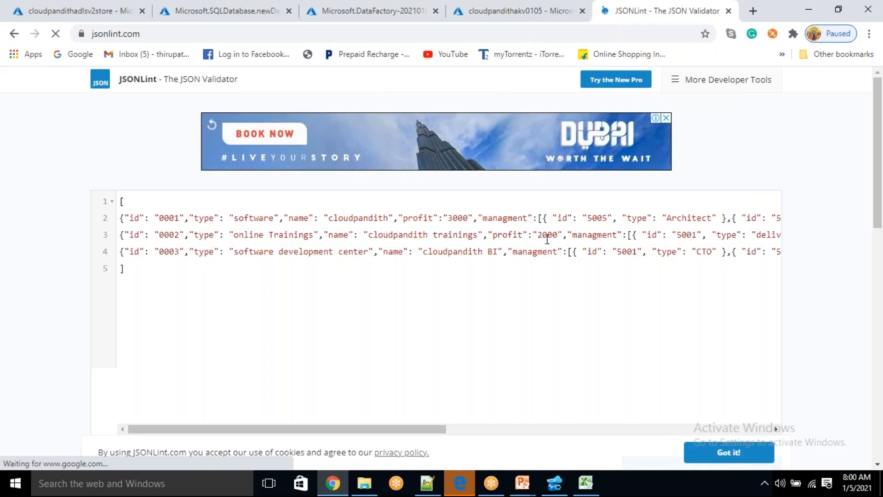
# Step: Add the "profit":"3000" pair to the third record before managment
pyautogui.click(508, 251)
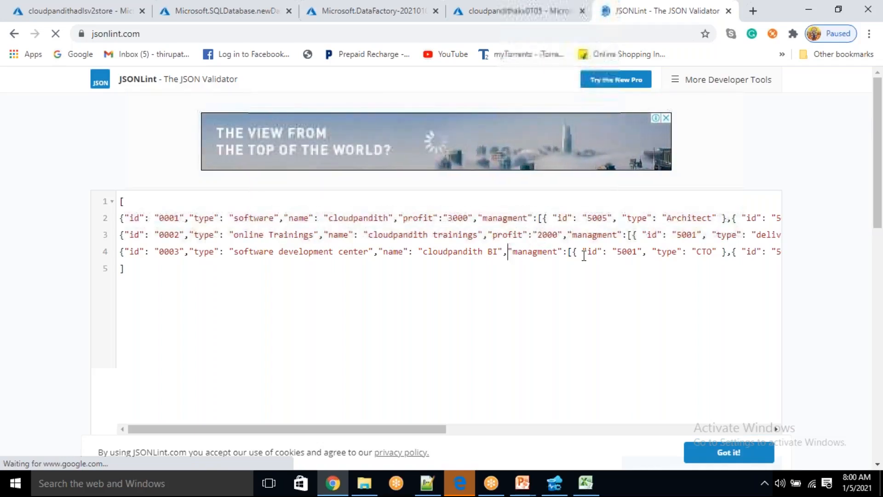
pyautogui.write('"profit":"3000",')
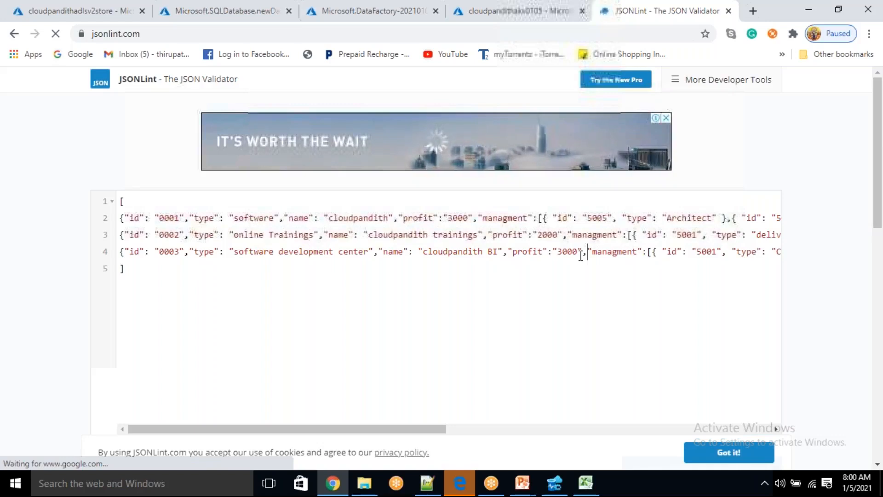
pyautogui.click(564, 251)
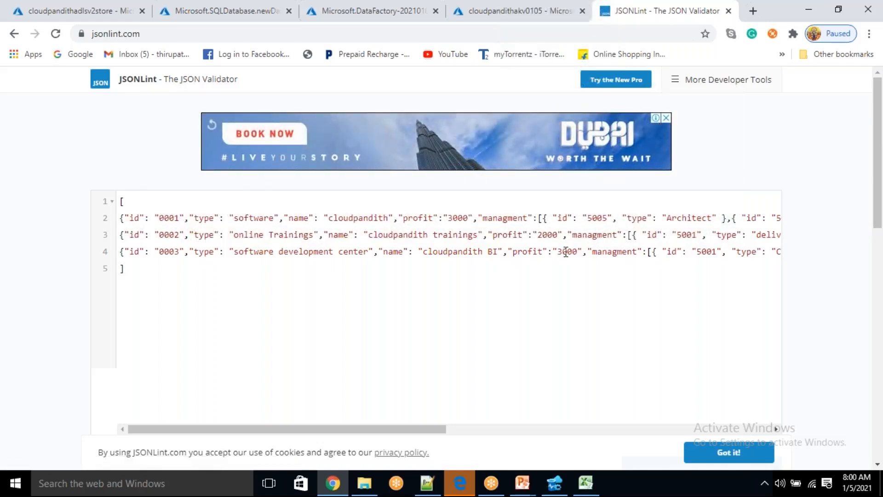
# Step: Review the first record's fields: id 0001, type, name cloudpandith, profit 3000, and manager 5005
pyautogui.click(412, 280)
pyautogui.doubleClick(299, 216)
pyautogui.doubleClick(380, 219)
pyautogui.doubleClick(170, 216)
pyautogui.doubleClick(205, 219)
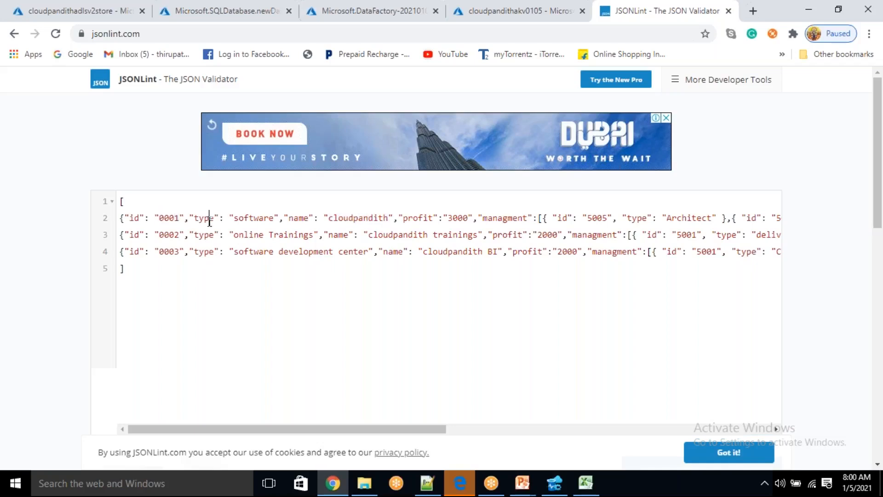
pyautogui.click(249, 219)
pyautogui.doubleClick(304, 218)
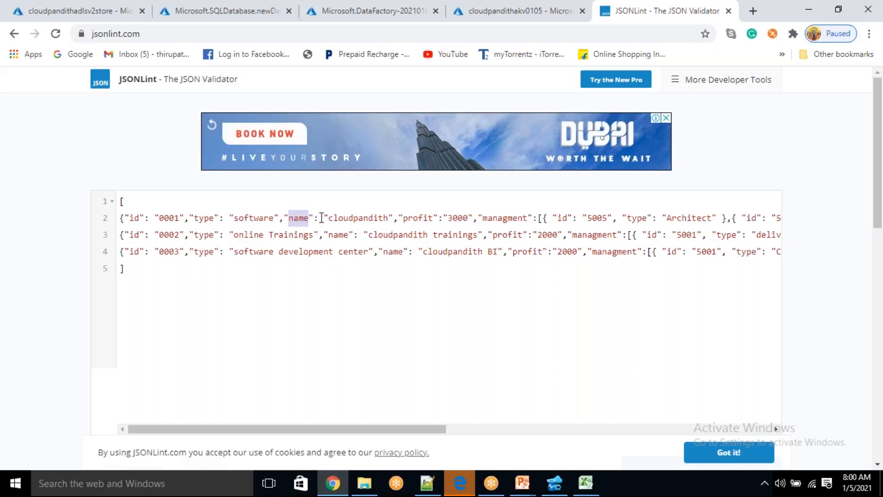
pyautogui.doubleClick(350, 219)
pyautogui.doubleClick(419, 219)
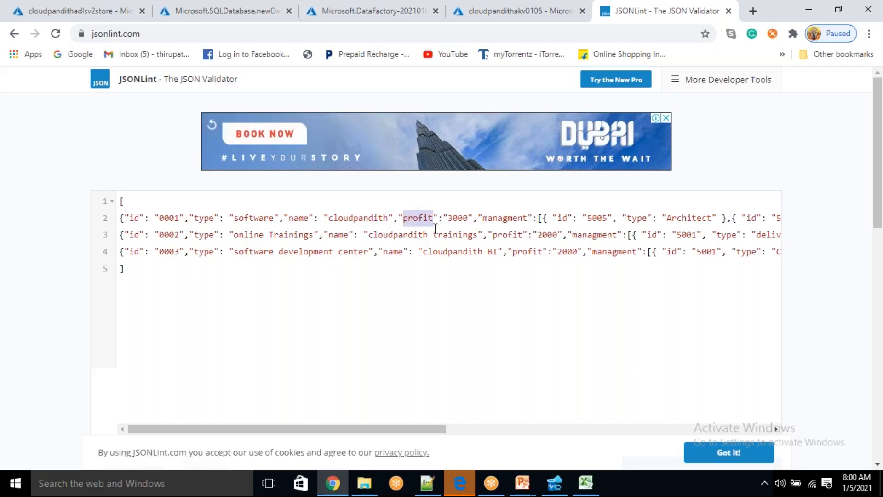
pyautogui.doubleClick(456, 218)
pyautogui.click(491, 218)
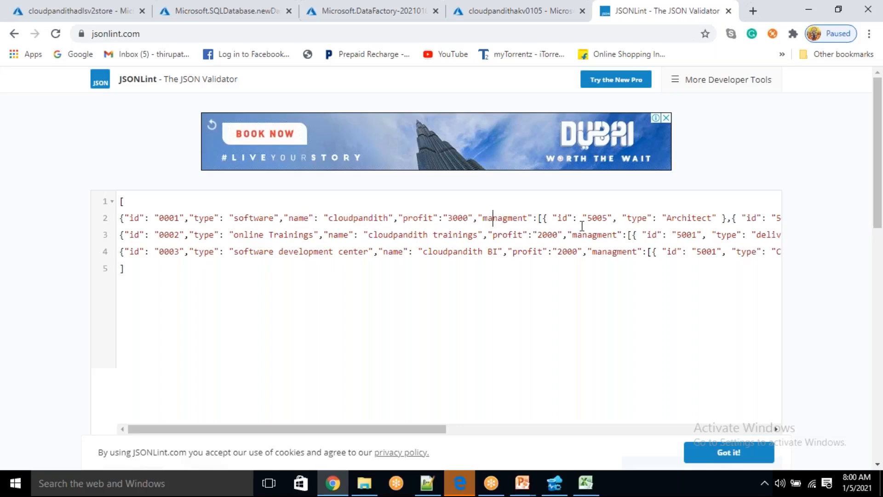
pyautogui.doubleClick(605, 220)
# Step: Review the first record's manager roles (Director, Analytics Head, ceo, cto), then the second record's id 0002
pyautogui.moveTo(438, 428); pyautogui.dragTo(611, 428)
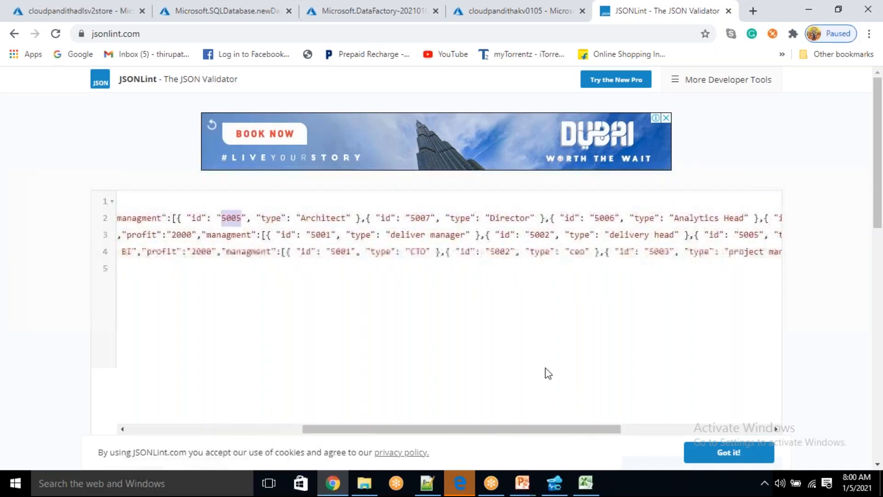
pyautogui.doubleClick(514, 220)
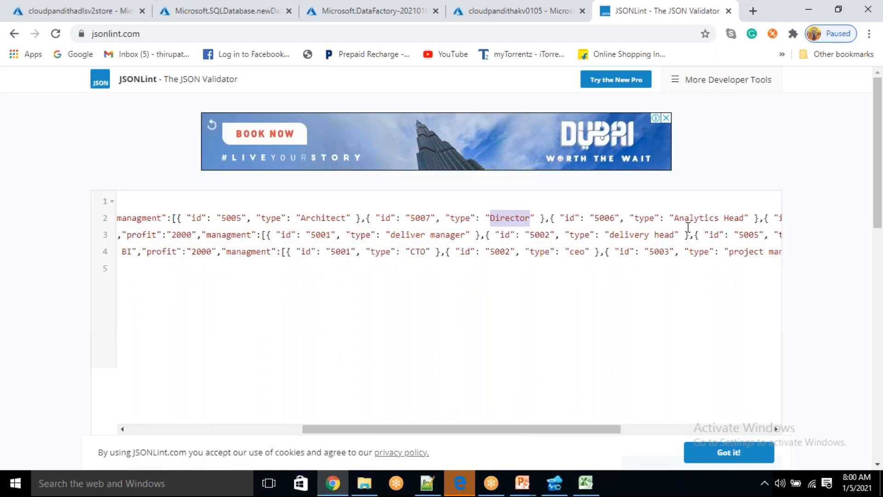
pyautogui.doubleClick(713, 220)
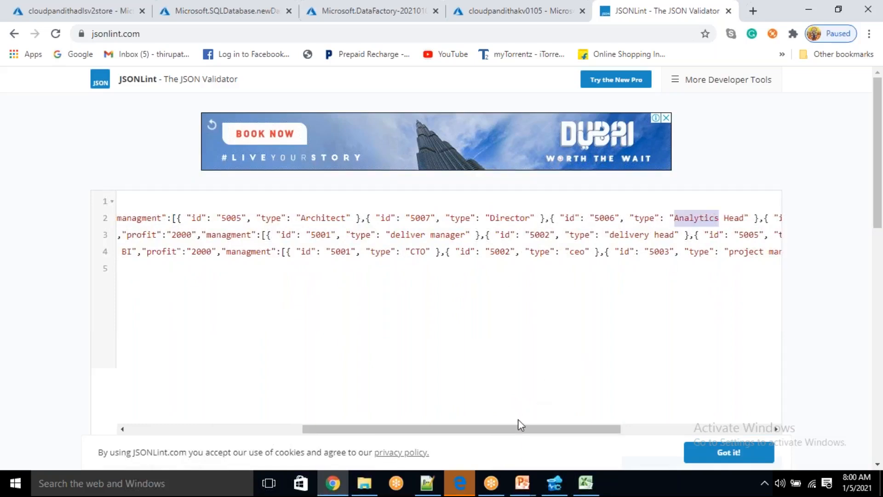
pyautogui.moveTo(523, 433); pyautogui.dragTo(690, 427)
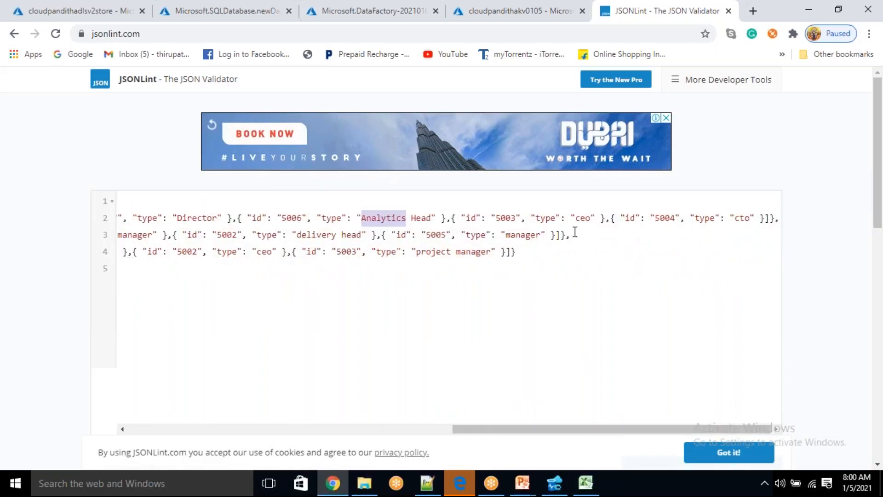
pyautogui.doubleClick(588, 217)
pyautogui.doubleClick(739, 219)
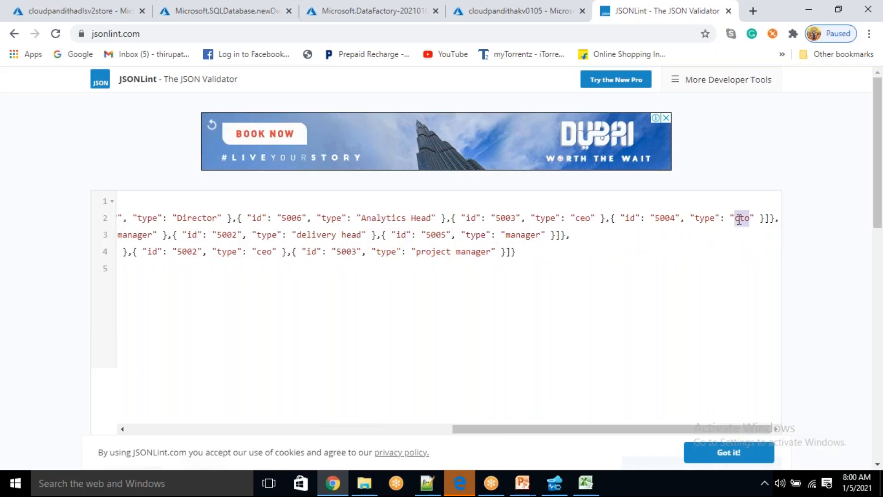
pyautogui.moveTo(482, 429); pyautogui.dragTo(288, 408)
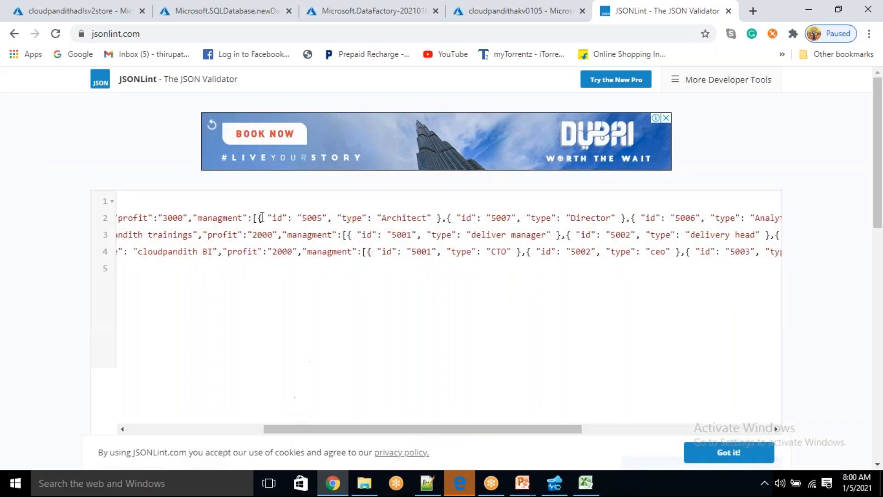
pyautogui.moveTo(260, 220); pyautogui.dragTo(535, 216)
pyautogui.click(609, 221)
pyautogui.moveTo(560, 437); pyautogui.dragTo(749, 436)
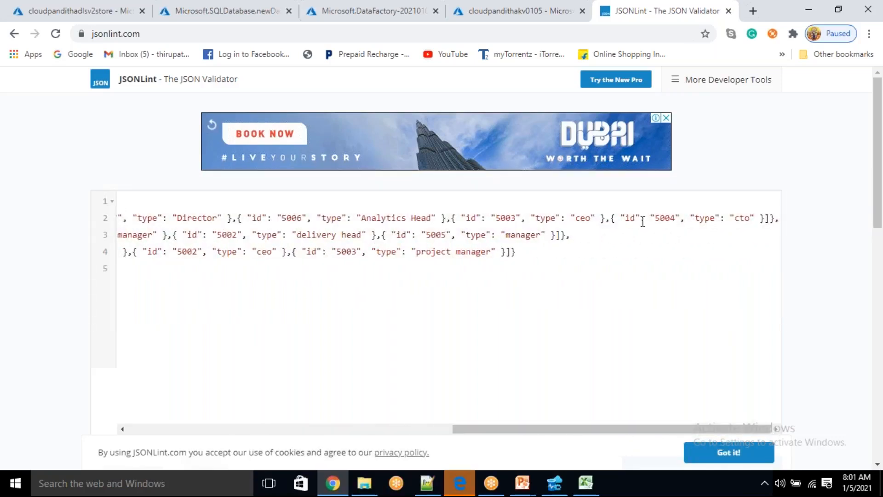
pyautogui.moveTo(524, 436); pyautogui.dragTo(163, 399)
pyautogui.doubleClick(168, 238)
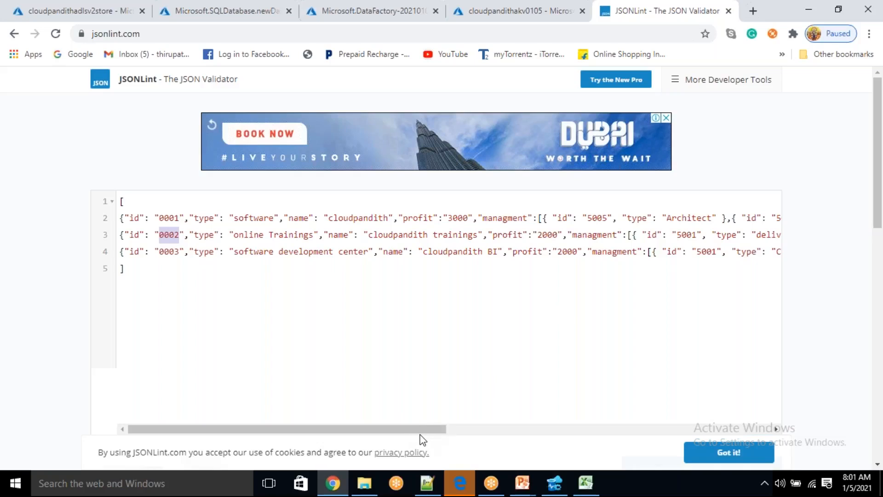
pyautogui.hscroll(5, 396, 430)
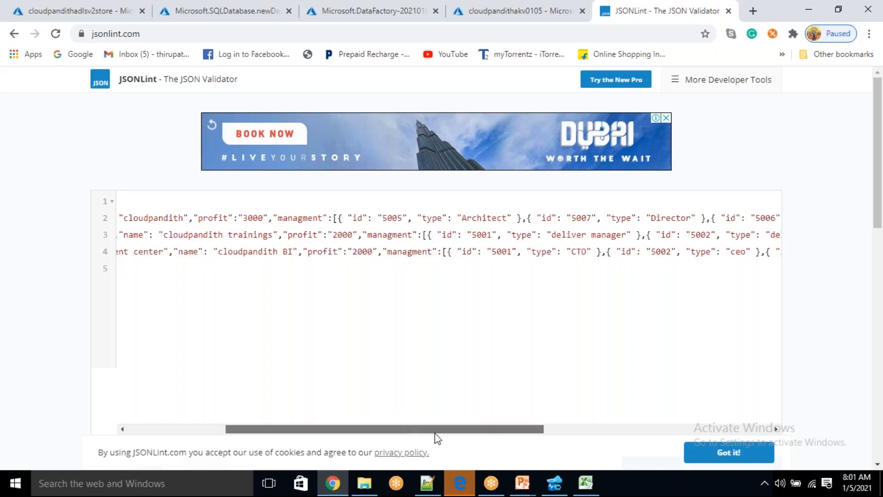
pyautogui.hscroll(5, 436, 434)
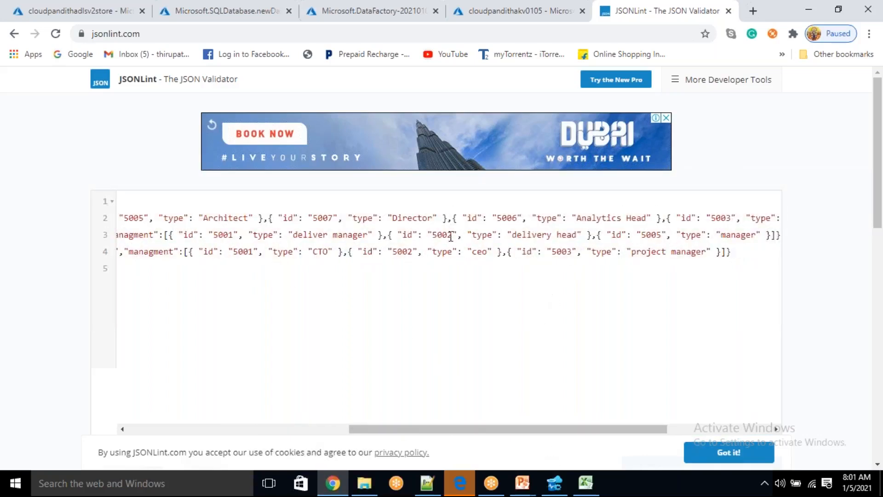
pyautogui.moveTo(396, 235); pyautogui.dragTo(465, 238)
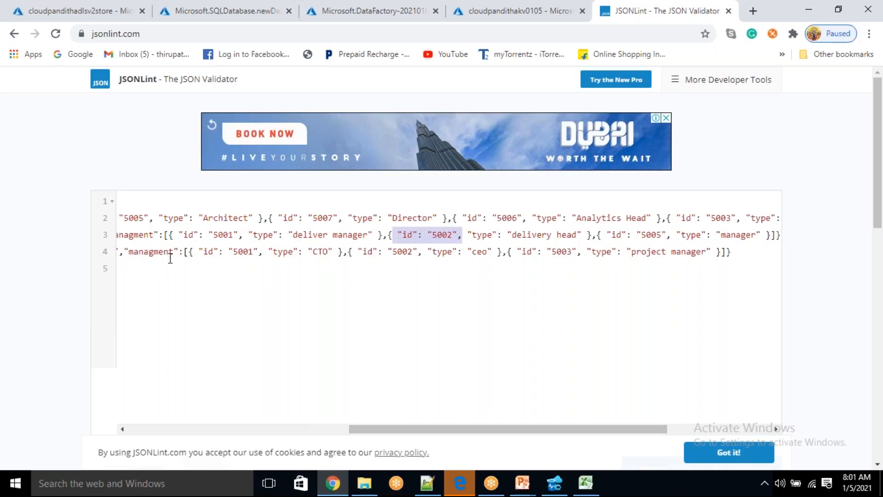
pyautogui.click(259, 252)
pyautogui.moveTo(564, 251); pyautogui.dragTo(309, 251)
pyautogui.doubleClick(325, 234)
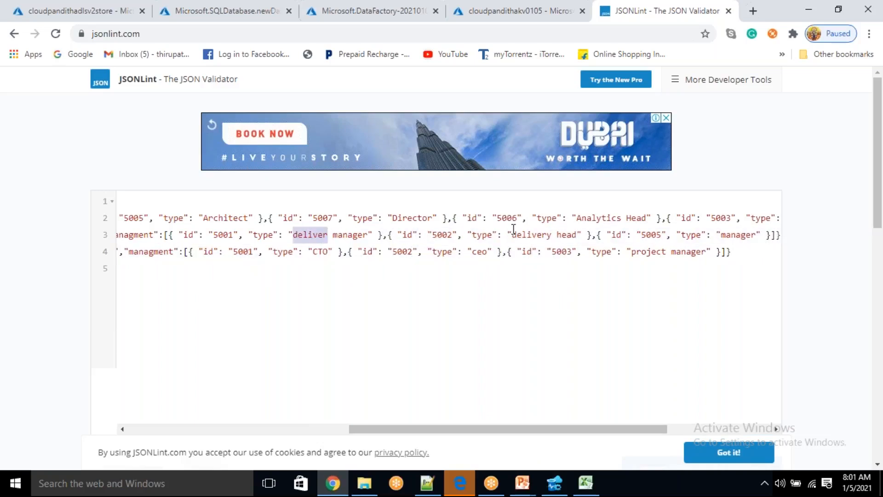
pyautogui.doubleClick(531, 234)
pyautogui.doubleClick(319, 252)
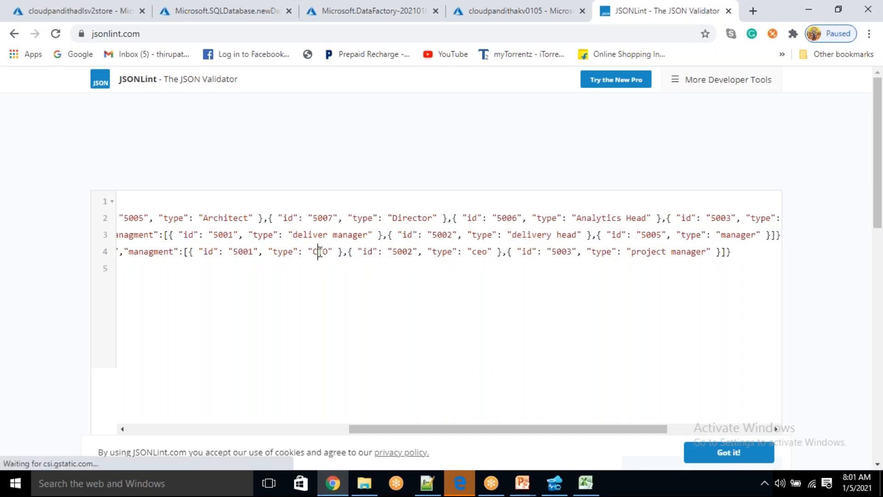
pyautogui.doubleClick(480, 251)
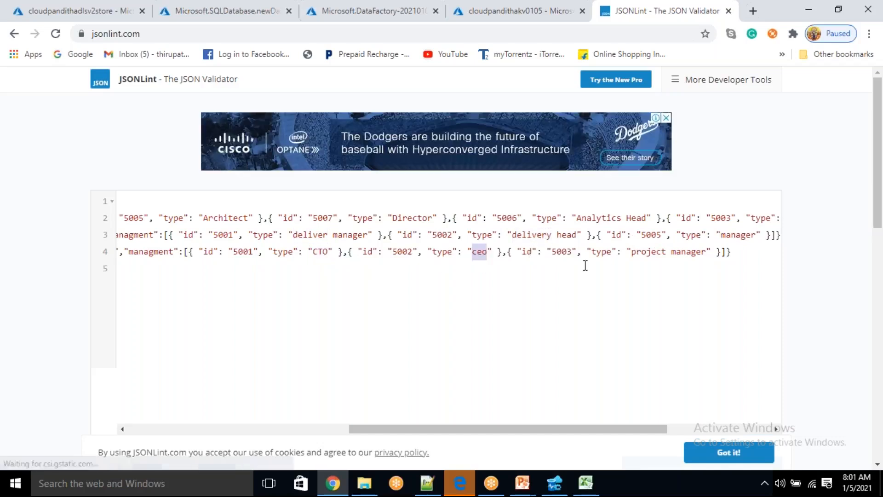
pyautogui.doubleClick(646, 254)
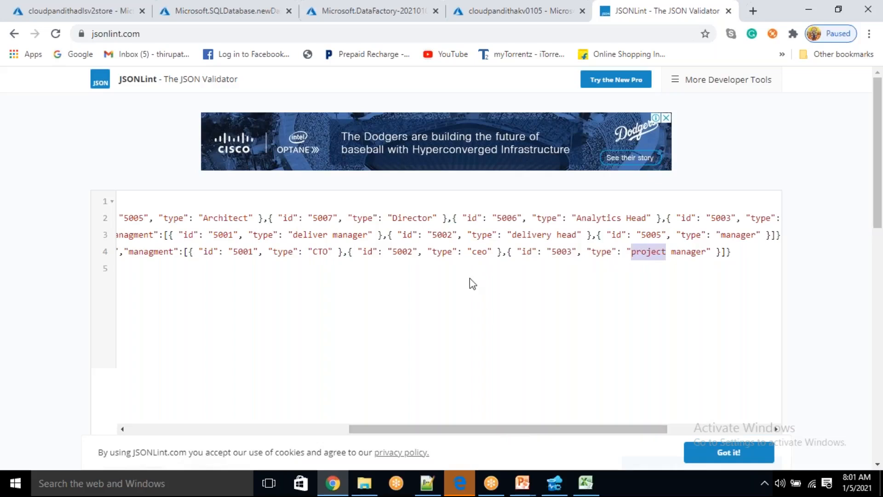
pyautogui.moveTo(424, 220); pyautogui.dragTo(459, 225)
pyautogui.moveTo(423, 246); pyautogui.dragTo(455, 253)
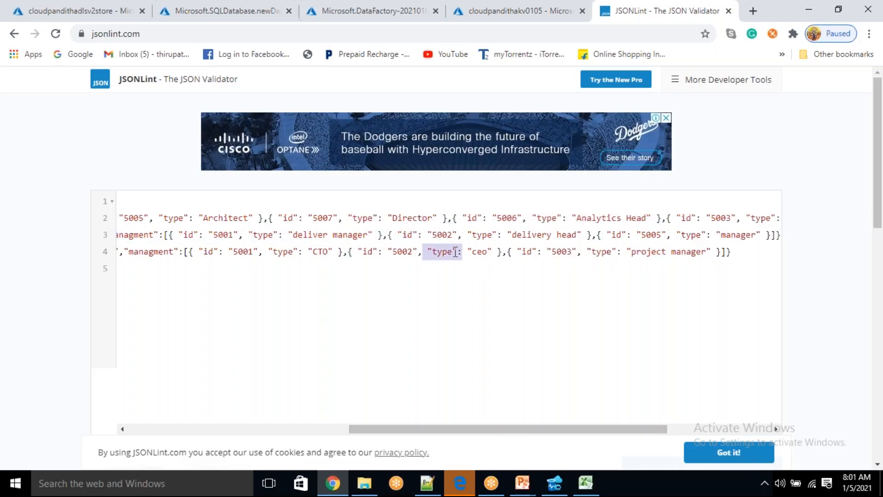
pyautogui.click(438, 308)
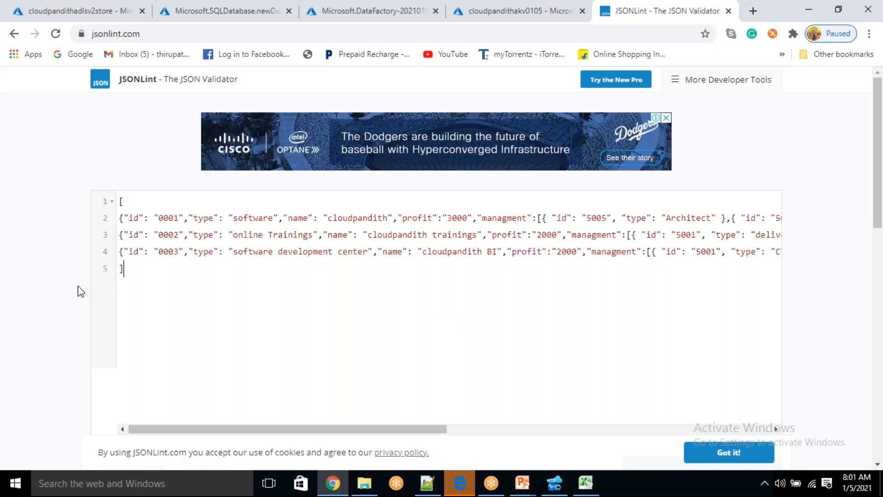
pyautogui.scroll(-10, 83, 301)
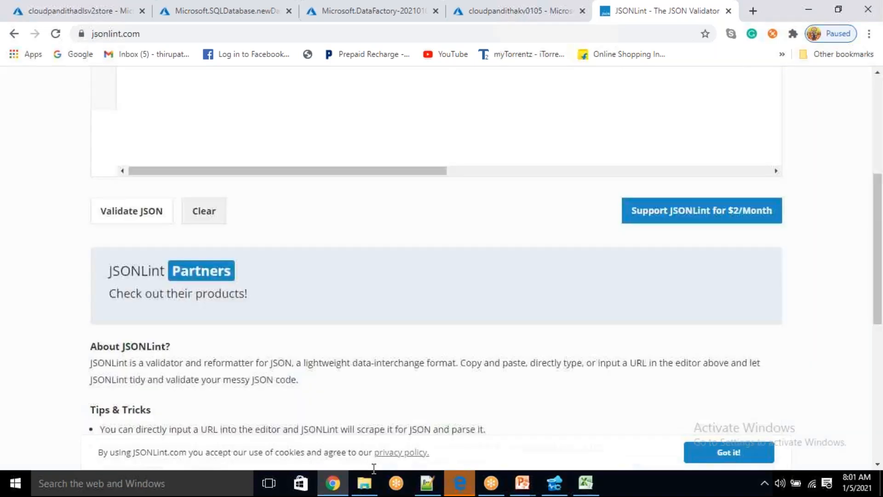
pyautogui.click(585, 482)
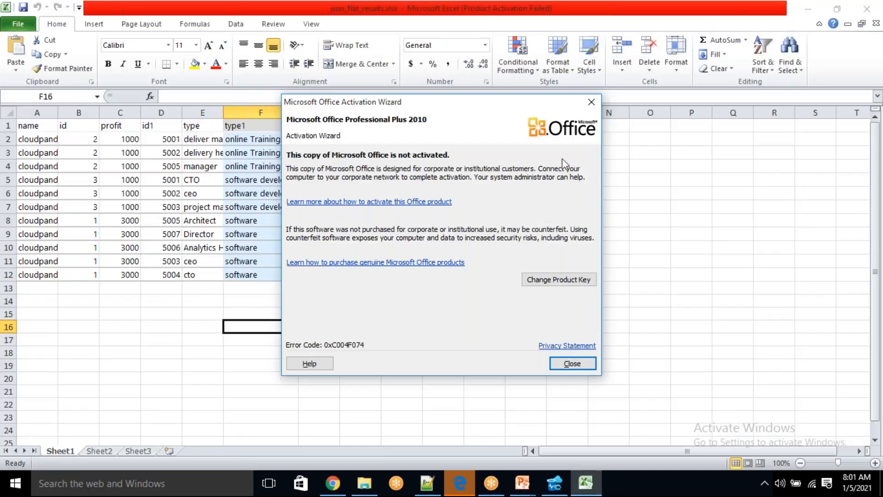
# Step: Close the Office activation notice and compare the name, id and type values for the id 2 and id 1 rows
pyautogui.click(592, 101)
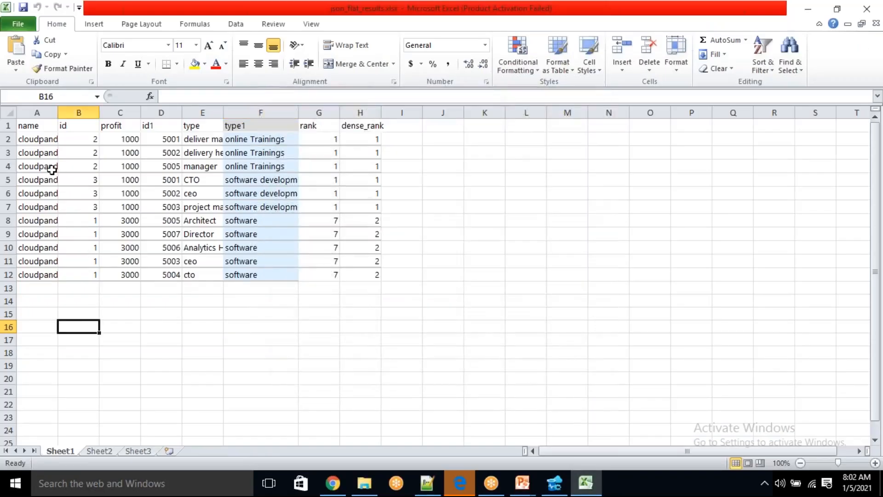
pyautogui.moveTo(40, 139); pyautogui.dragTo(75, 166)
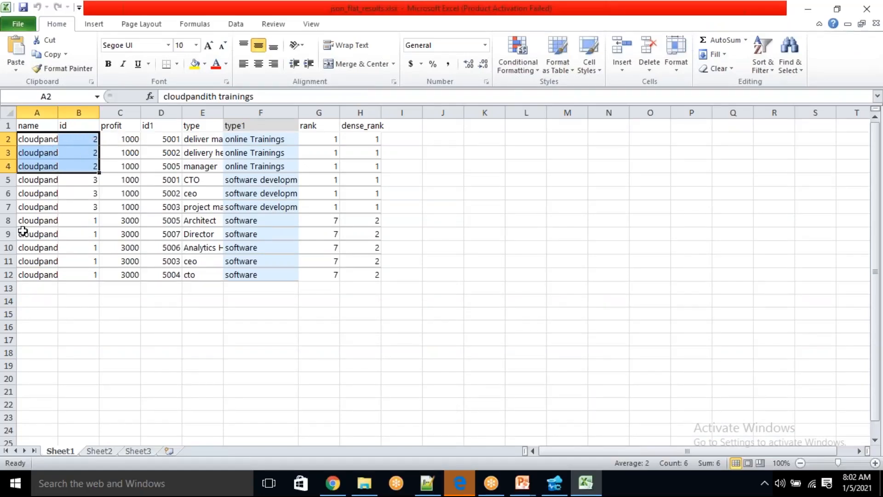
pyautogui.moveTo(34, 219); pyautogui.dragTo(77, 269)
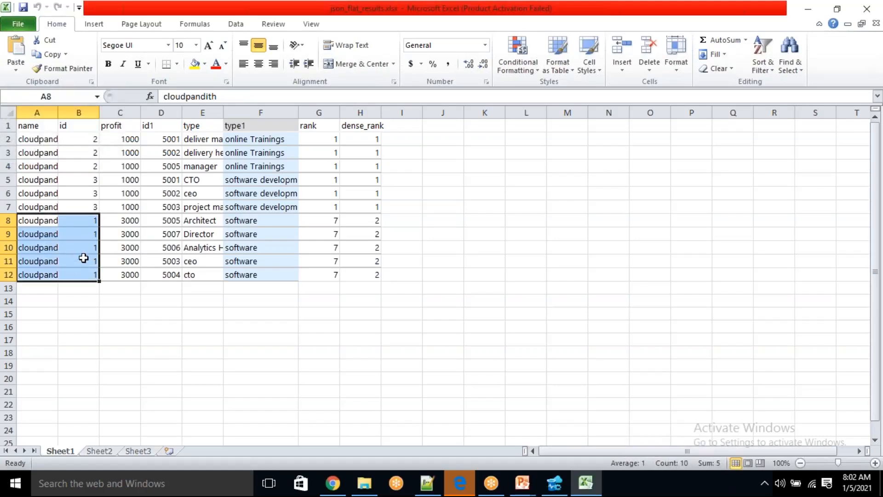
pyautogui.click(199, 223)
pyautogui.click(195, 235)
pyautogui.click(194, 248)
pyautogui.click(193, 260)
pyautogui.click(194, 274)
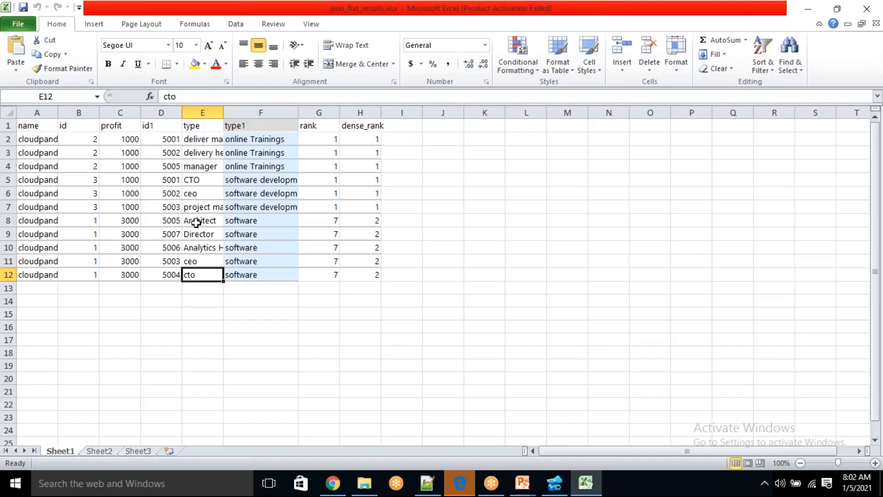
pyautogui.moveTo(173, 222); pyautogui.dragTo(198, 271)
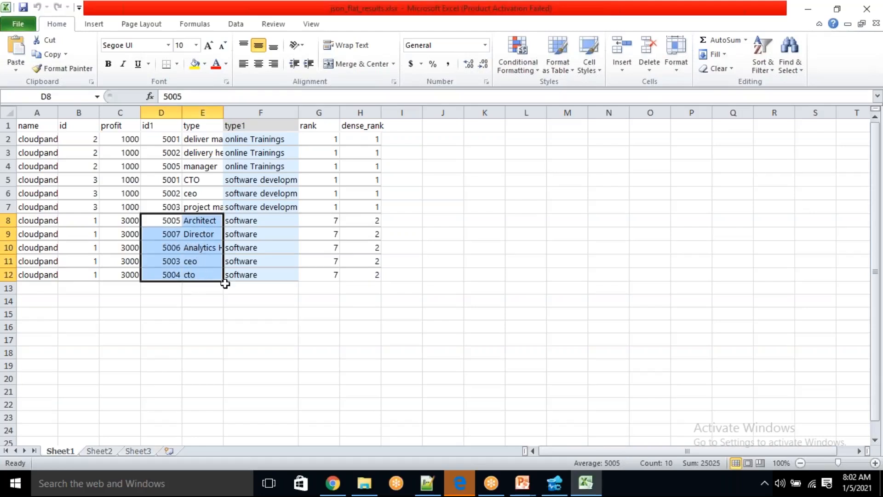
pyautogui.click(130, 339)
# Step: Inspect rows 8–12, including row 8's id 1, profit 3000, id1 5005 and Architect type
pyautogui.click(51, 222)
pyautogui.moveTo(51, 223); pyautogui.dragTo(353, 273)
pyautogui.click(171, 222)
pyautogui.moveTo(170, 222); pyautogui.dragTo(203, 225)
pyautogui.moveTo(60, 222)
pyautogui.mouseDown()
pyautogui.moveTo(118, 223)
pyautogui.moveTo(61, 222)
pyautogui.mouseUp()
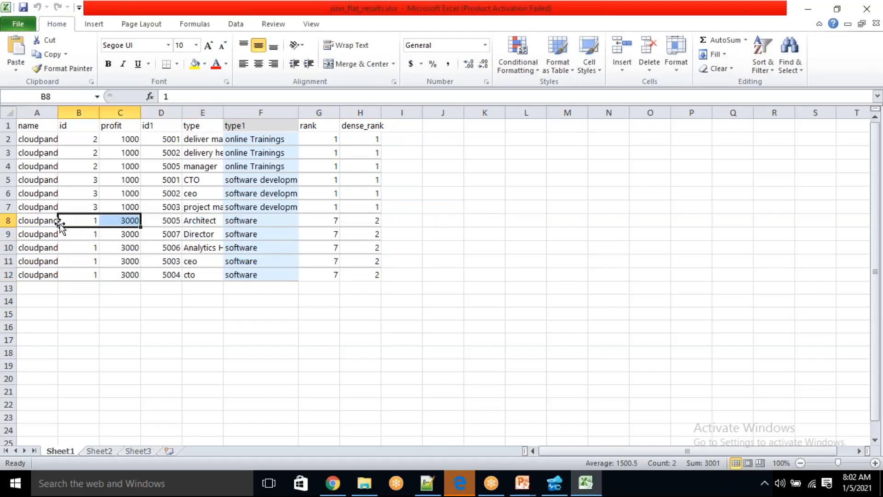
pyautogui.click(171, 223)
pyautogui.click(210, 220)
pyautogui.click(173, 224)
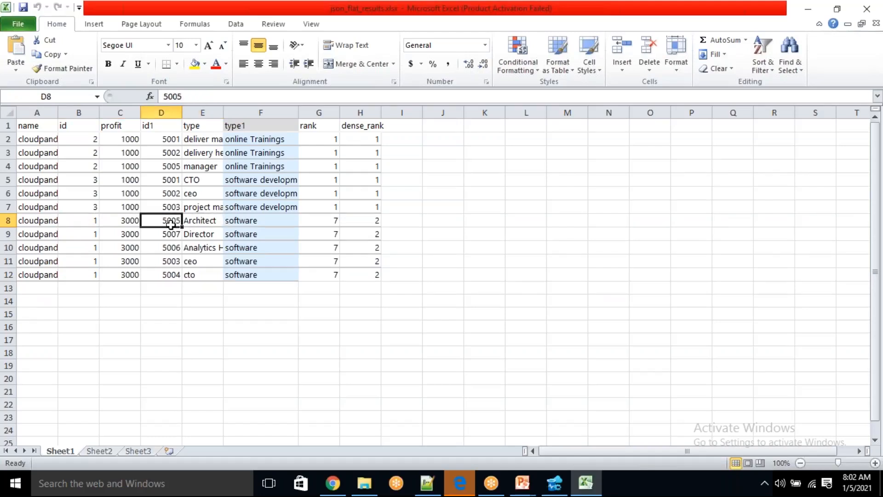
pyautogui.click(133, 221)
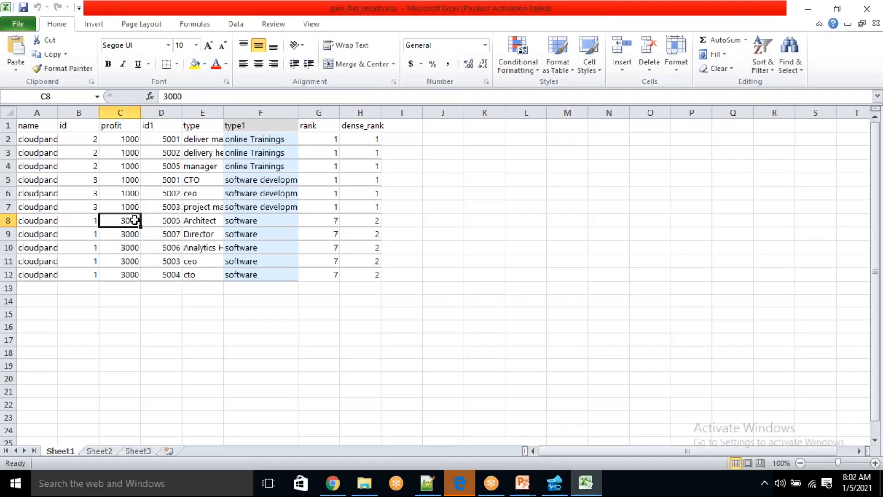
pyautogui.click(37, 221)
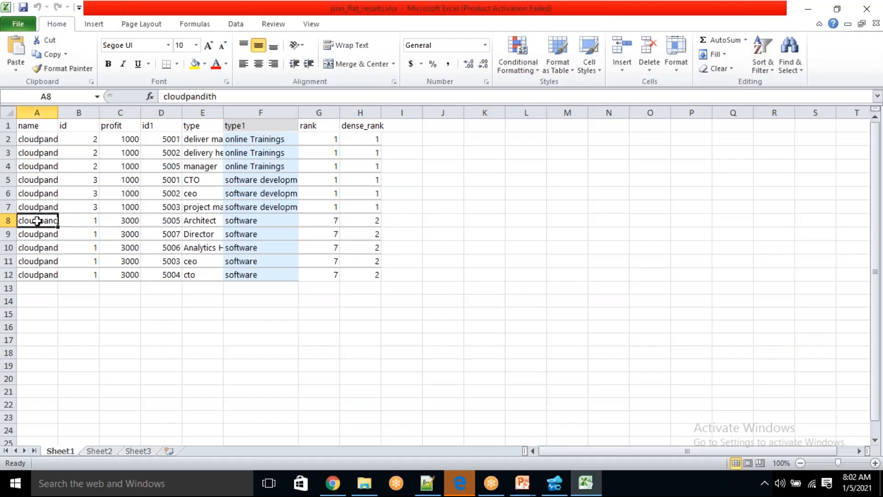
pyautogui.click(87, 221)
pyautogui.click(127, 221)
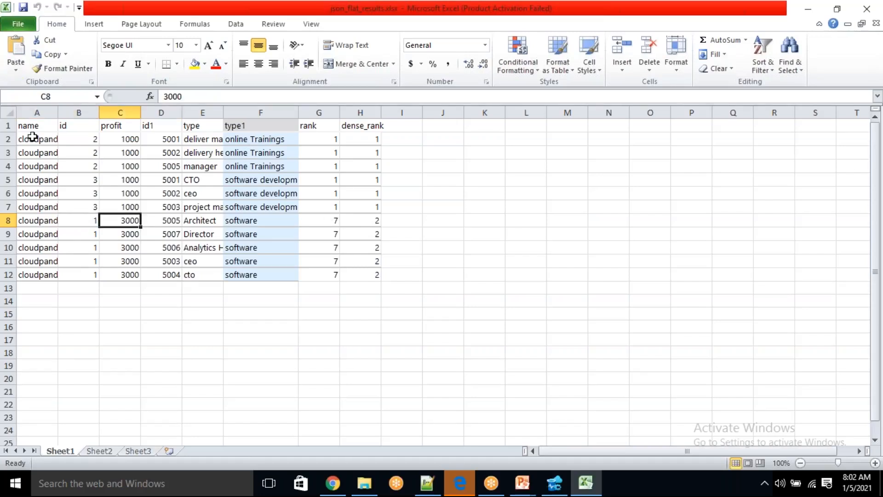
# Step: Highlight the name through type1 source columns, then the rank values
pyautogui.moveTo(30, 129); pyautogui.dragTo(252, 274)
pyautogui.click(321, 300)
pyautogui.moveTo(311, 141); pyautogui.dragTo(331, 273)
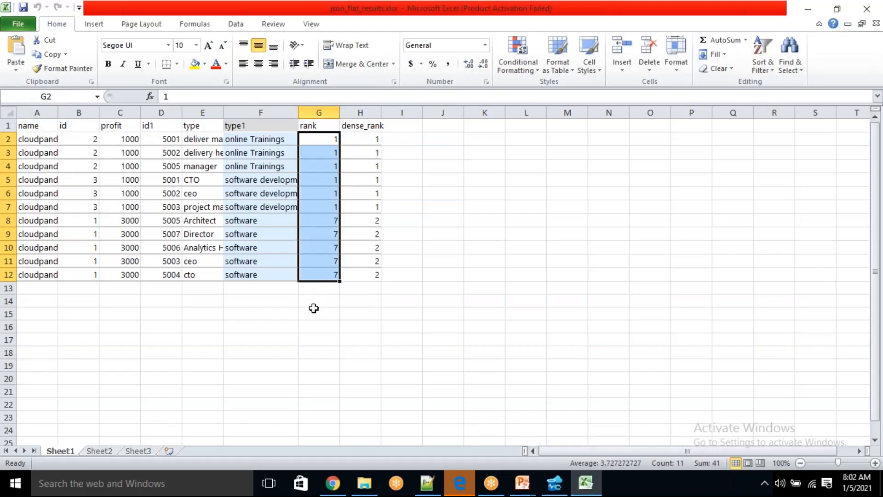
pyautogui.click(314, 309)
pyautogui.moveTo(324, 141); pyautogui.dragTo(331, 275)
pyautogui.moveTo(363, 140); pyautogui.dragTo(372, 276)
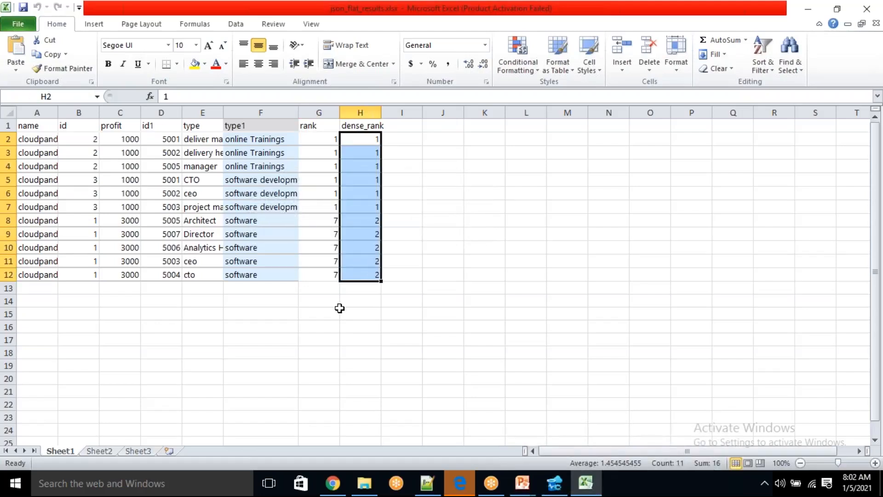
pyautogui.click(322, 313)
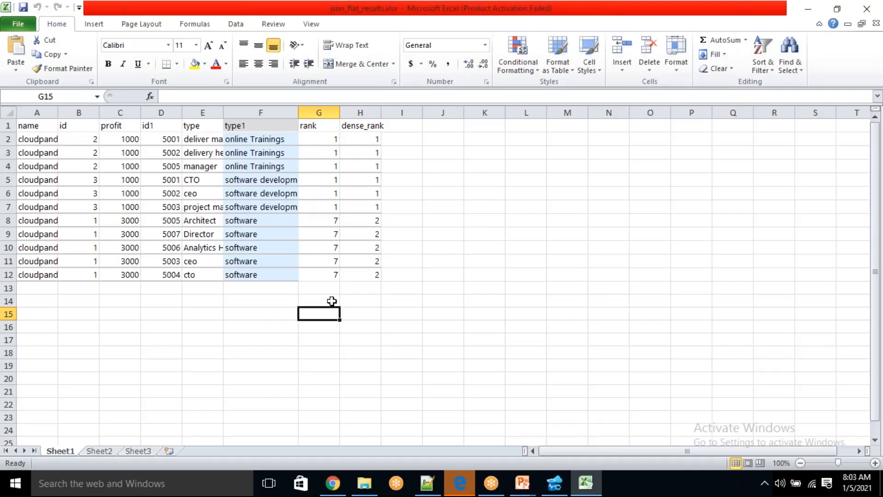
pyautogui.moveTo(319, 138); pyautogui.dragTo(337, 272)
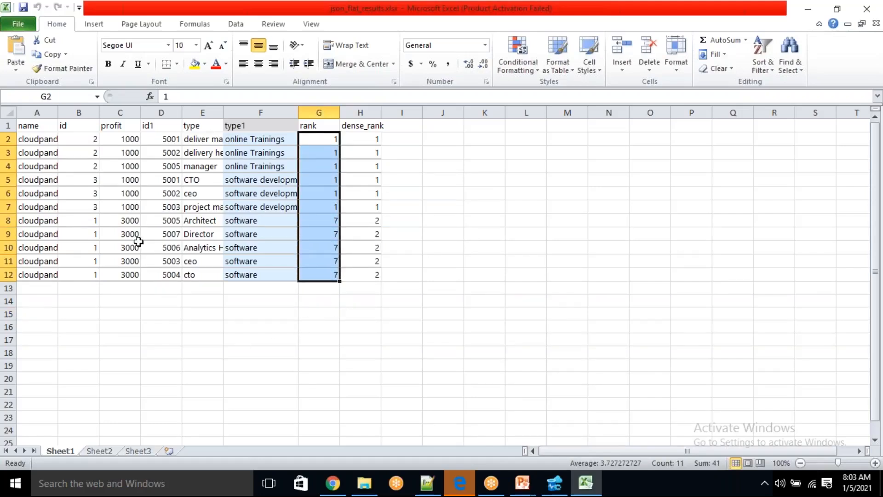
pyautogui.moveTo(122, 140); pyautogui.dragTo(123, 275)
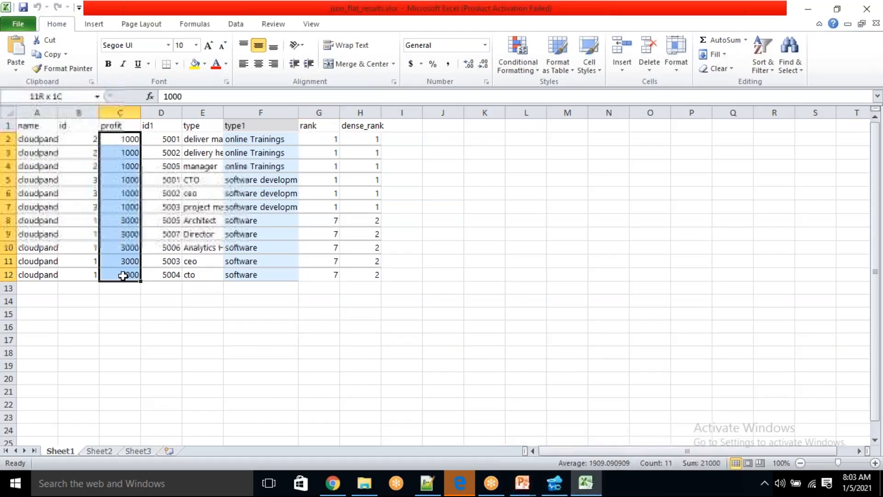
pyautogui.click(137, 337)
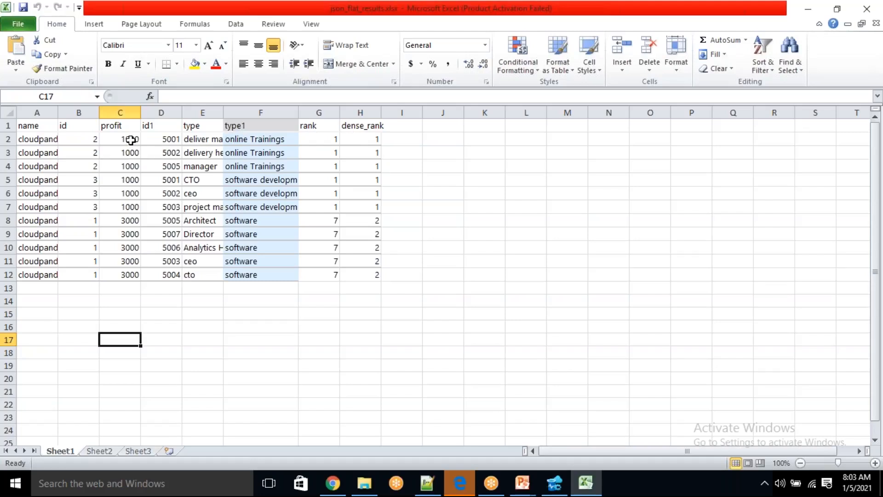
pyautogui.moveTo(131, 141); pyautogui.dragTo(138, 183)
pyautogui.moveTo(130, 261); pyautogui.dragTo(128, 271)
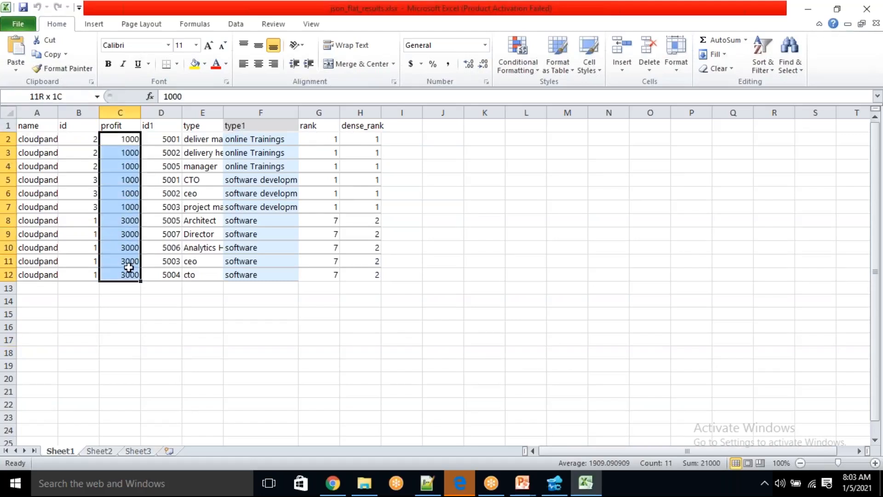
pyautogui.click(148, 300)
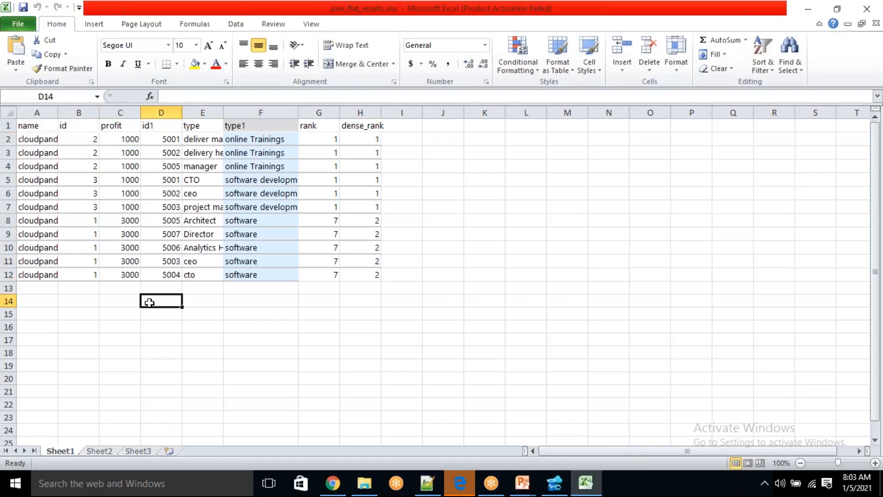
pyautogui.click(326, 140)
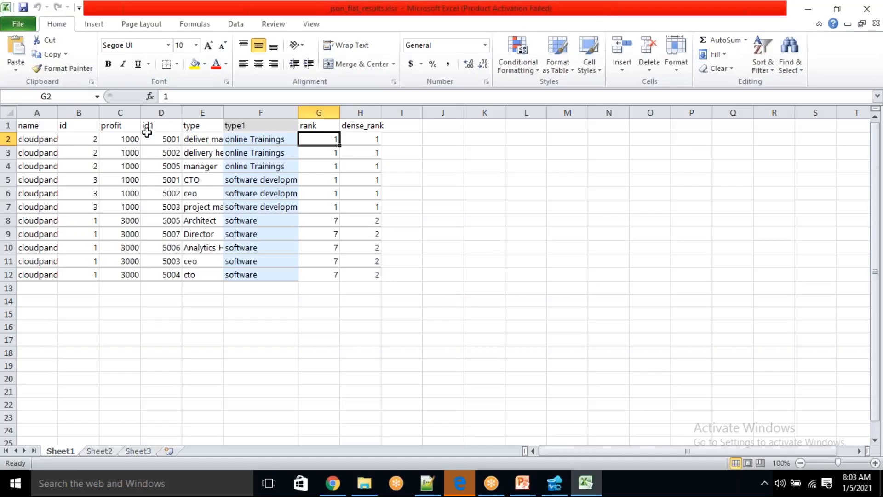
pyautogui.moveTo(130, 125); pyautogui.dragTo(120, 267)
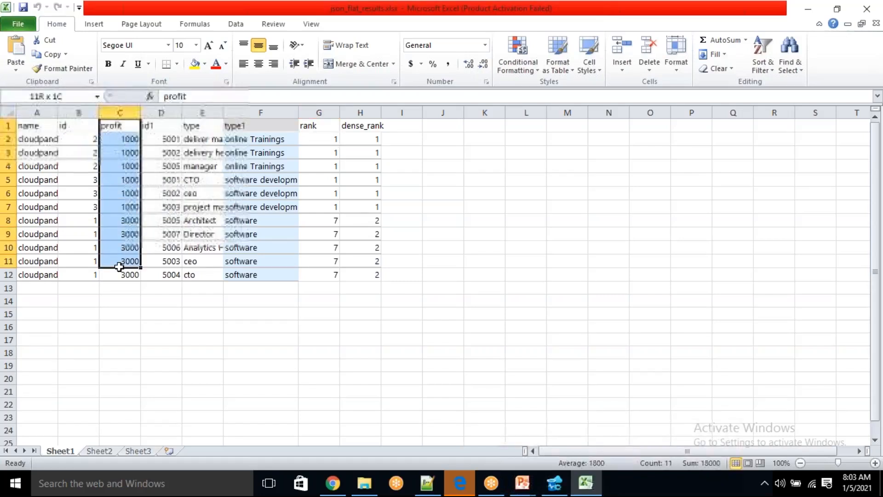
pyautogui.click(120, 312)
pyautogui.moveTo(64, 137); pyautogui.dragTo(276, 154)
pyautogui.moveTo(269, 196); pyautogui.dragTo(272, 207)
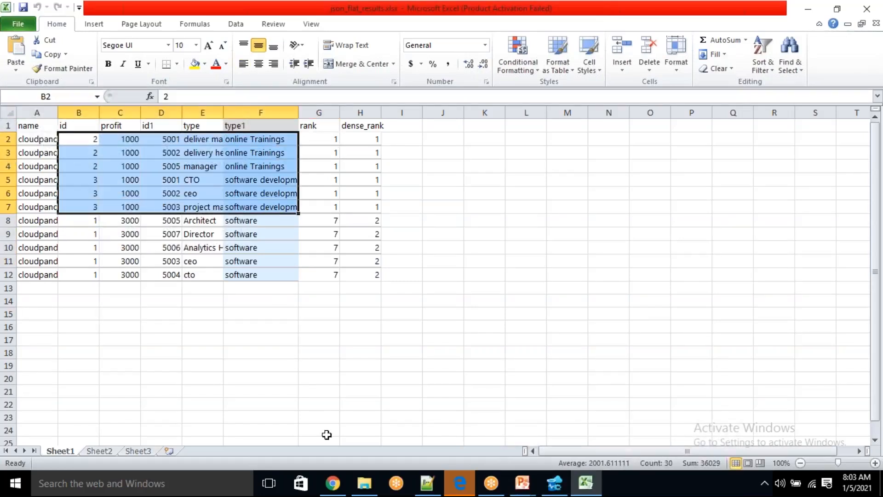
pyautogui.click(333, 483)
# Step: Run Validate JSON on the company data and look through the indented, multi-line output
pyautogui.scroll(3, 431, 235)
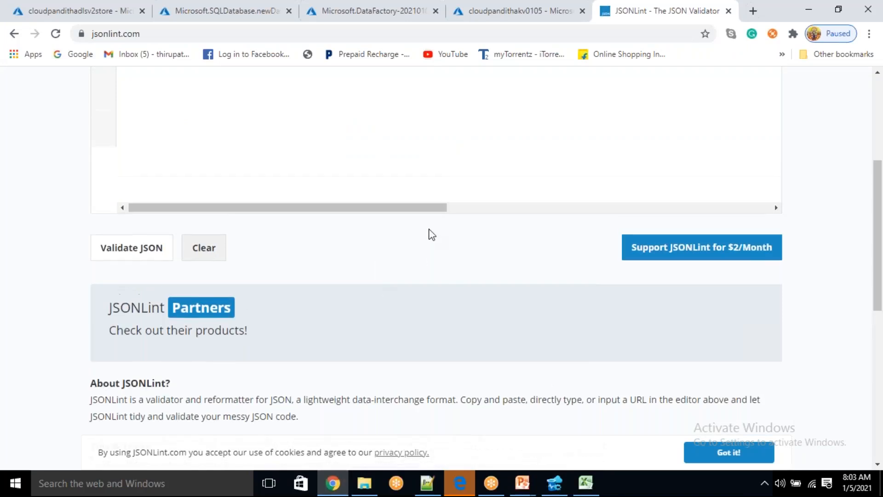
pyautogui.click(138, 347)
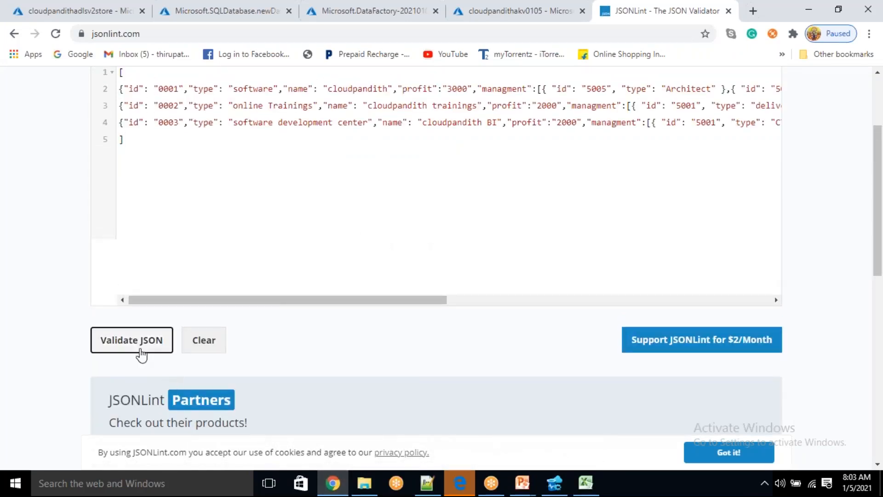
pyautogui.scroll(1, 296, 343)
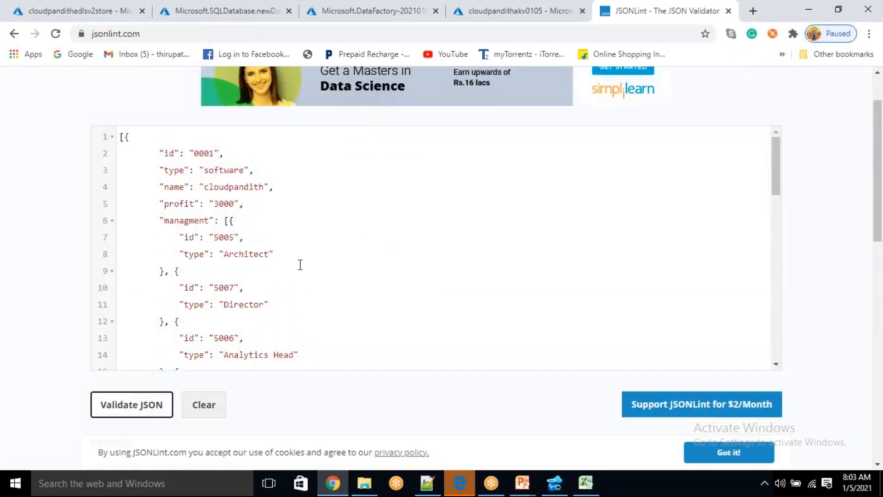
pyautogui.click(299, 255)
pyautogui.scroll(-1, 300, 256)
pyautogui.scroll(1, 299, 255)
pyautogui.scroll(-1, 299, 255)
pyautogui.scroll(1, 300, 255)
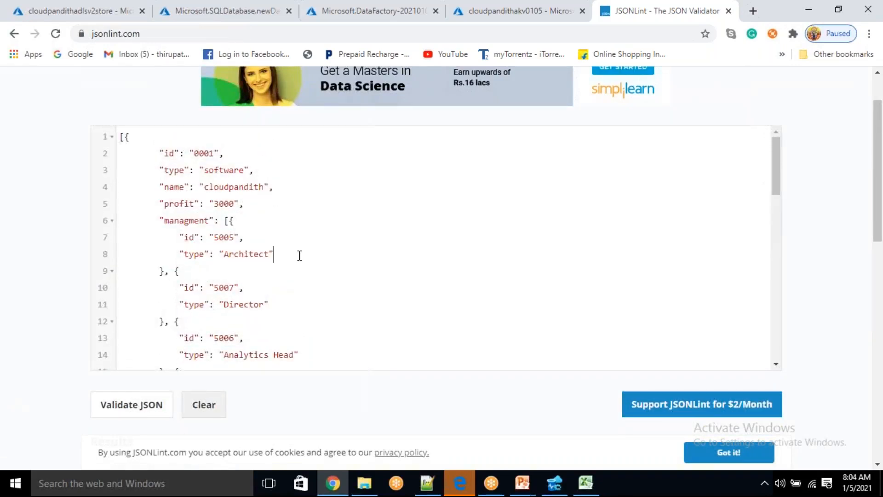
pyautogui.scroll(1, 300, 255)
pyautogui.scroll(-2, 300, 255)
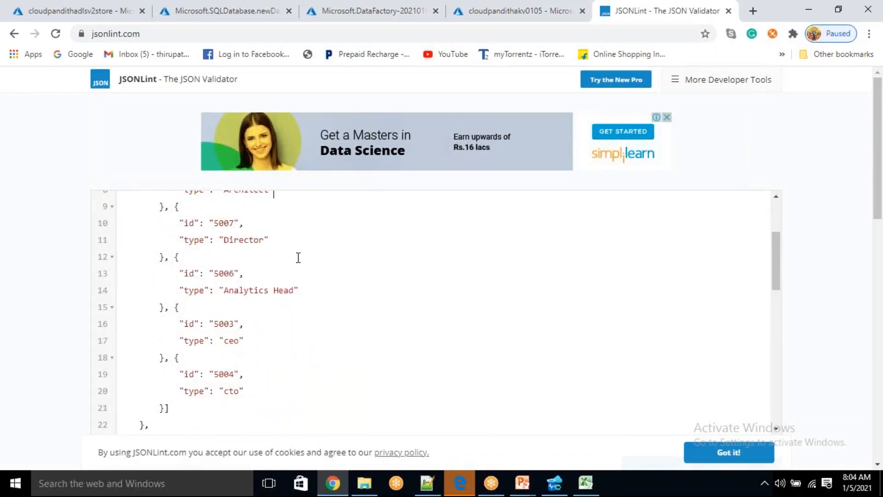
pyautogui.scroll(-1, 92, 283)
pyautogui.click(425, 491)
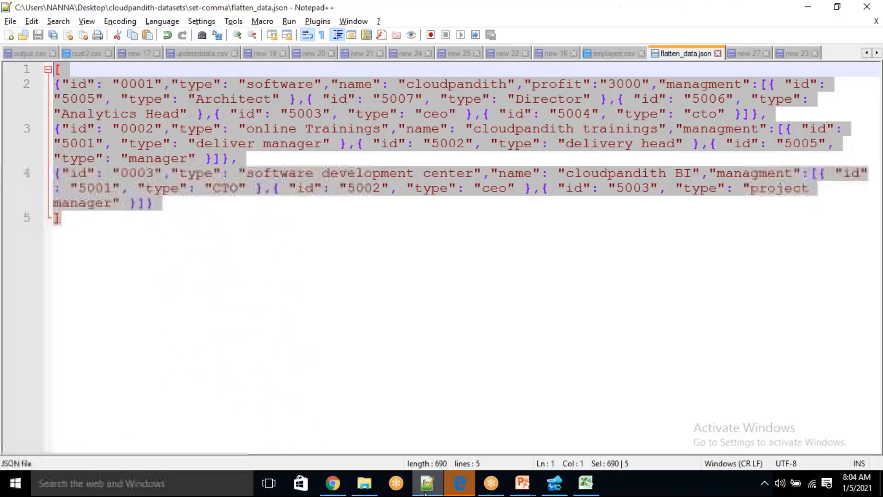
# Step: Check the original one-line records on line 2 of flatten_data.json, then go back to JSONLint
pyautogui.click(456, 267)
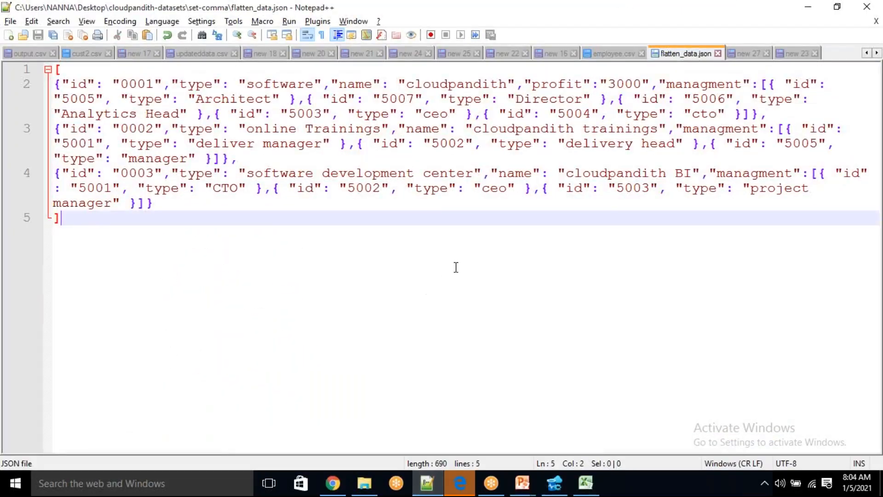
pyautogui.click(484, 115)
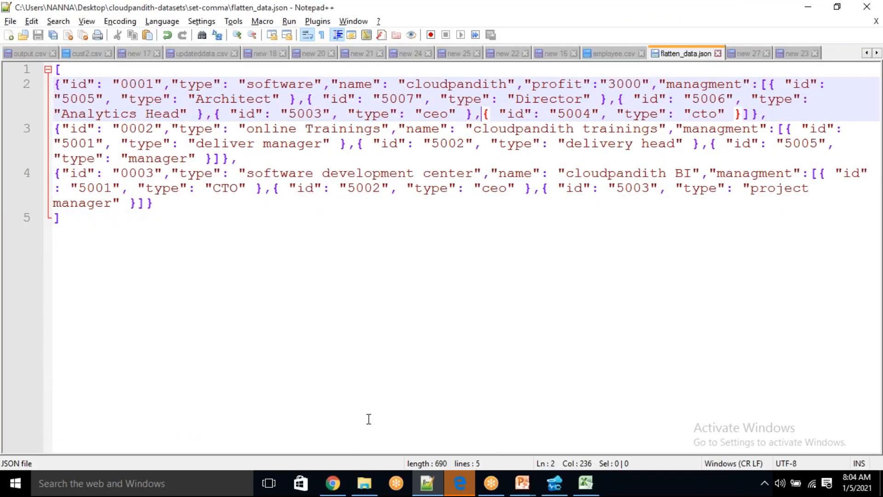
pyautogui.click(333, 483)
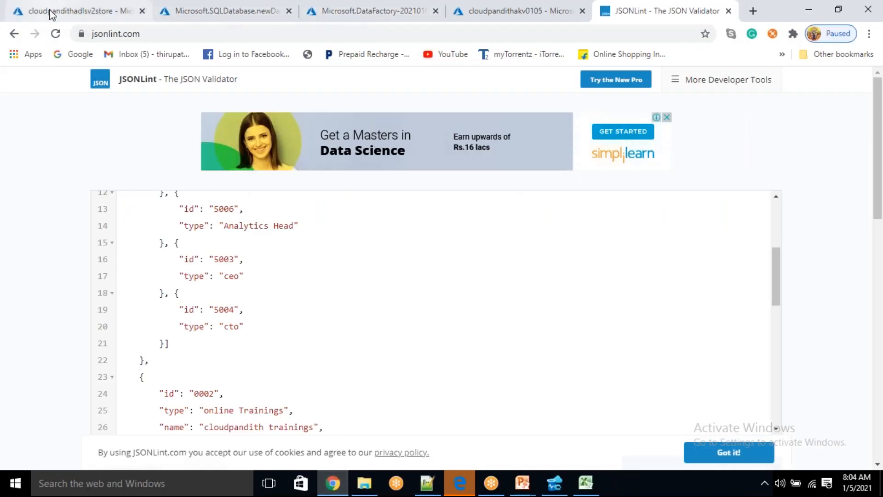
# Step: Go from the deployment overview to cloudpandithadlsv2store and open its empty Containers page
pyautogui.click(255, 12)
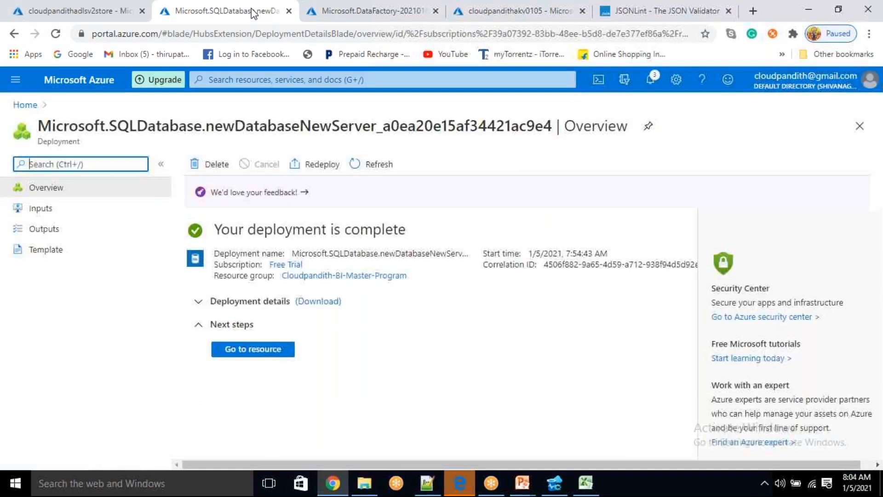
pyautogui.click(95, 4)
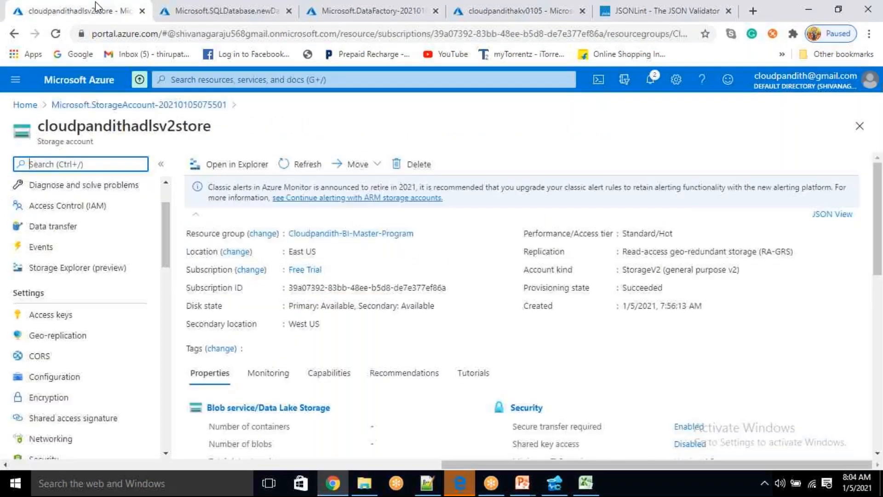
pyautogui.click(131, 110)
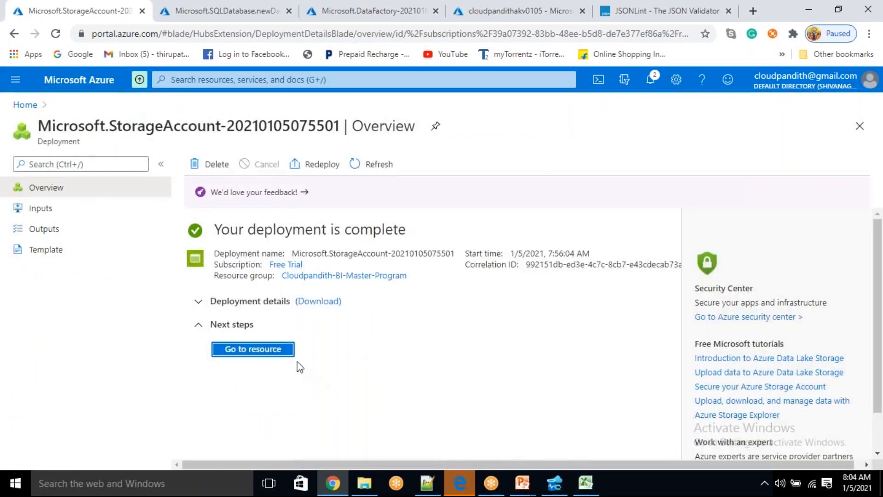
pyautogui.click(280, 355)
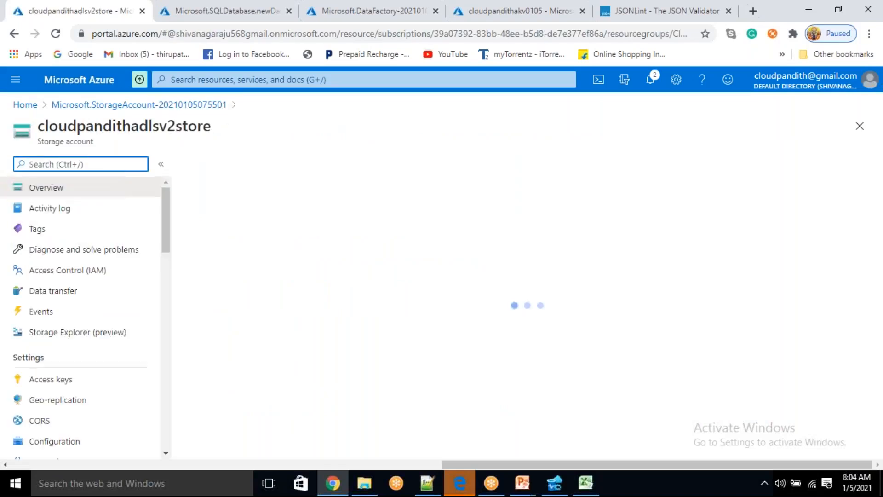
pyautogui.scroll(-1, 87, 355)
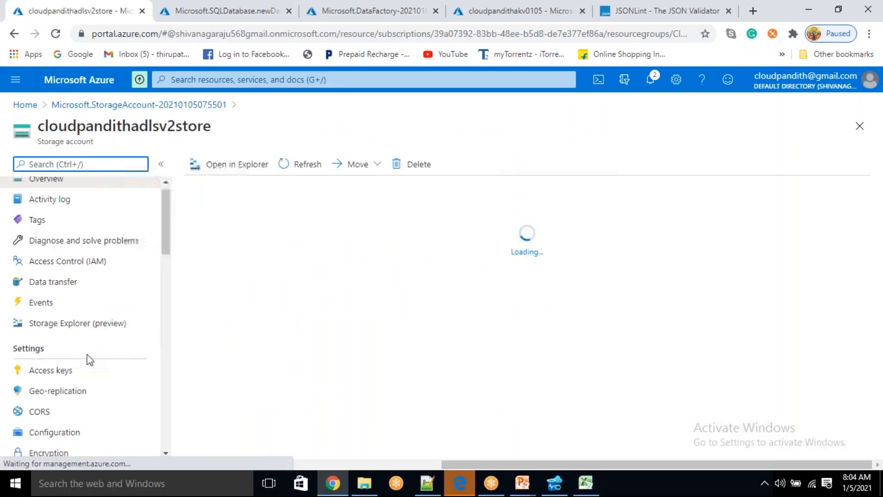
pyautogui.scroll(-4, 89, 358)
pyautogui.click(56, 440)
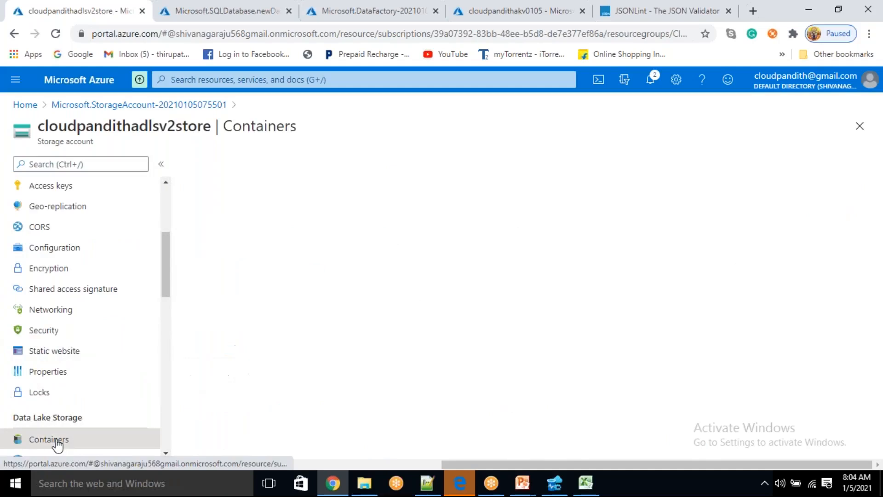
# Step: Glance at flatten_data.json and the Containers page, then move to the JSONLint tab
pyautogui.click(306, 302)
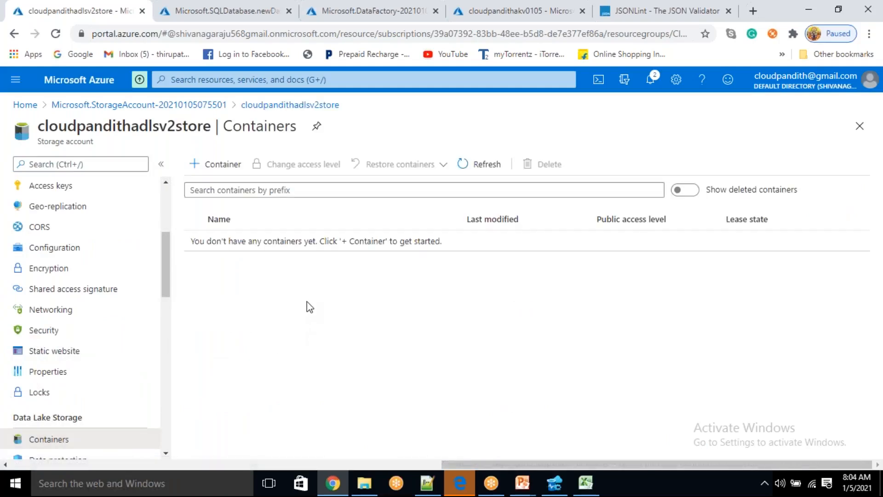
pyautogui.click(426, 490)
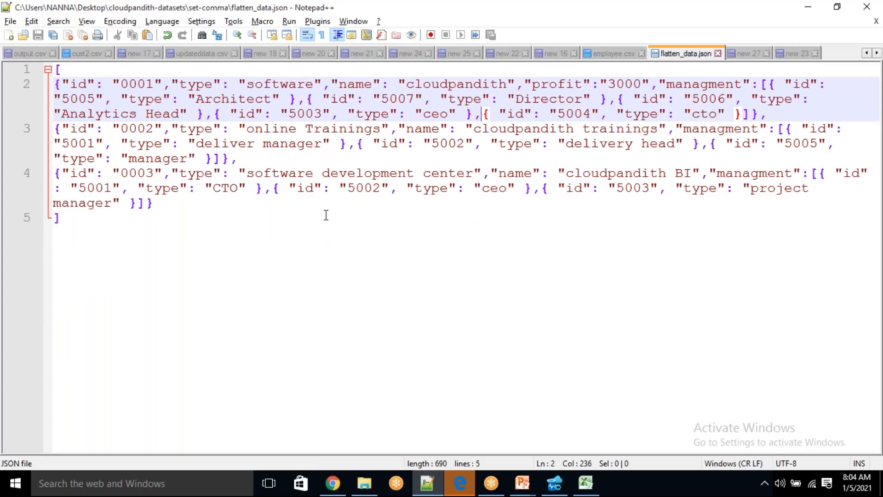
pyautogui.click(333, 482)
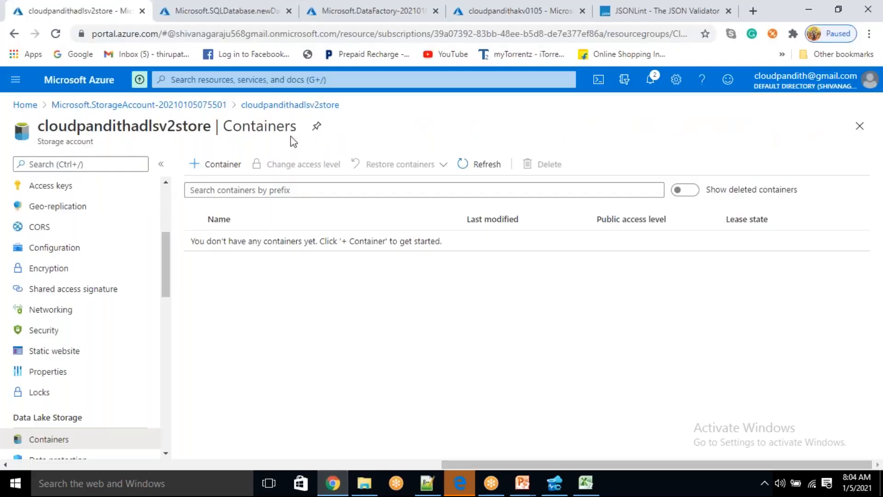
pyautogui.click(653, 10)
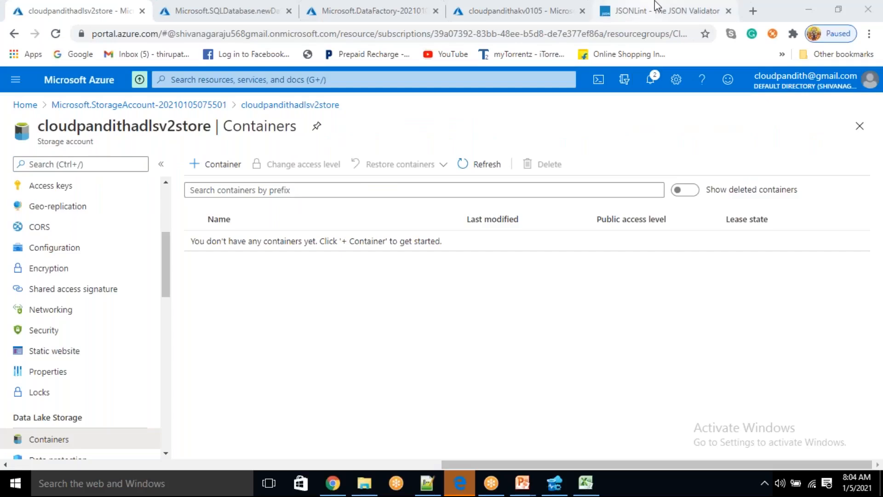
# Step: Replace the contents of flatten_data.json with the formatted 55-line JSON
pyautogui.hotkey('ctrl', 'a')
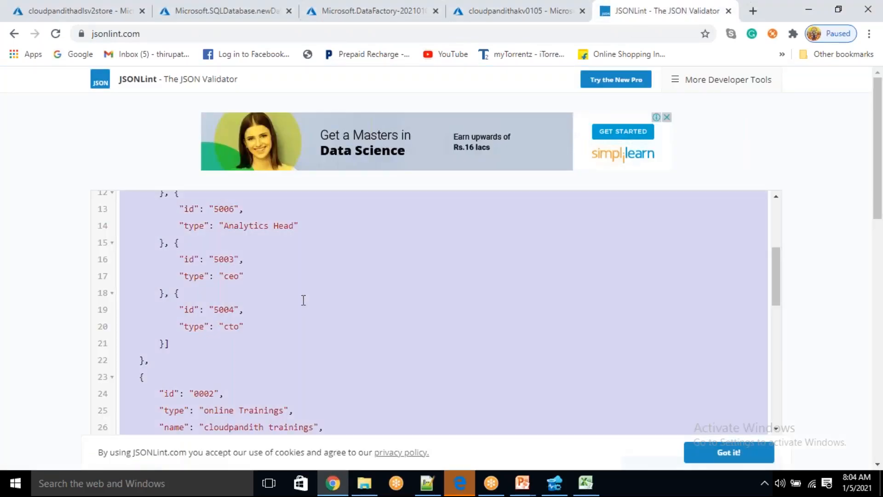
pyautogui.click(427, 482)
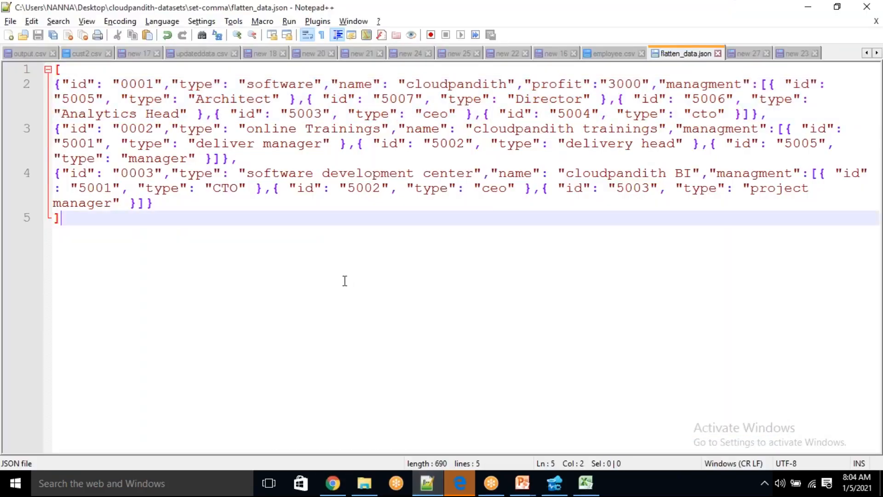
pyautogui.hotkey('ctrl', 'a')
pyautogui.press('Delete')
pyautogui.hotkey('ctrl', 'v')
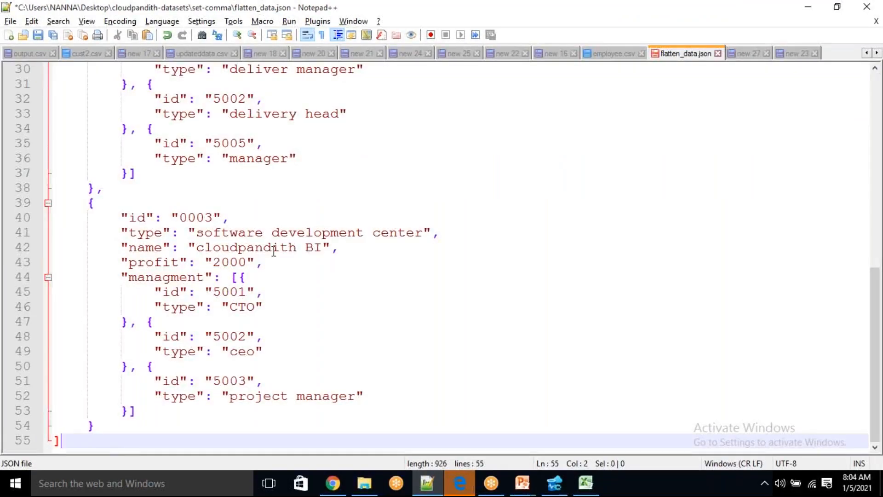
# Step: Review the indented version, then undo it to restore the compact five-line array
pyautogui.scroll(4, 182, 279)
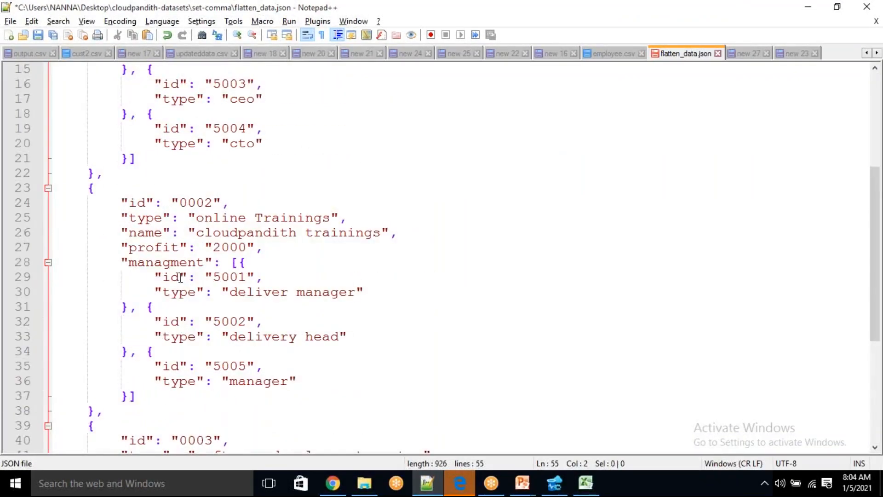
pyautogui.scroll(3, 157, 178)
pyautogui.scroll(1, 157, 178)
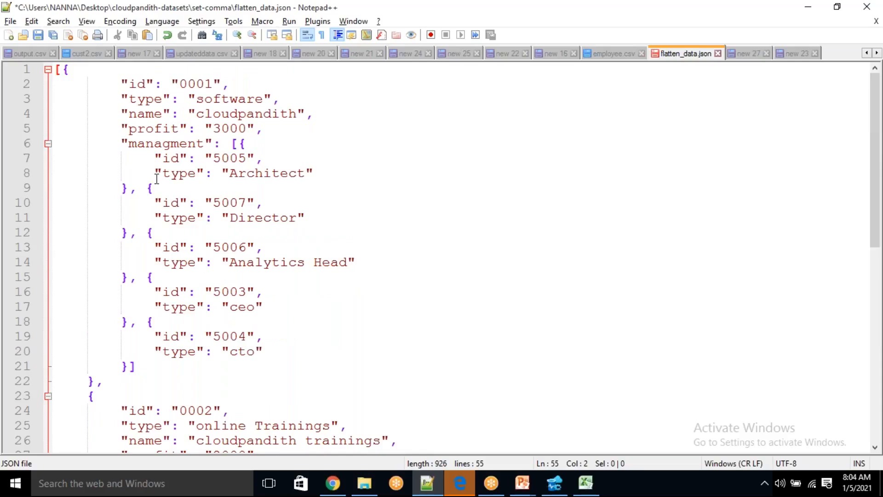
pyautogui.scroll(-10, 157, 179)
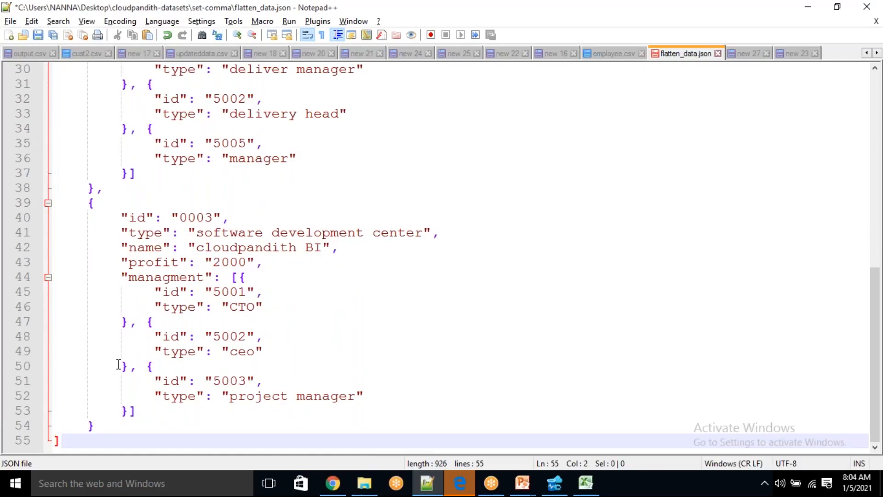
pyautogui.scroll(10, 119, 365)
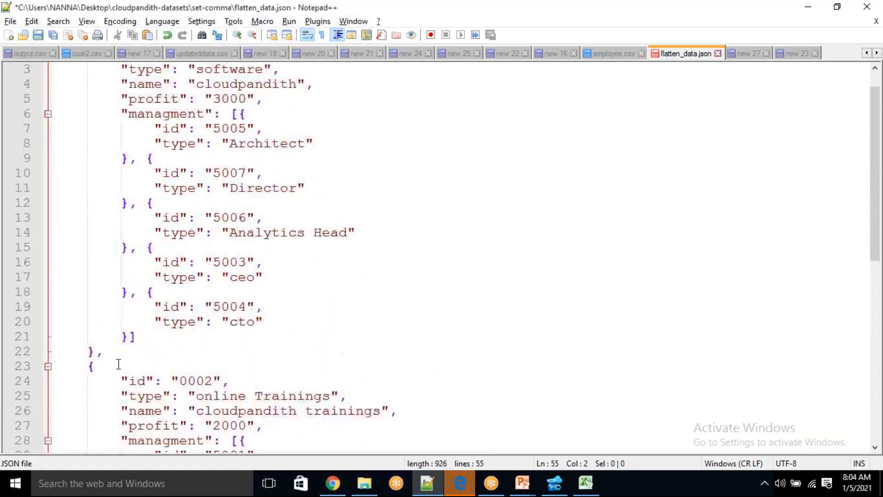
pyautogui.scroll(-1, 118, 364)
pyautogui.scroll(1, 119, 364)
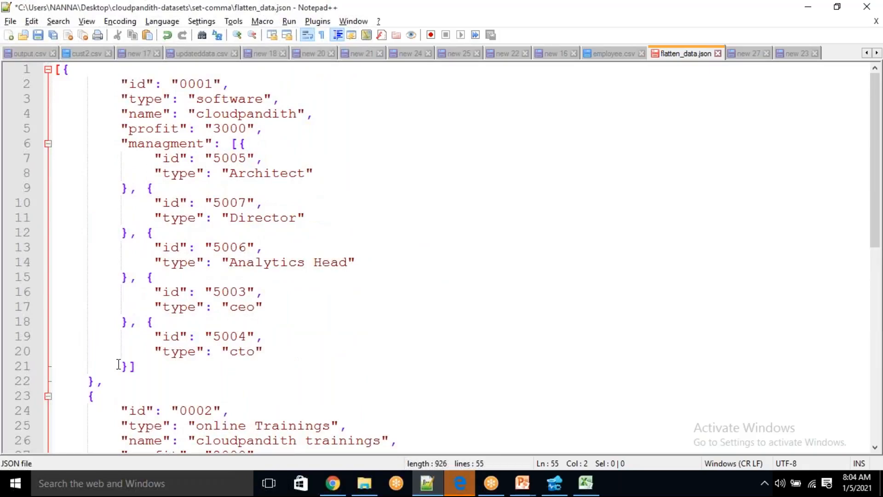
pyautogui.scroll(-10, 118, 364)
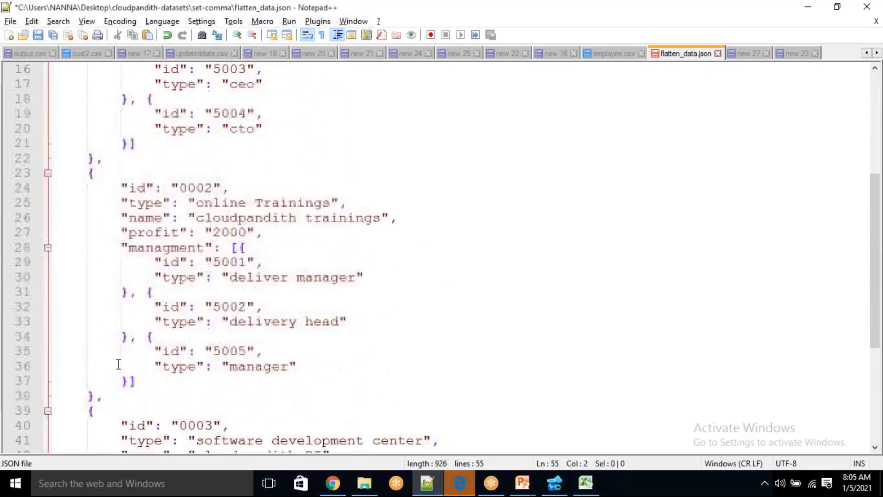
pyautogui.click(145, 322)
pyautogui.hotkey('ctrl', 'z')
pyautogui.hotkey('ctrl', 'z')
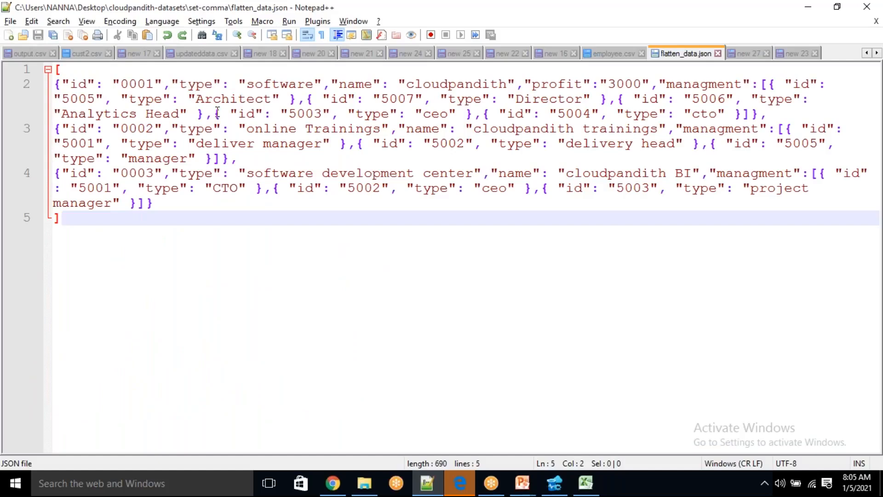
# Step: Copy record one's "profit":"3000", field before "managment" in records two and three, then select all
pyautogui.click(58, 130)
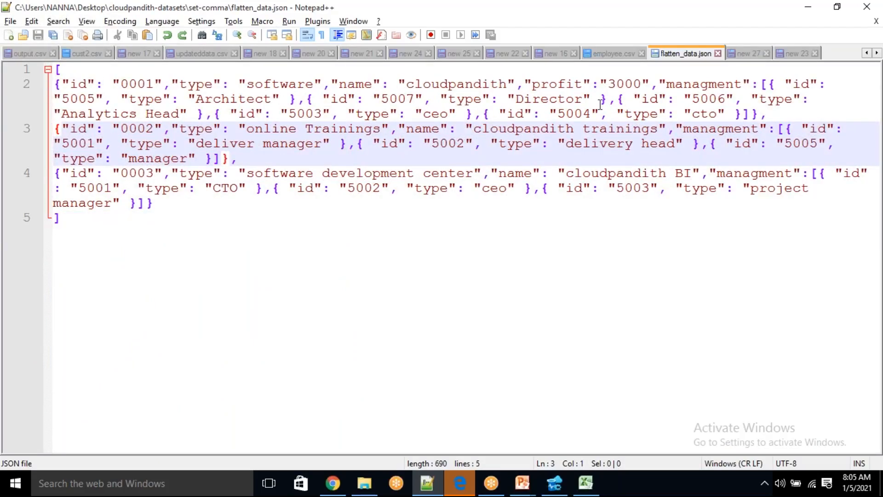
pyautogui.moveTo(525, 84); pyautogui.dragTo(656, 85)
pyautogui.hotkey('ctrl', 'c')
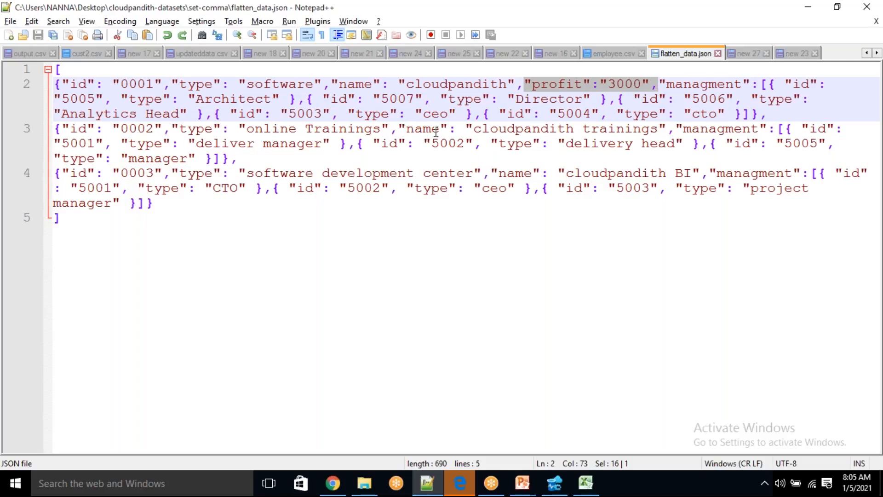
pyautogui.click(678, 128)
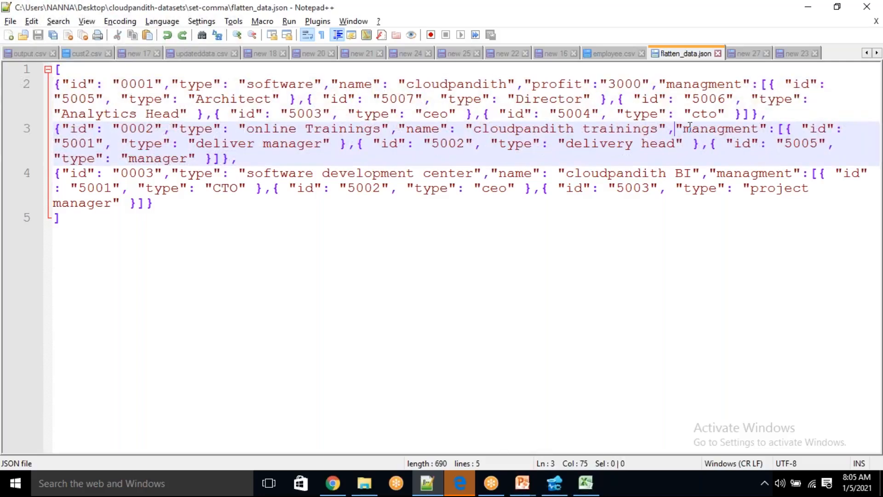
pyautogui.hotkey('ctrl', 'v')
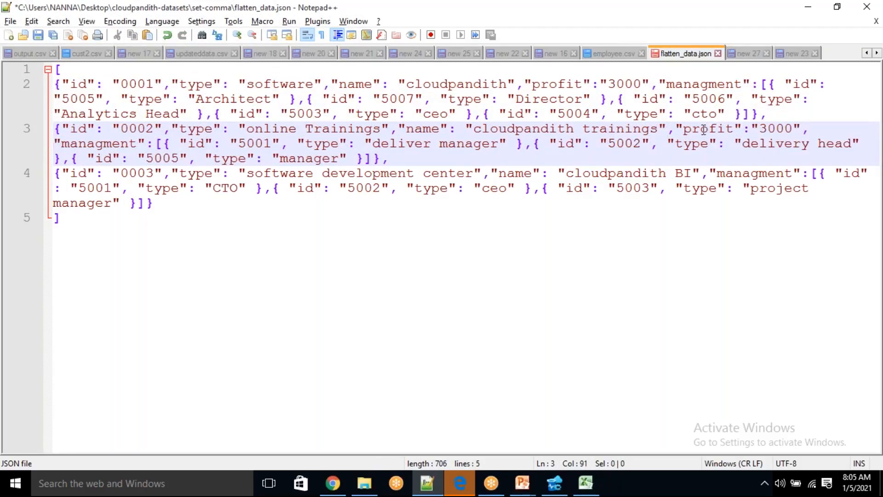
pyautogui.click(712, 174)
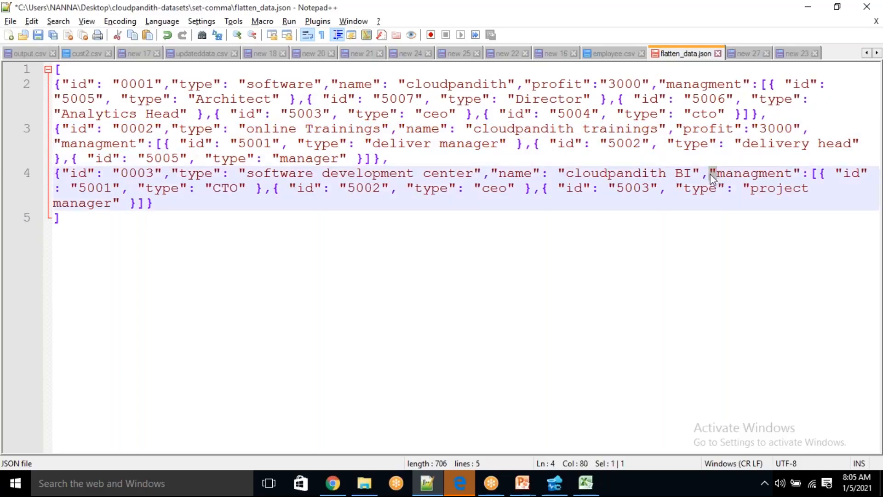
pyautogui.hotkey('ctrl', 'v')
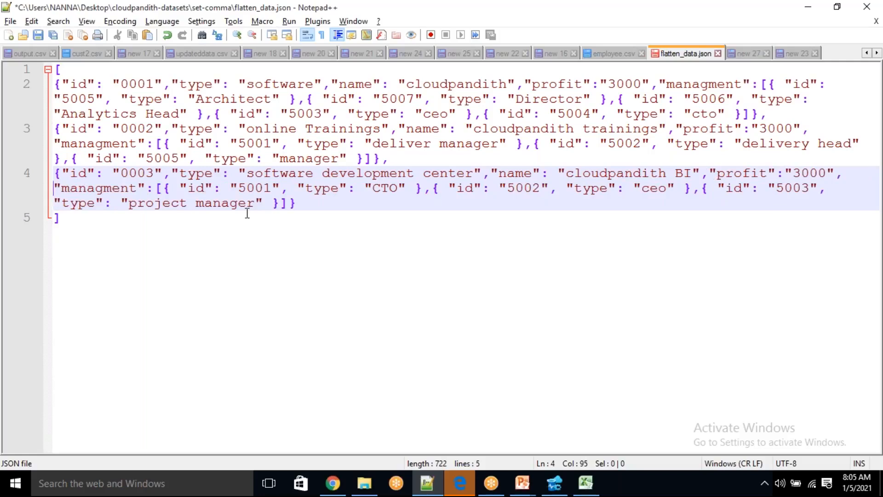
pyautogui.moveTo(112, 231); pyautogui.dragTo(25, 82)
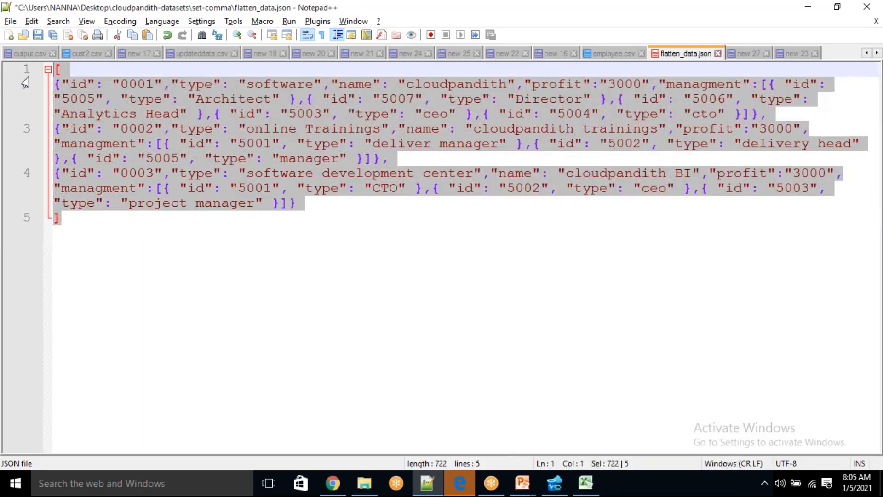
# Step: Replace JSONLint's contents with the edited company JSON and validate it as Valid JSON
pyautogui.click(334, 489)
pyautogui.click(306, 274)
pyautogui.hotkey('ctrl', 'a')
pyautogui.press('BackSpace')
pyautogui.hotkey('ctrl', 'v')
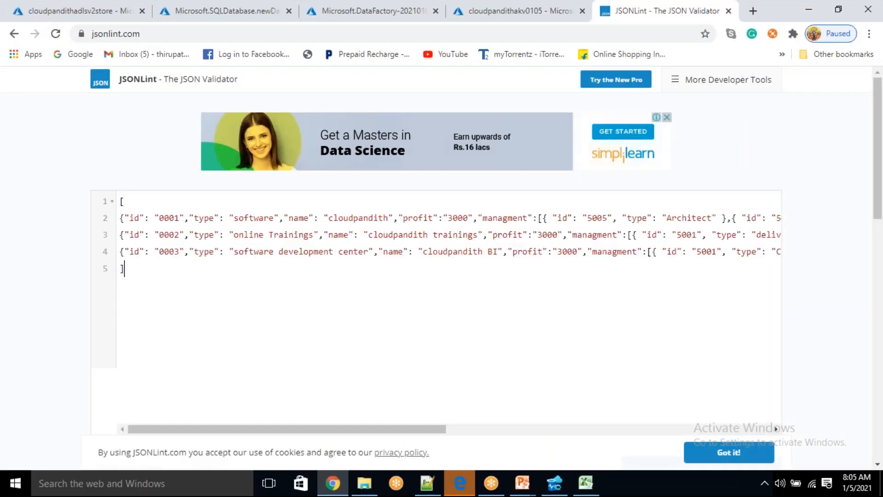
pyautogui.click(131, 327)
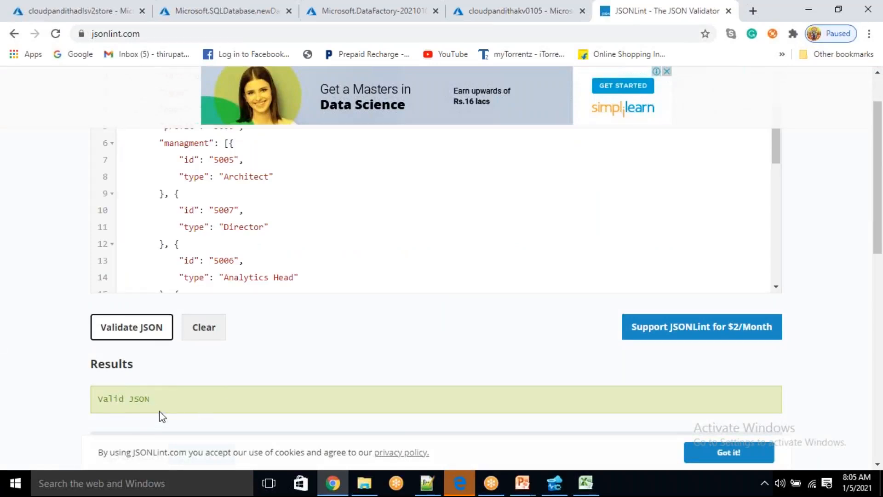
# Step: Save flatten_data.json in Notepad++ with the new profit fields
pyautogui.hotkey('alt', 'Tab')
pyautogui.click(115, 236)
pyautogui.moveTo(62, 218); pyautogui.dragTo(49, 66)
pyautogui.hotkey('ctrl', 's')
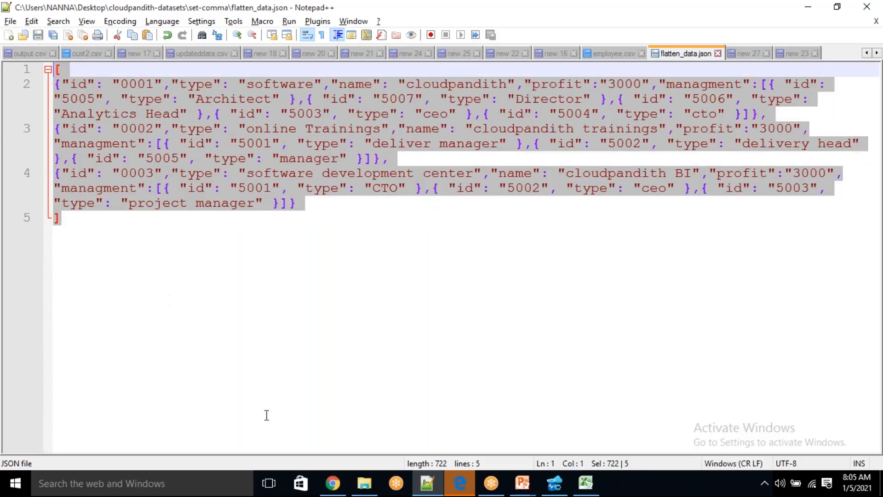
pyautogui.click(332, 482)
# Step: Add a private container named organisation to cloudpandithadlsv2store and open it
pyautogui.click(85, 13)
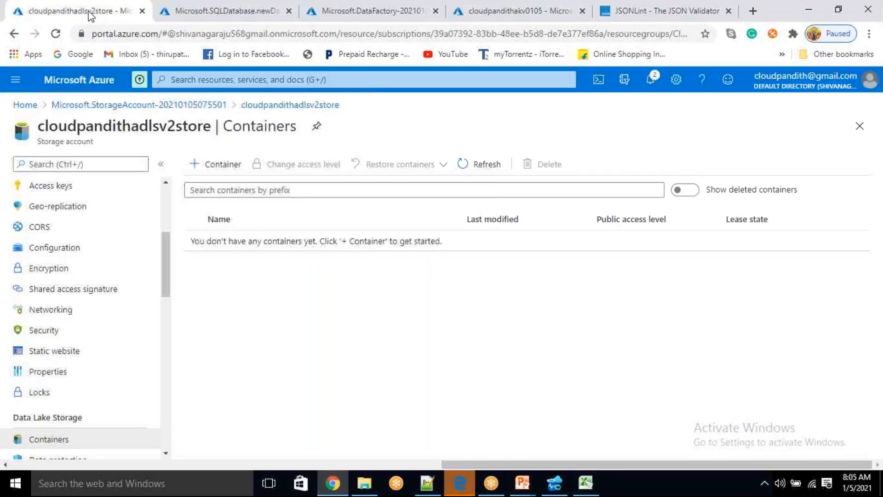
pyautogui.click(208, 162)
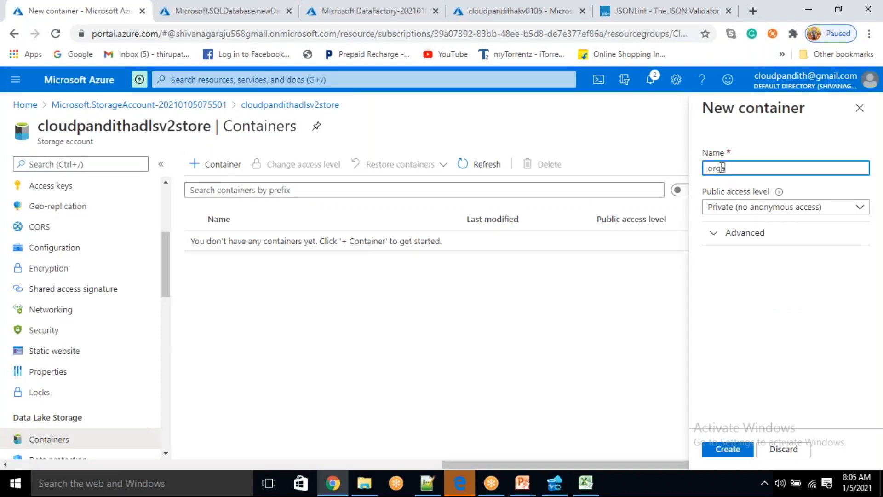
pyautogui.write('organisation')
pyautogui.click(715, 451)
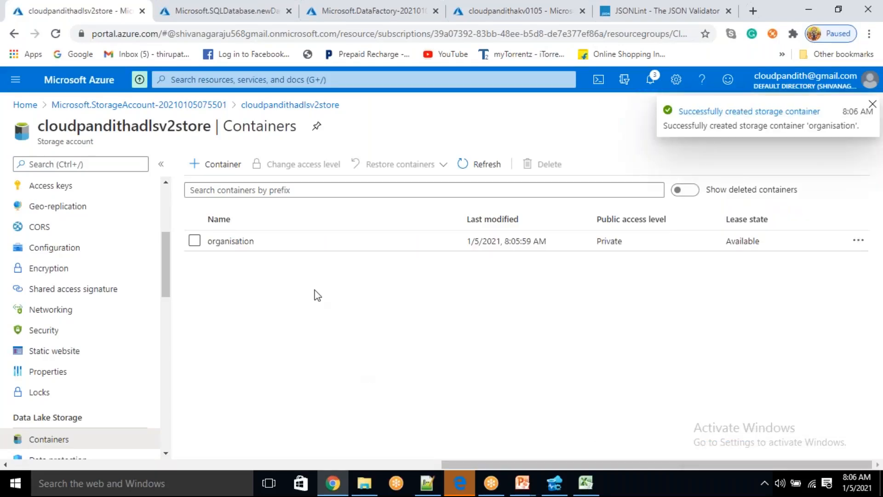
pyautogui.click(282, 241)
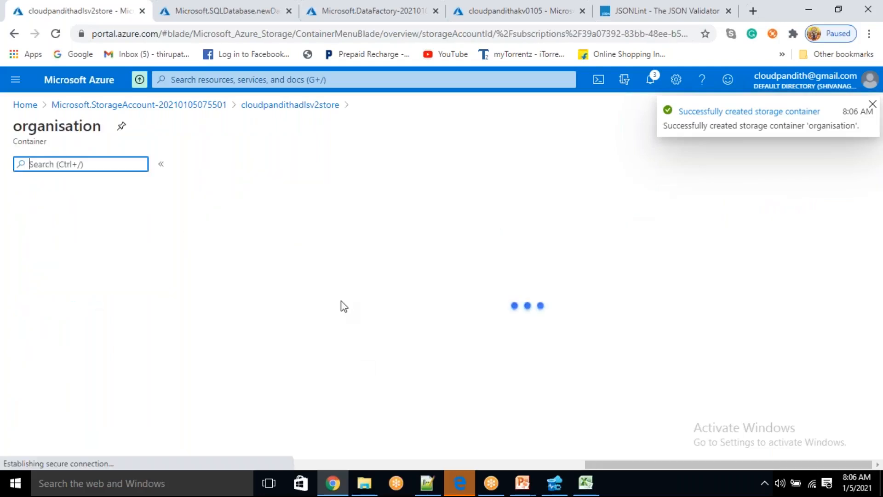
# Step: Upload Desktop > cloudpandith-datasets > set-comma > flatten_data.json to the organisation container
pyautogui.click(215, 166)
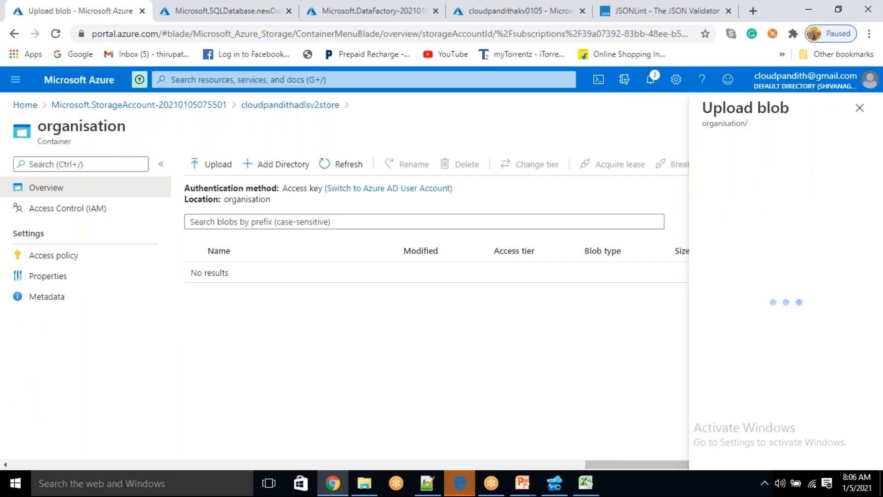
pyautogui.click(706, 162)
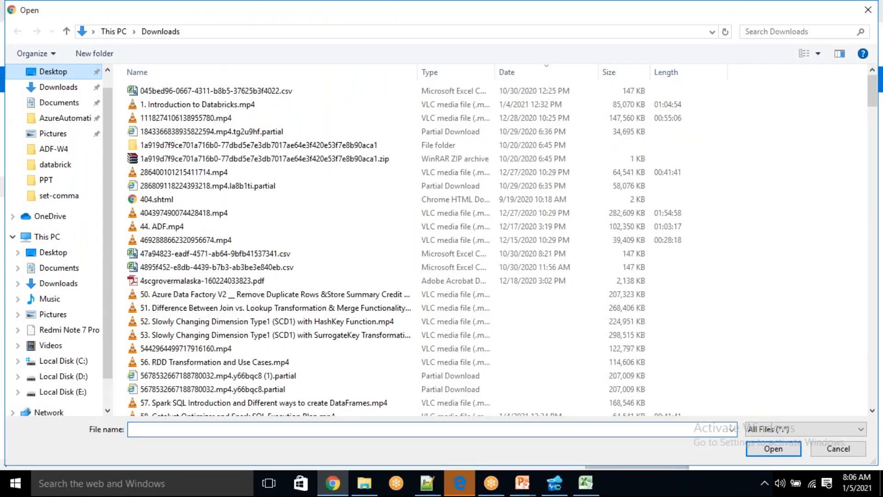
pyautogui.click(53, 71)
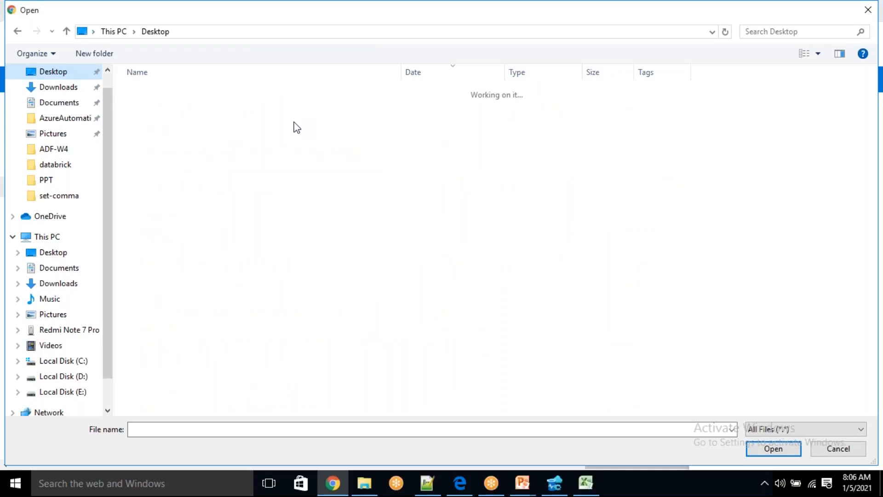
pyautogui.doubleClick(180, 199)
pyautogui.click(174, 146)
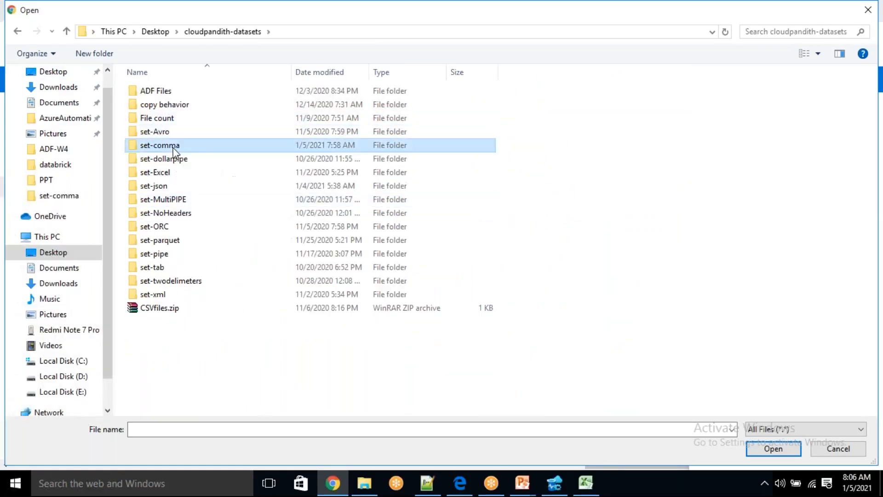
pyautogui.doubleClick(174, 146)
pyautogui.click(168, 254)
pyautogui.click(780, 455)
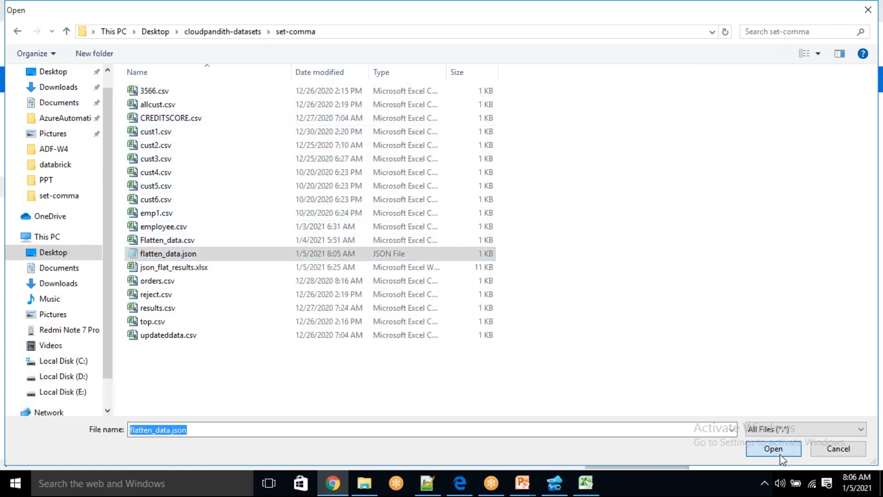
pyautogui.click(729, 258)
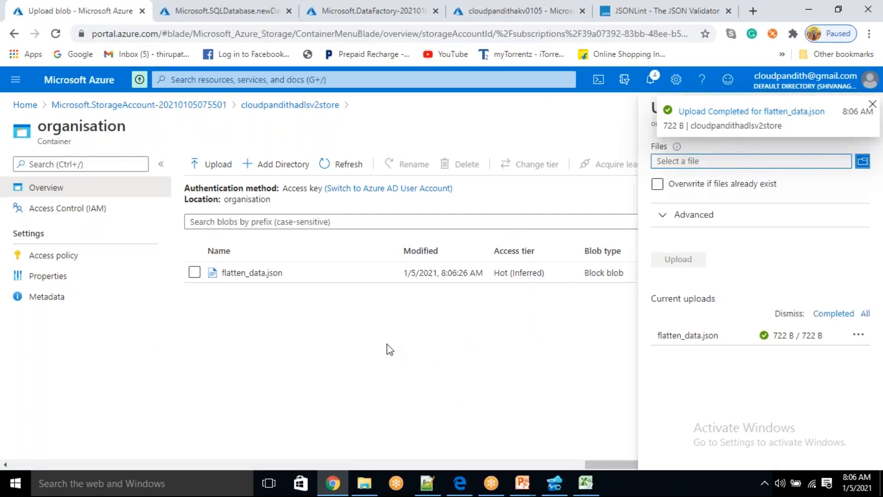
pyautogui.click(242, 13)
# Step: Add a client IP rule and allow Azure services on cloudpandithsqlserver's firewall, then save
pyautogui.click(264, 352)
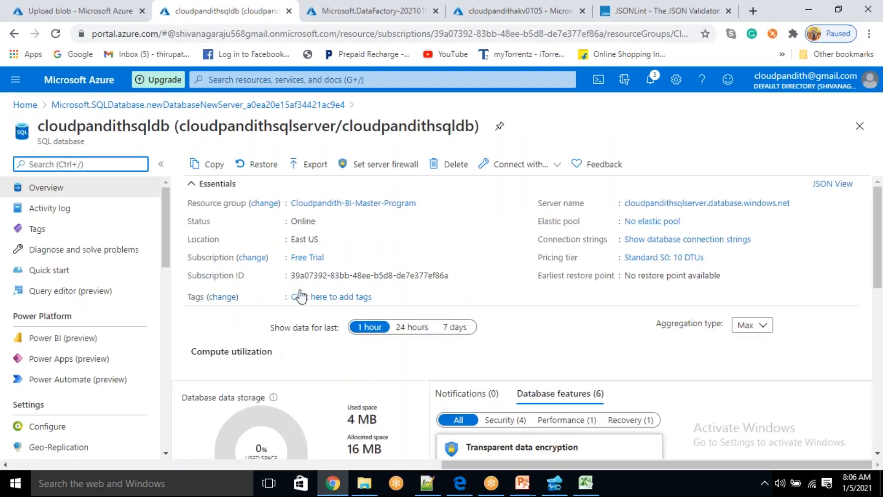
pyautogui.click(367, 167)
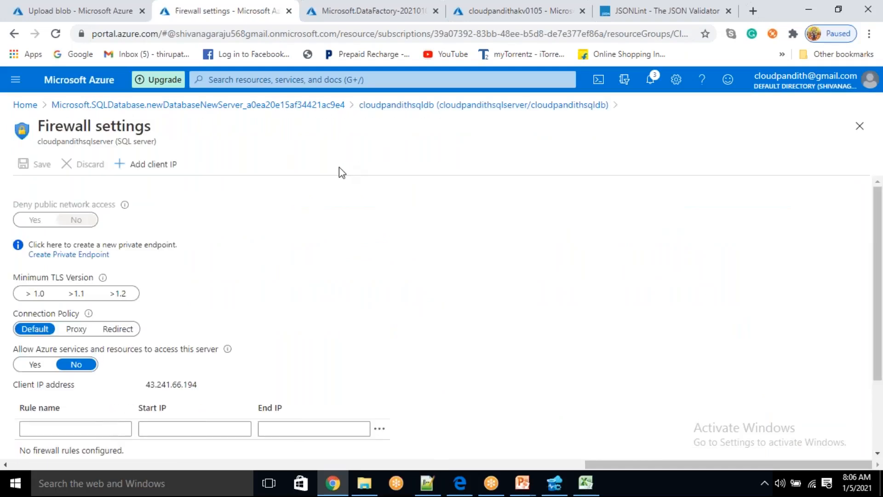
pyautogui.scroll(-2, 155, 227)
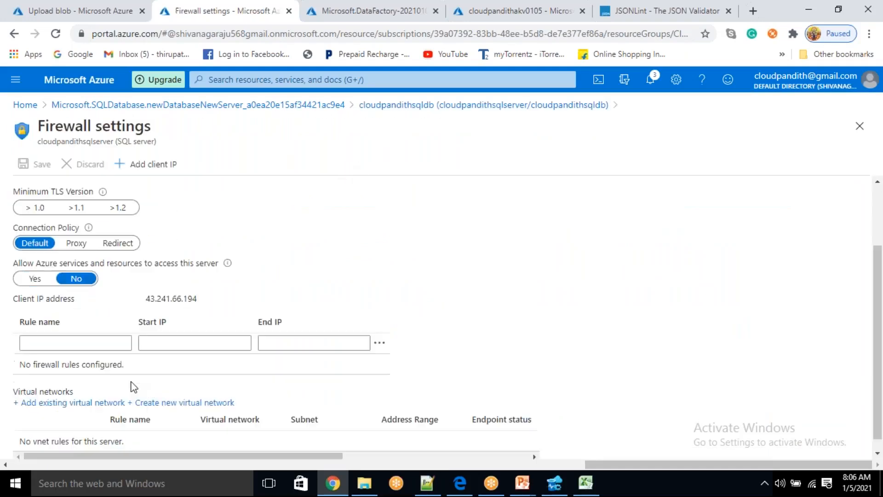
pyautogui.click(159, 165)
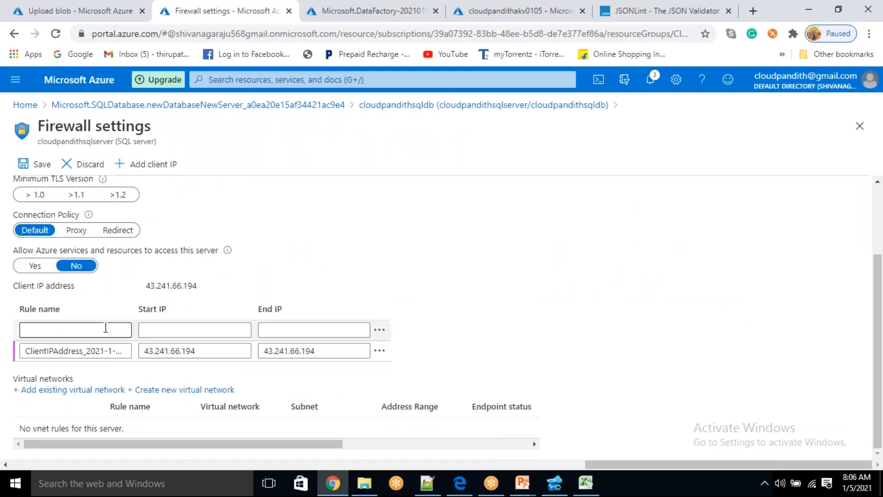
pyautogui.click(35, 265)
pyautogui.click(40, 164)
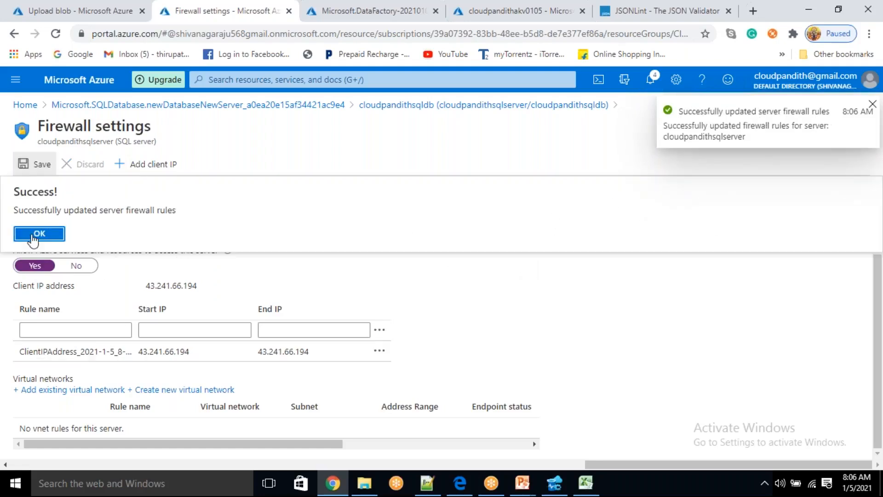
pyautogui.click(39, 234)
# Step: Close the upload panel and return to the cloudpandithsqldb database overview
pyautogui.scroll(3, 532, 302)
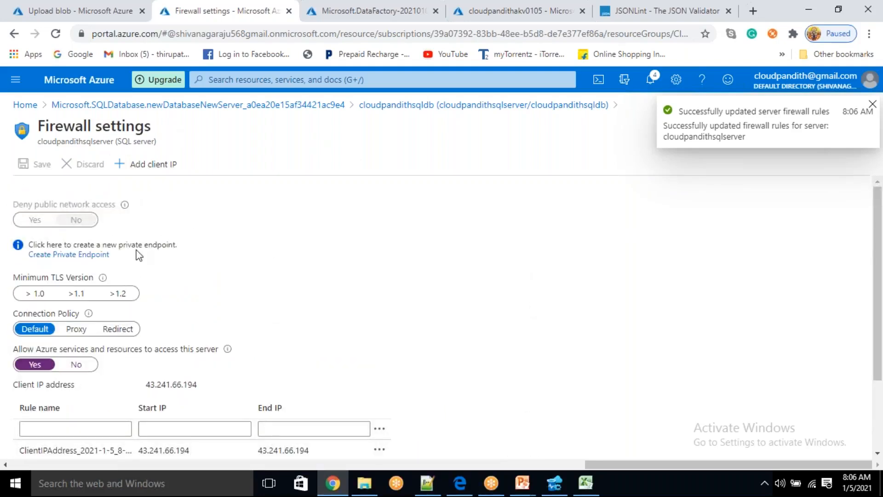
pyautogui.click(81, 9)
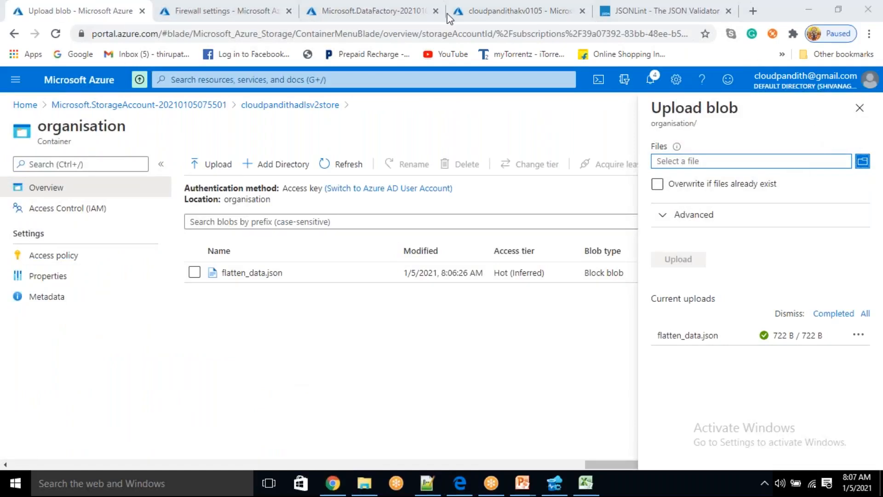
pyautogui.click(859, 107)
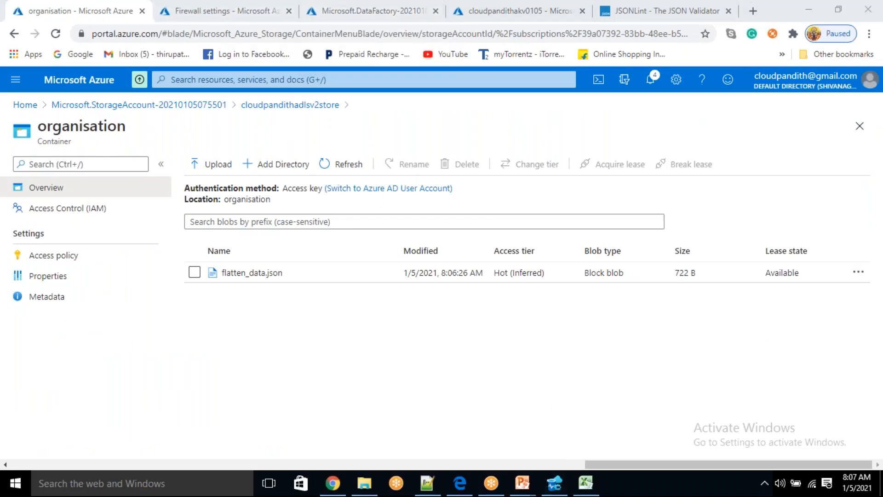
pyautogui.click(220, 3)
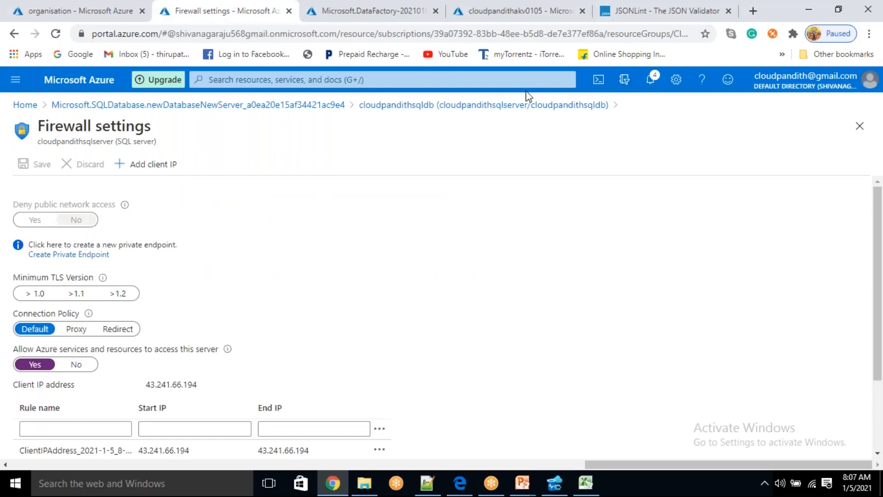
pyautogui.click(522, 107)
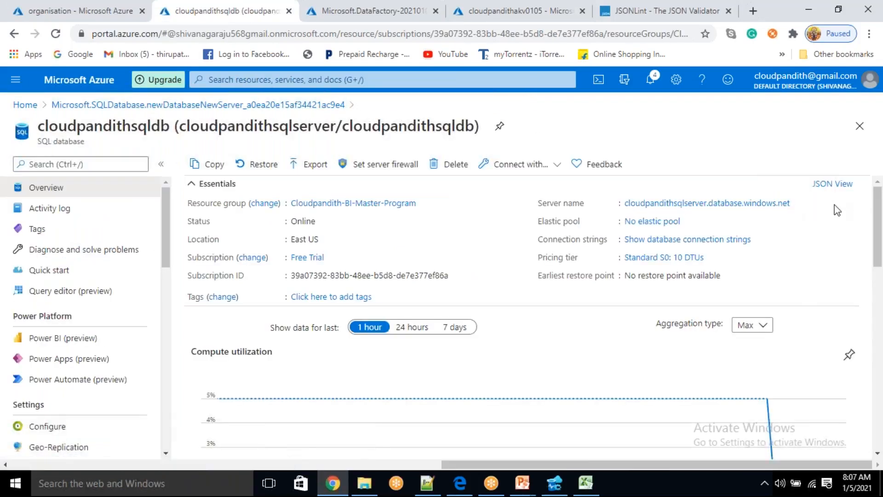
# Step: Start an Azure Data Studio connection to the copied server name using SQL Login and enter the login user name
pyautogui.click(799, 203)
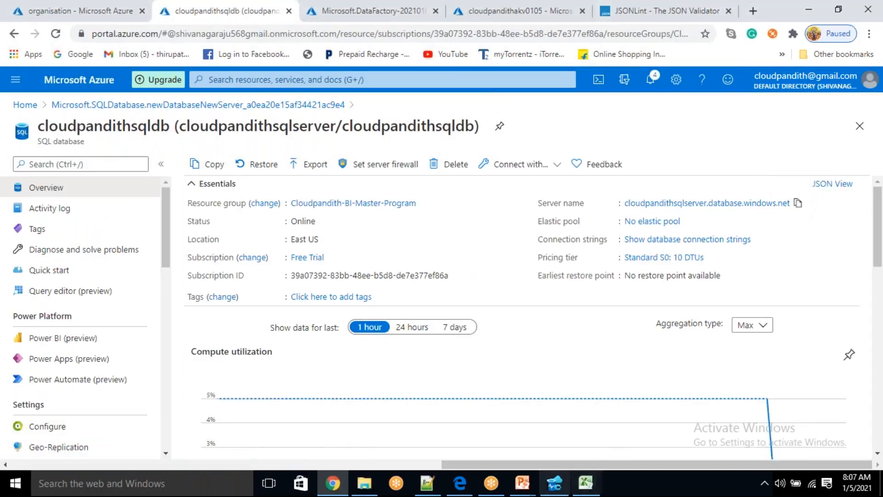
pyautogui.click(555, 482)
pyautogui.click(212, 51)
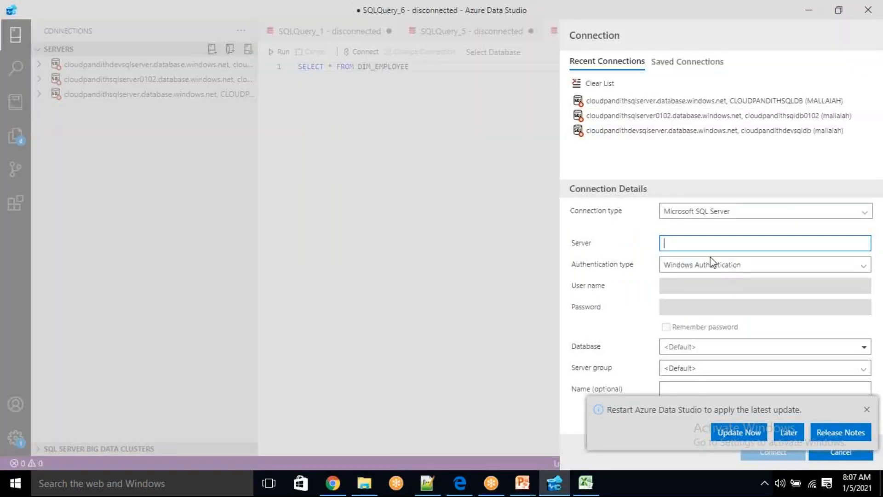
pyautogui.hotkey('ctrl', 'v')
pyautogui.click(697, 269)
pyautogui.click(680, 280)
pyautogui.click(680, 284)
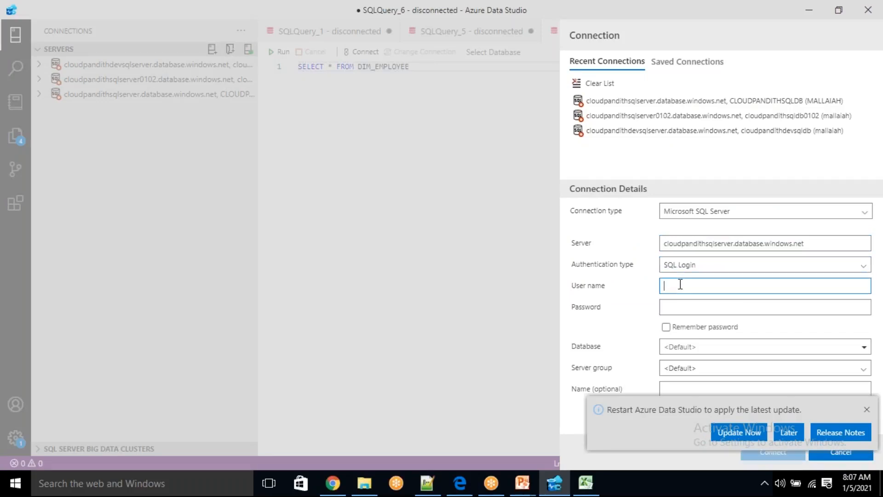
pyautogui.write('mallaiah')
pyautogui.press('Tab')
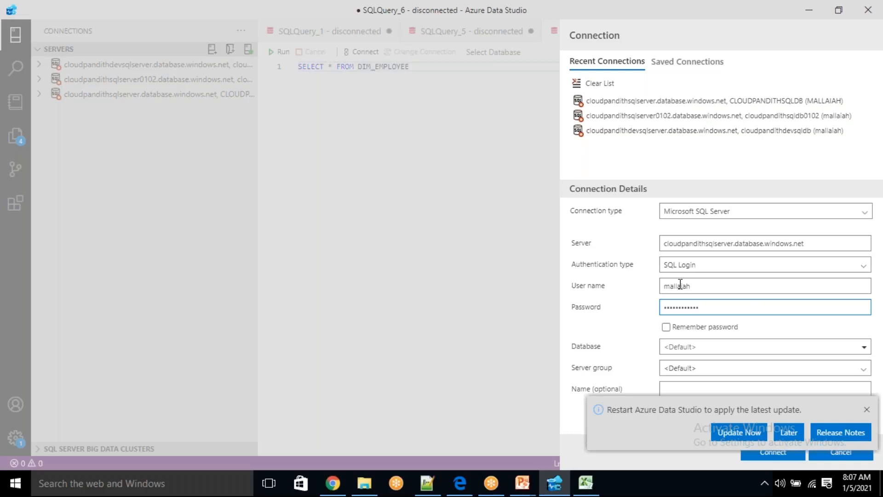
pyautogui.press('Tab')
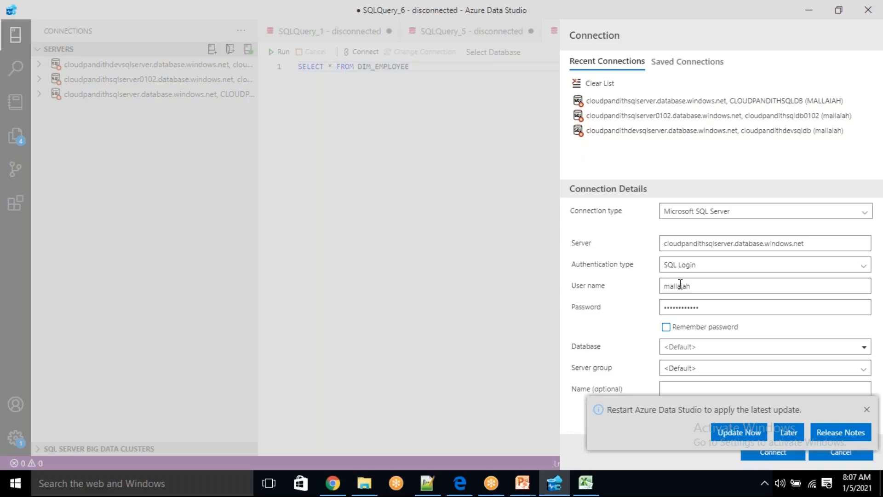
# Step: Fill in cloudpandithsqldb as the connection's database name
pyautogui.click(333, 483)
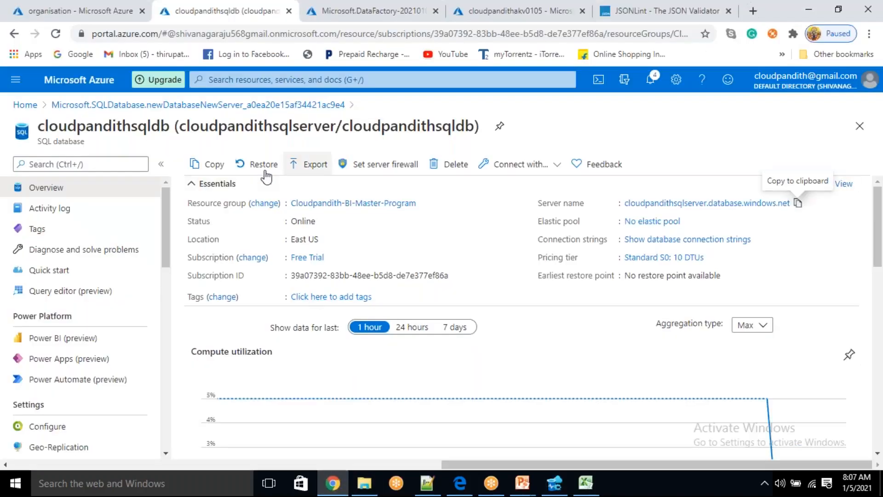
pyautogui.doubleClick(154, 130)
pyautogui.hotkey('ctrl', 'c')
pyautogui.hotkey('alt', 'Tab')
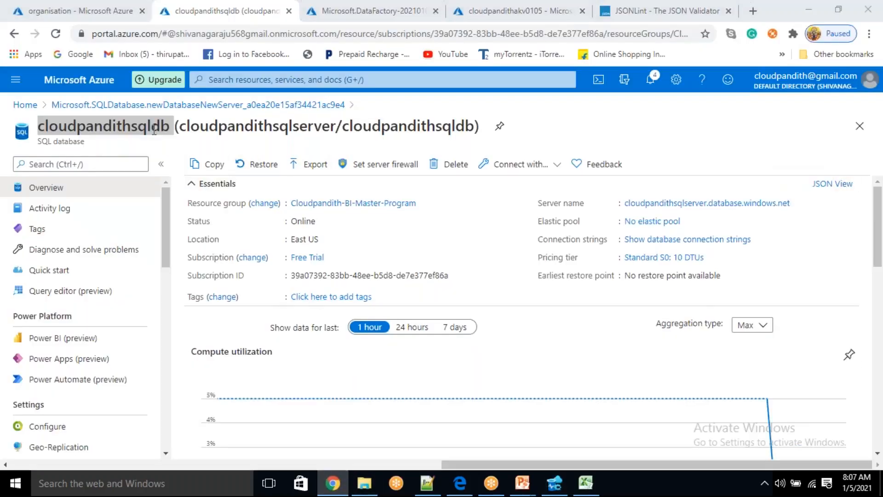
pyautogui.click(736, 346)
pyautogui.hotkey('ctrl', 'v')
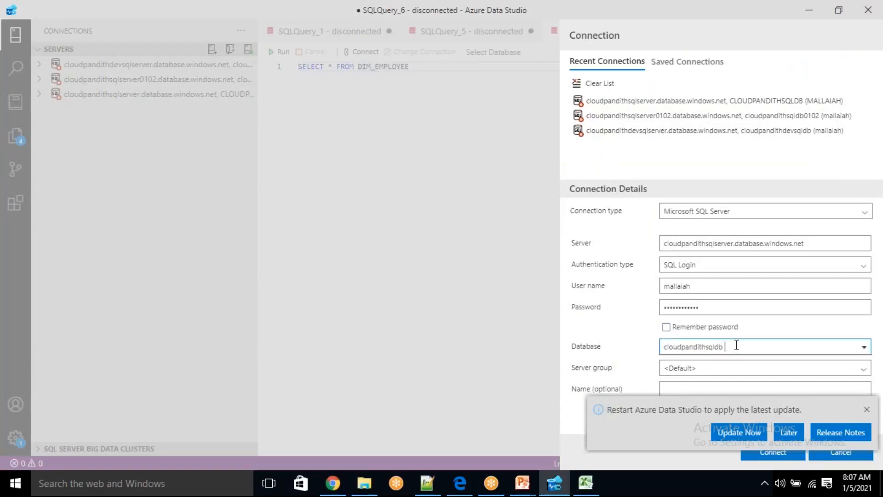
pyautogui.click(795, 432)
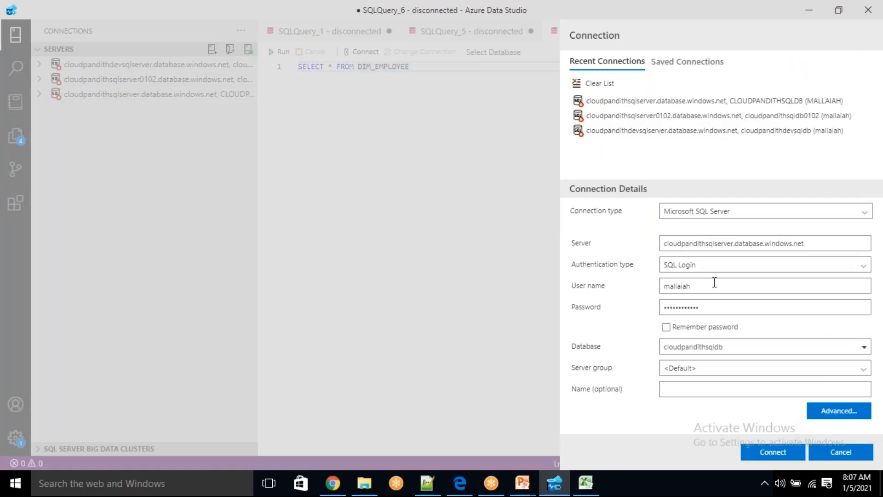
# Step: Re-enter the account password, connect, and open the database dashboard
pyautogui.doubleClick(707, 307)
pyautogui.press('BackSpace')
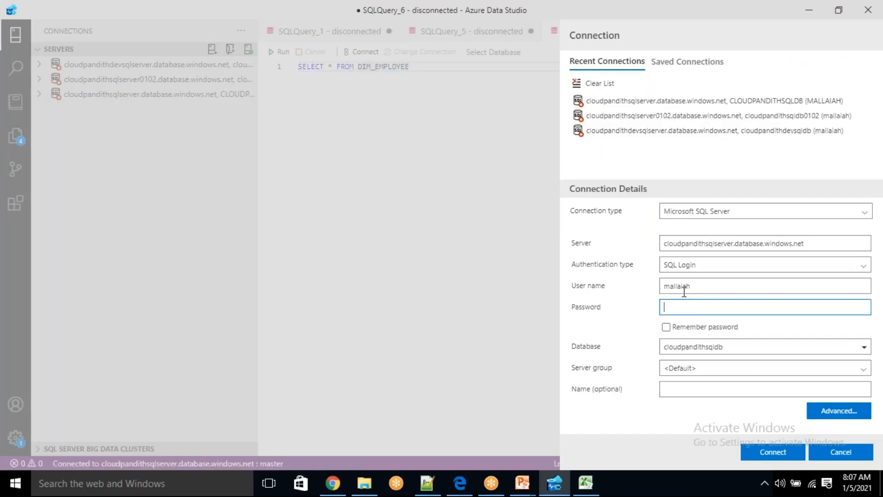
pyautogui.click(704, 291)
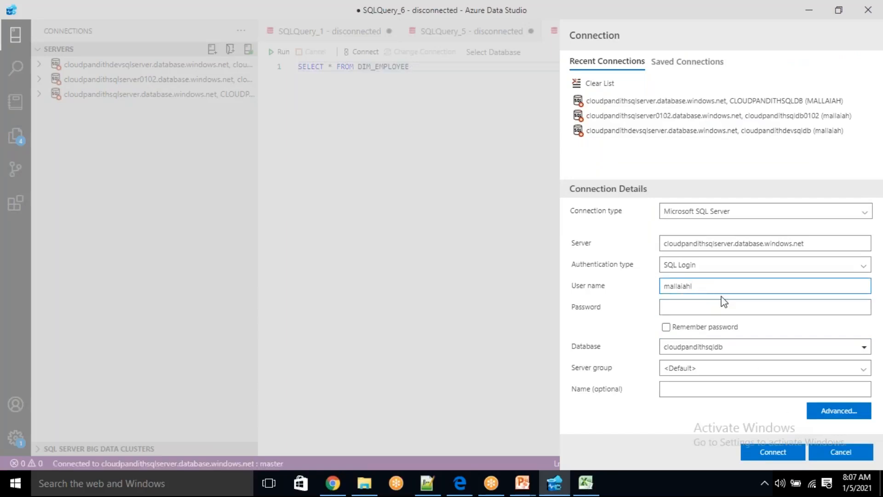
pyautogui.click(694, 309)
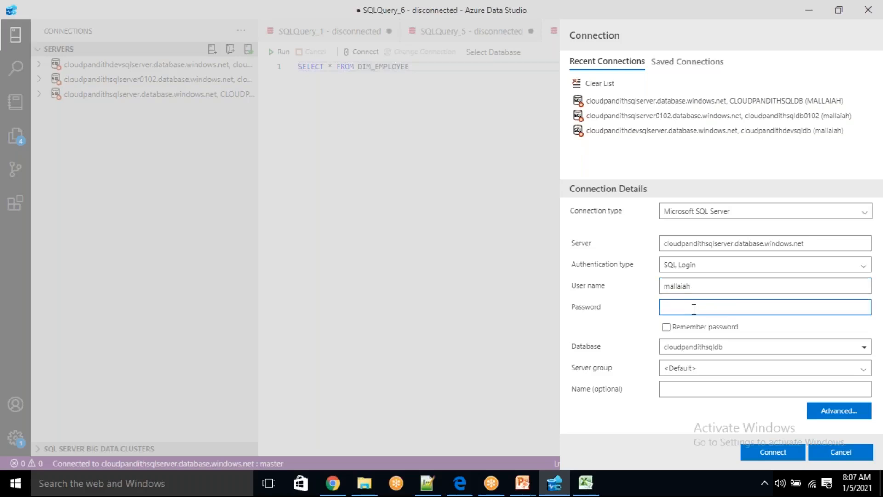
pyautogui.write('*')
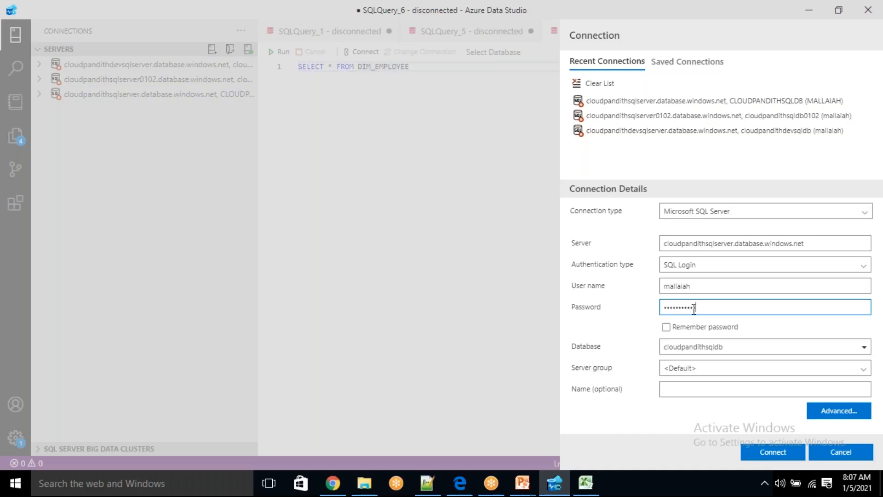
pyautogui.click(777, 453)
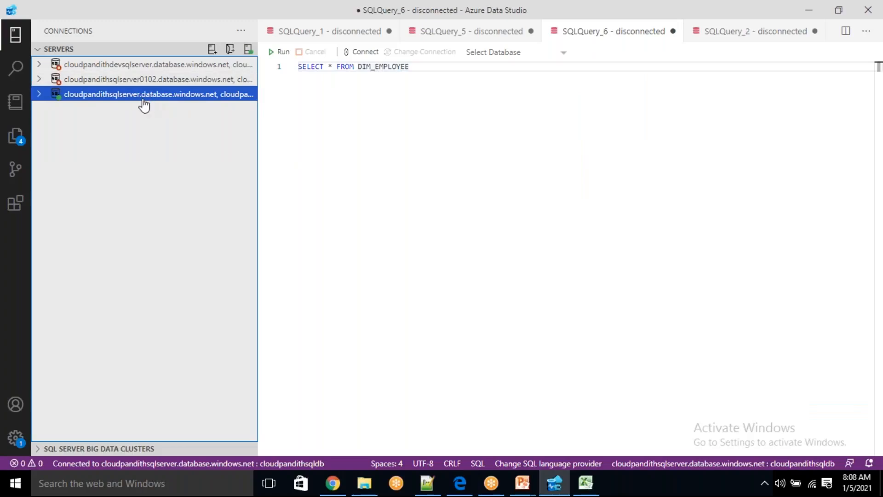
pyautogui.click(424, 202)
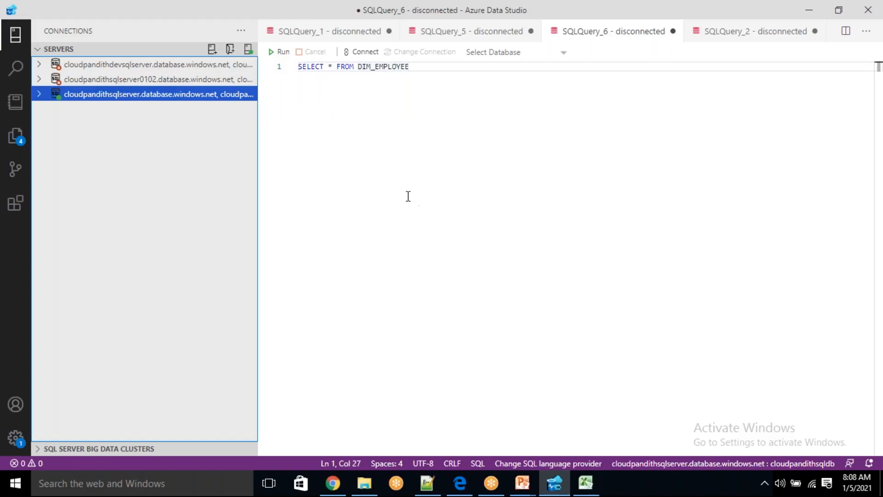
# Step: Open the newly deployed cloudpandithakv0105 key vault
pyautogui.click(332, 482)
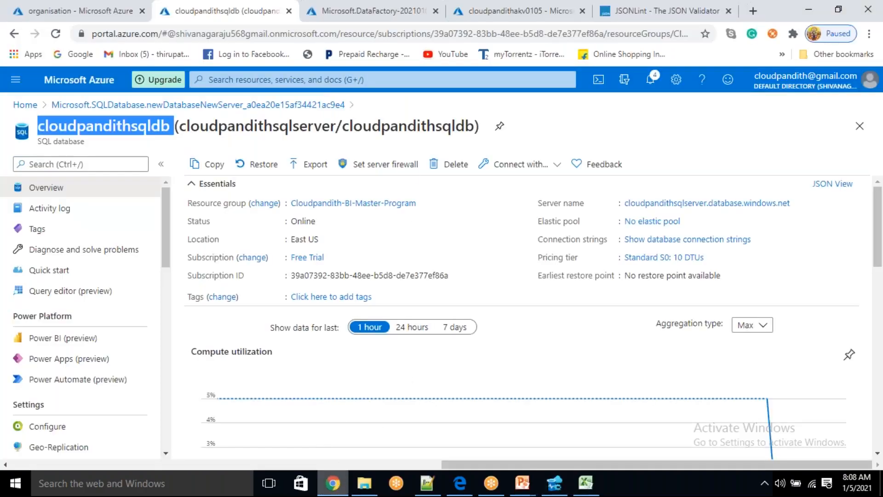
pyautogui.click(514, 5)
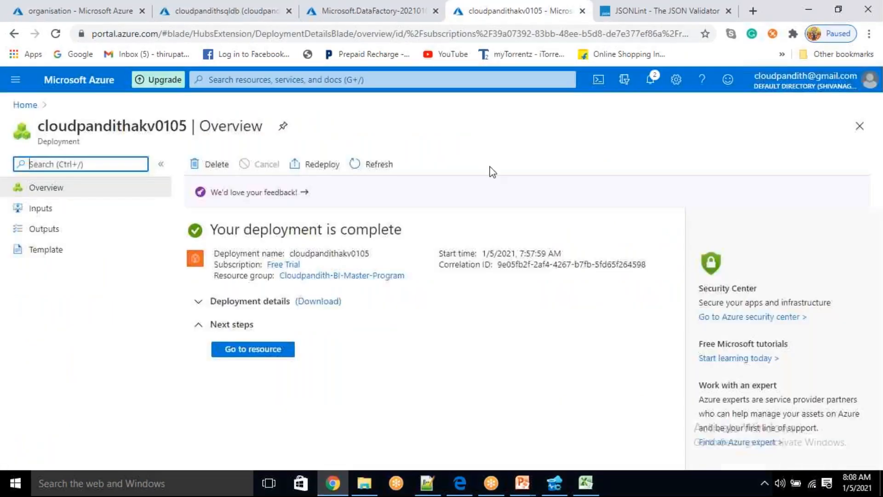
pyautogui.click(282, 349)
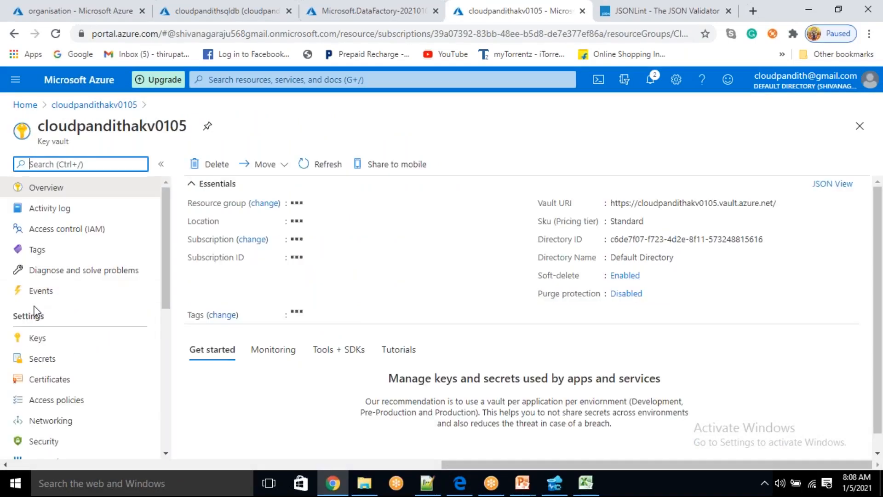
# Step: Reveal cloudpandithadlsv2store's access keys and copy key1
pyautogui.click(97, 12)
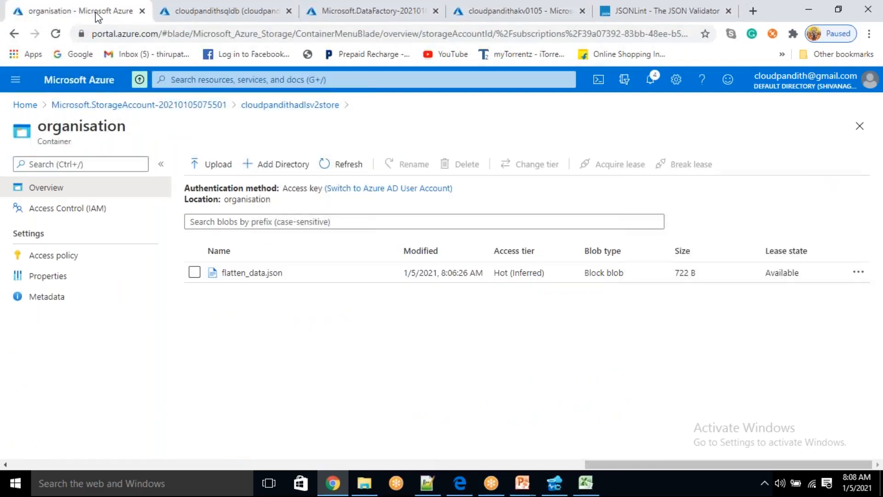
pyautogui.click(255, 110)
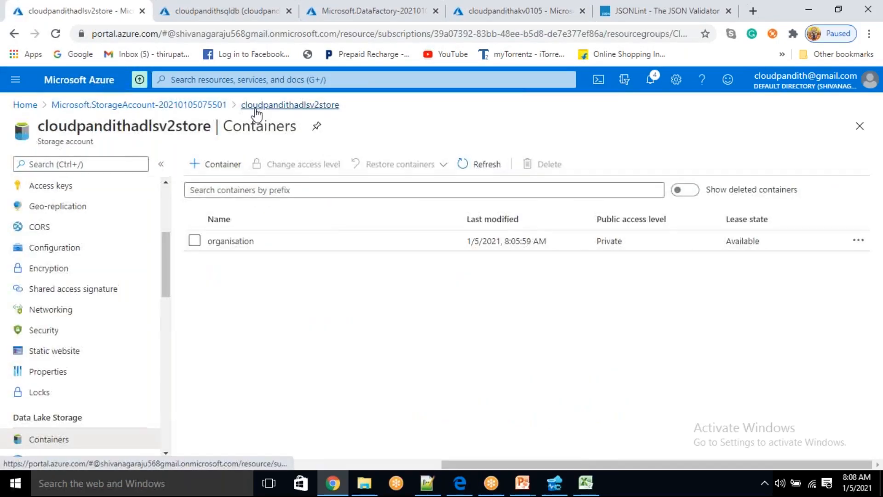
pyautogui.click(50, 186)
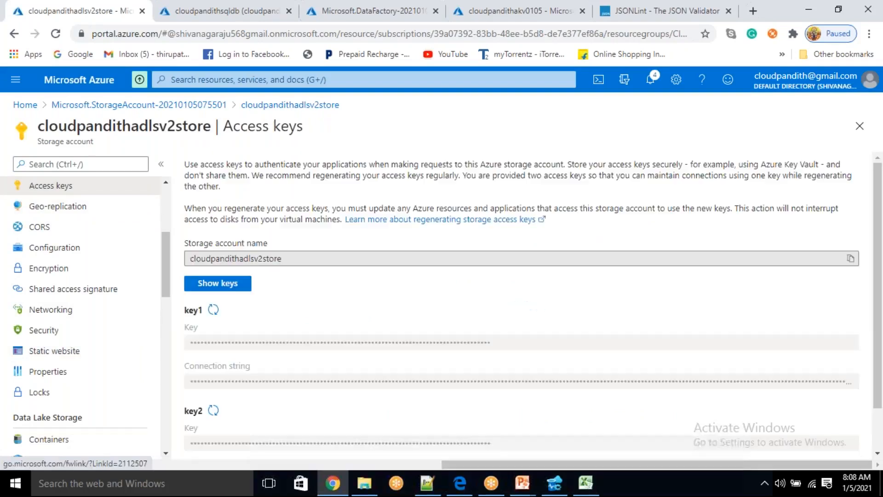
pyautogui.click(232, 284)
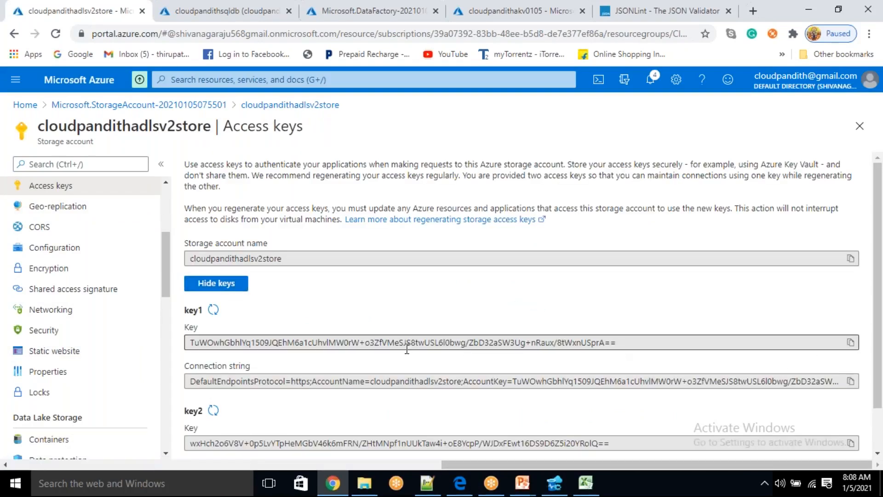
pyautogui.moveTo(240, 333); pyautogui.dragTo(331, 327)
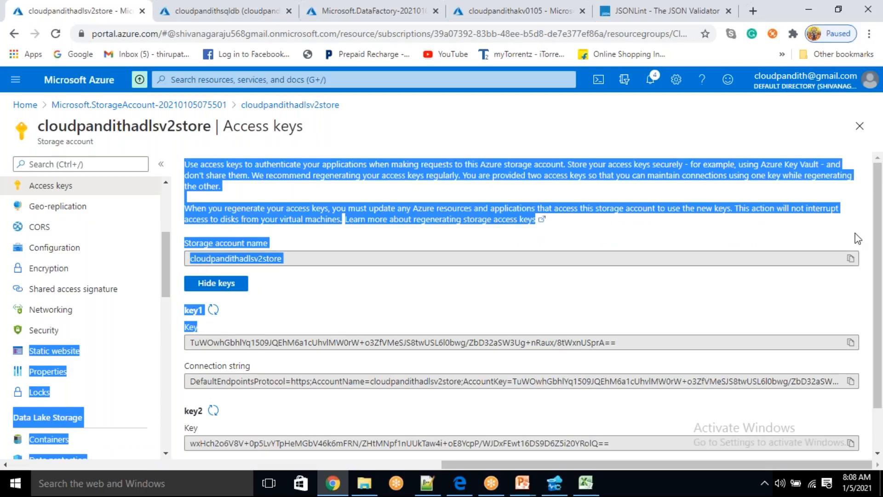
pyautogui.click(850, 342)
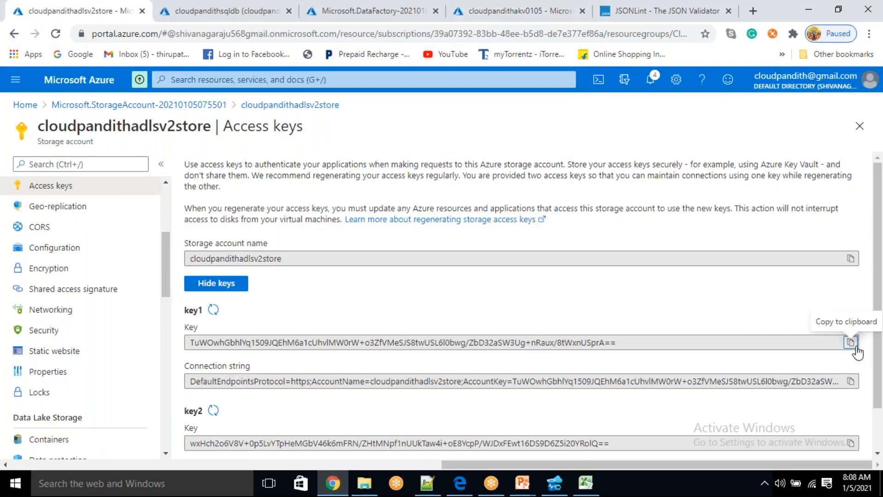
pyautogui.click(465, 12)
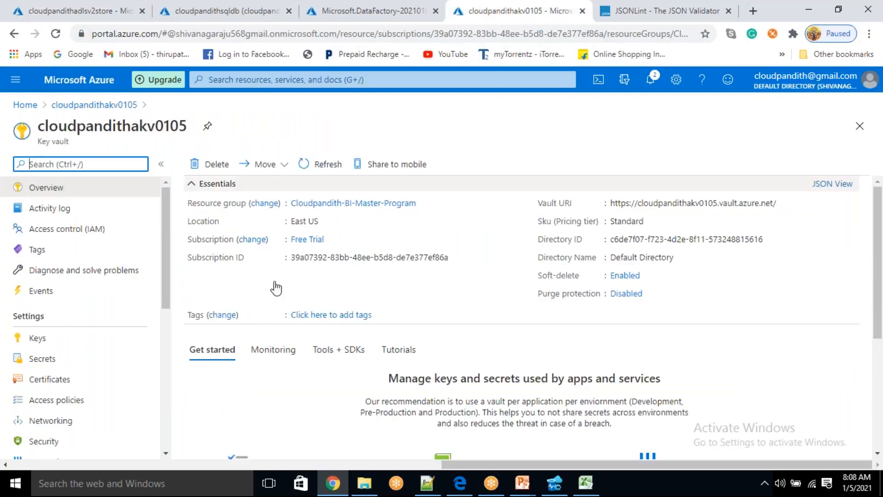
# Step: Create key vault secret adlskey whose value is the copied storage key1
pyautogui.click(53, 361)
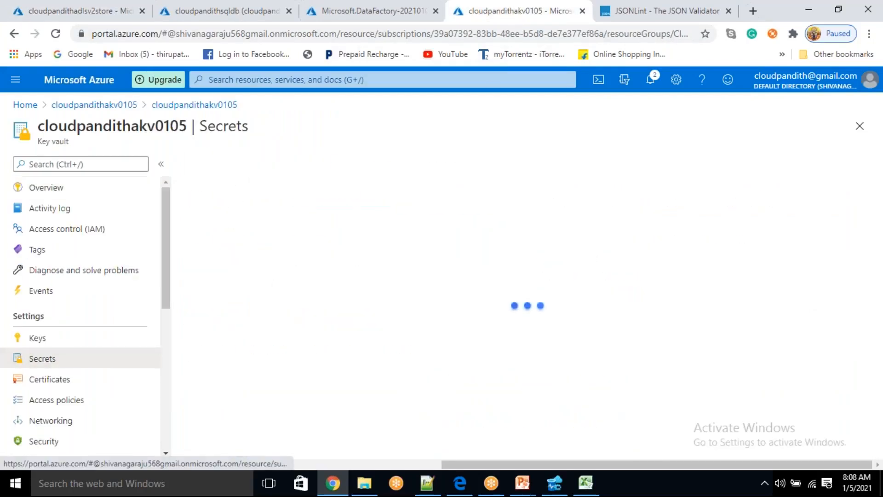
pyautogui.click(246, 164)
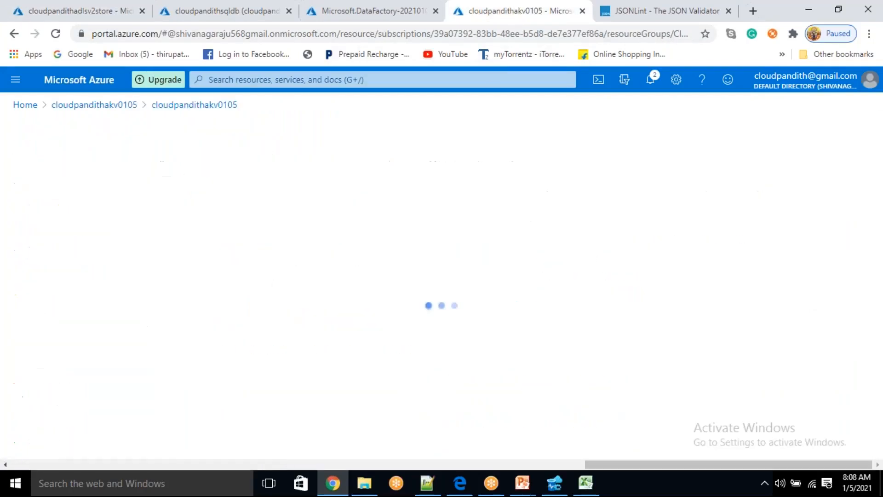
pyautogui.click(271, 205)
pyautogui.write('AD')
pyautogui.press('BackSpace')
pyautogui.press('BackSpace')
pyautogui.press('BackSpace')
pyautogui.press('BackSpace')
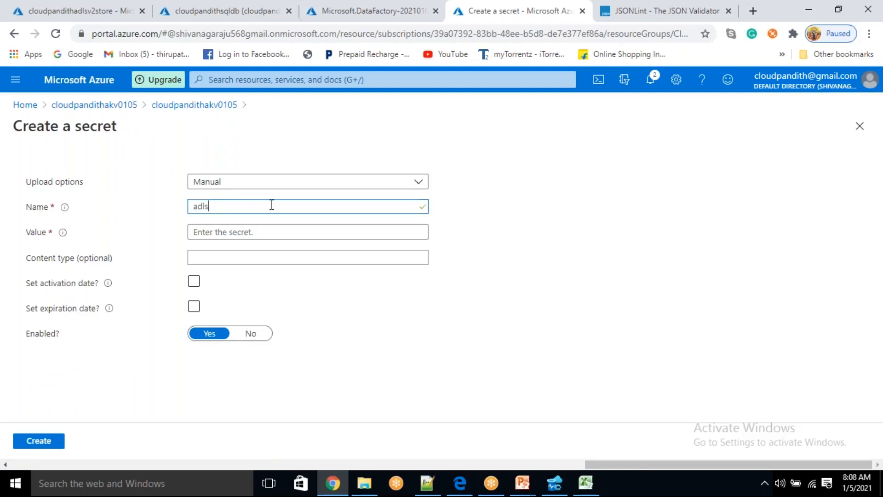
pyautogui.press('Tab')
pyautogui.hotkey('ctrl', 'v')
pyautogui.click(34, 441)
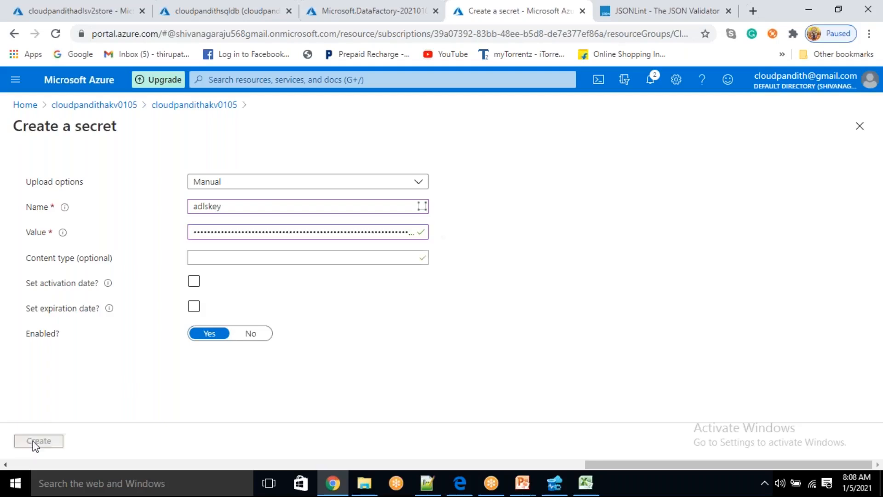
pyautogui.click(225, 12)
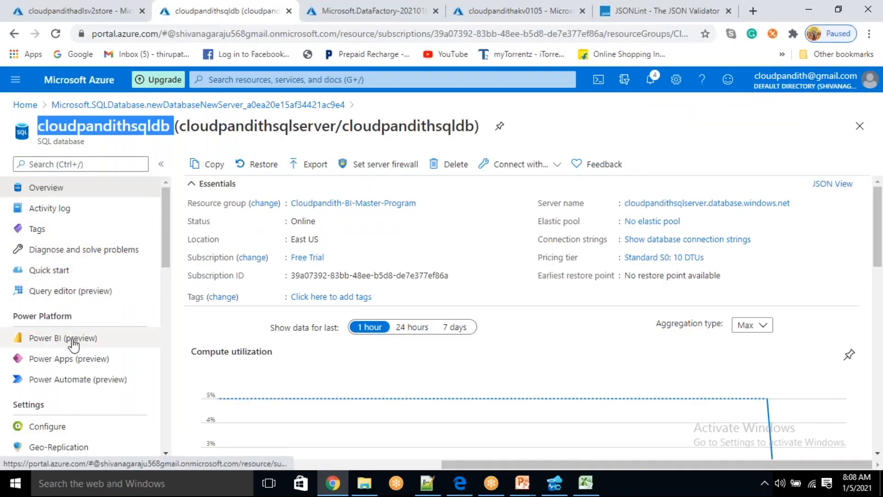
# Step: Show cloudpandithsqldb's ADO.NET connection string, trial-paste it below the JSON, then undo
pyautogui.scroll(-2, 73, 345)
pyautogui.click(64, 404)
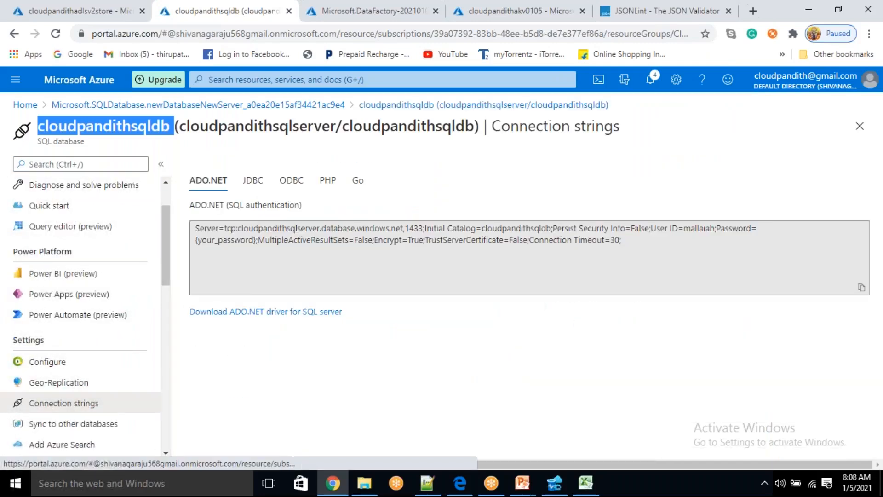
pyautogui.click(647, 246)
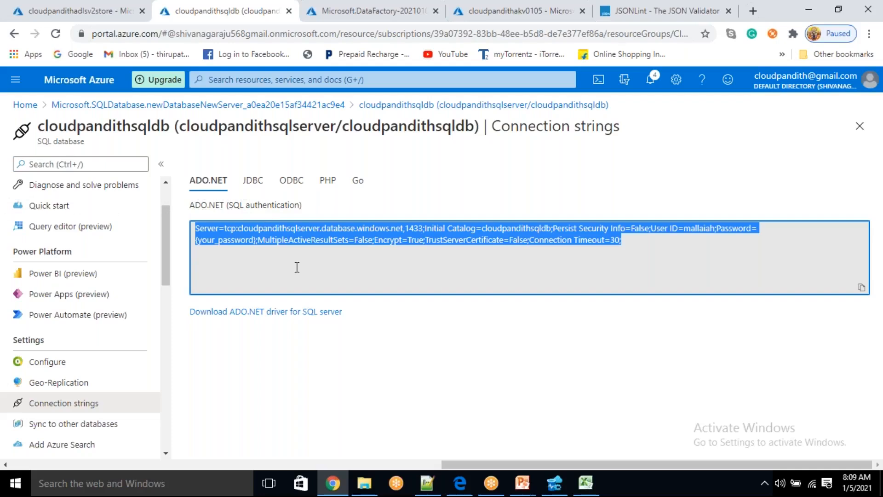
pyautogui.click(428, 483)
pyautogui.click(222, 269)
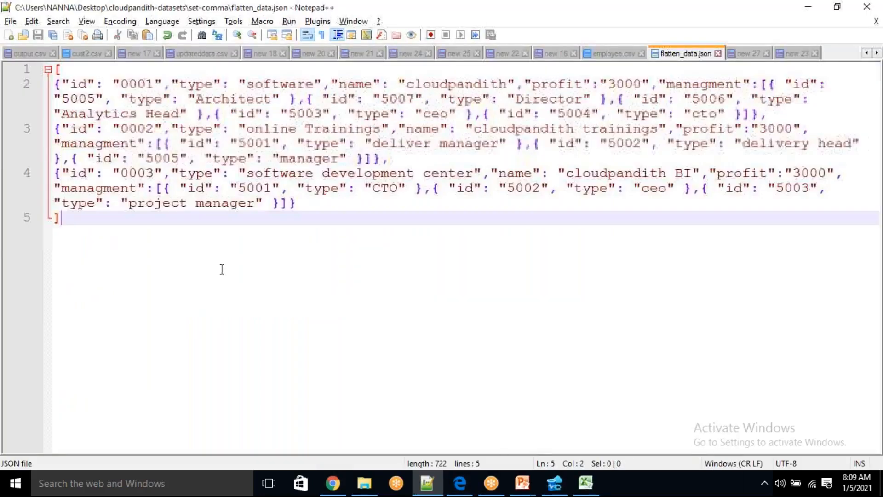
pyautogui.press('Return')
pyautogui.press('Return')
pyautogui.press('Return')
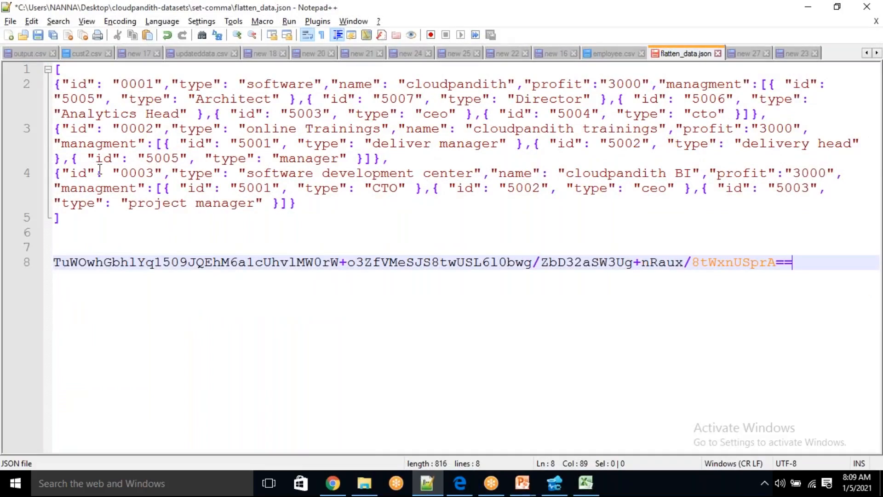
pyautogui.hotkey('ctrl', 'z')
pyautogui.hotkey('alt', 'Tab')
# Step: Copy the ADO.NET connection string again, paste it on line 8 to review, then remove it
pyautogui.click(534, 269)
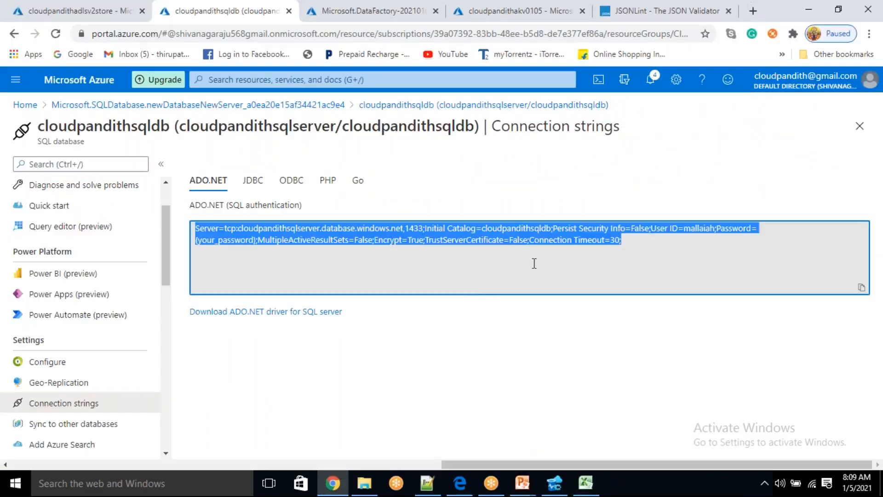
pyautogui.hotkey('alt', 'Tab')
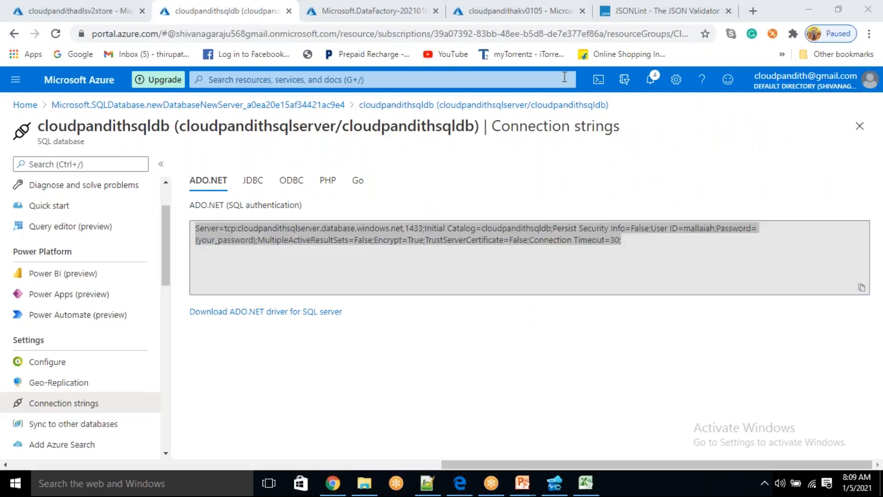
pyautogui.click(861, 287)
pyautogui.hotkey('alt', 'Tab')
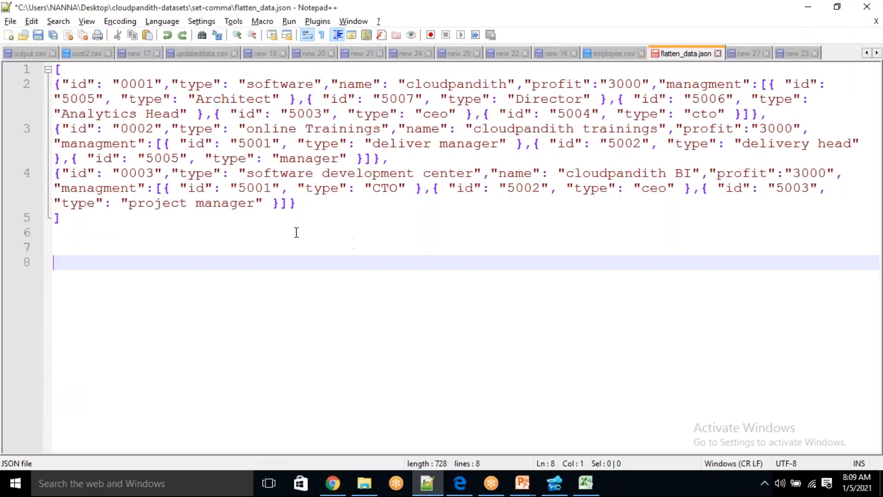
pyautogui.hotkey('ctrl', 'v')
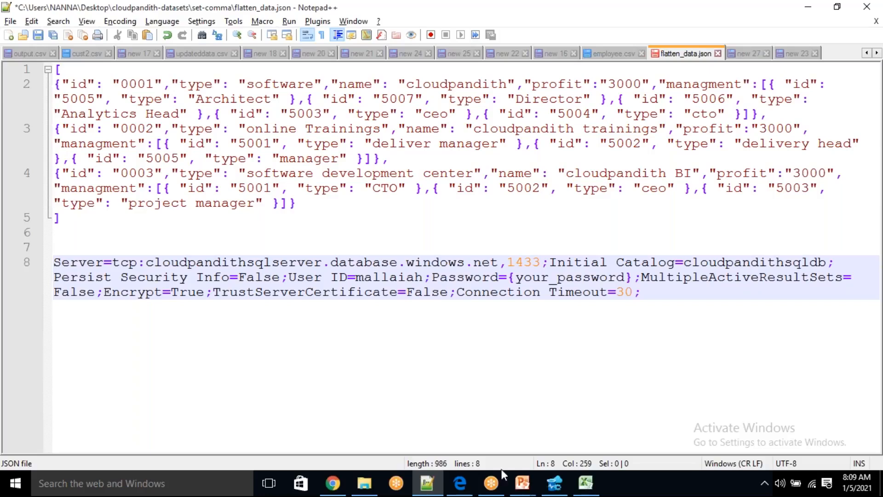
pyautogui.click(69, 463)
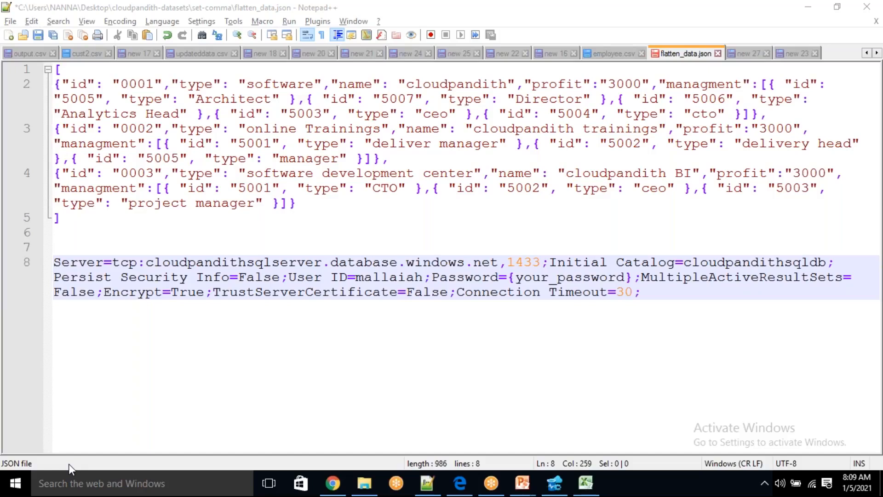
pyautogui.hotkey('ctrl', 'z')
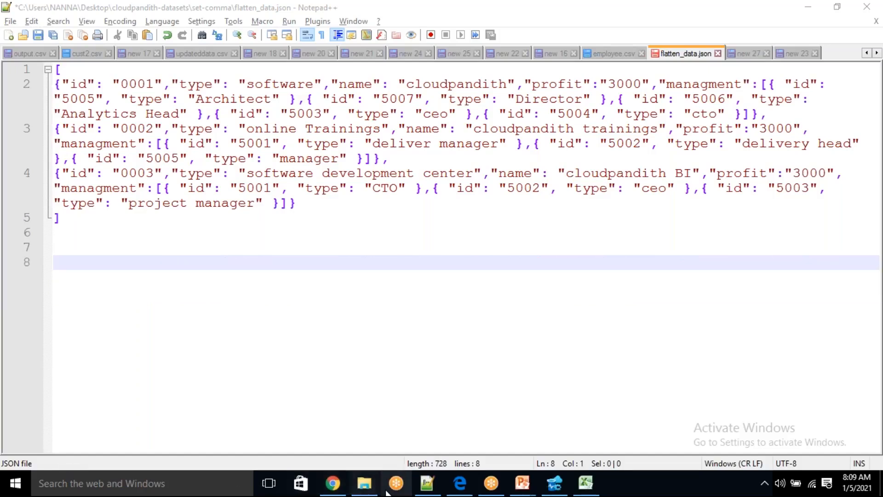
pyautogui.click(333, 483)
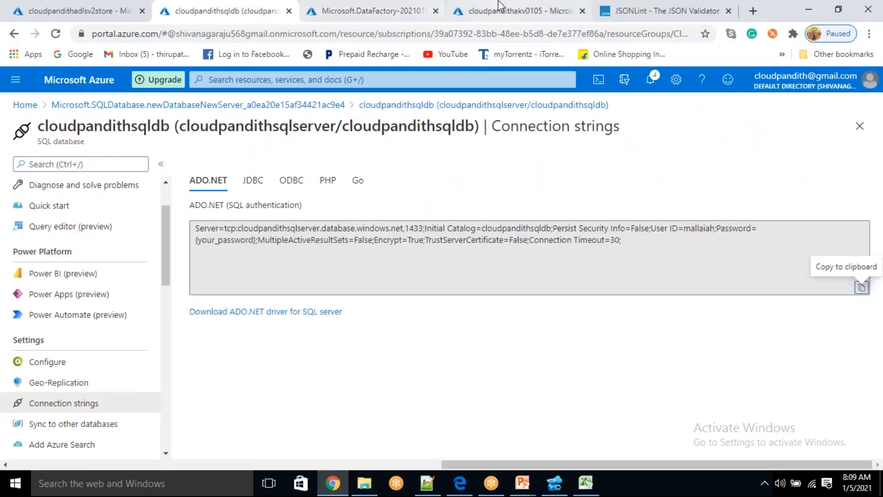
# Step: Generate key vault secret sqldbcs whose value is the copied ADO.NET connection string
pyautogui.click(458, 11)
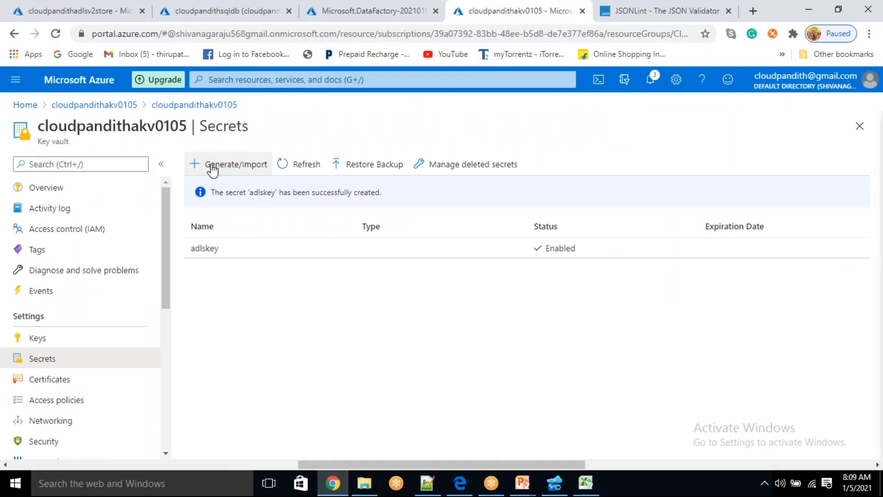
pyautogui.click(212, 167)
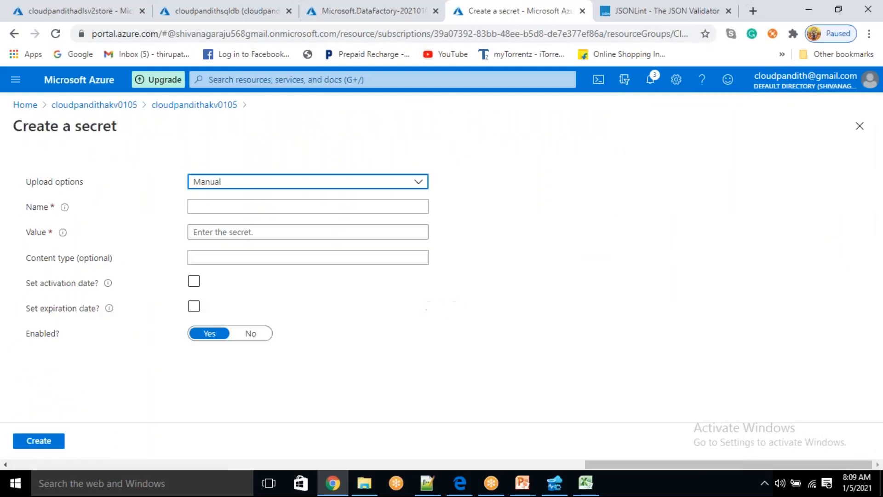
pyautogui.click(225, 203)
pyautogui.write('sqldb')
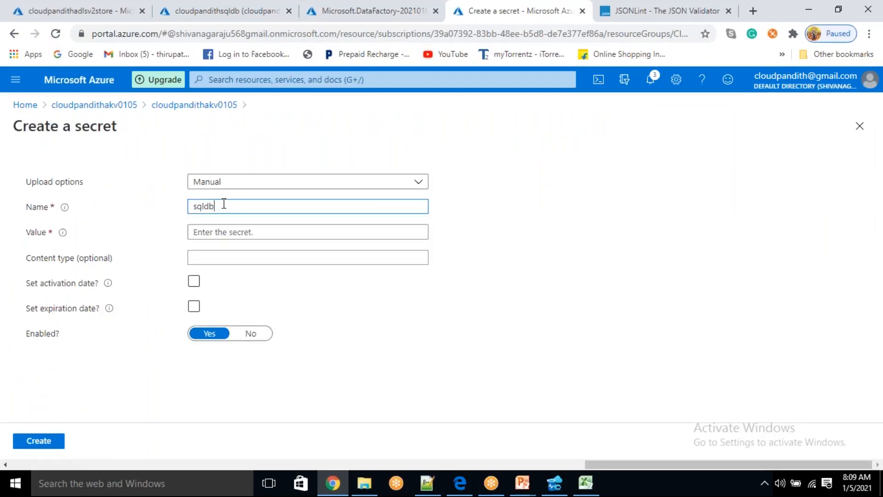
pyautogui.write('cs')
pyautogui.press('Tab')
pyautogui.hotkey('ctrl', 'v')
pyautogui.click(39, 443)
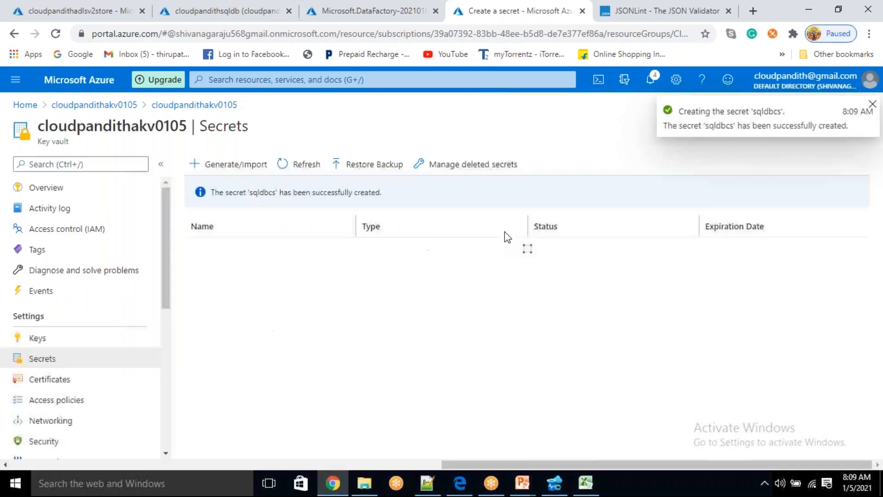
pyautogui.click(76, 13)
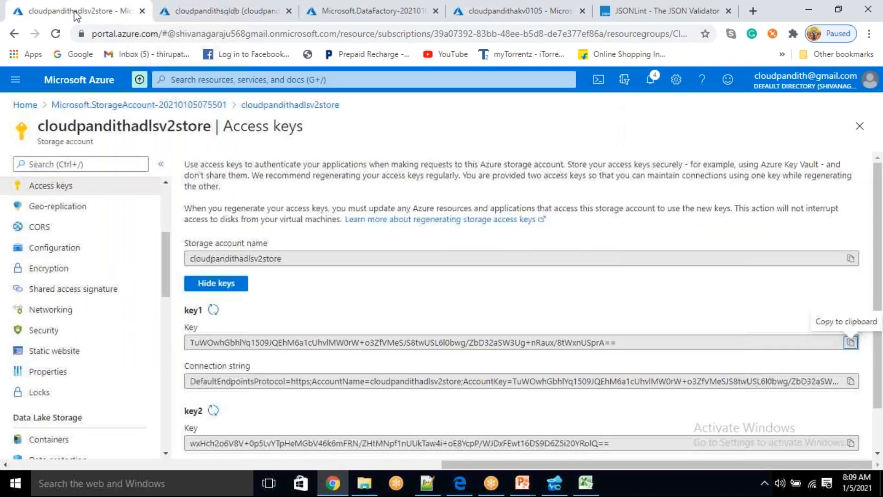
# Step: Recheck the storage account access keys and the SQL database connection strings in their open tabs
pyautogui.click(220, 11)
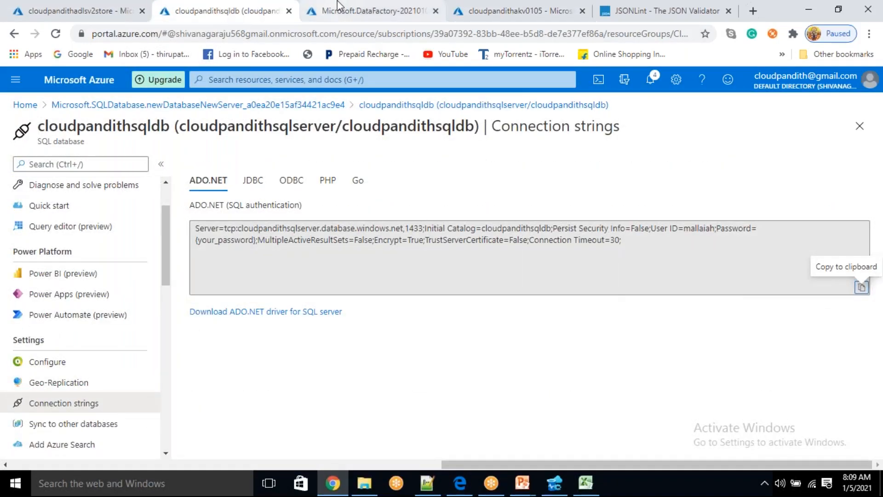
pyautogui.click(366, 11)
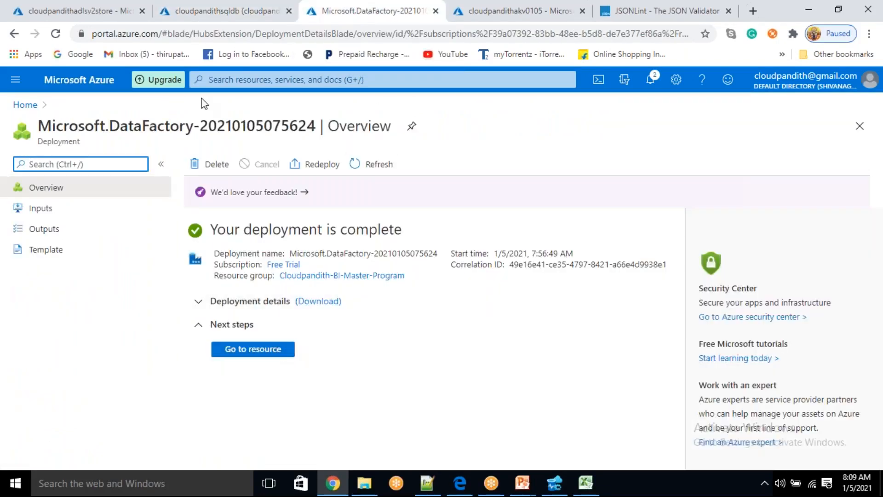
pyautogui.click(82, 7)
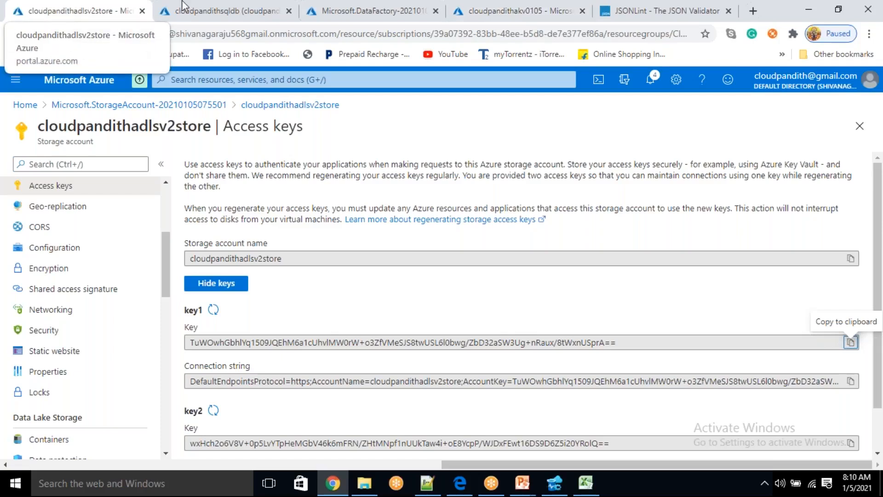
pyautogui.click(216, 8)
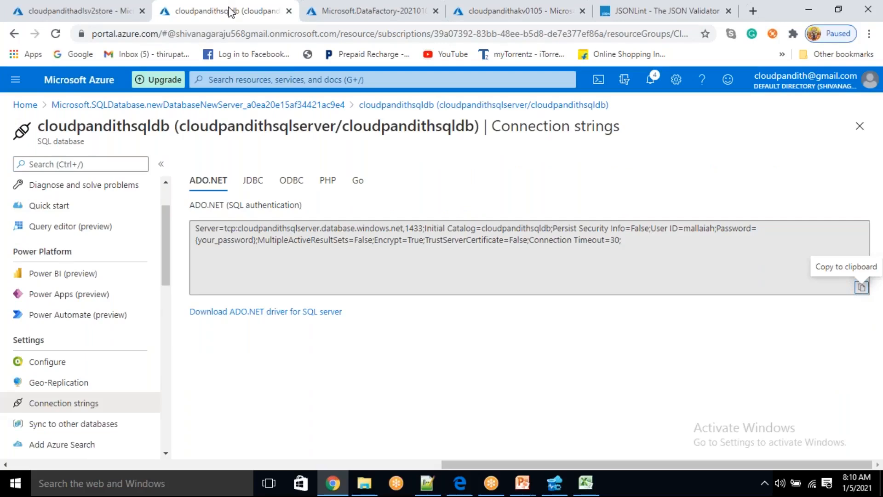
# Step: Go from the deployment to the cloudpandithadfv20105 data factory and launch its studio in a new tab
pyautogui.click(344, 8)
pyautogui.click(250, 350)
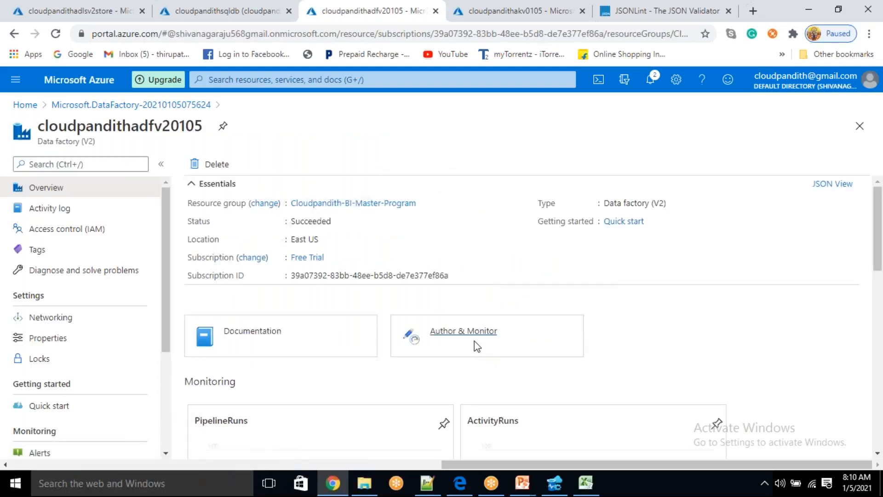
pyautogui.click(478, 354)
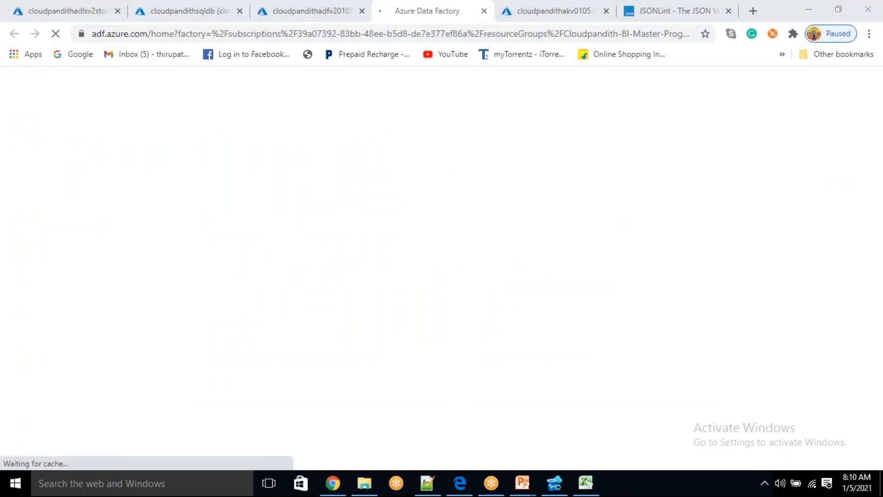
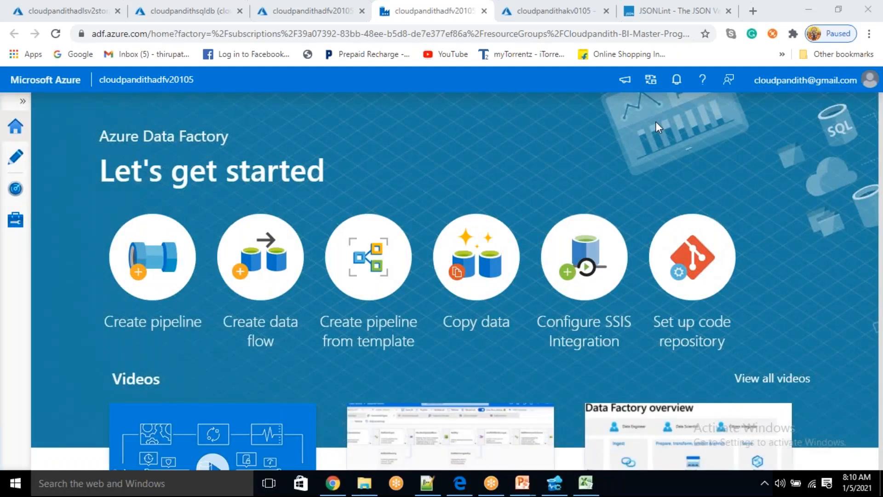
# Step: Turn on data flow debug from the Manage linked services page
pyautogui.click(15, 220)
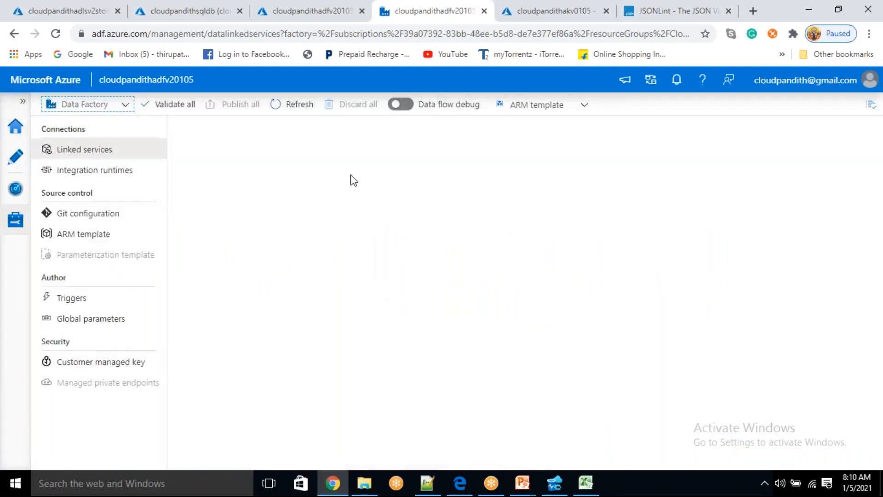
pyautogui.click(406, 107)
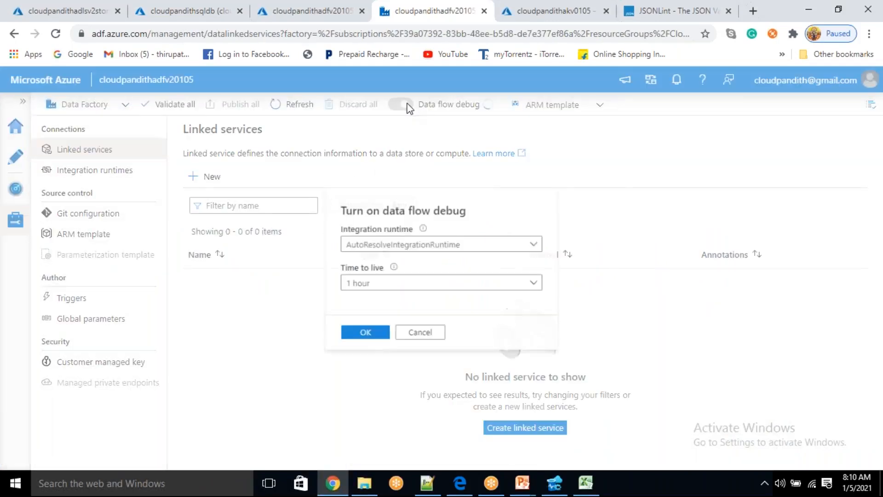
pyautogui.click(362, 334)
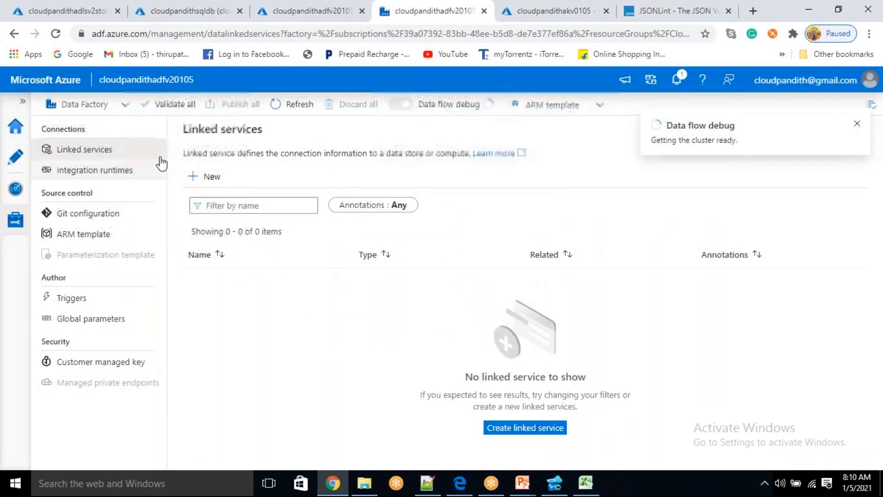
# Step: Start an Azure Data Lake Storage Gen2 linked service named LS_ADLSGen2 with manual account entry
pyautogui.click(220, 184)
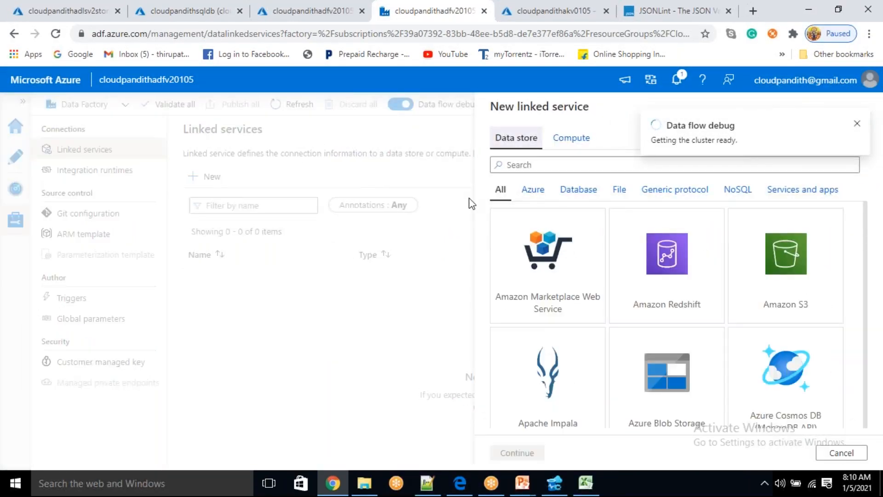
pyautogui.click(596, 165)
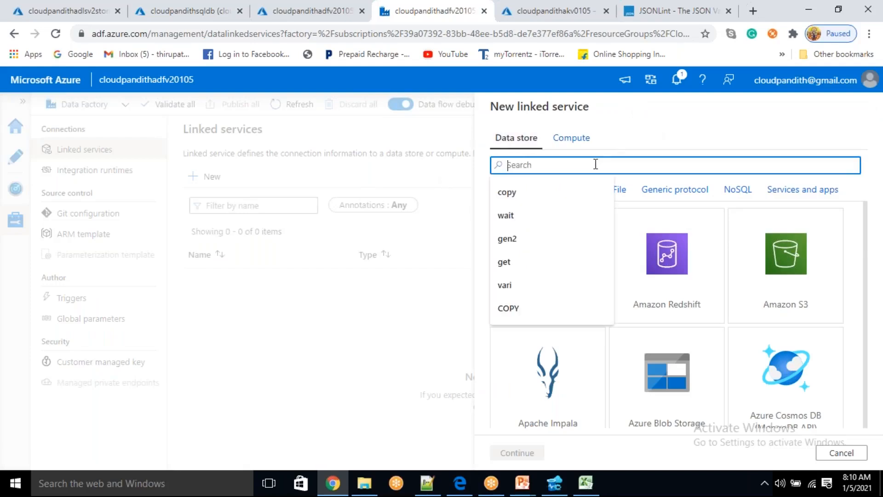
pyautogui.write('gen2')
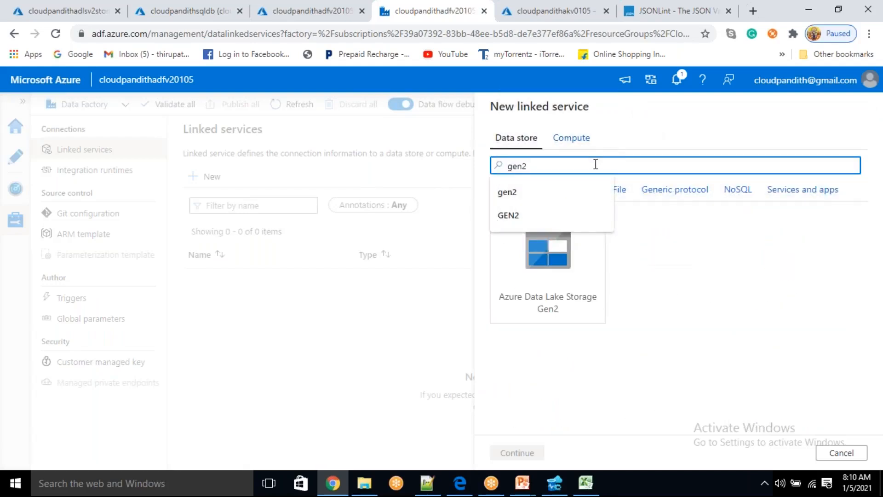
pyautogui.click(578, 272)
pyautogui.click(520, 453)
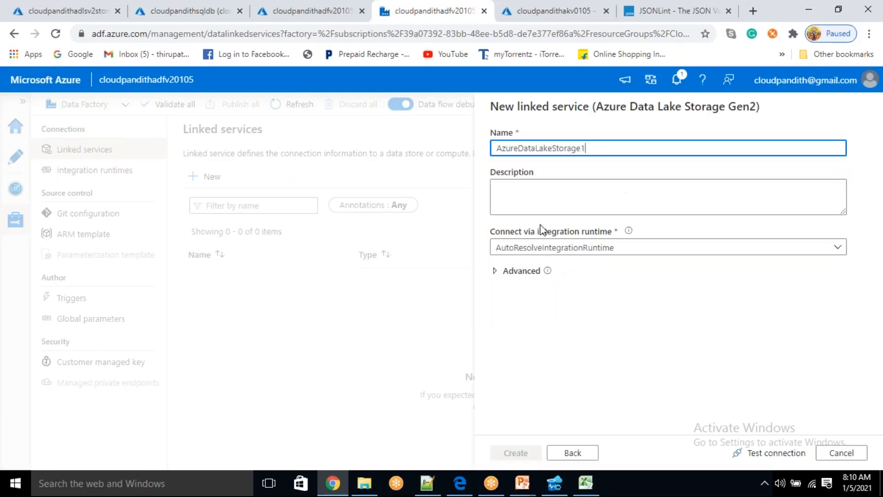
pyautogui.moveTo(593, 148); pyautogui.dragTo(483, 145)
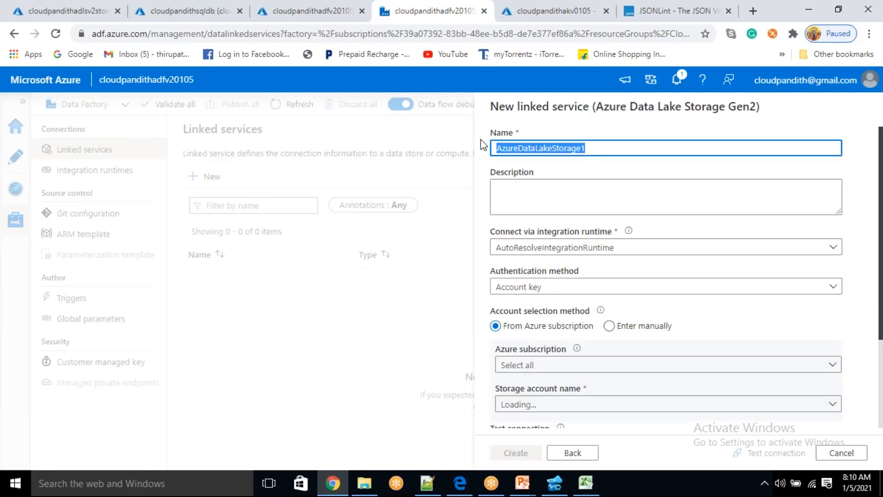
pyautogui.press('BackSpace')
pyautogui.write('LS_ADLSG')
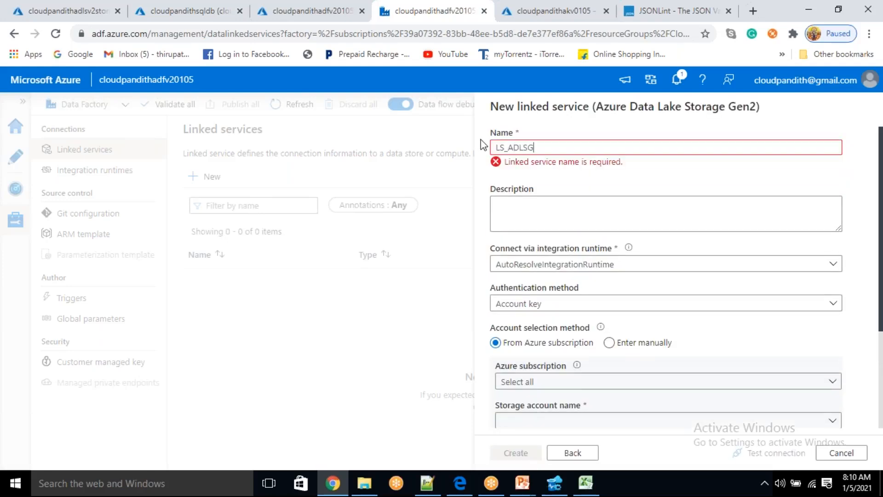
pyautogui.write('en2')
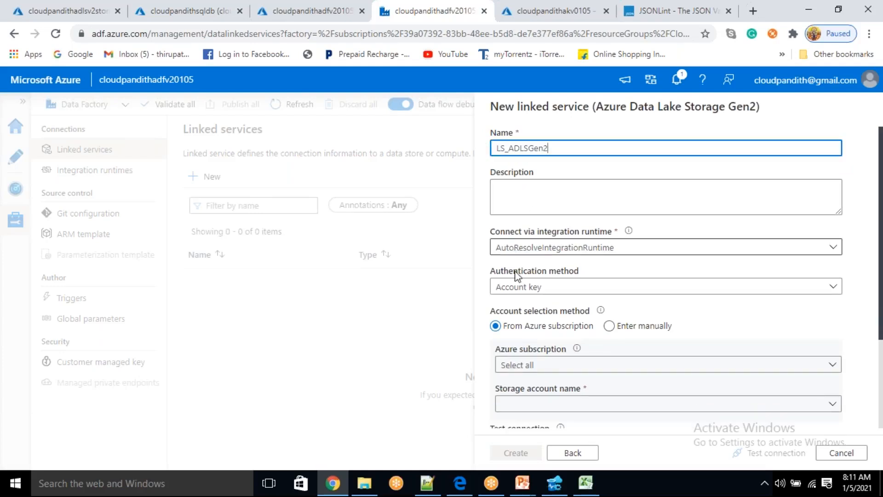
pyautogui.scroll(-2, 550, 335)
pyautogui.click(608, 261)
pyautogui.click(604, 298)
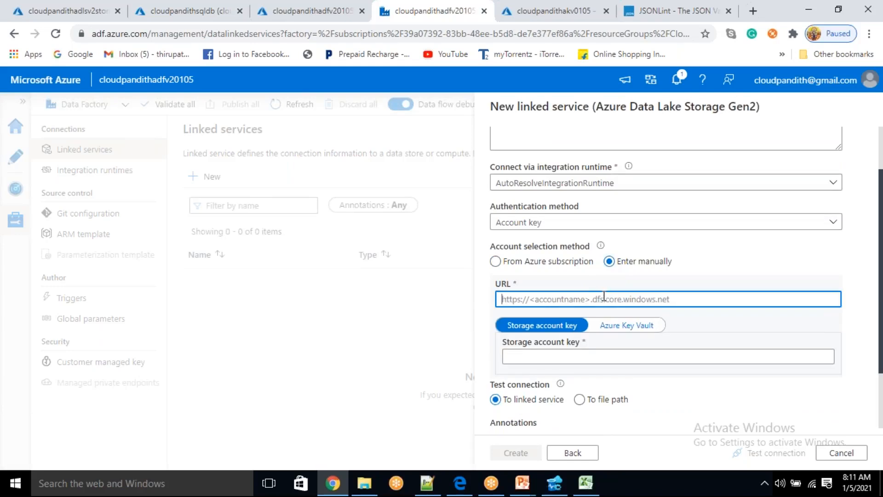
pyautogui.write('https://')
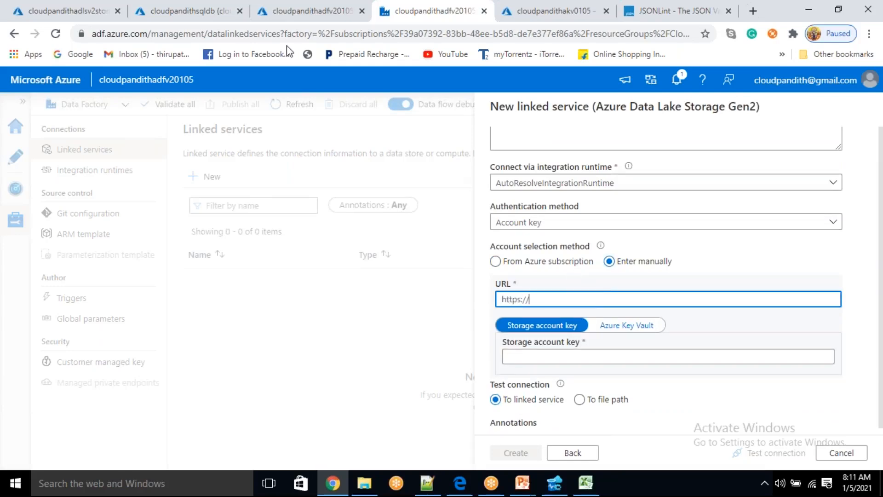
pyautogui.click(90, 9)
pyautogui.doubleClick(126, 130)
pyautogui.hotkey('ctrl', 'c')
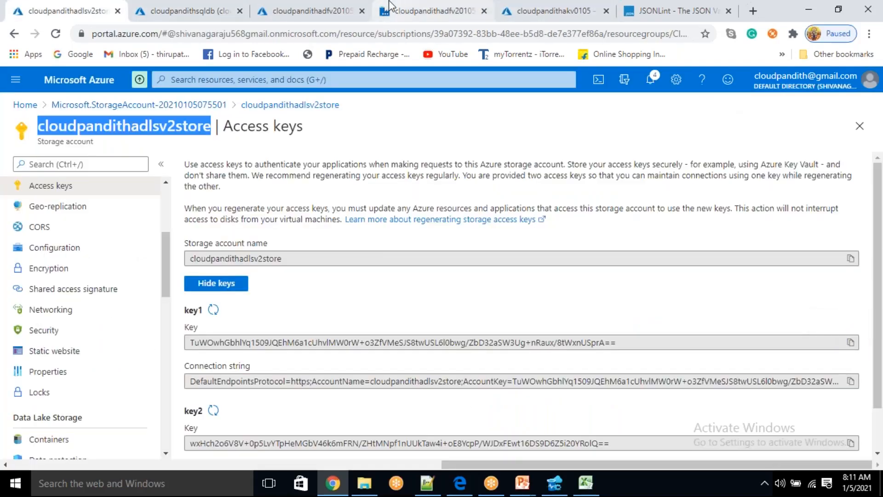
pyautogui.click(458, 7)
pyautogui.hotkey('ctrl', 'v')
pyautogui.write('.dfs.core.windows.net/')
# Step: Choose Azure Key Vault as the source of the storage account key
pyautogui.click(640, 325)
pyautogui.scroll(-3, 642, 303)
pyautogui.click(641, 295)
# Step: Create key vault linked service LS_AKV for cloudpandithakv0105 on the Free Trial subscription, tested successfully
pyautogui.click(529, 355)
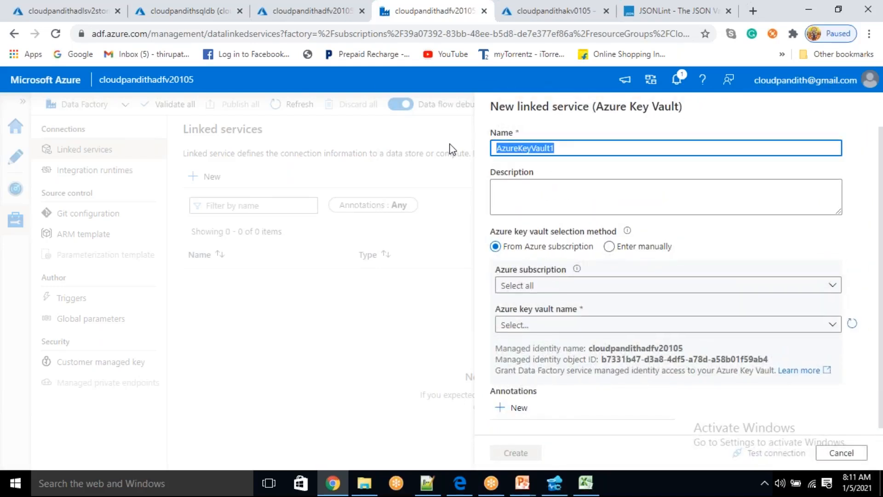
pyautogui.write('LS_AKV')
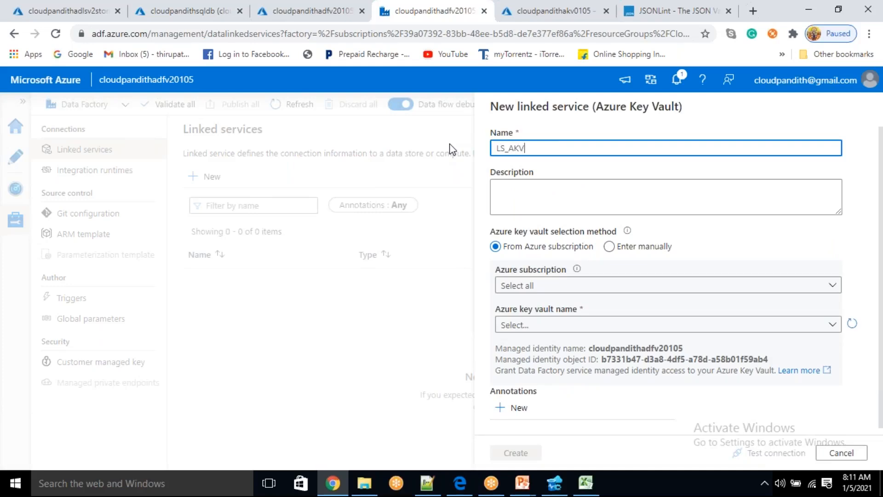
pyautogui.press('Tab')
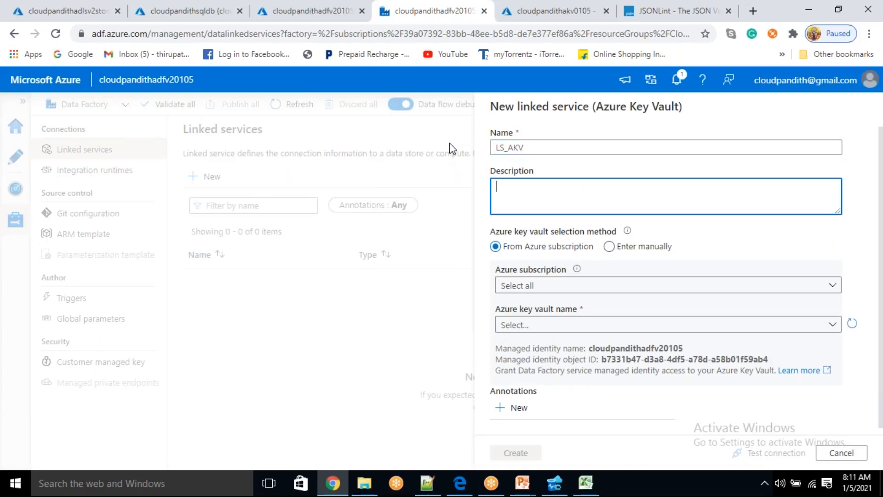
pyautogui.click(545, 286)
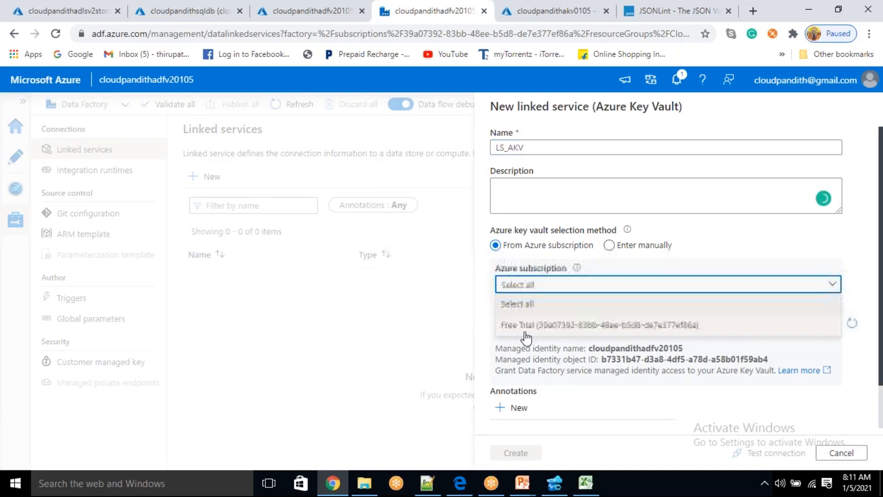
pyautogui.click(534, 319)
pyautogui.click(529, 324)
pyautogui.click(529, 408)
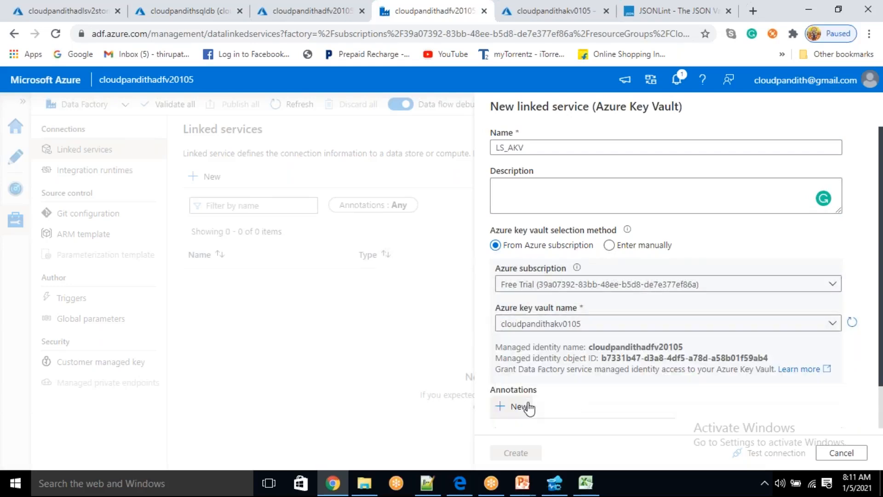
pyautogui.click(751, 455)
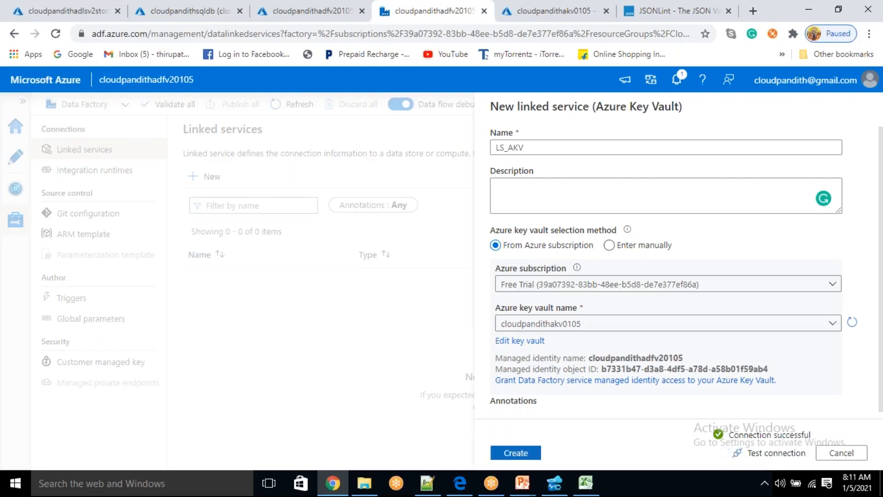
pyautogui.click(515, 453)
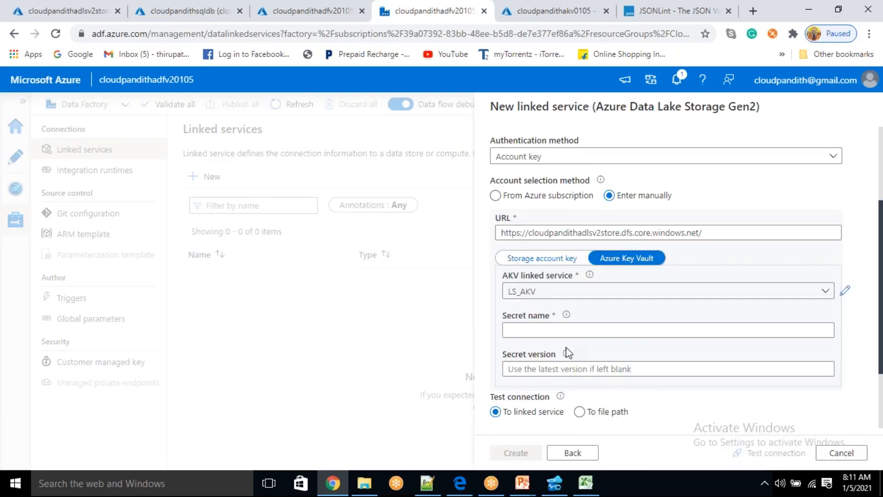
# Step: Use secret name Adlskey, test the connection, and create LS_ADLSGen2
pyautogui.click(560, 331)
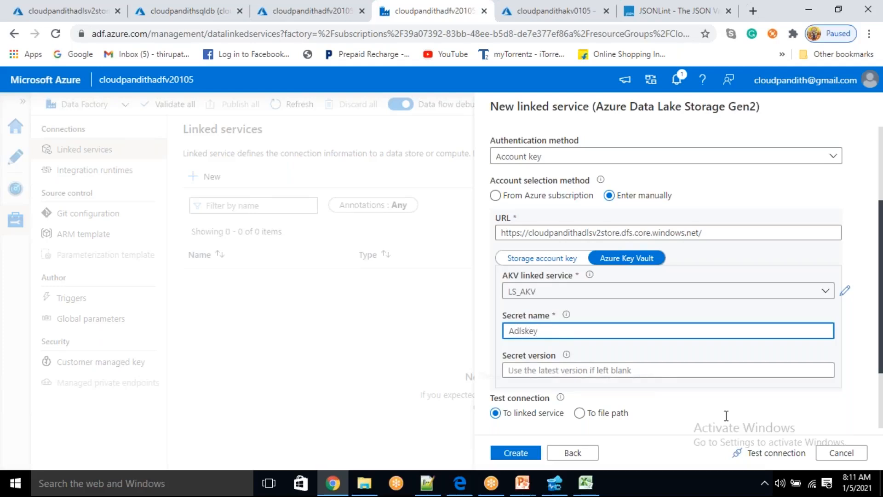
pyautogui.click(773, 453)
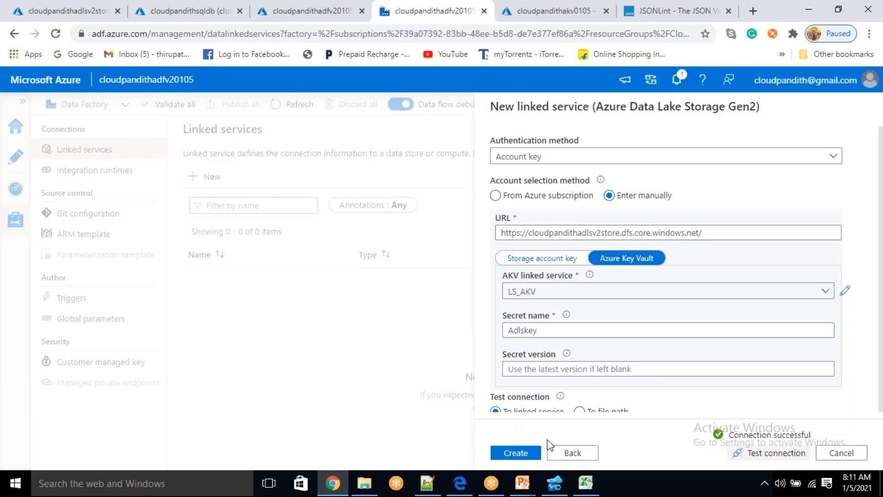
pyautogui.click(517, 453)
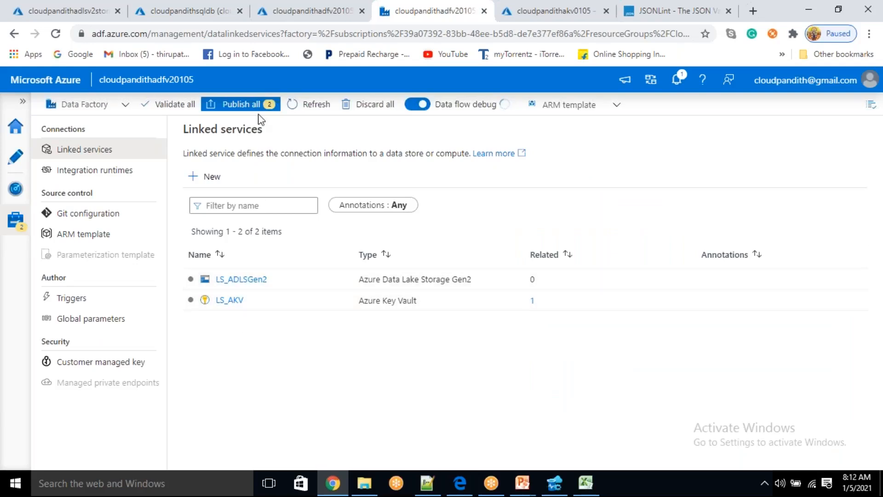
pyautogui.click(207, 179)
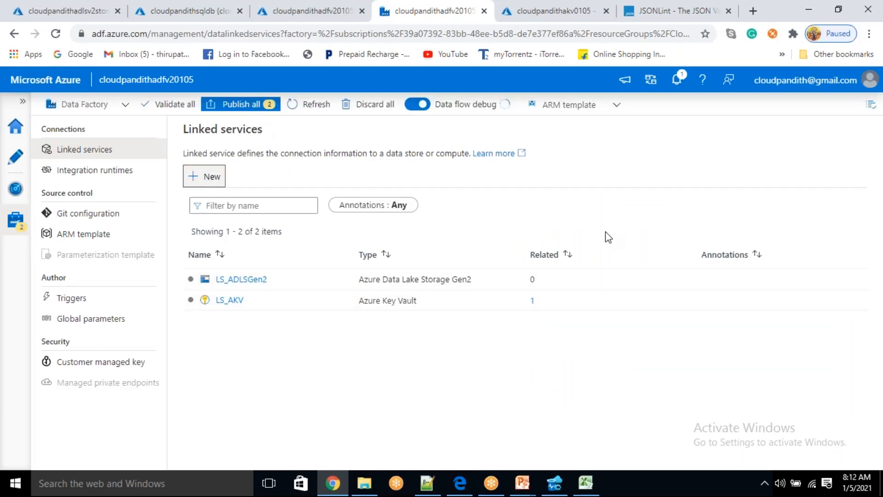
# Step: Start an Azure SQL Database linked service named LS_ASDB
pyautogui.write('sql d')
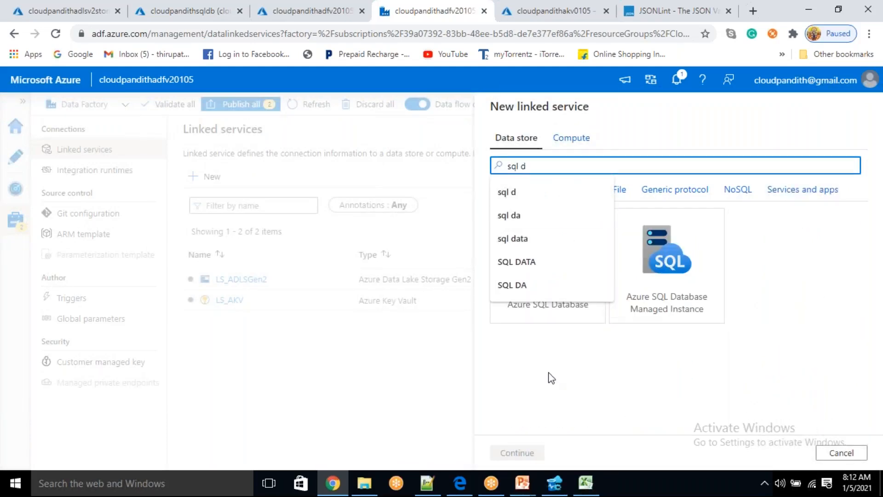
pyautogui.click(556, 306)
pyautogui.click(527, 453)
pyautogui.moveTo(581, 156); pyautogui.dragTo(489, 134)
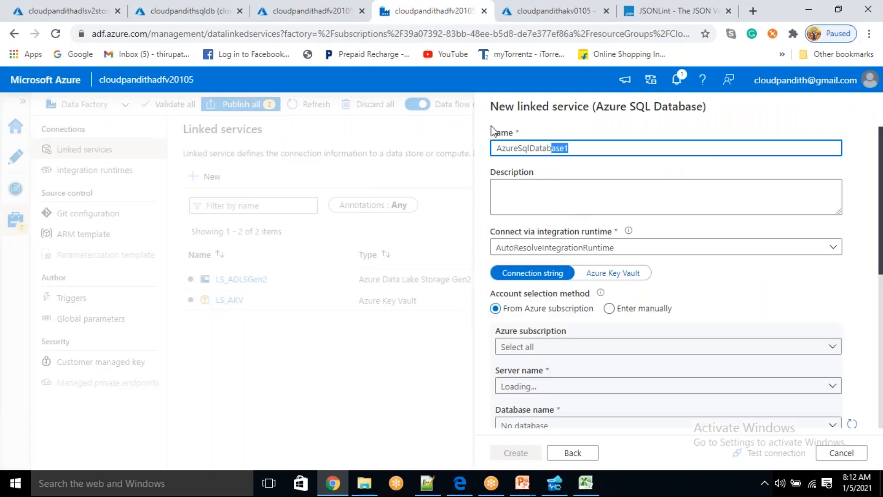
pyautogui.press('BackSpace')
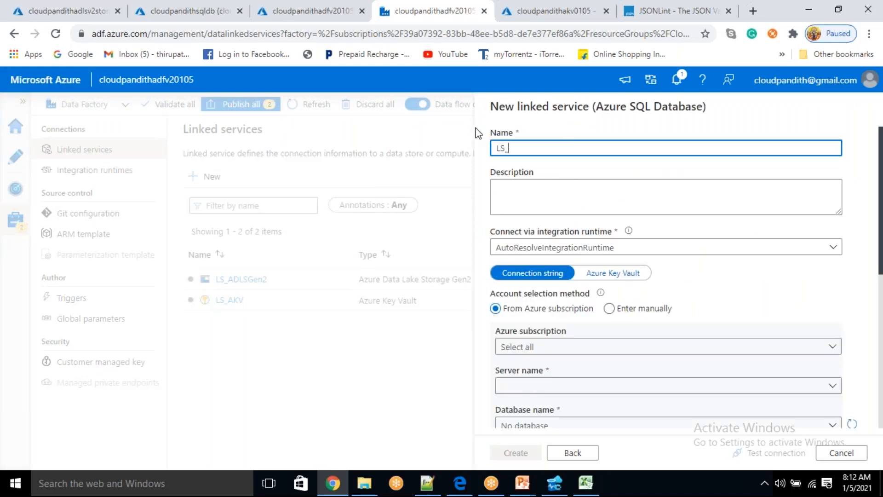
pyautogui.write('LS_ASDB')
pyautogui.press('Tab')
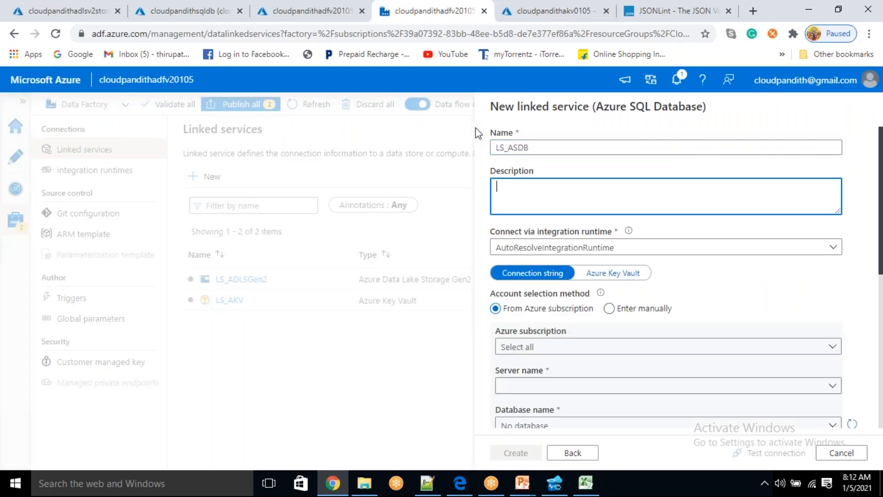
# Step: Take its connection string from LS_AKV secret SQLDBCS, test the connection, and create it
pyautogui.click(619, 275)
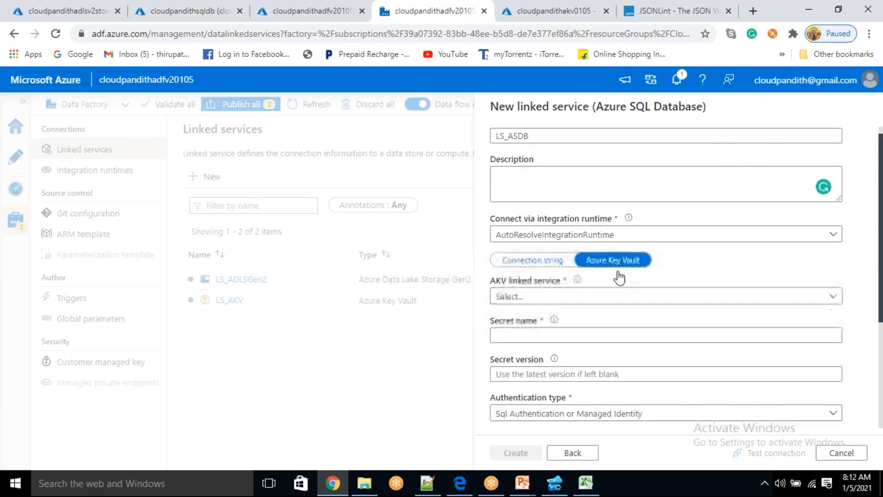
pyautogui.scroll(-2, 616, 276)
pyautogui.click(582, 244)
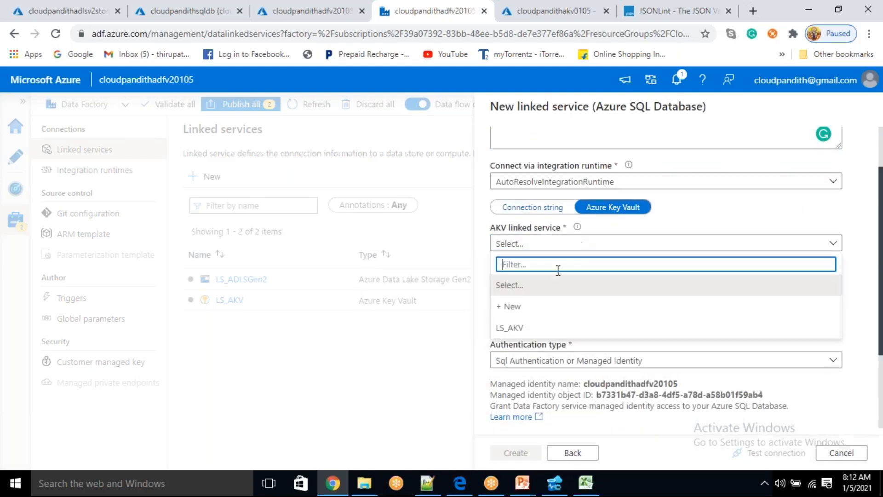
pyautogui.click(511, 306)
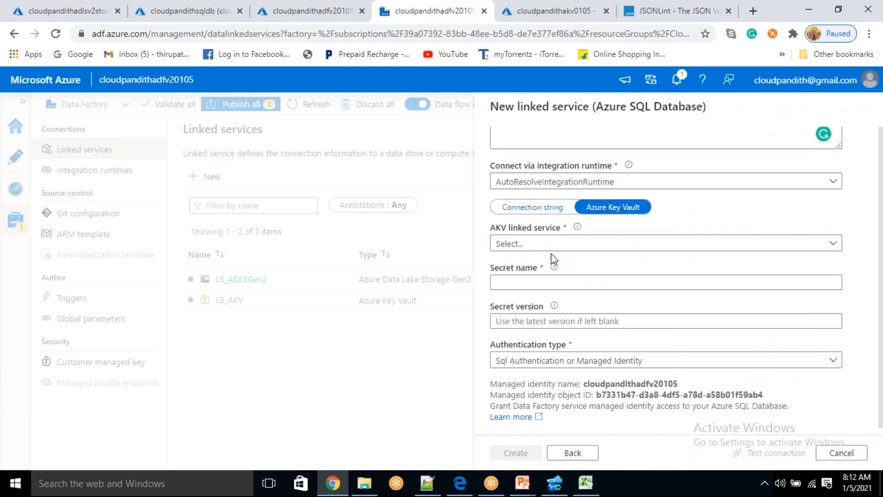
pyautogui.click(555, 243)
pyautogui.click(510, 329)
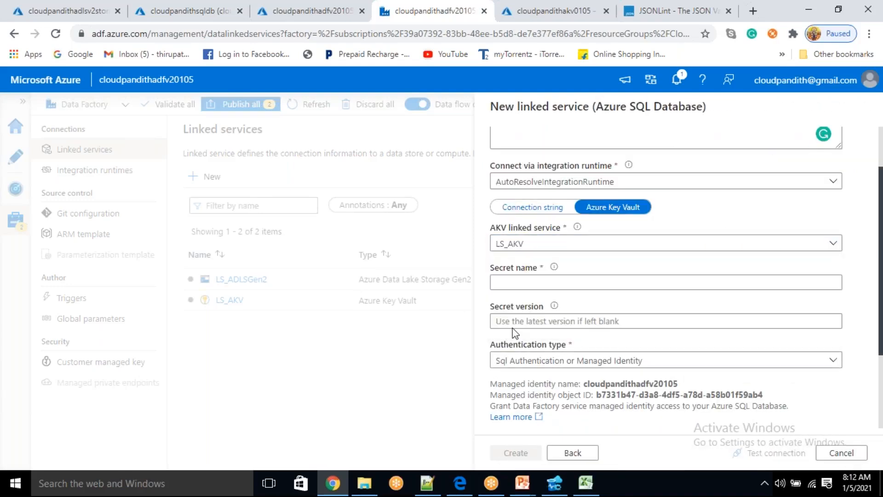
pyautogui.click(545, 281)
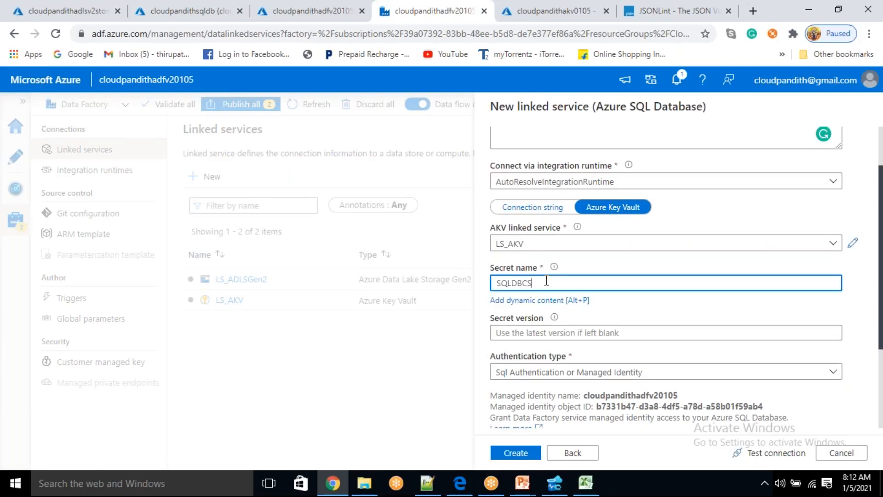
pyautogui.write('SQLDBCS')
pyautogui.click(554, 11)
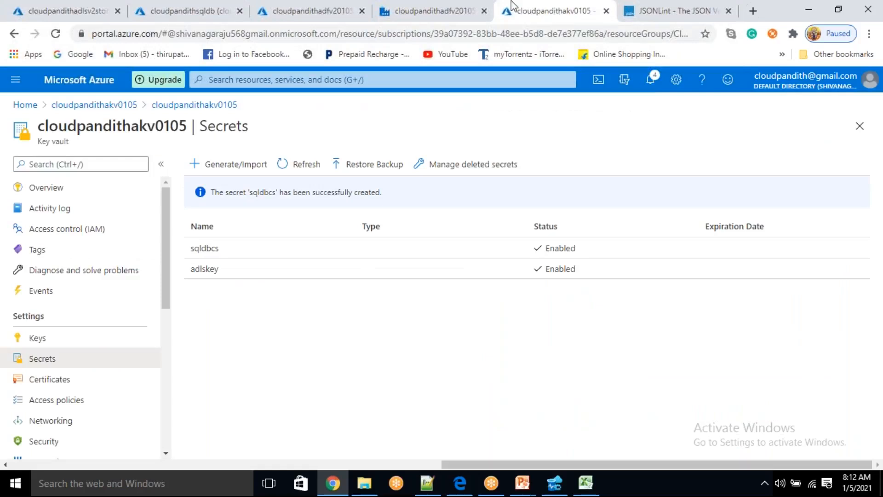
pyautogui.click(448, 11)
pyautogui.click(777, 453)
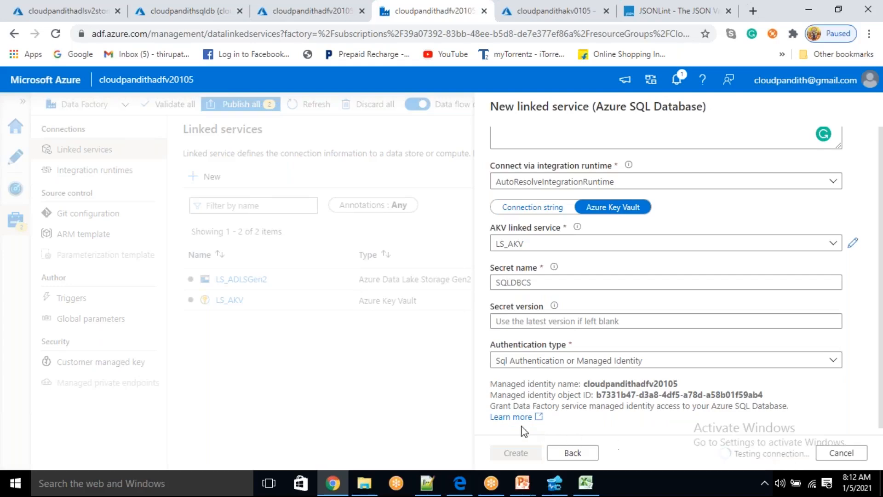
pyautogui.click(529, 451)
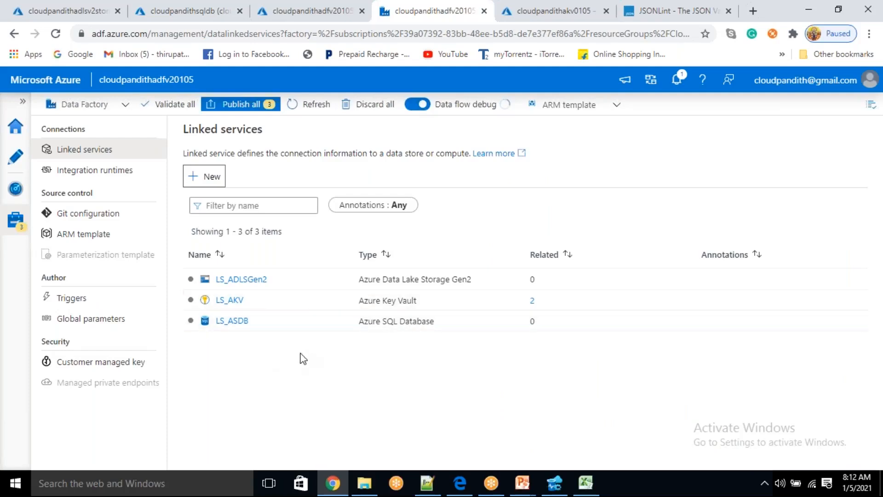
# Step: Create a new standard mapping data flow, dataflow1, from the Author workspace's Data flows menu
pyautogui.click(15, 157)
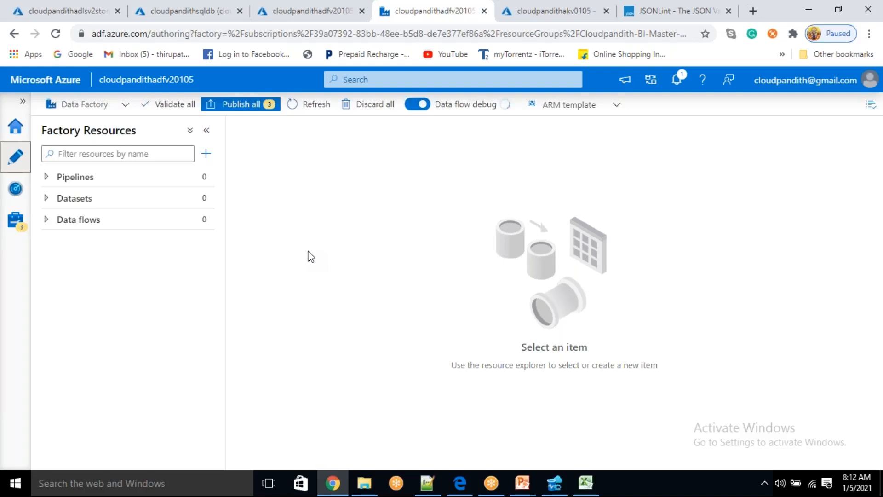
pyautogui.moveTo(203, 223)
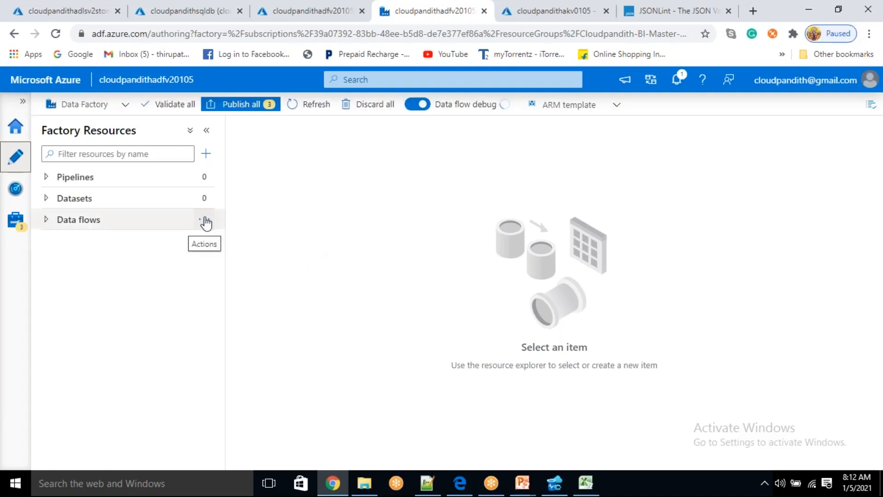
pyautogui.click(203, 223)
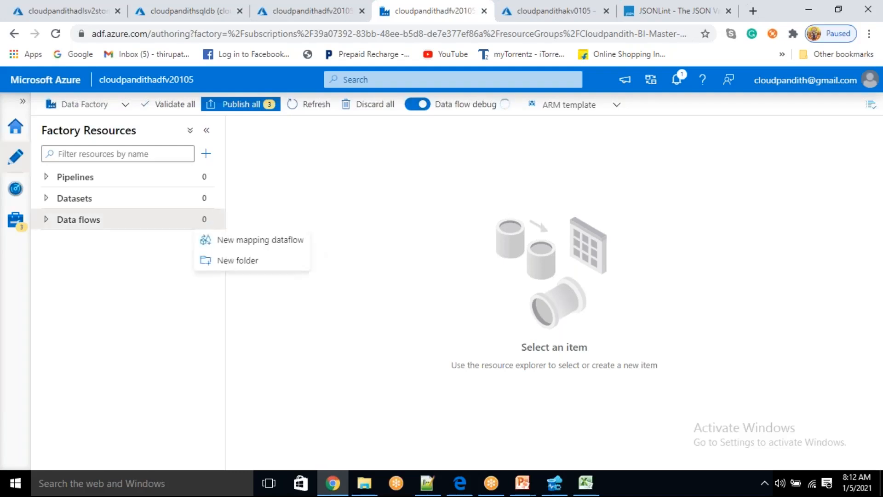
pyautogui.click(226, 238)
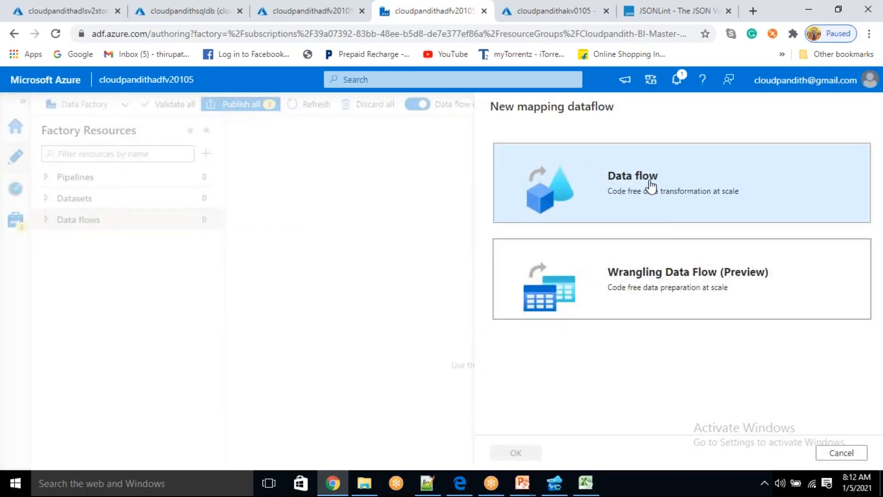
pyautogui.click(650, 187)
pyautogui.click(534, 453)
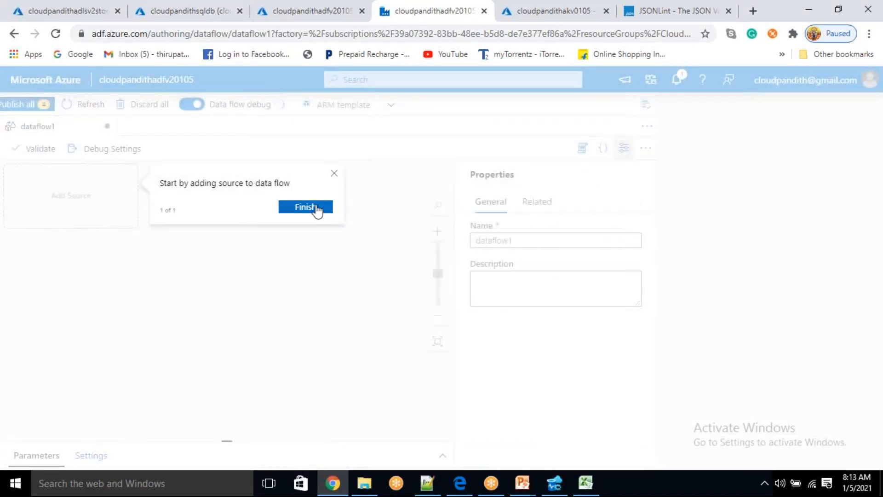
pyautogui.click(313, 209)
# Step: Rename the data flow to dataflow_Flatten_Rank in its Properties
pyautogui.click(676, 83)
pyautogui.click(676, 83)
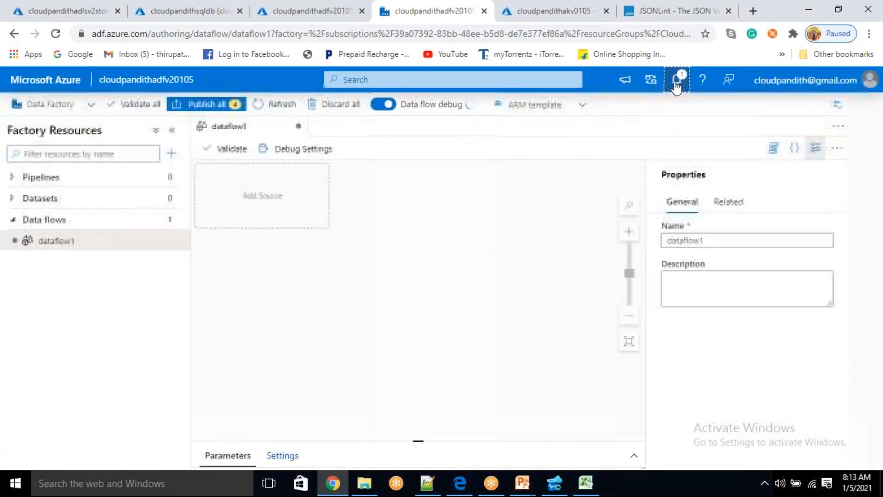
pyautogui.click(734, 237)
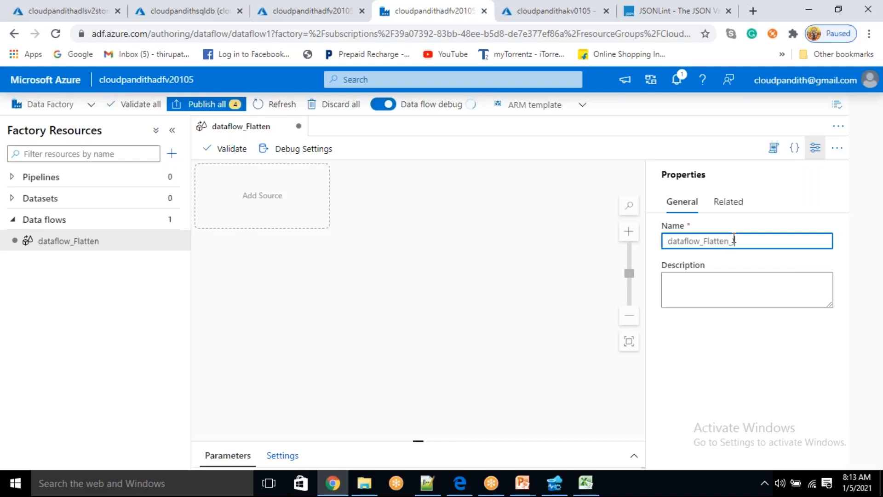
pyautogui.write(')Rank')
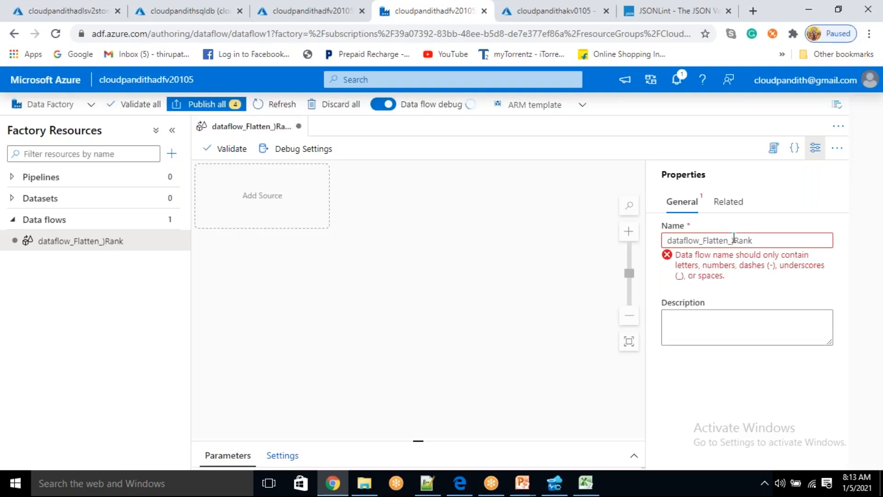
pyautogui.click(737, 240)
pyautogui.press('BackSpace')
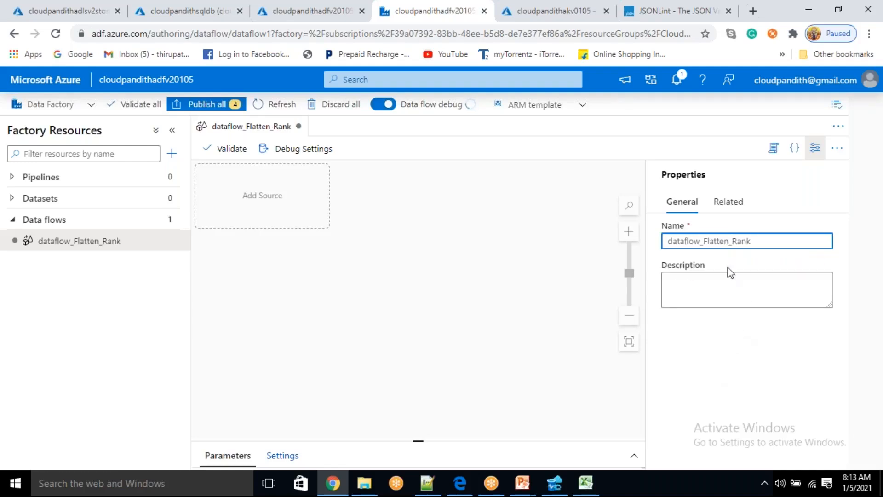
pyautogui.click(814, 149)
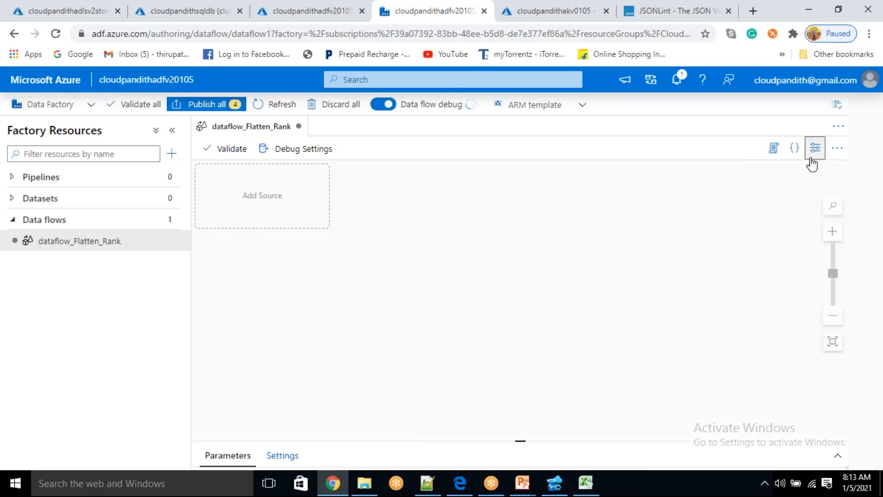
# Step: Add a source with output stream name sourcejson and begin a new dataset for it
pyautogui.click(262, 195)
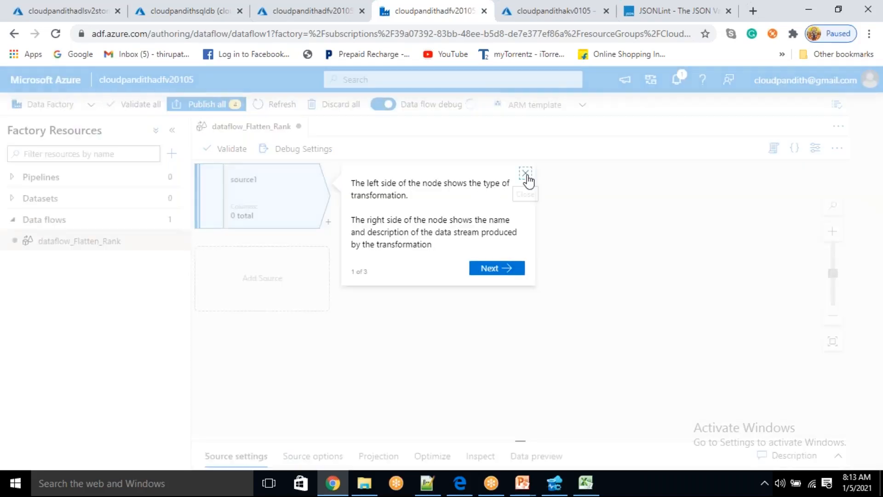
pyautogui.click(526, 174)
pyautogui.click(366, 278)
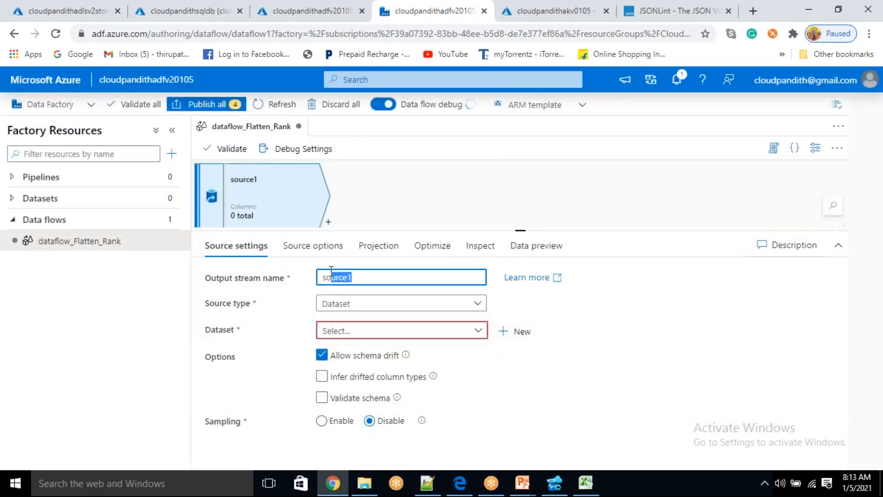
pyautogui.press('BackSpace')
pyautogui.press('BackSpace')
pyautogui.press('BackSpace')
pyautogui.write('jso')
pyautogui.write('json')
pyautogui.hotkey('ctrl', 'a')
pyautogui.press('BackSpace')
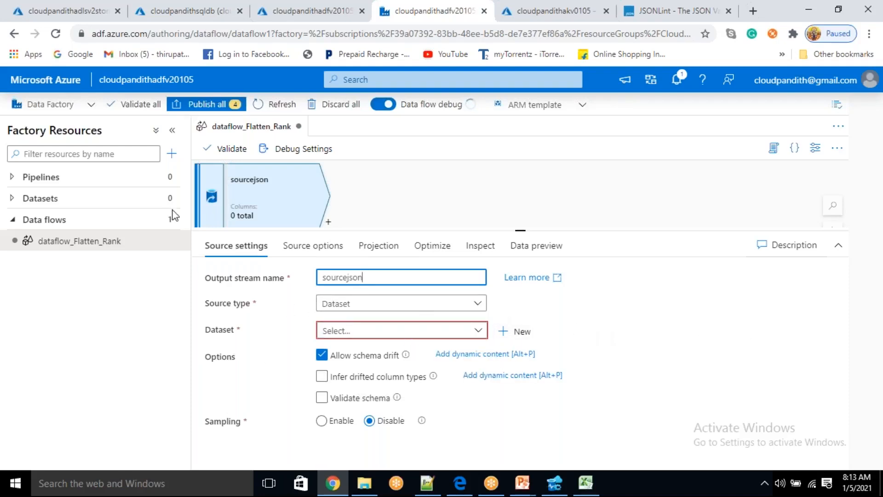
pyautogui.click(531, 334)
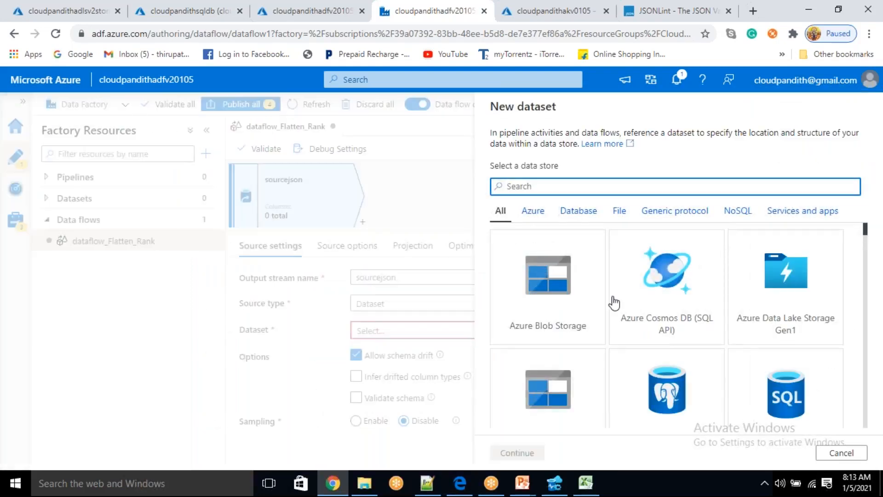
# Step: Choose Azure Data Lake Storage Gen2 as the store and JSON as the dataset format
pyautogui.scroll(-4, 683, 309)
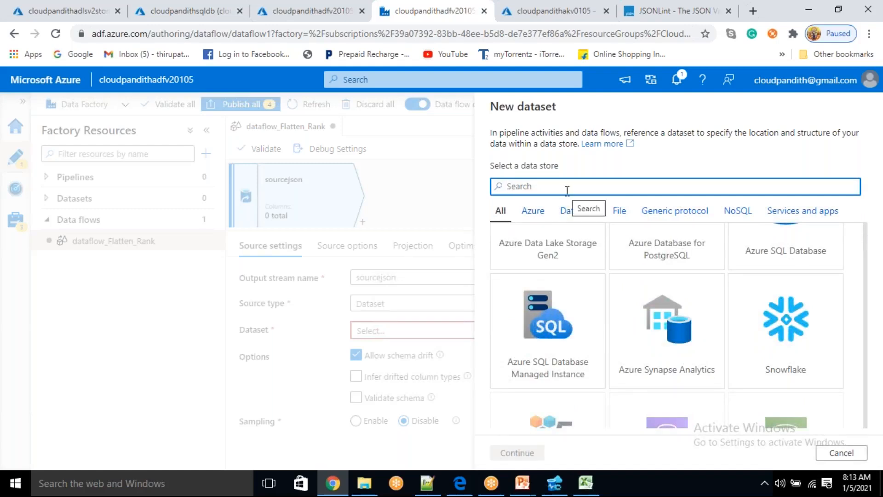
pyautogui.write('gen2')
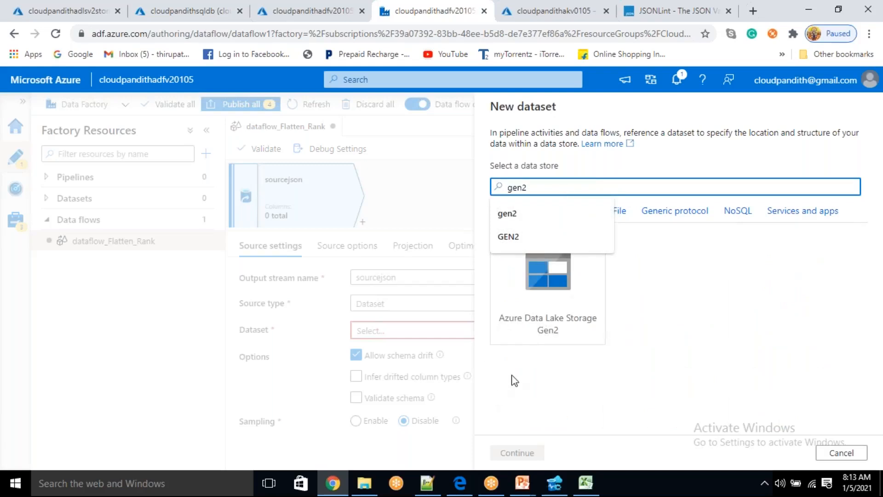
pyautogui.click(513, 380)
pyautogui.click(545, 305)
pyautogui.click(532, 454)
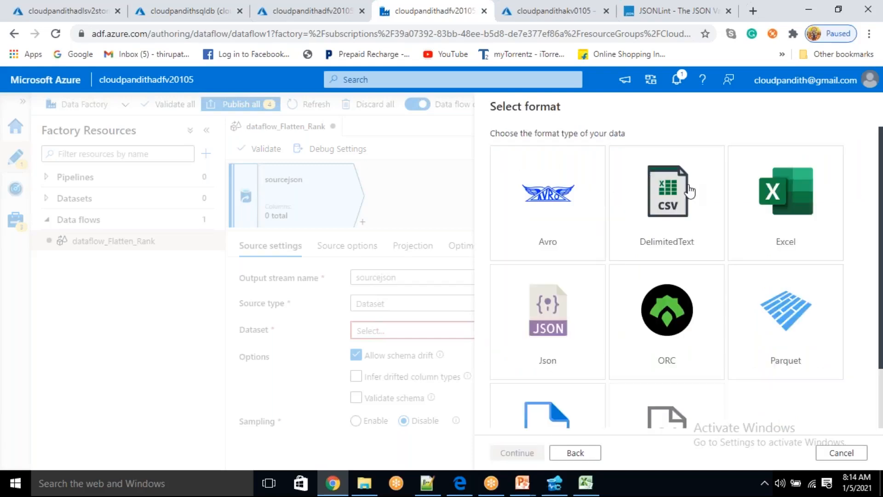
pyautogui.click(690, 191)
pyautogui.click(556, 322)
pyautogui.click(518, 452)
# Step: Name the dataset DS_ADLSGen2_Json on LS_ADLSGen2, reading organisation/flatten_data.json
pyautogui.click(528, 142)
pyautogui.hotkey('ctrl', 'a')
pyautogui.press('BackSpace')
pyautogui.write('DS_ADLSGen2')
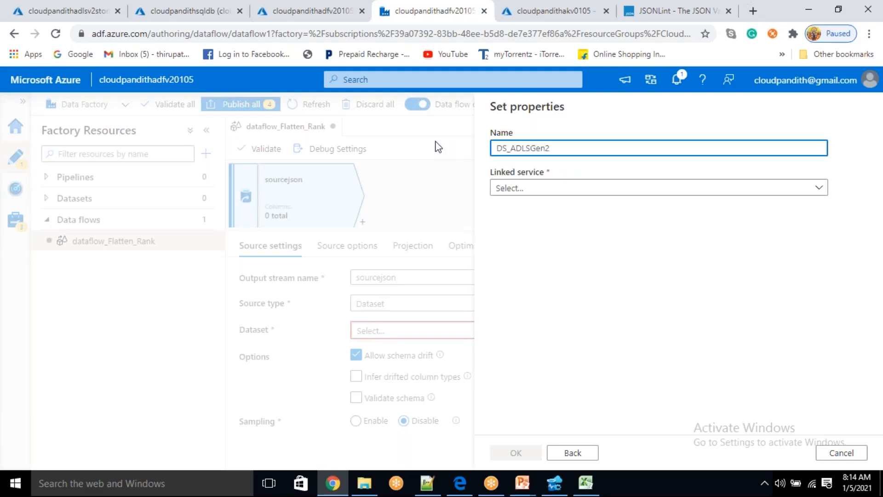
pyautogui.write('_Jsonda')
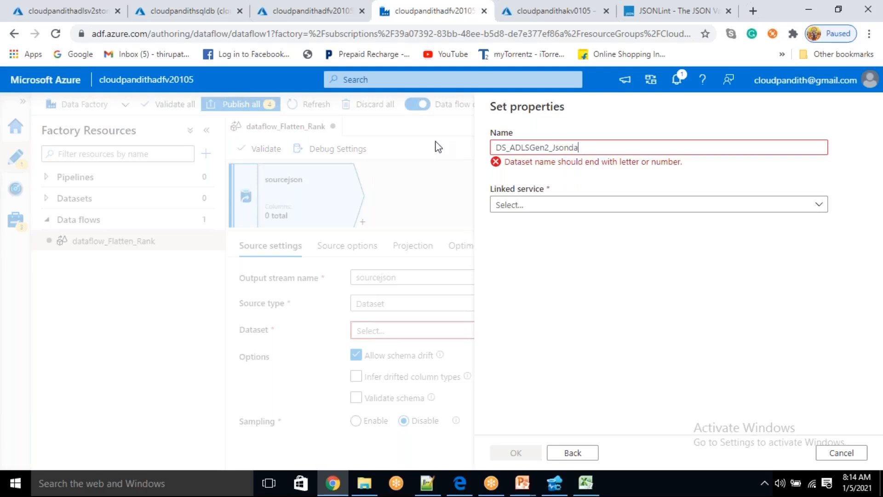
pyautogui.write('ta')
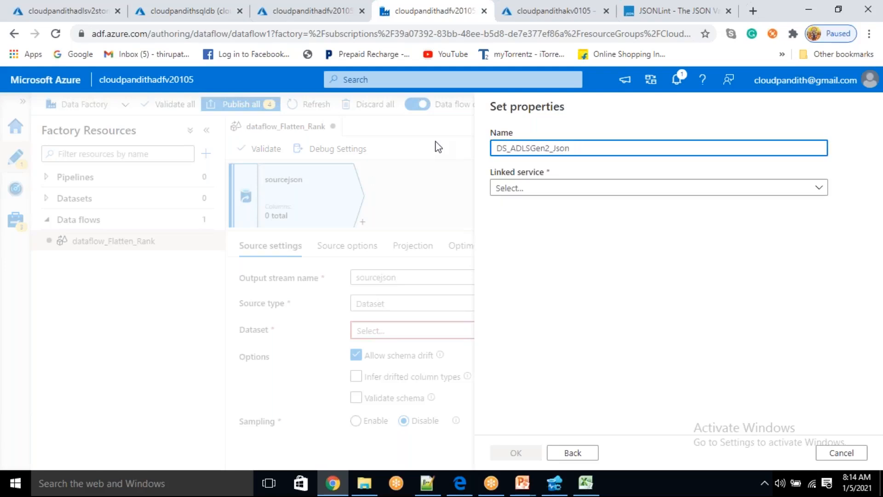
pyautogui.click(529, 187)
pyautogui.click(550, 270)
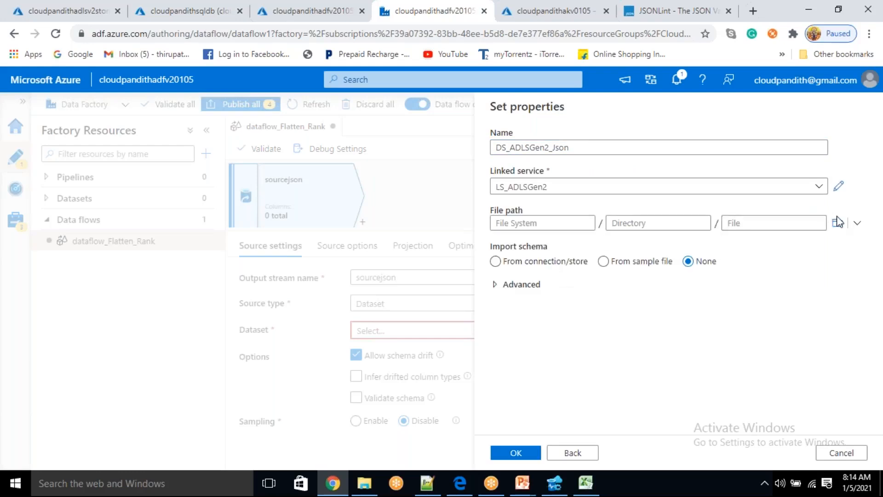
pyautogui.click(836, 223)
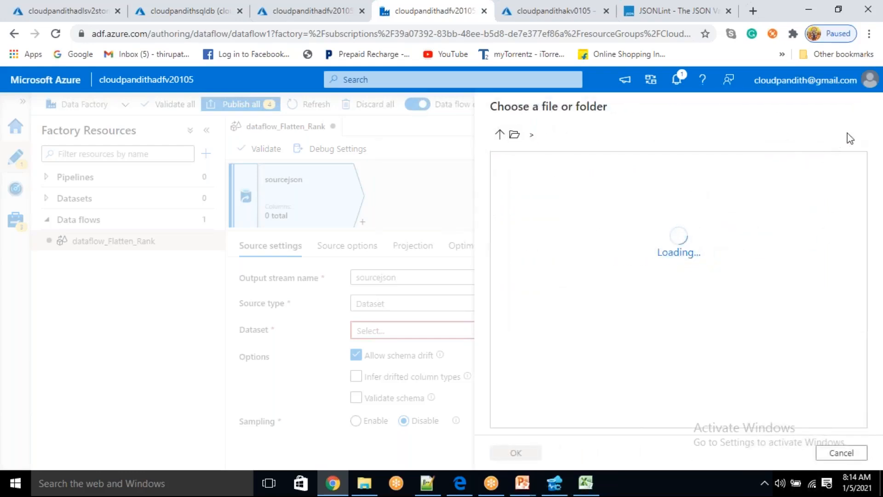
pyautogui.doubleClick(559, 183)
pyautogui.click(563, 186)
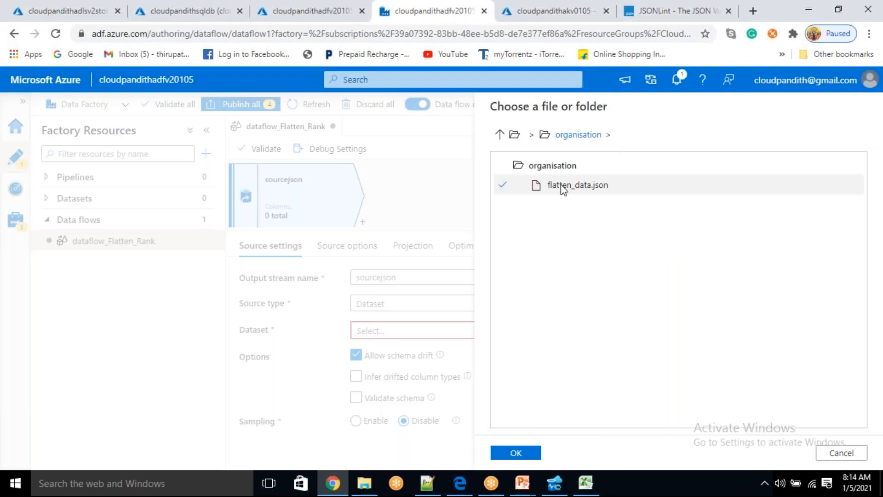
pyautogui.click(517, 454)
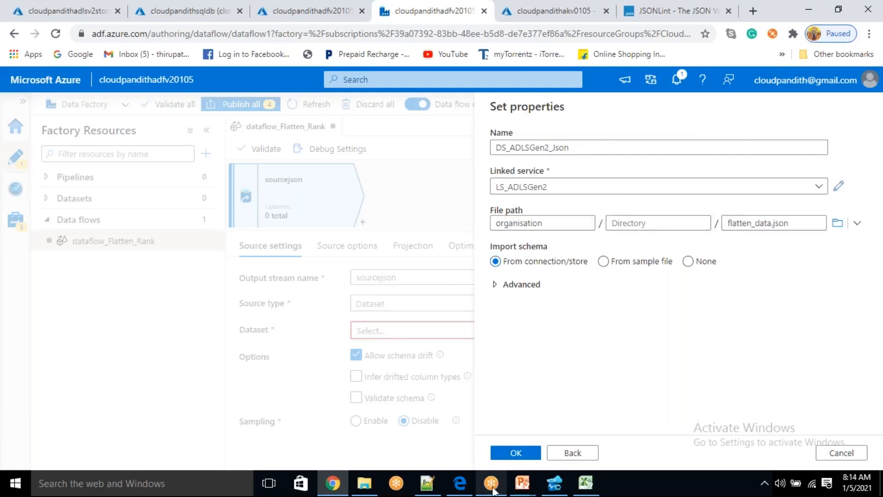
pyautogui.click(516, 457)
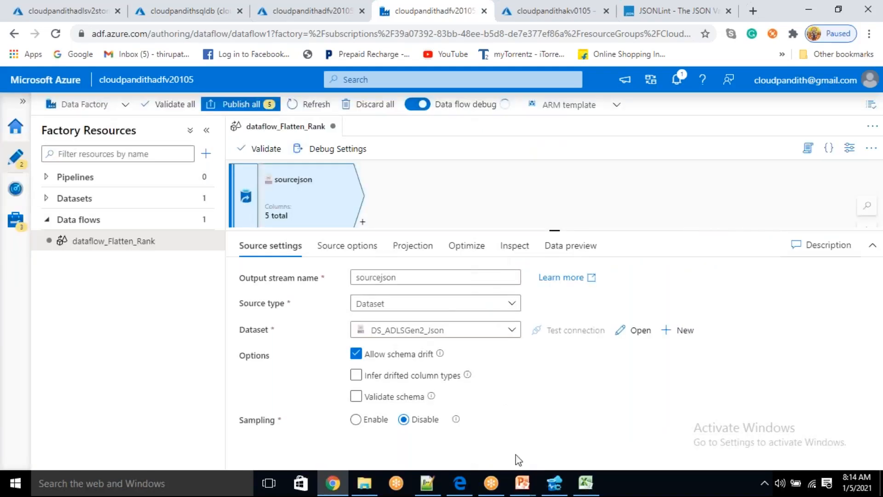
# Step: Preview the source data, then show its column projection in an enlarged panel
pyautogui.click(576, 248)
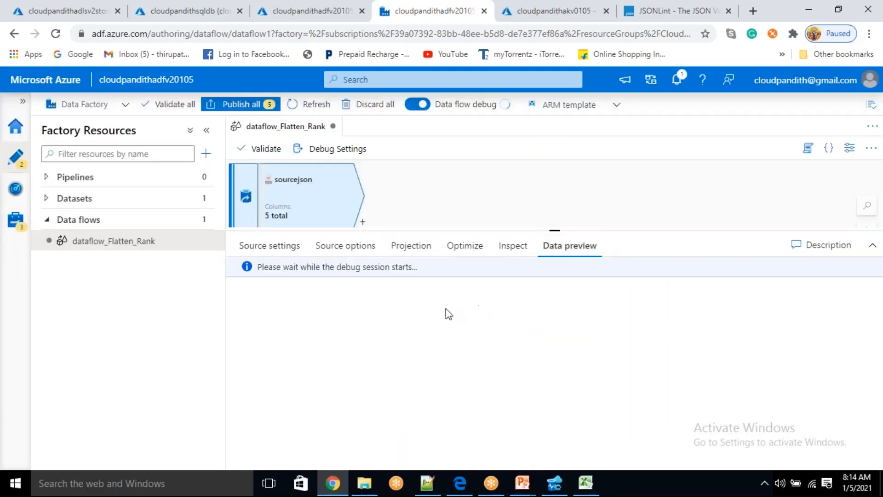
pyautogui.moveTo(284, 267); pyautogui.dragTo(392, 278)
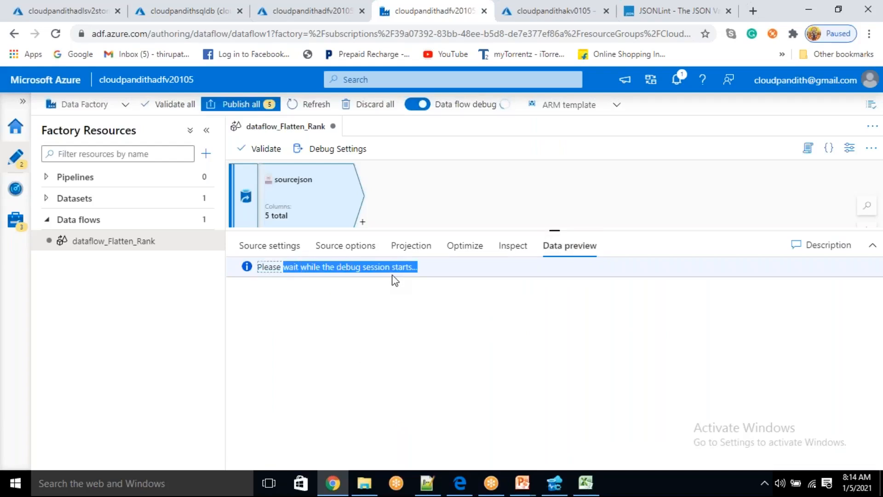
pyautogui.click(433, 298)
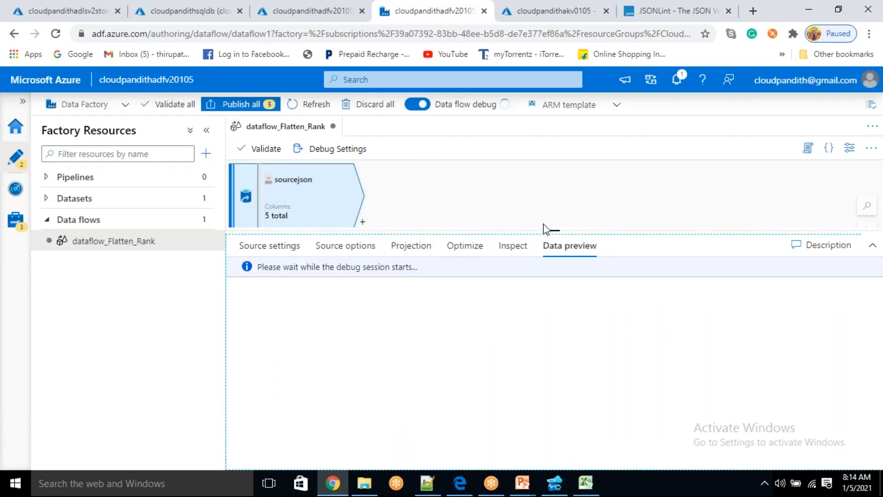
pyautogui.moveTo(555, 230); pyautogui.dragTo(554, 262)
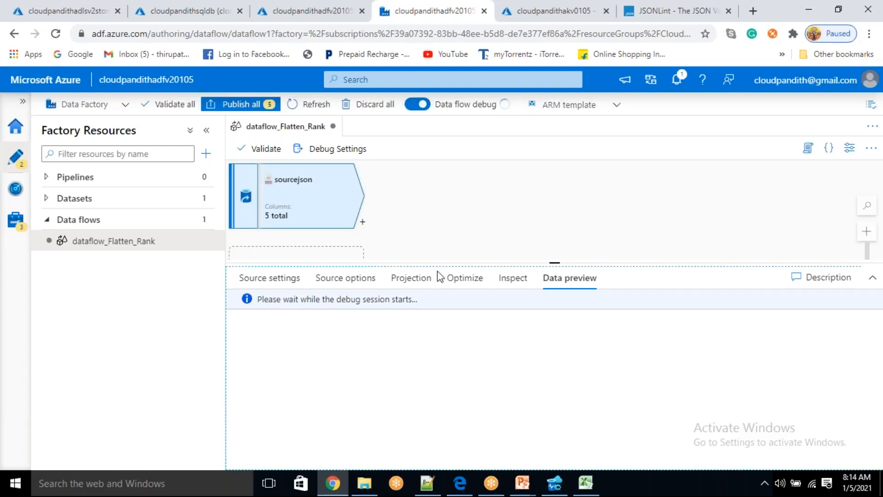
pyautogui.click(421, 281)
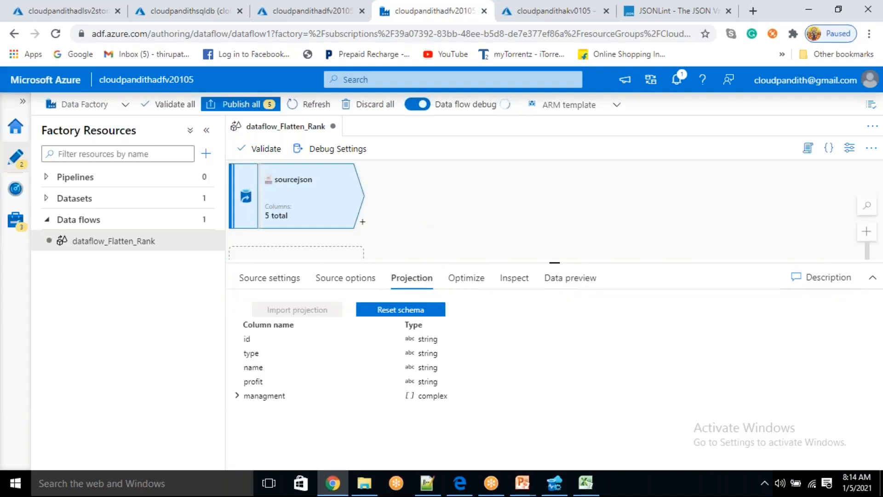
pyautogui.click(557, 262)
pyautogui.moveTo(557, 262); pyautogui.dragTo(555, 221)
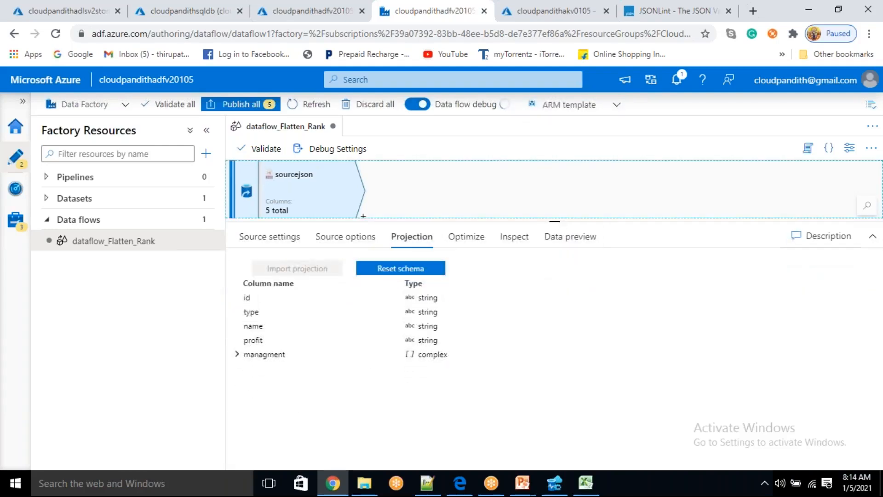
# Step: Expand the complex managment column into nested id and type, then switch to flatten_data.json in Notepad++
pyautogui.click(237, 355)
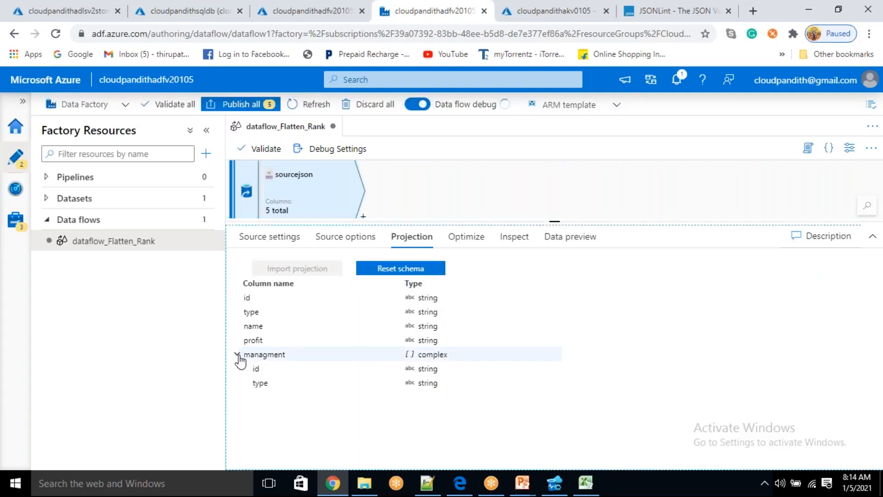
pyautogui.moveTo(253, 383); pyautogui.dragTo(293, 383)
pyautogui.moveTo(419, 354); pyautogui.dragTo(448, 355)
pyautogui.click(521, 400)
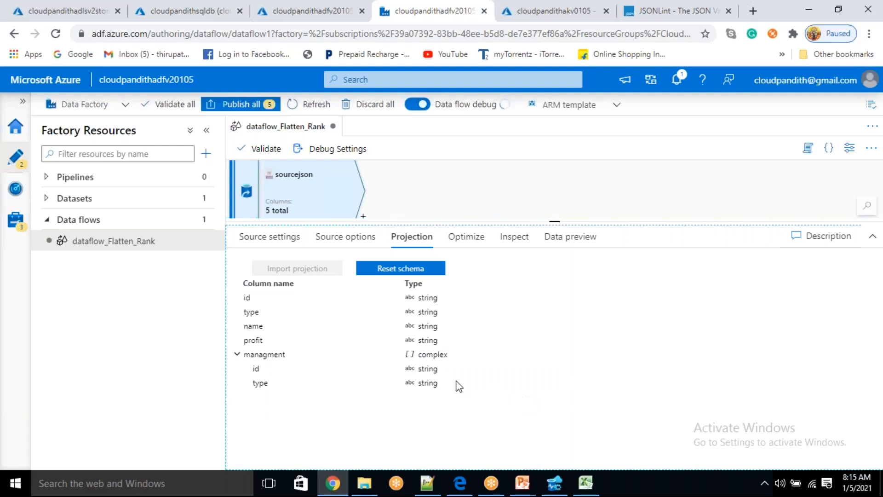
pyautogui.moveTo(257, 371); pyautogui.dragTo(464, 402)
pyautogui.click(464, 403)
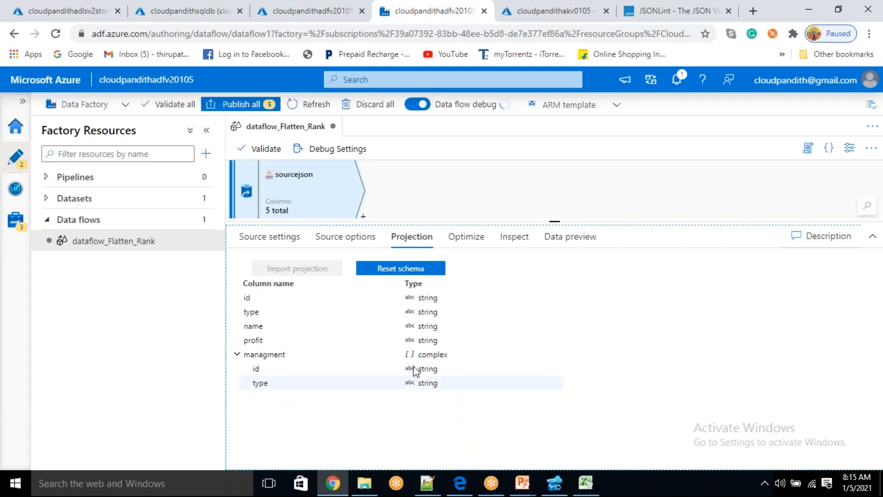
pyautogui.doubleClick(269, 354)
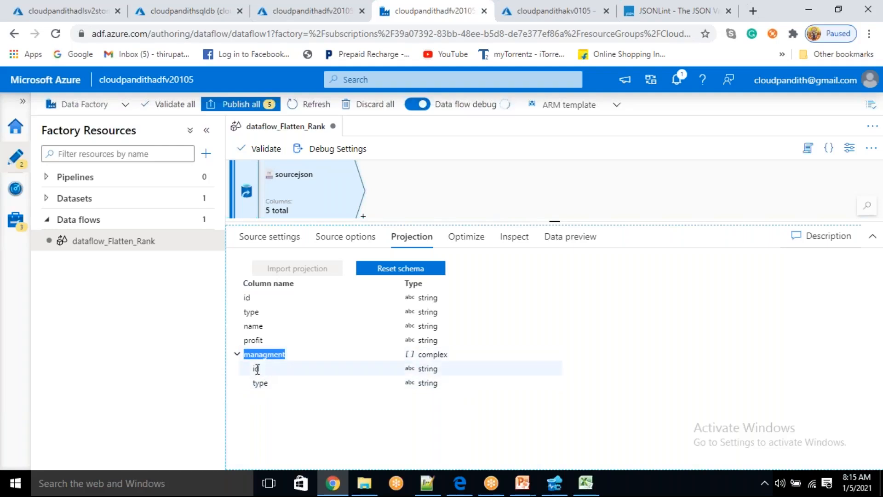
pyautogui.moveTo(253, 368); pyautogui.dragTo(443, 400)
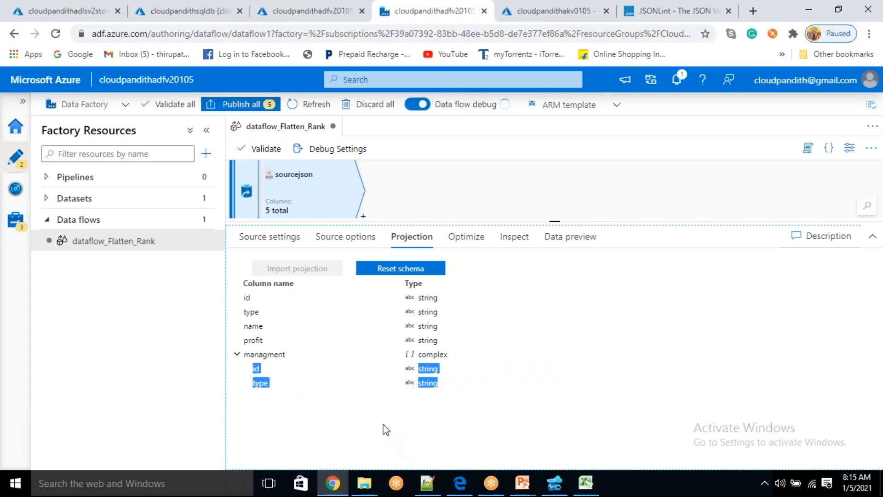
pyautogui.click(375, 415)
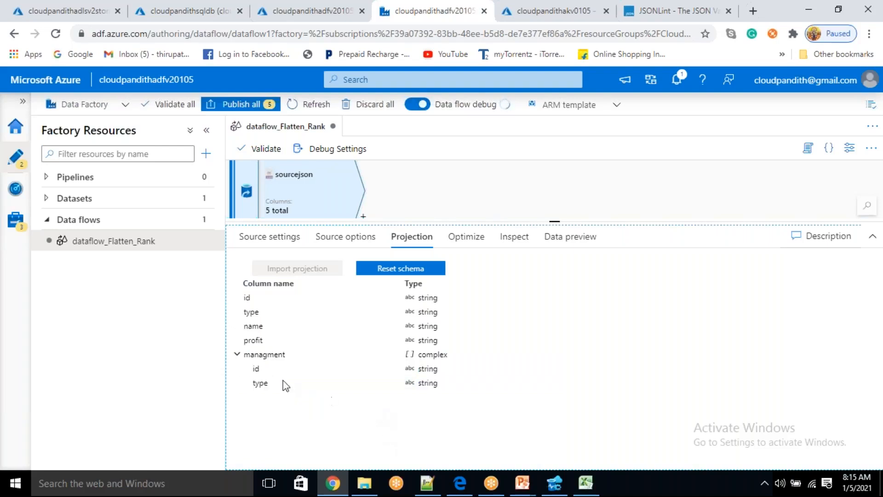
pyautogui.doubleClick(259, 368)
pyautogui.doubleClick(258, 384)
pyautogui.click(270, 403)
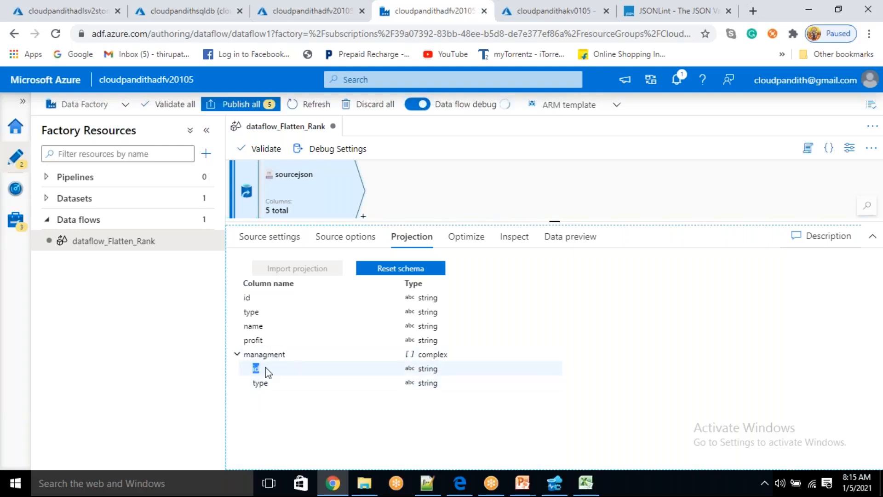
pyautogui.doubleClick(257, 384)
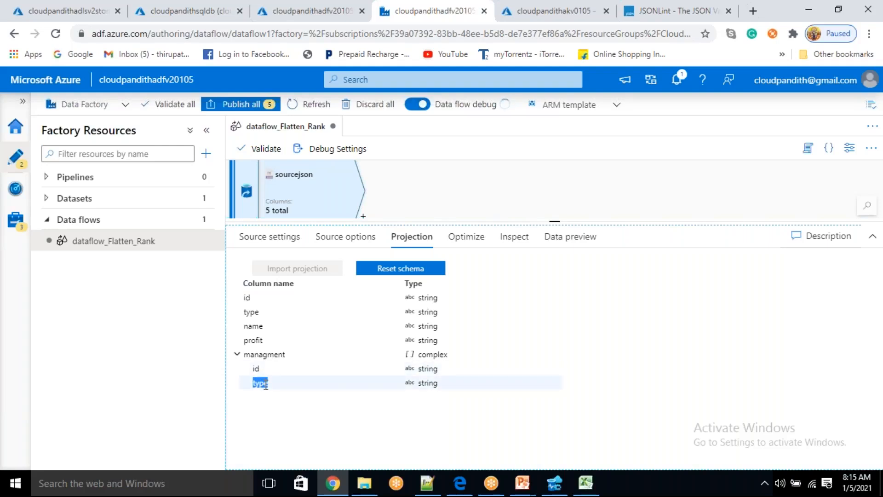
pyautogui.doubleClick(269, 355)
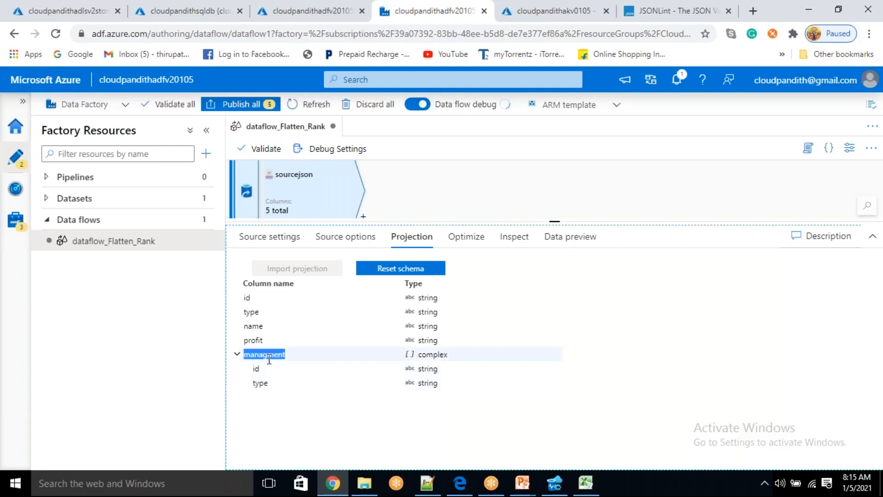
pyautogui.click(427, 483)
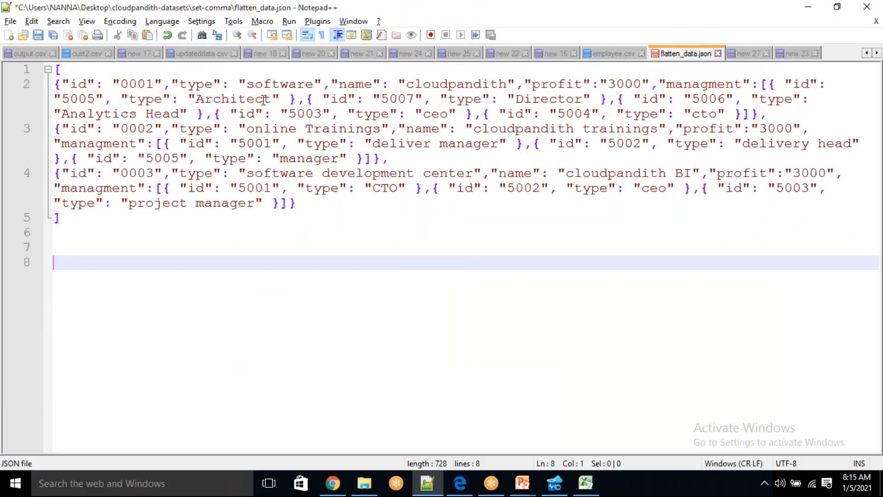
# Step: Insert blank lines above the 0003 record in flatten_data.json
pyautogui.click(660, 88)
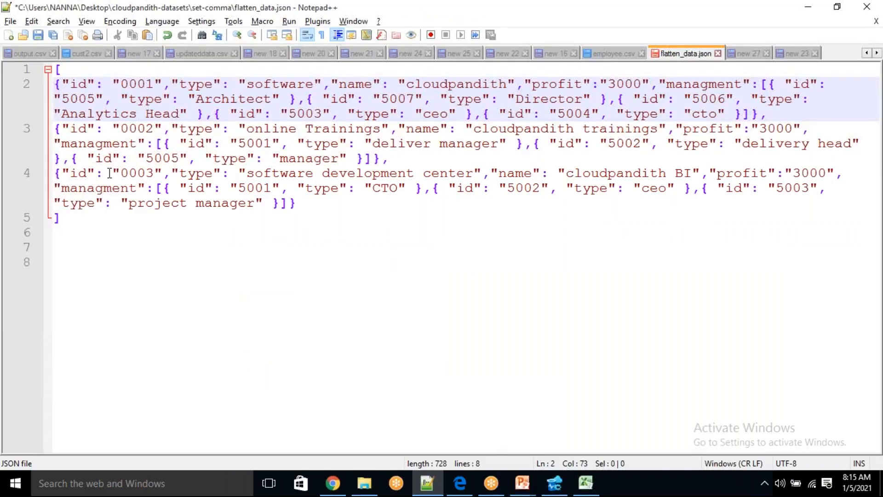
pyautogui.click(58, 175)
pyautogui.press('Return')
pyautogui.press('Return')
pyautogui.press('Return')
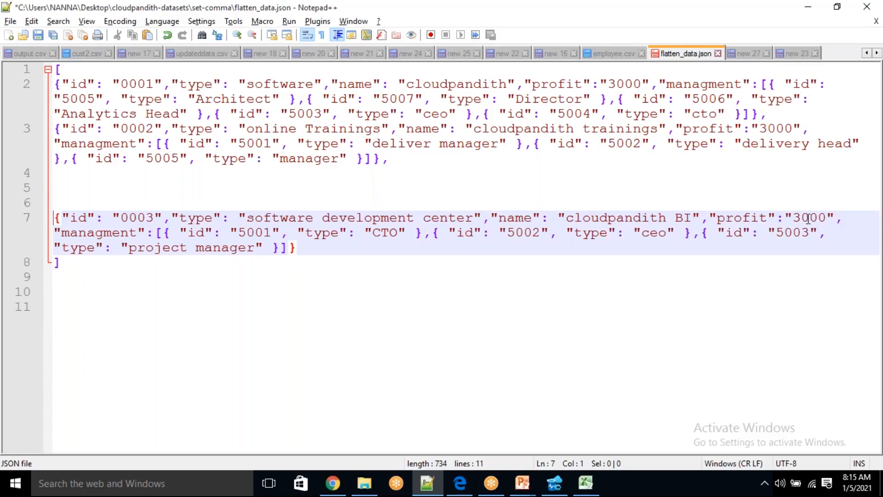
# Step: Start a header line 11 reading id,type,name, below the JSON
pyautogui.click(94, 316)
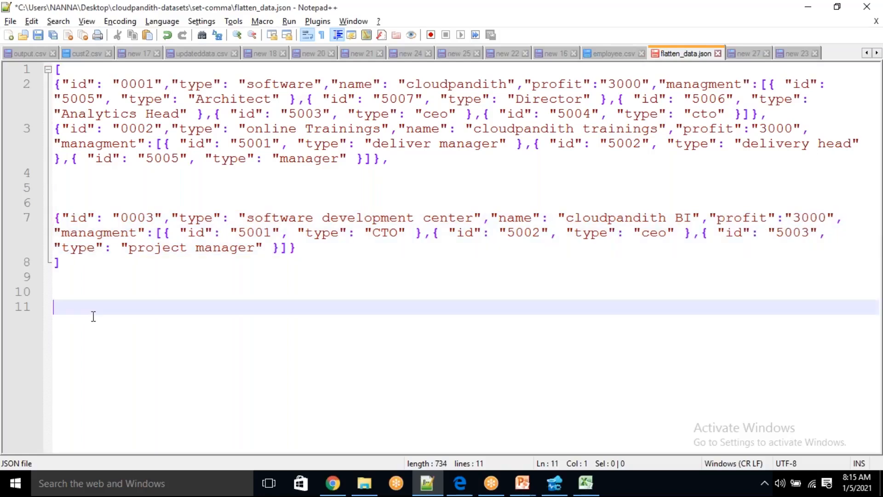
pyautogui.write('id,type')
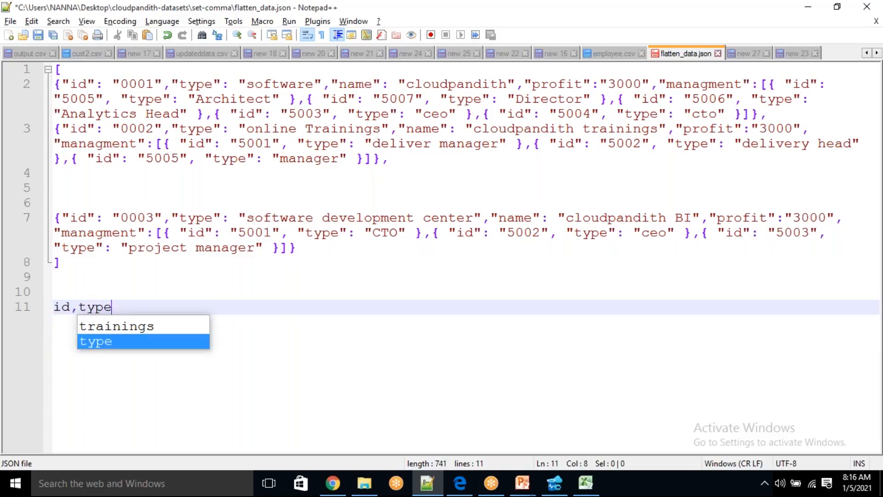
pyautogui.write(',')
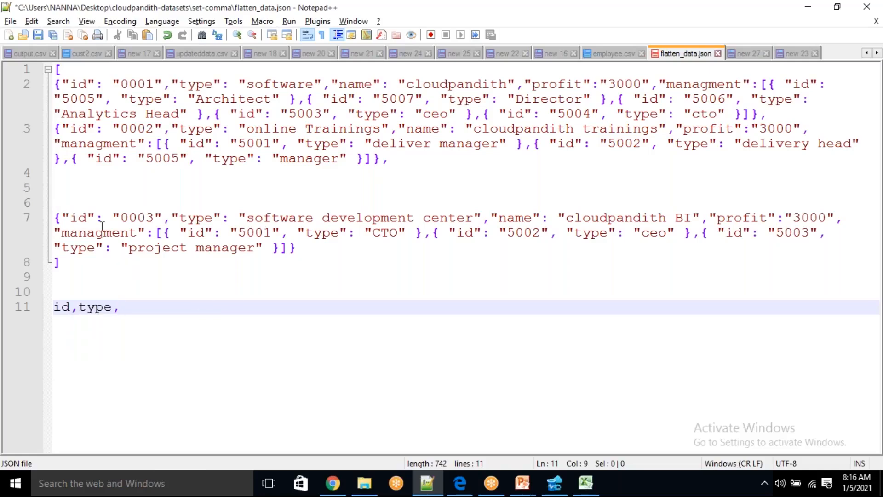
pyautogui.doubleClick(198, 219)
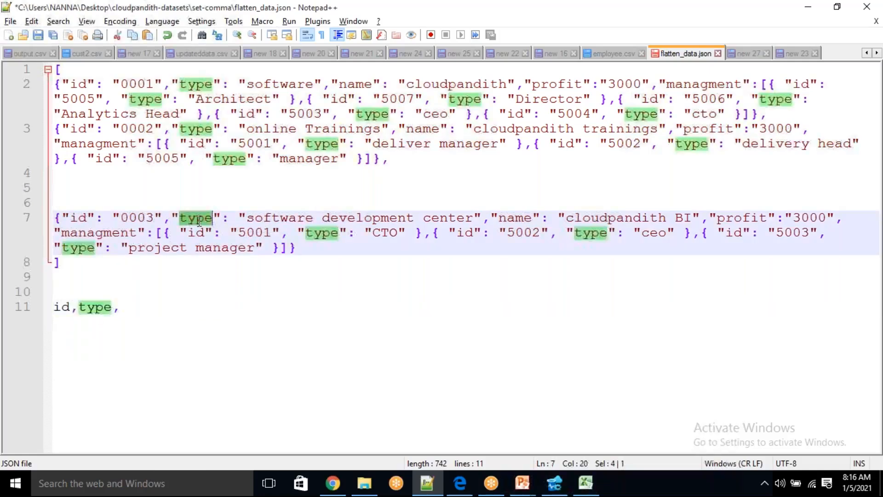
pyautogui.doubleClick(516, 221)
pyautogui.click(159, 315)
# Step: Complete the header with name,profit,management and start the row 0003,sdc,cp
pyautogui.write('name,')
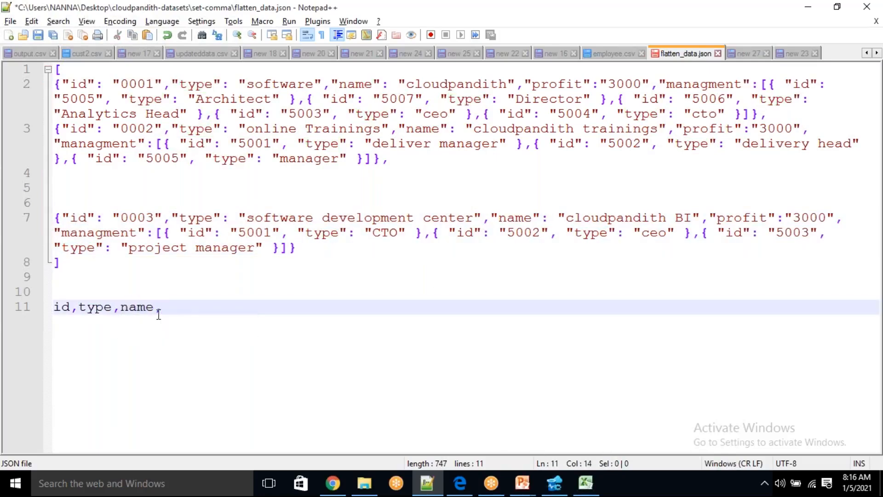
pyautogui.write('profit,')
pyautogui.write('manage')
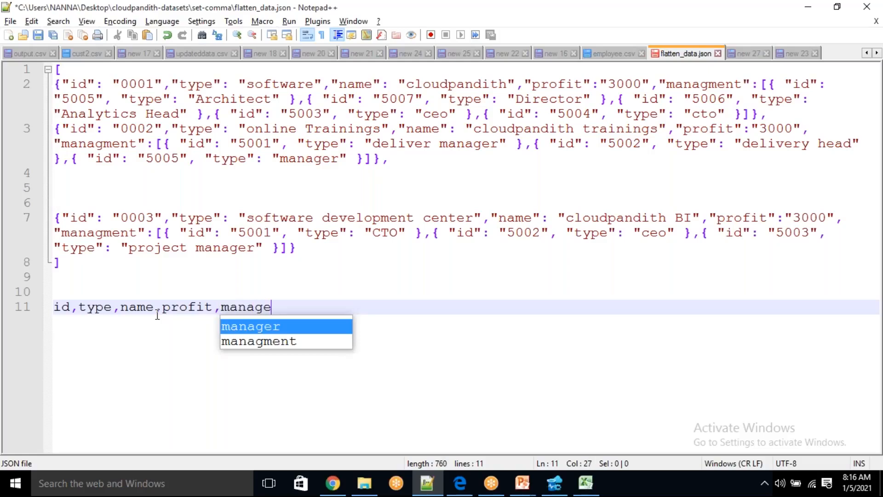
pyautogui.write('ment')
pyautogui.press('Return')
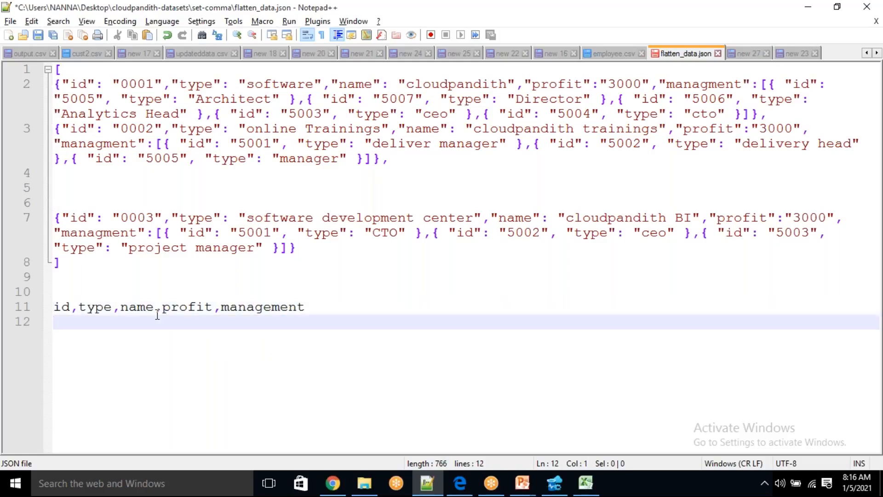
pyautogui.write('0003')
pyautogui.click(248, 218)
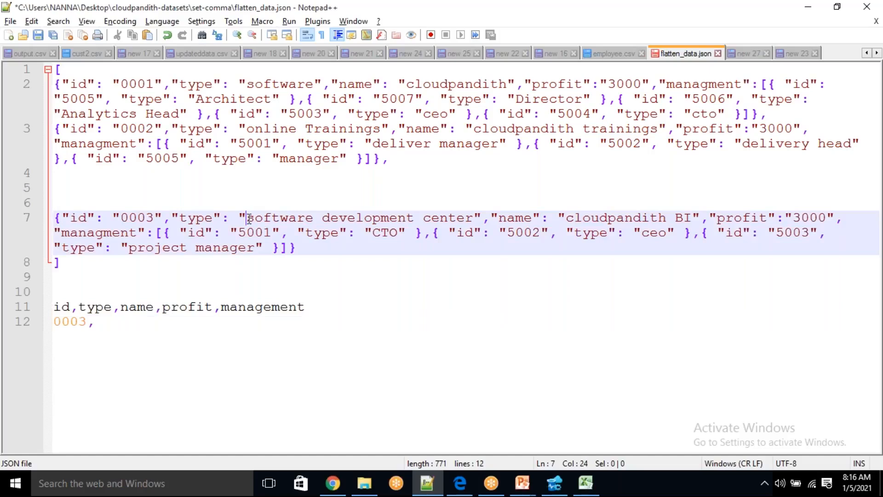
pyautogui.click(101, 324)
pyautogui.write('sd')
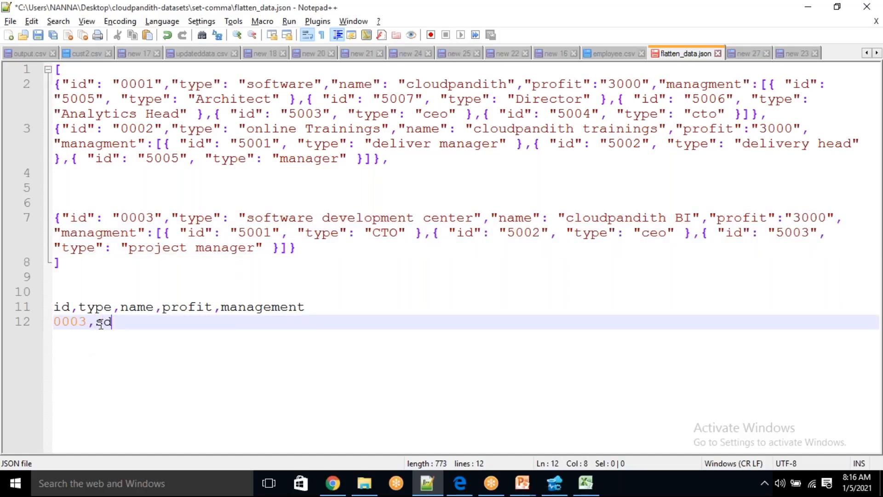
pyautogui.write('c,cp,')
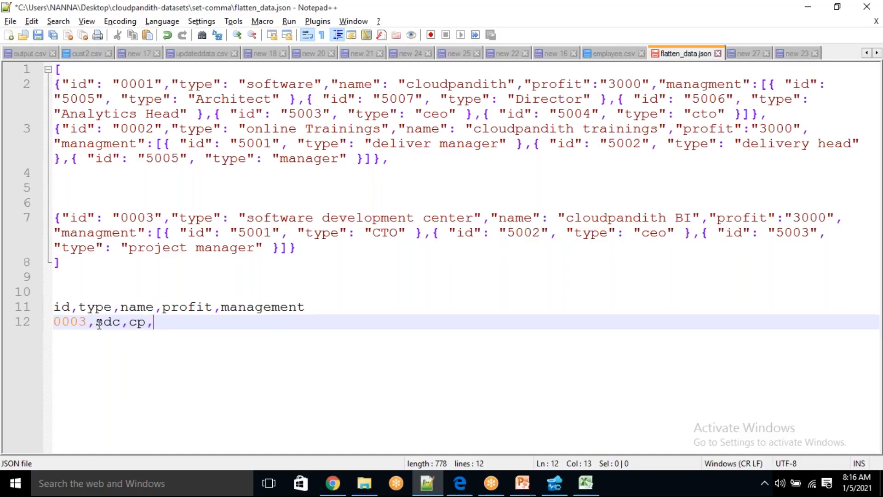
# Step: Add profit 3000 to row 0003 and paste the third record's management array after it
pyautogui.doubleClick(640, 216)
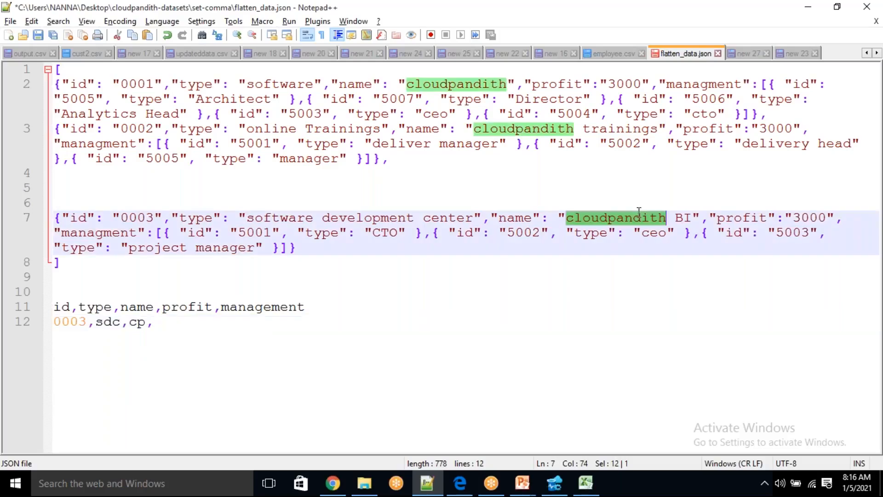
pyautogui.doubleClick(137, 322)
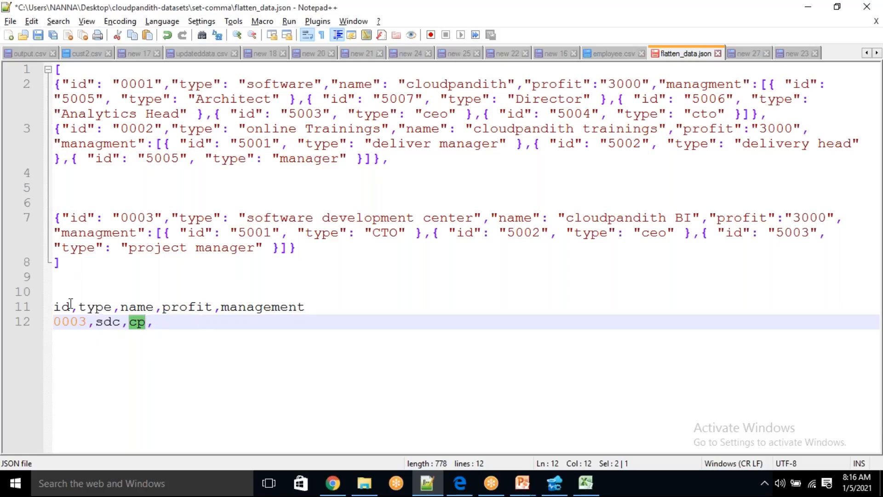
pyautogui.click(175, 321)
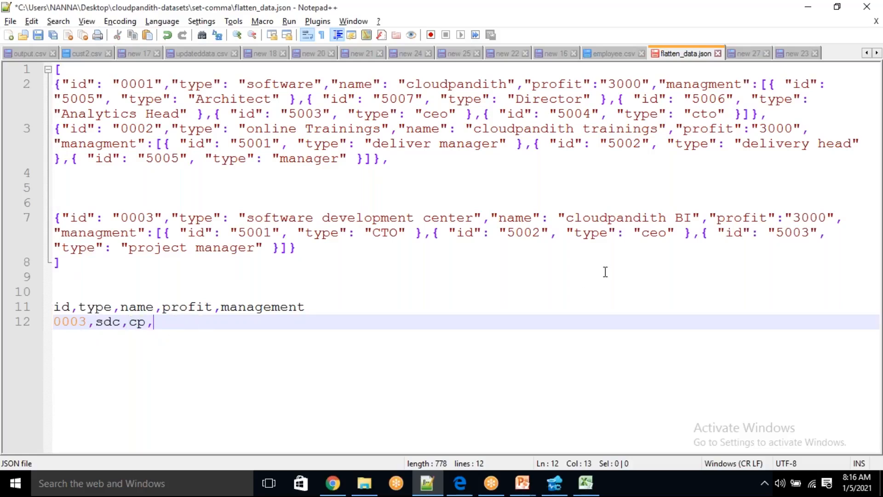
pyautogui.write('3000,')
pyautogui.doubleClick(295, 307)
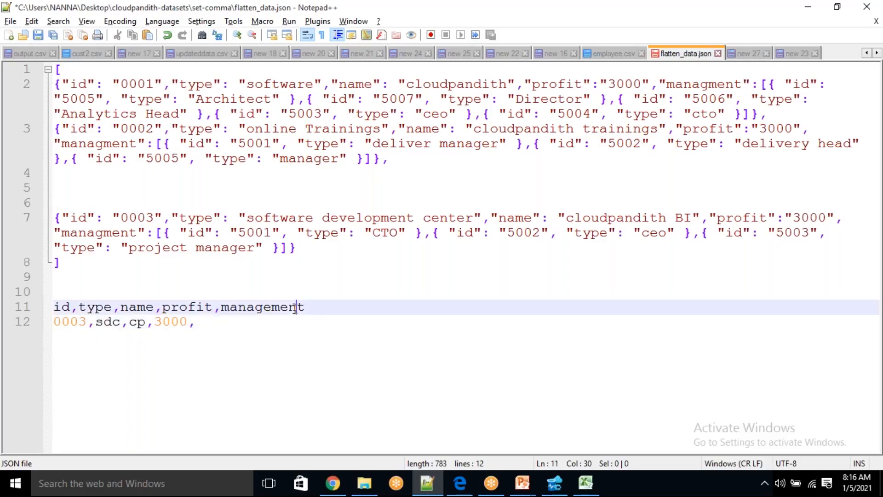
pyautogui.moveTo(157, 234); pyautogui.dragTo(304, 247)
pyautogui.hotkey('ctrl', 'c')
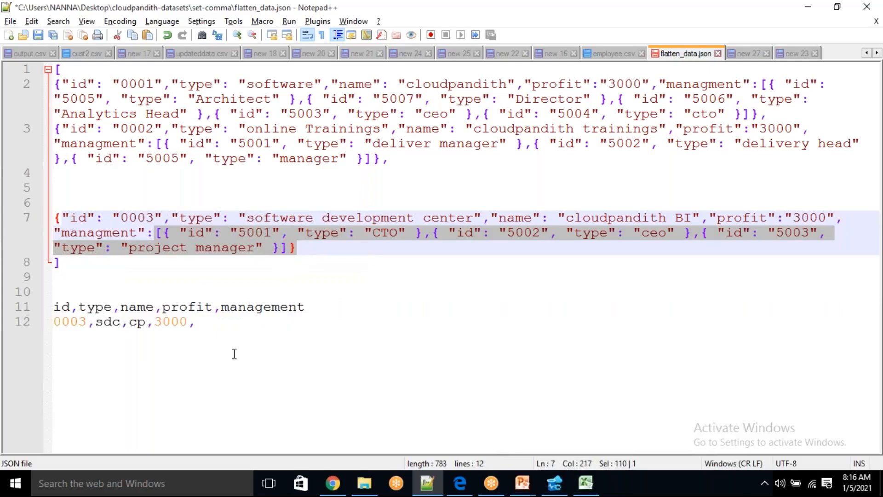
pyautogui.click(213, 318)
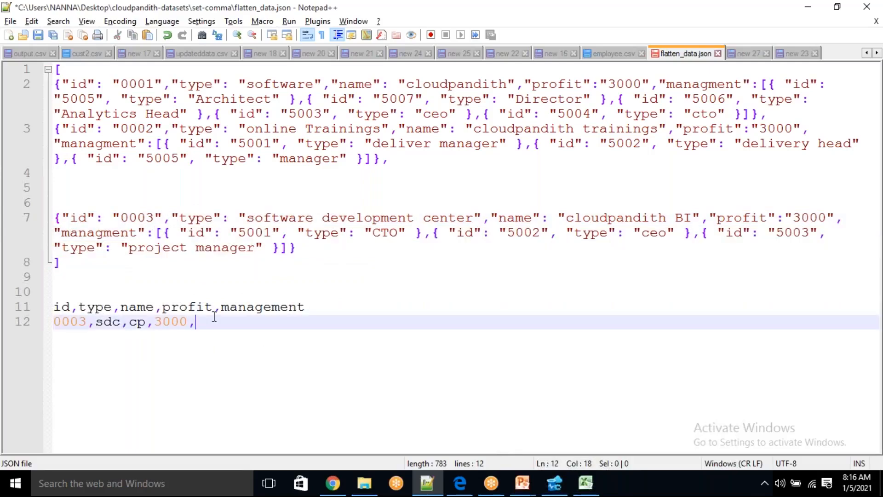
pyautogui.hotkey('ctrl', 'v')
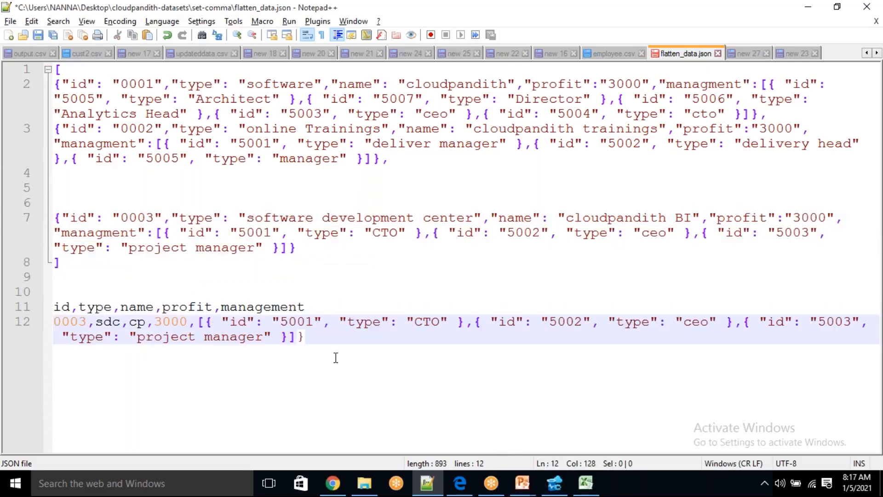
# Step: Repeat the header line below the 0003 example row
pyautogui.click(311, 304)
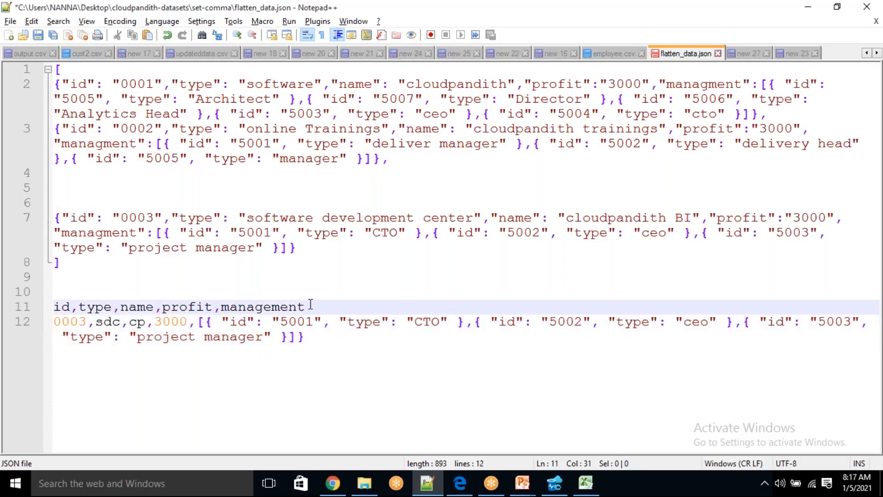
pyautogui.hotkey('shift', 'Home')
pyautogui.hotkey('ctrl', 'c')
pyautogui.click(76, 393)
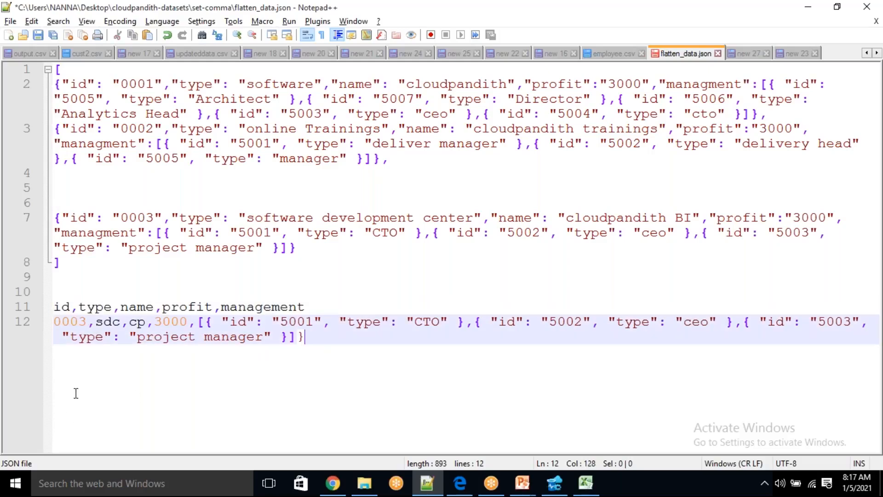
pyautogui.press('Return')
pyautogui.press('Return')
pyautogui.hotkey('ctrl', 'v')
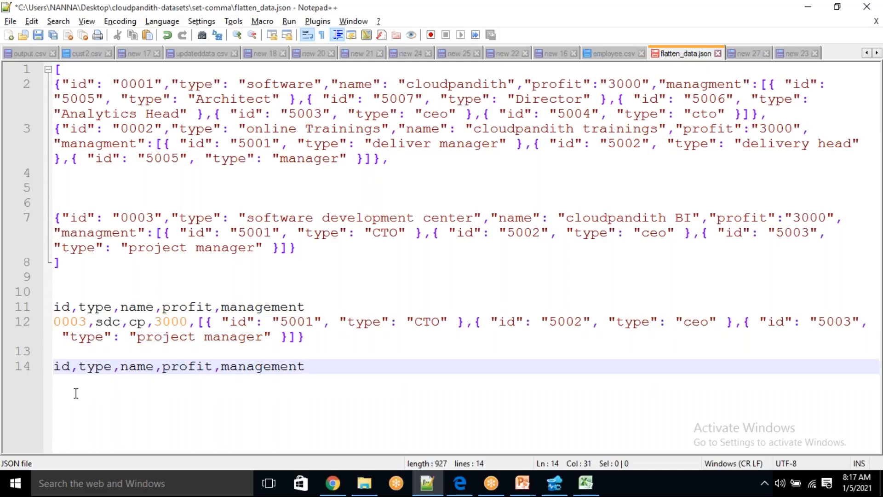
# Step: Change the repeated header to end with managementid,managmenttype
pyautogui.write('.id')
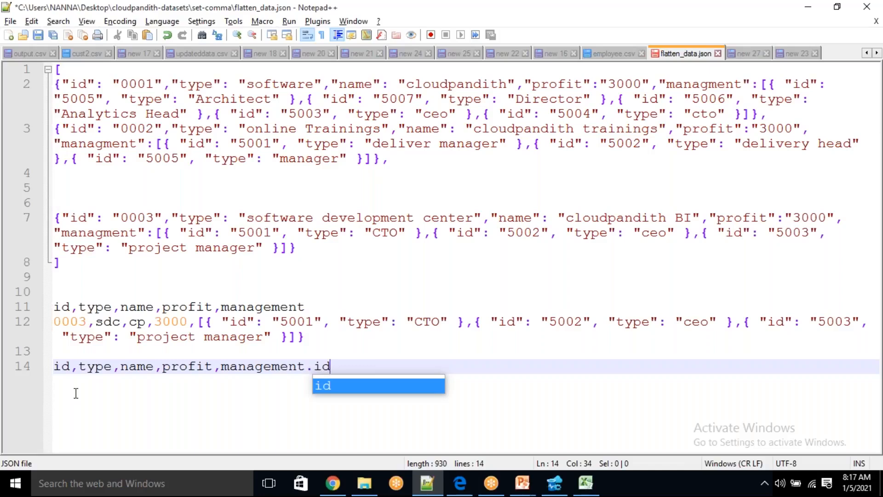
pyautogui.press('BackSpace')
pyautogui.press('BackSpace')
pyautogui.press('BackSpace')
pyautogui.write('id,')
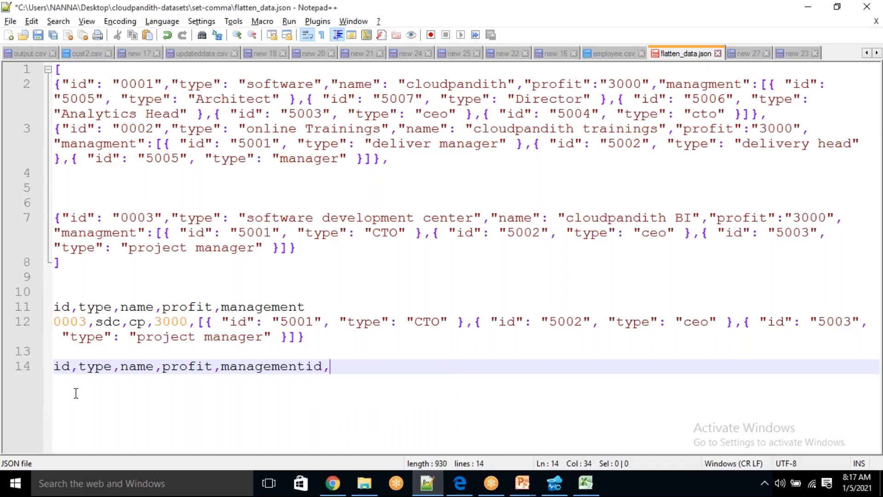
pyautogui.write('managment')
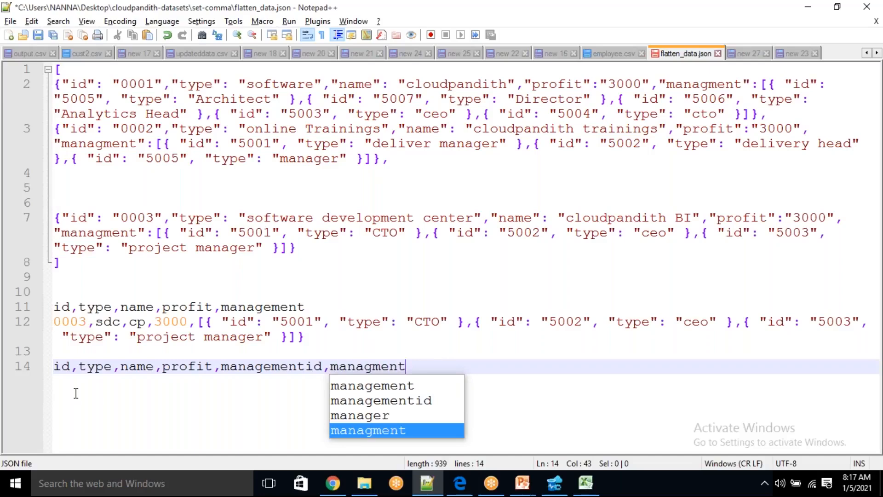
pyautogui.write('type')
pyautogui.press('Return')
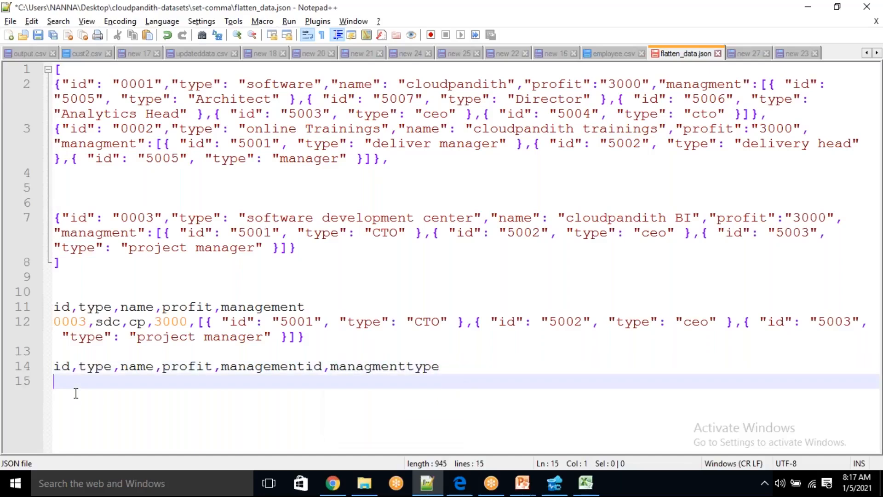
# Step: Copy the leading values 0003,sdc,cp,3000 onto three new lines
pyautogui.click(194, 322)
pyautogui.hotkey('shift', 'Home')
pyautogui.hotkey('ctrl', 'c')
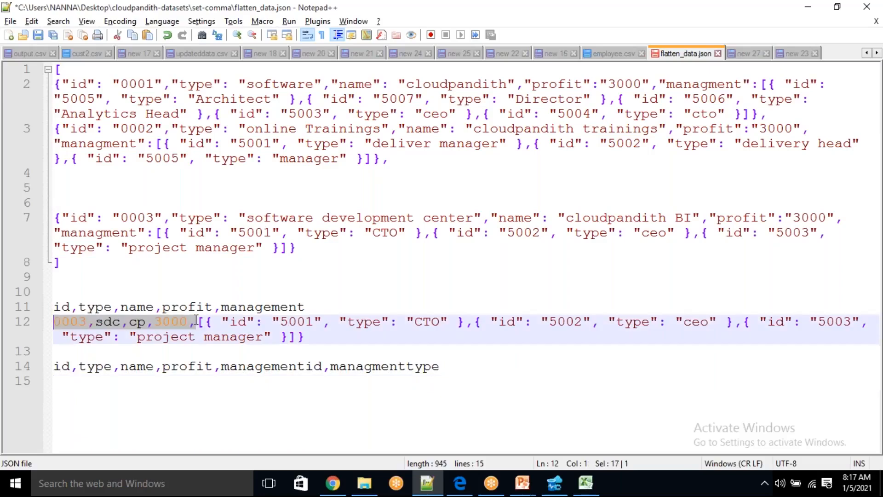
pyautogui.click(83, 390)
pyautogui.hotkey('ctrl', 'v')
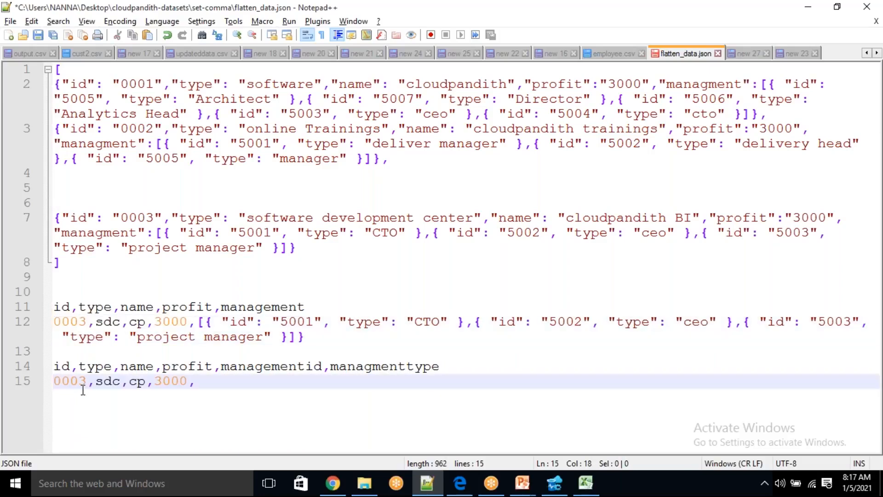
pyautogui.press('Return')
pyautogui.hotkey('ctrl', 'v')
pyautogui.press('Return')
pyautogui.hotkey('ctrl', 'v')
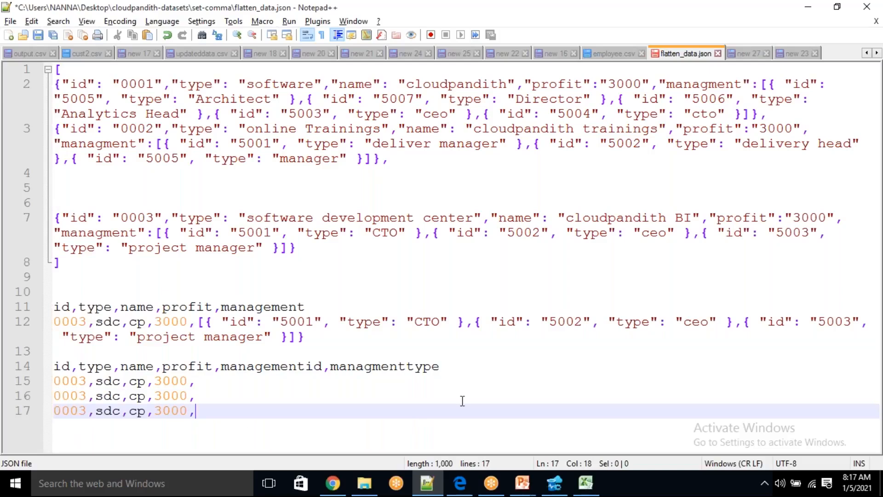
# Step: Append management ids and types: 5001 CTO, 5002 ceo, 5003 project manager
pyautogui.doubleClick(295, 323)
pyautogui.click(233, 378)
pyautogui.write('50001')
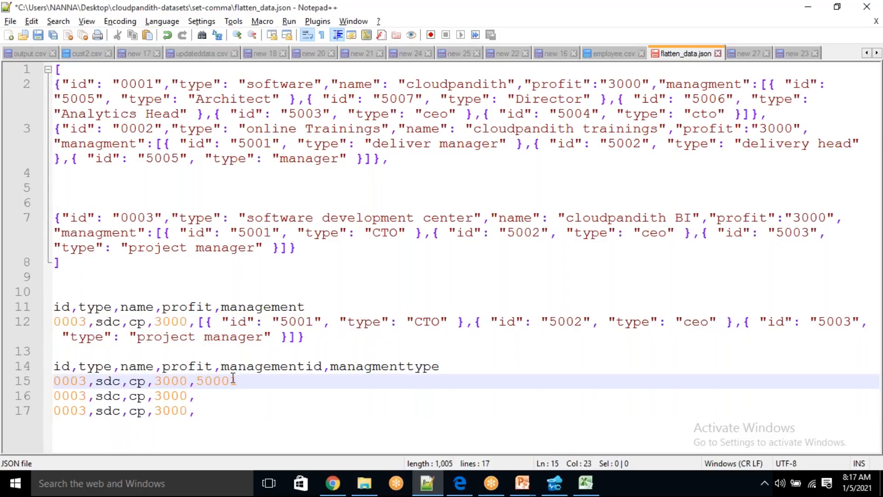
pyautogui.press('BackSpace')
pyautogui.write(',')
pyautogui.write('CTO')
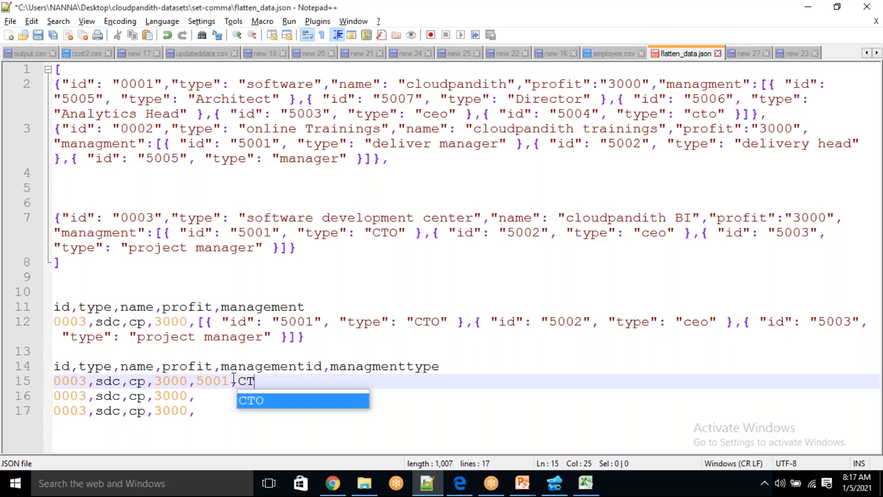
pyautogui.click(221, 399)
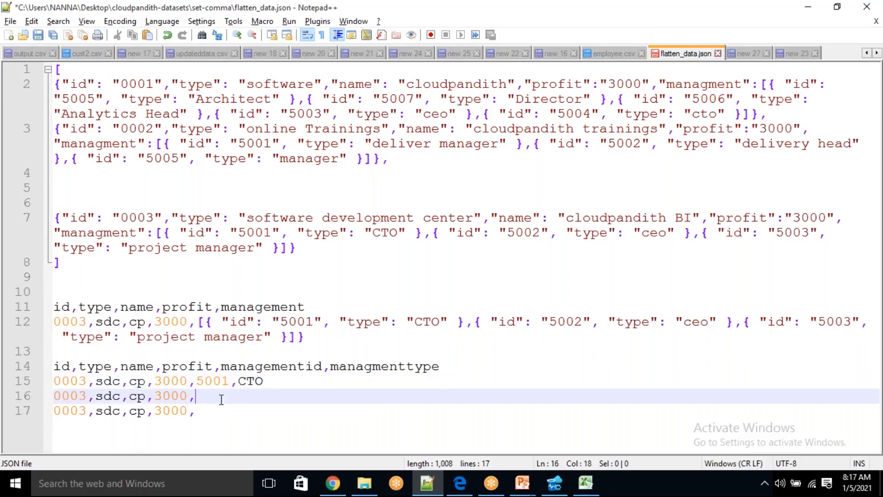
pyautogui.write('5002,ceo')
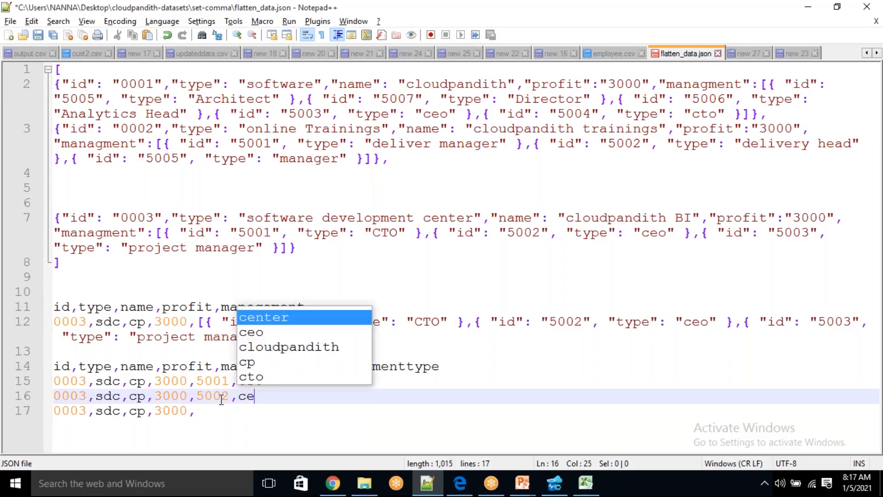
pyautogui.click(210, 413)
pyautogui.write('5000')
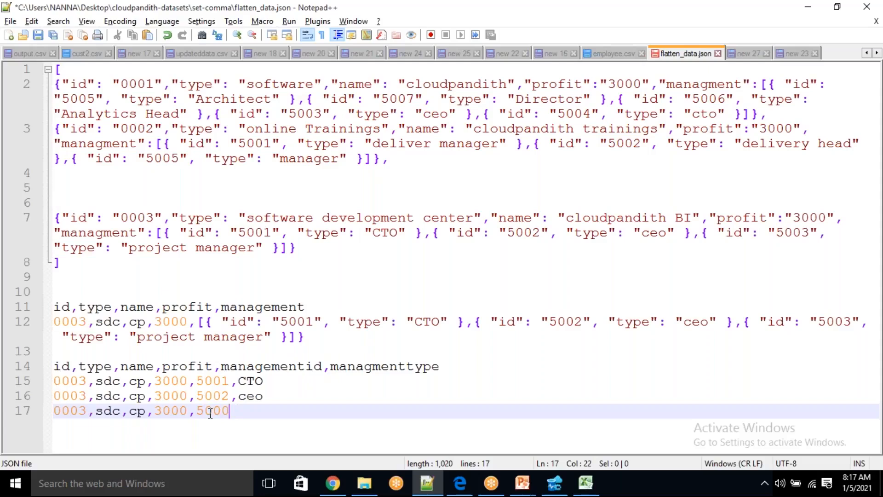
pyautogui.press('BackSpace')
pyautogui.write('3,project manager')
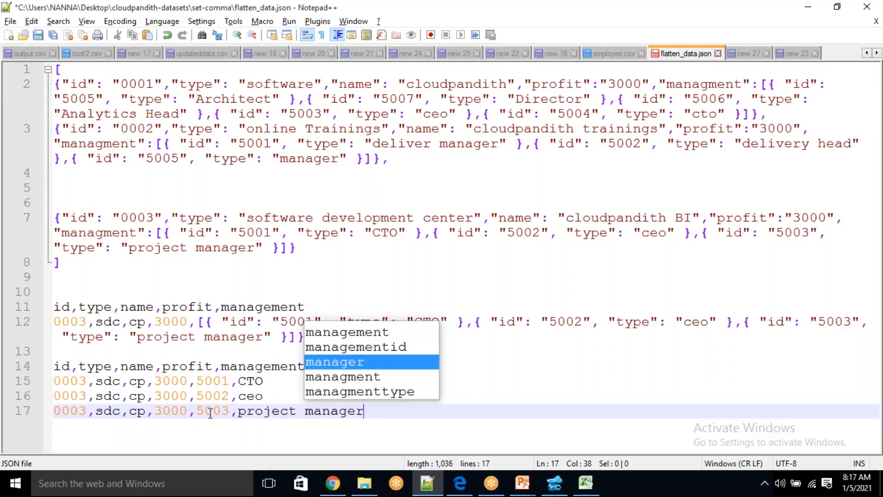
pyautogui.press('Escape')
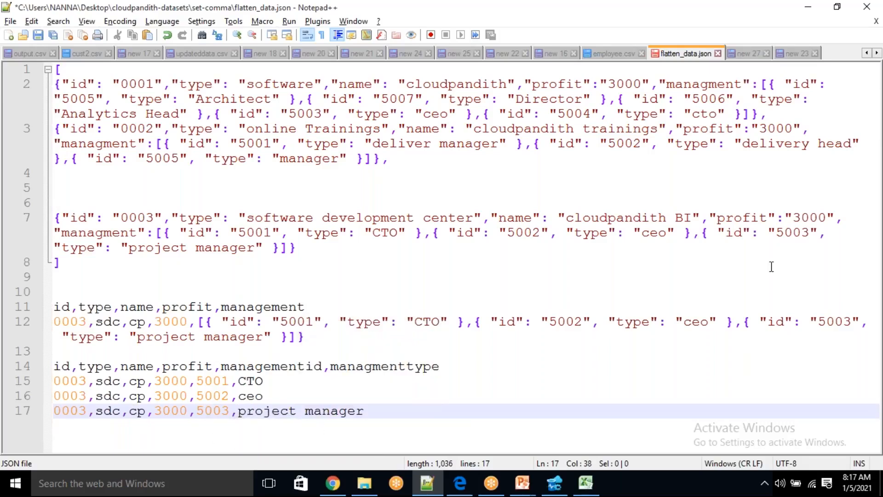
pyautogui.click(865, 89)
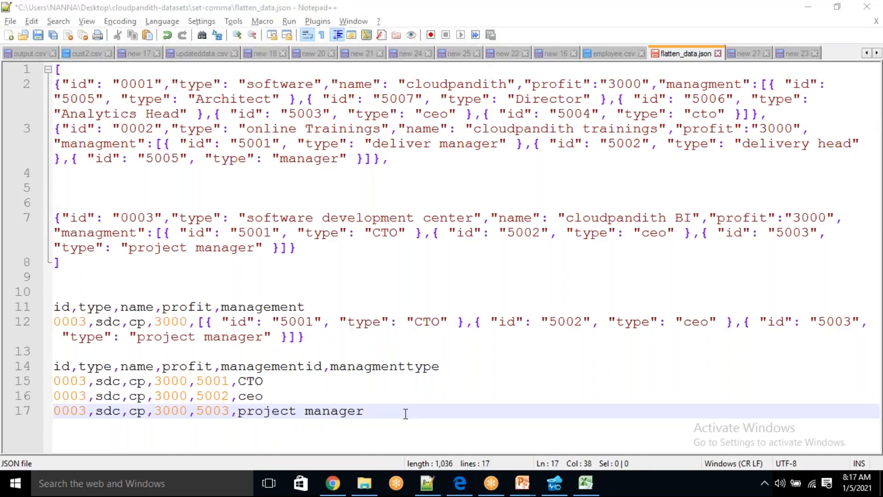
pyautogui.moveTo(324, 343); pyautogui.dragTo(222, 307)
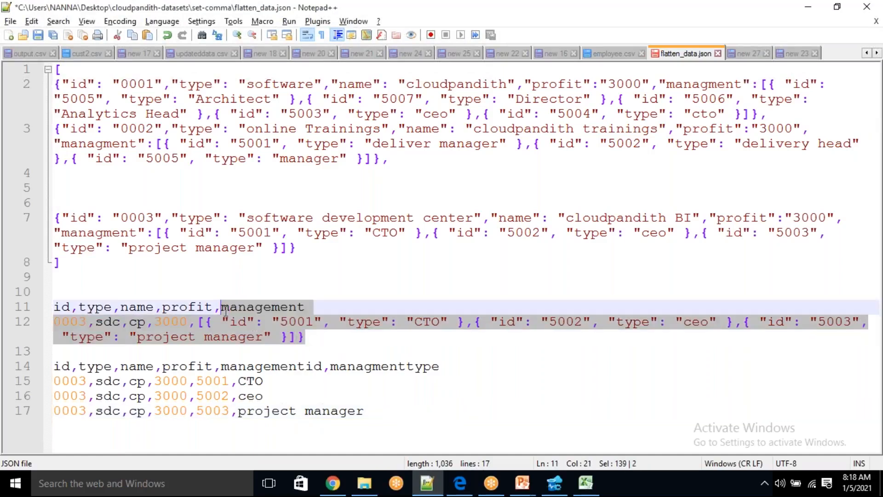
pyautogui.moveTo(382, 413); pyautogui.dragTo(163, 366)
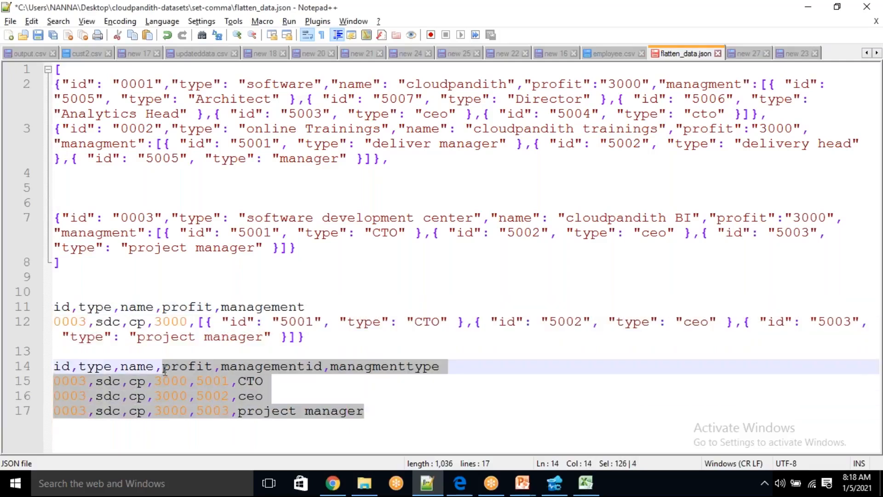
pyautogui.click(423, 409)
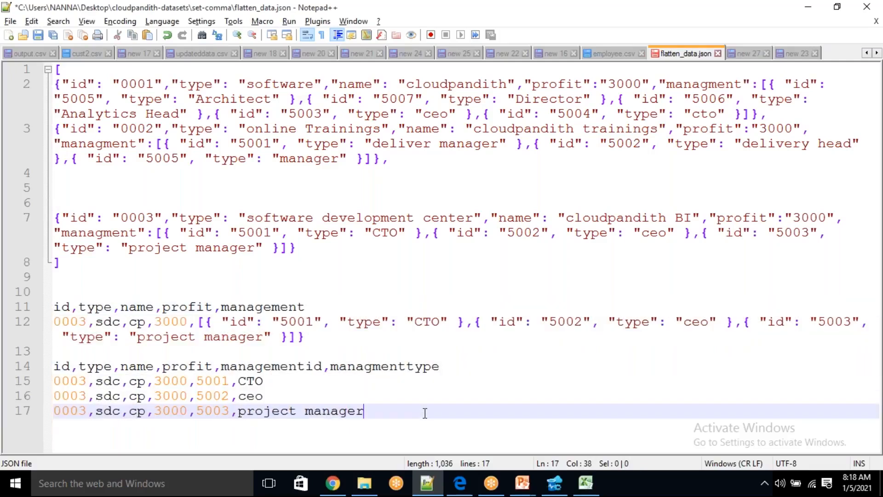
pyautogui.click(748, 188)
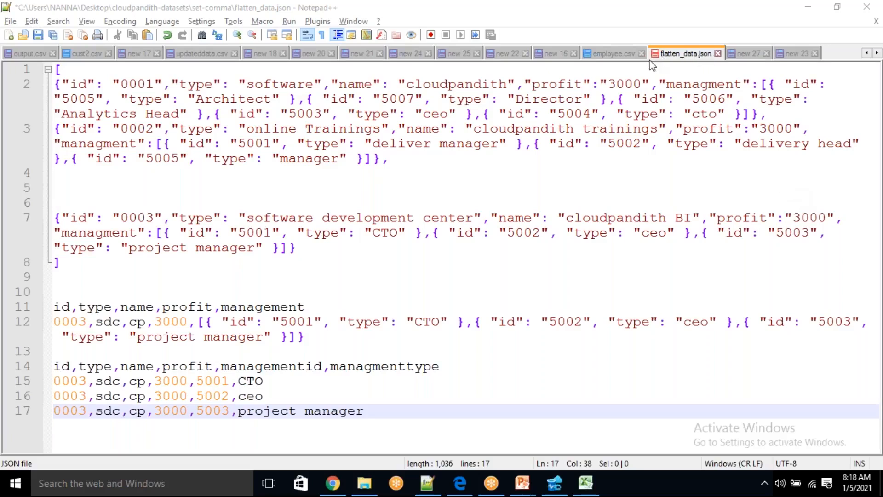
pyautogui.moveTo(411, 416); pyautogui.dragTo(137, 381)
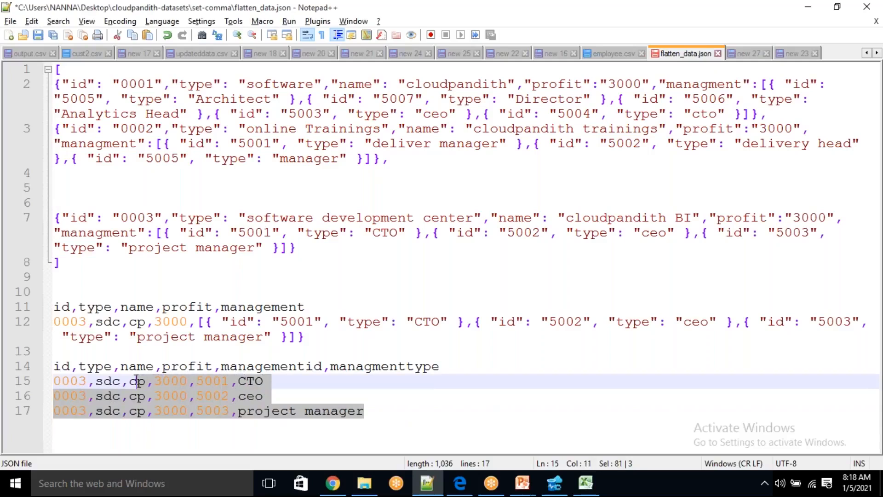
# Step: Insert blank lines after the first record on line 2 of flatten_data.json
pyautogui.click(789, 111)
pyautogui.press('Return')
pyautogui.press('Return')
pyautogui.press('Return')
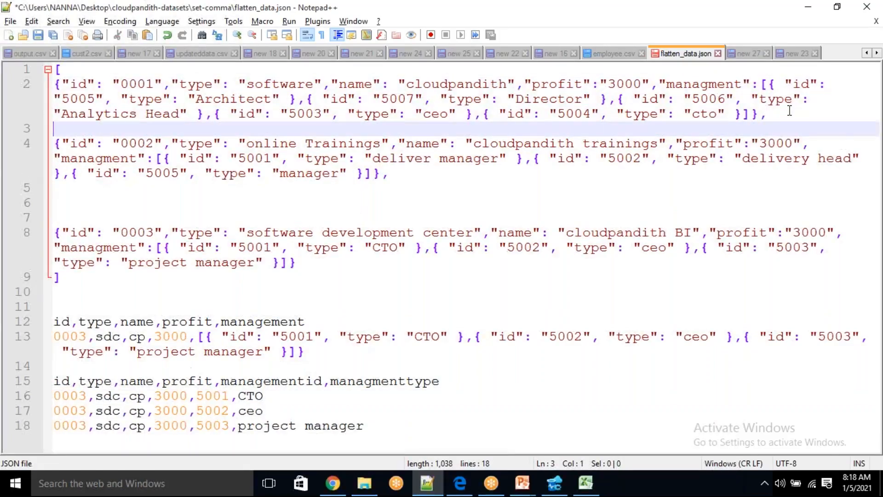
pyautogui.moveTo(790, 111); pyautogui.dragTo(52, 84)
pyautogui.doubleClick(143, 85)
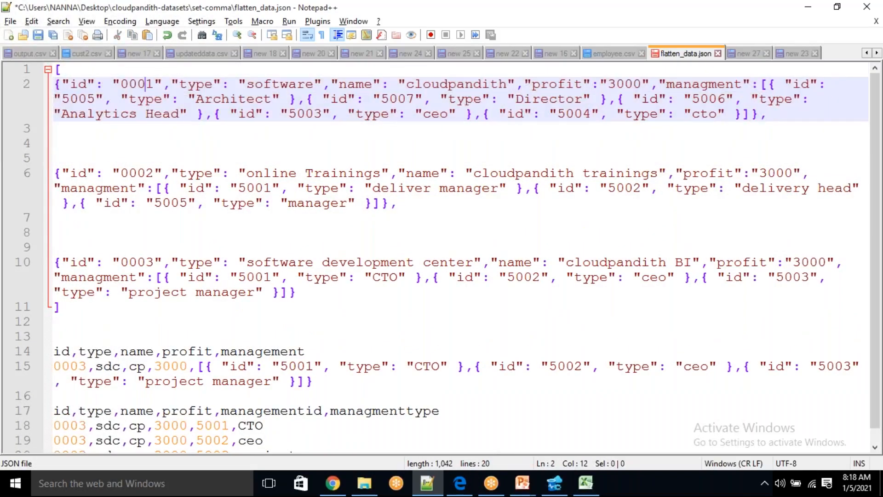
pyautogui.click(144, 86)
pyautogui.tripleClick(144, 86)
pyautogui.doubleClick(143, 86)
pyautogui.tripleClick(576, 95)
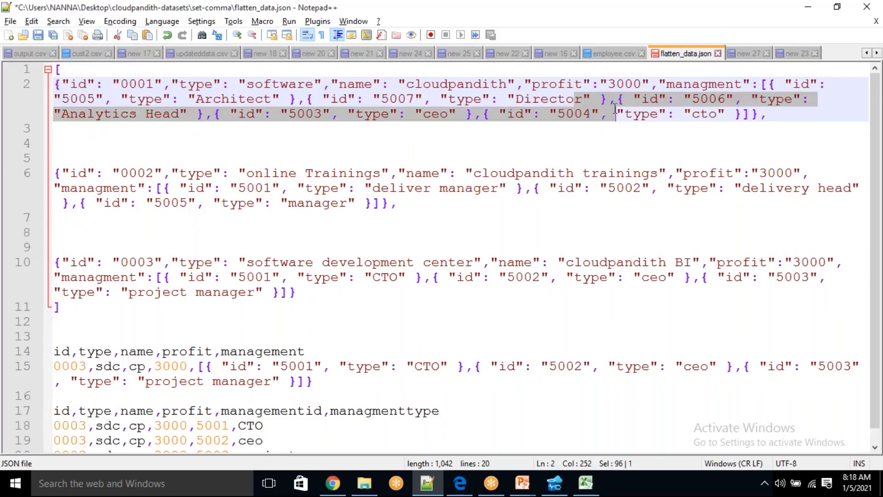
pyautogui.click(775, 117)
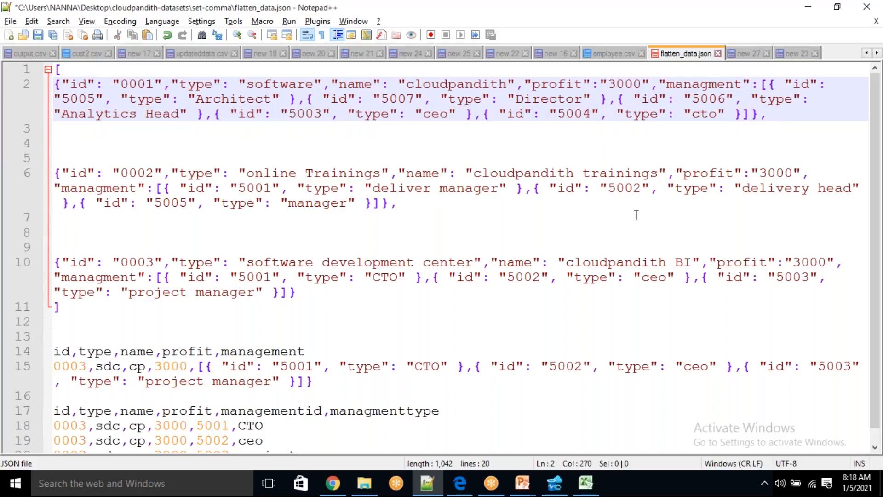
# Step: Review the first record's management entries and id values in flatten_data.json
pyautogui.click(617, 22)
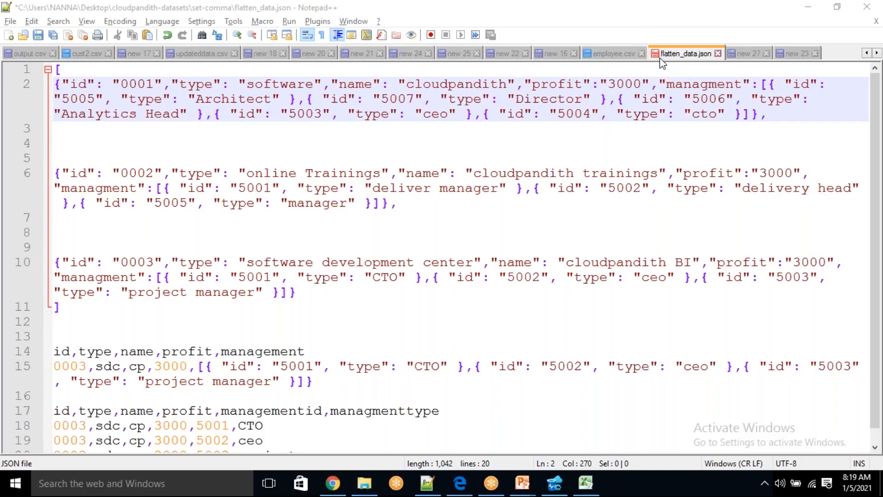
pyautogui.moveTo(767, 115); pyautogui.dragTo(128, 103)
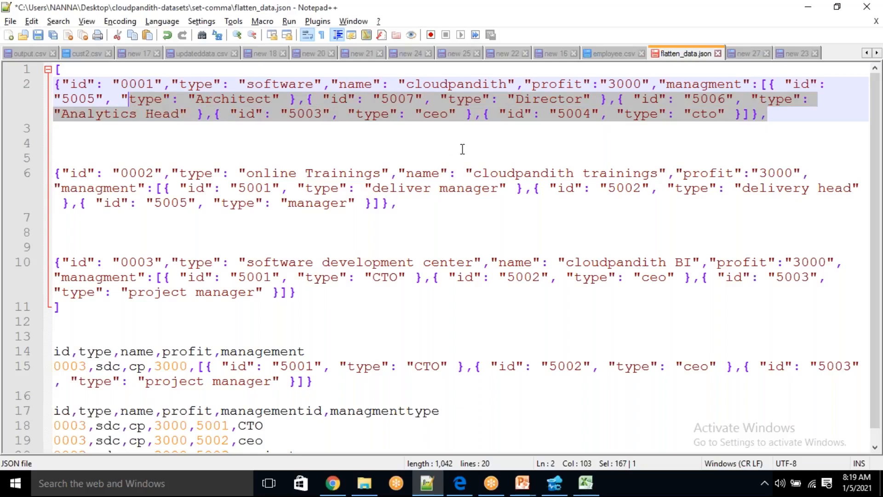
pyautogui.click(510, 127)
pyautogui.moveTo(793, 84); pyautogui.dragTo(811, 85)
pyautogui.click(799, 115)
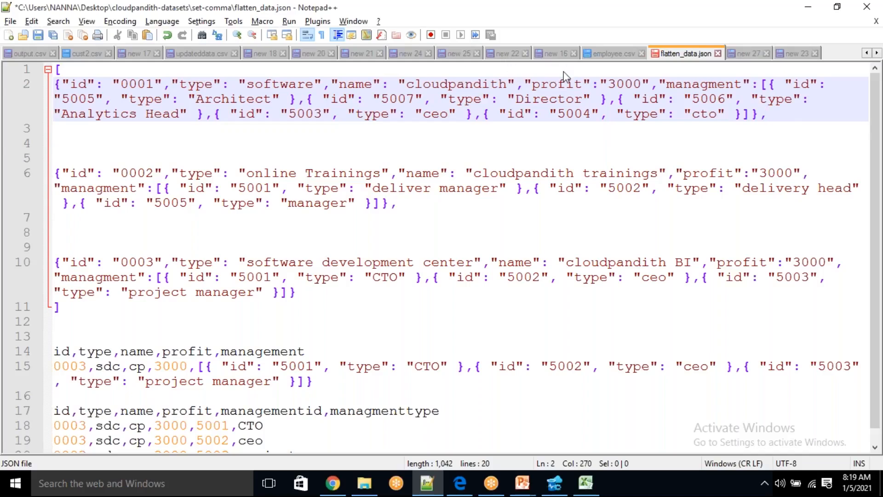
pyautogui.doubleClick(583, 113)
pyautogui.moveTo(768, 114); pyautogui.dragTo(16, 79)
pyautogui.click(317, 141)
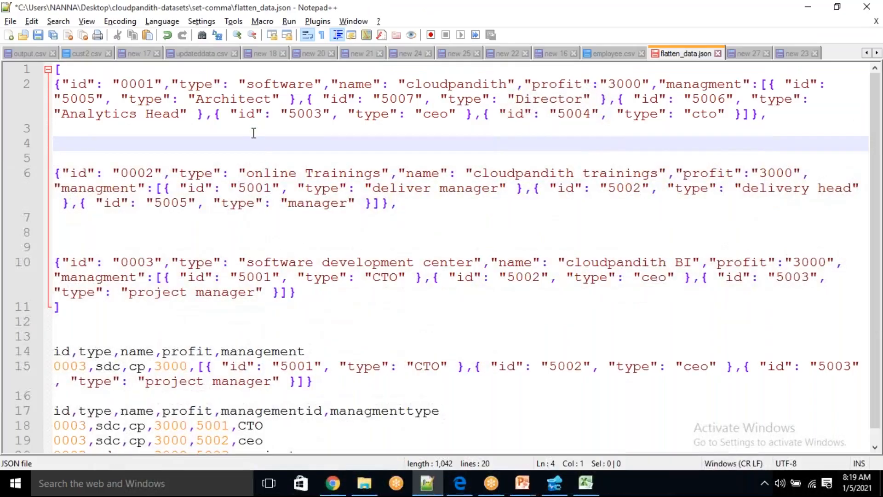
# Step: Review the three records and closing bracket in flatten_data.json
pyautogui.moveTo(253, 132); pyautogui.dragTo(178, 83)
pyautogui.moveTo(417, 200); pyautogui.dragTo(305, 175)
pyautogui.moveTo(321, 308); pyautogui.dragTo(220, 232)
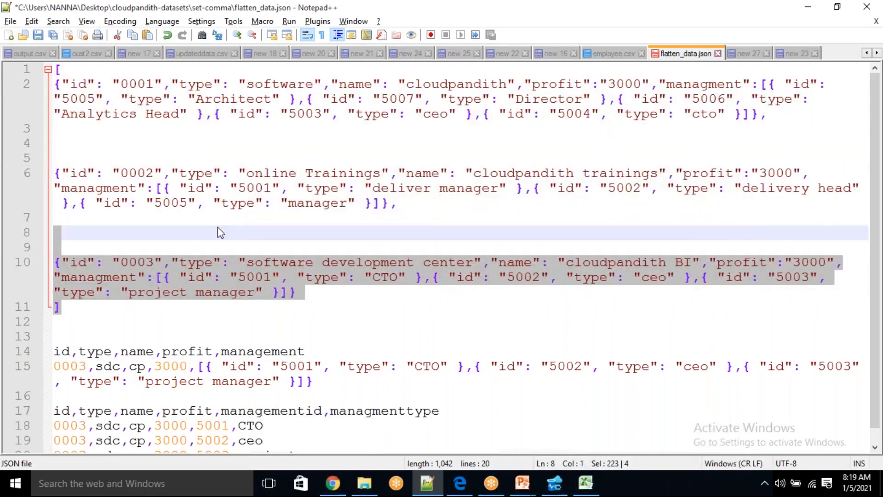
pyautogui.click(322, 307)
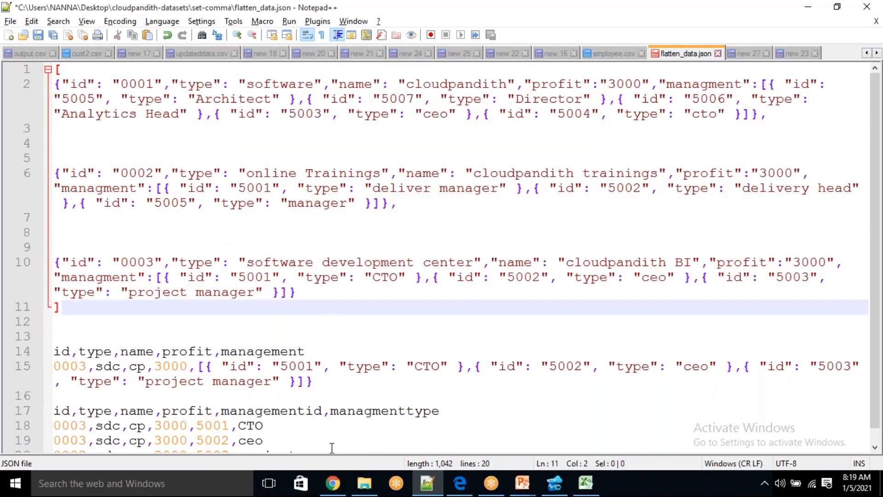
# Step: Refresh the sourcejson data preview in Data Factory
pyautogui.click(333, 483)
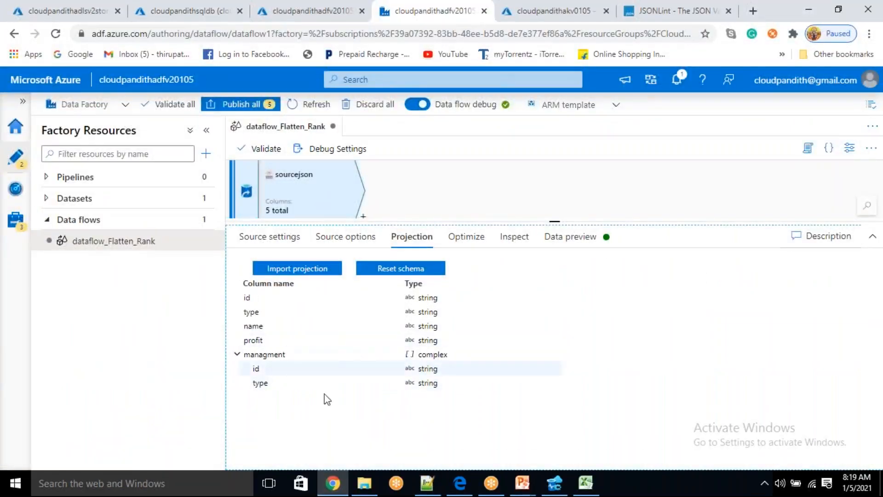
pyautogui.click(562, 242)
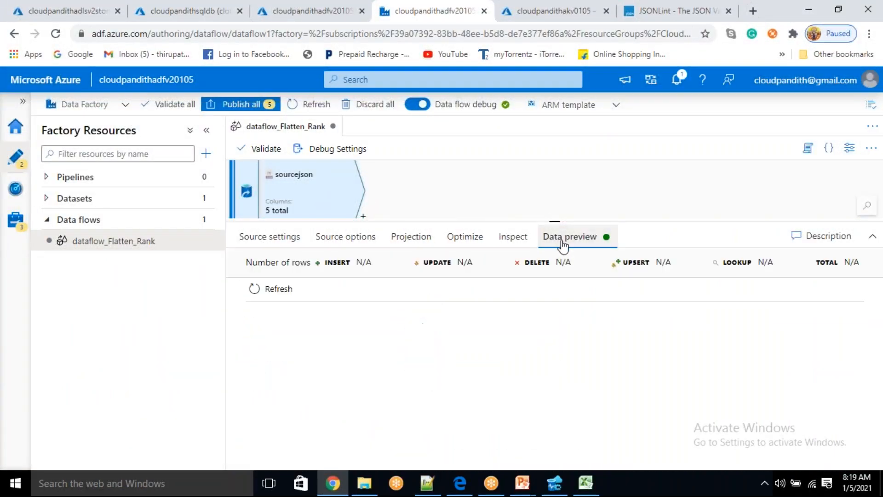
pyautogui.click(277, 290)
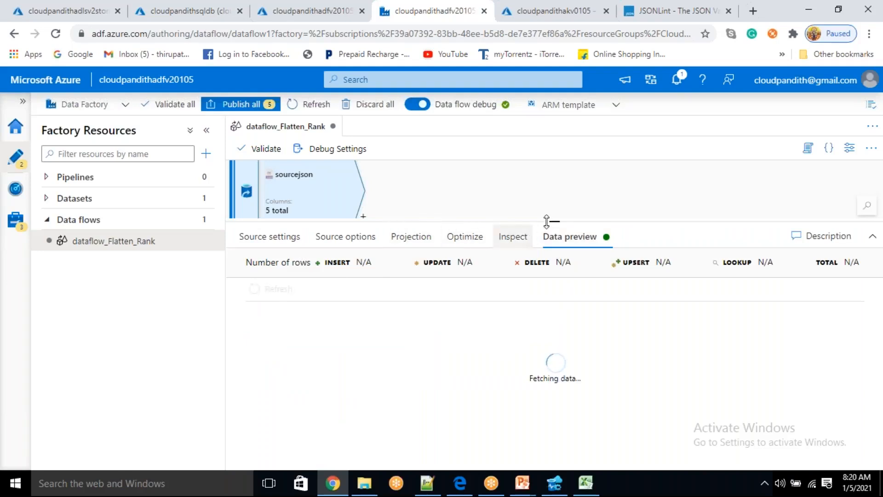
pyautogui.moveTo(555, 221); pyautogui.dragTo(554, 218)
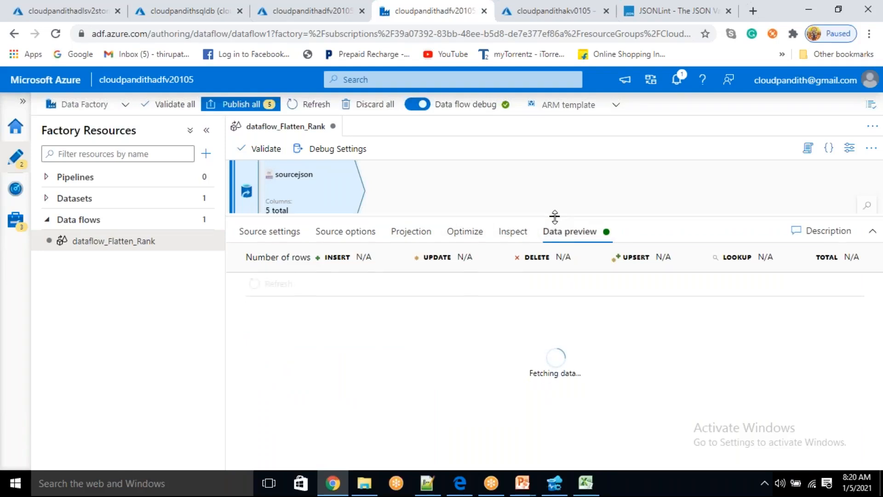
pyautogui.moveTo(554, 216)
pyautogui.mouseDown()
pyautogui.moveTo(555, 197)
pyautogui.moveTo(554, 211)
pyautogui.mouseUp()
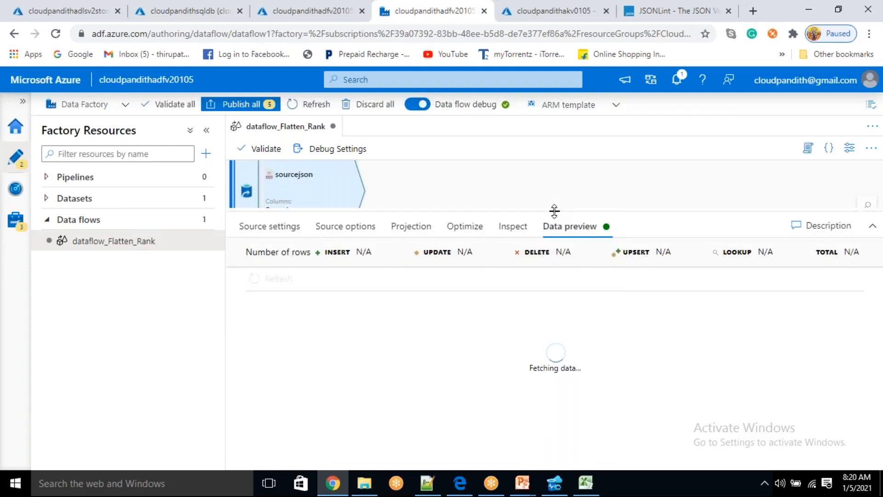
pyautogui.moveTo(554, 211); pyautogui.dragTo(554, 217)
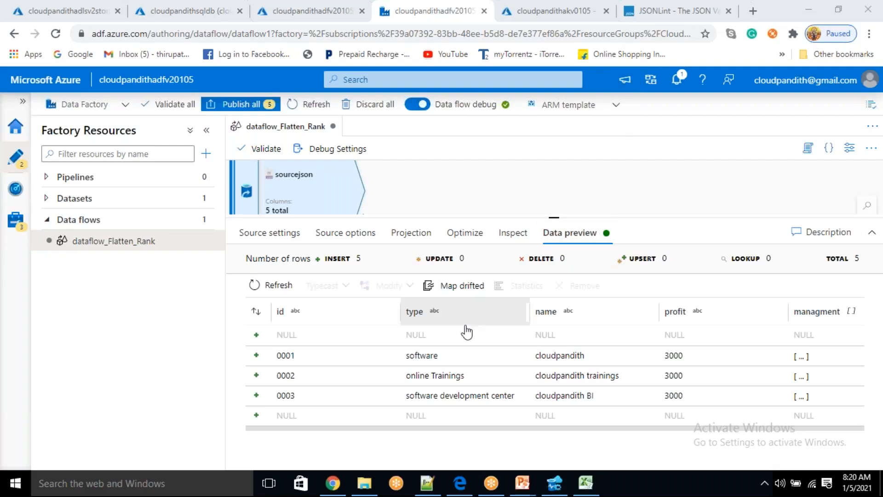
# Step: Inspect the _corrupt_record column and the NULL rows in the preview
pyautogui.moveTo(426, 430); pyautogui.dragTo(709, 474)
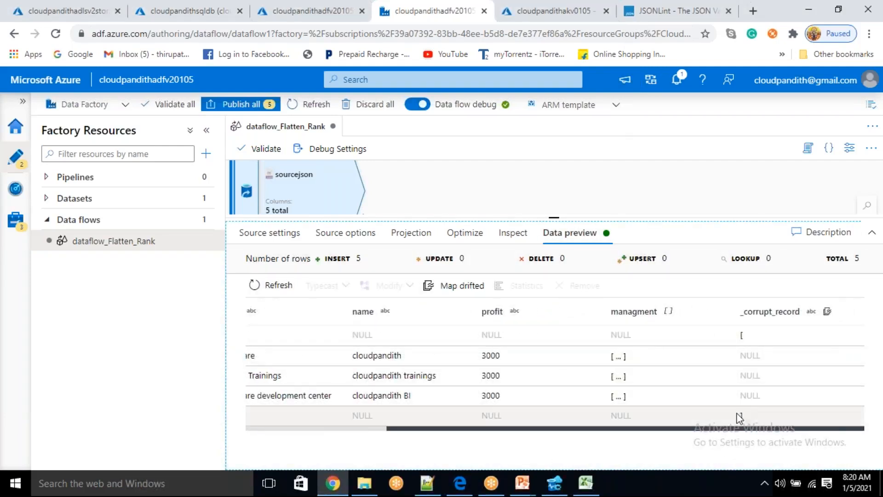
pyautogui.click(740, 415)
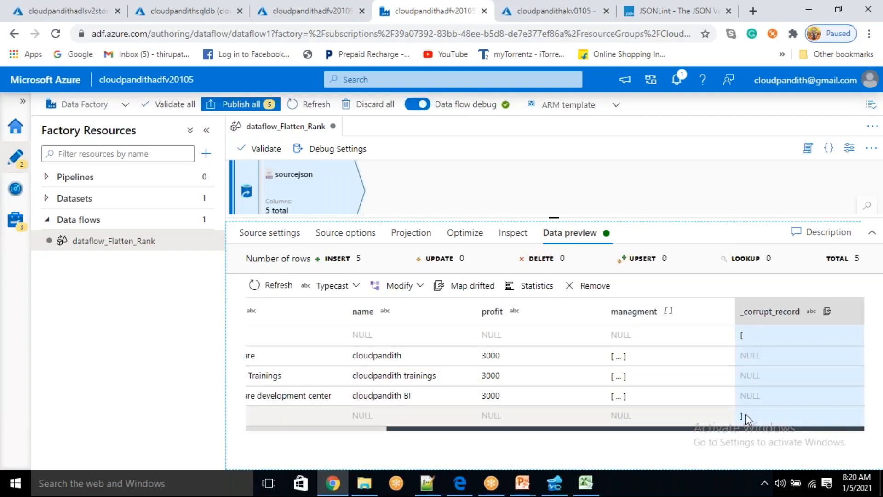
pyautogui.moveTo(728, 432); pyautogui.dragTo(686, 432)
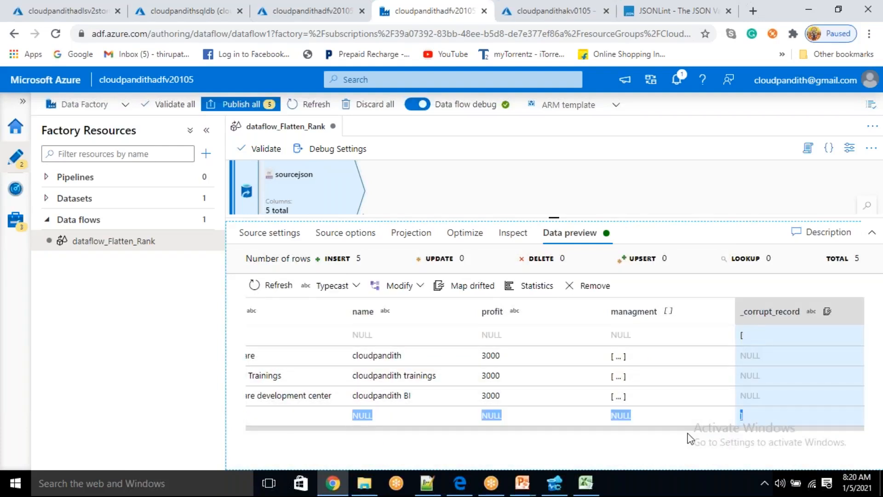
# Step: Set sourcejson's JSON document form to Array of documents and refresh the preview
pyautogui.click(346, 239)
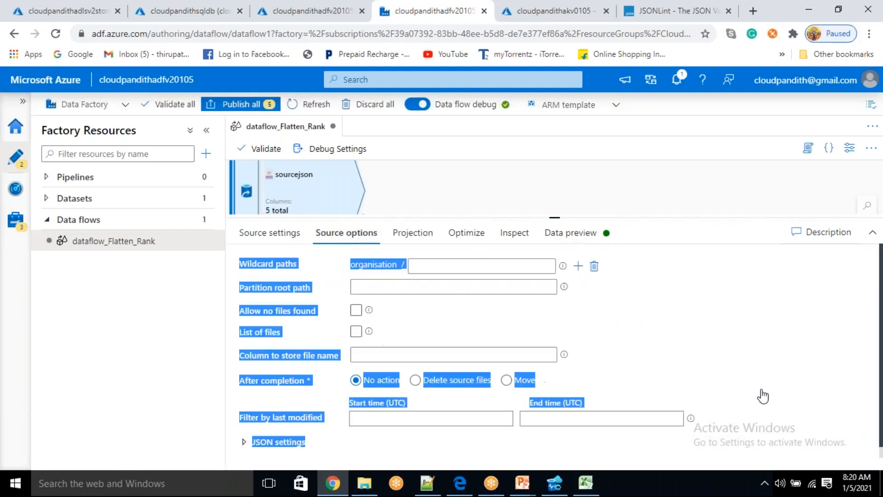
pyautogui.click(716, 329)
pyautogui.scroll(-1, 522, 398)
pyautogui.scroll(1, 522, 399)
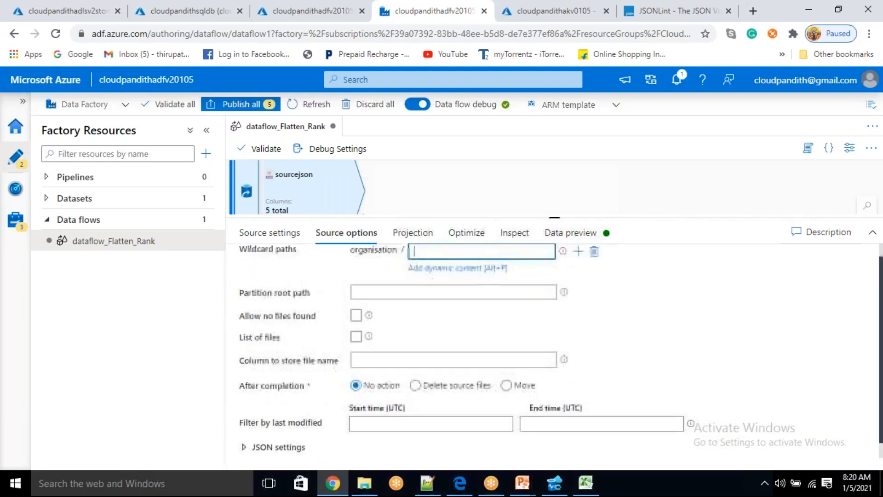
pyautogui.scroll(-1, 460, 407)
pyautogui.click(270, 433)
pyautogui.scroll(-2, 460, 391)
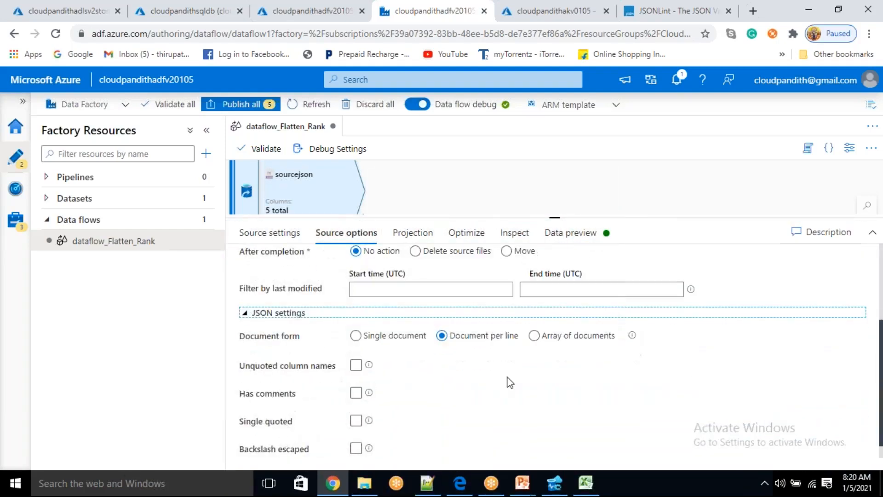
pyautogui.click(535, 340)
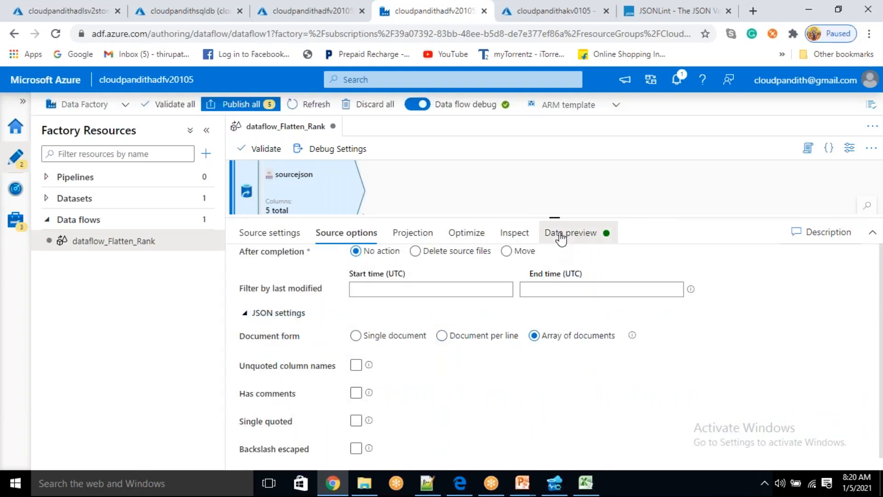
pyautogui.click(559, 233)
pyautogui.click(279, 285)
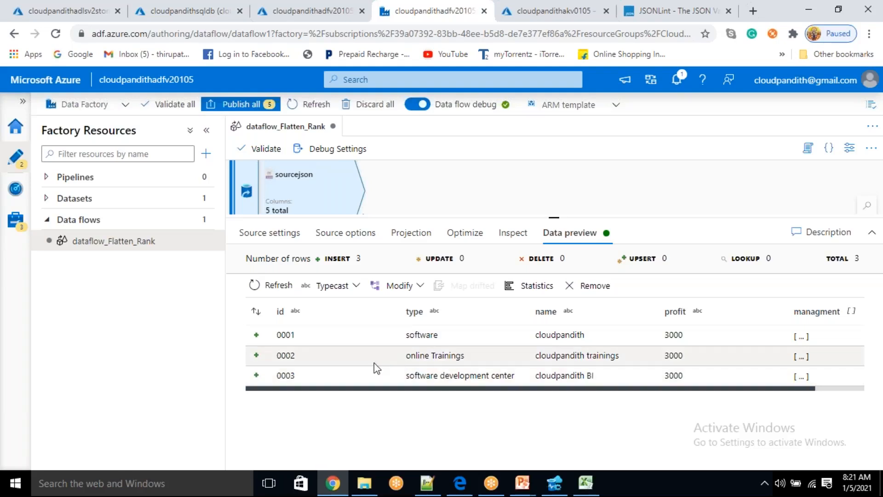
pyautogui.click(357, 235)
pyautogui.scroll(-3, 505, 368)
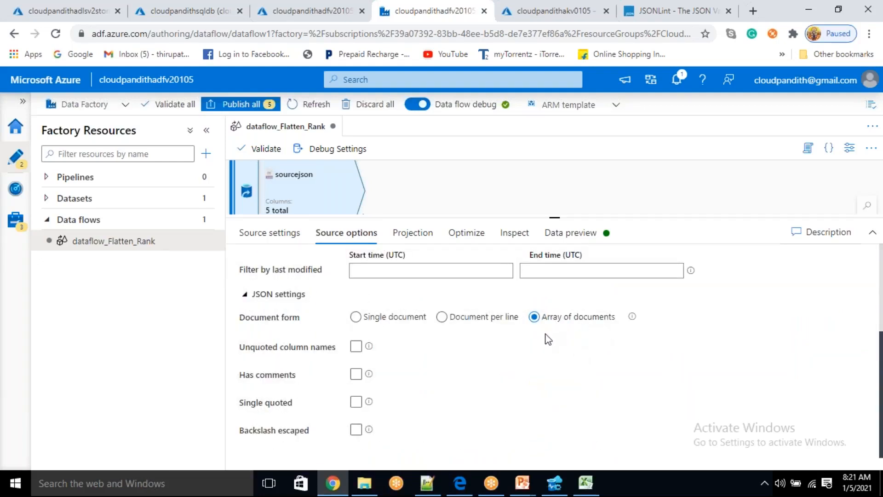
pyautogui.scroll(3, 547, 339)
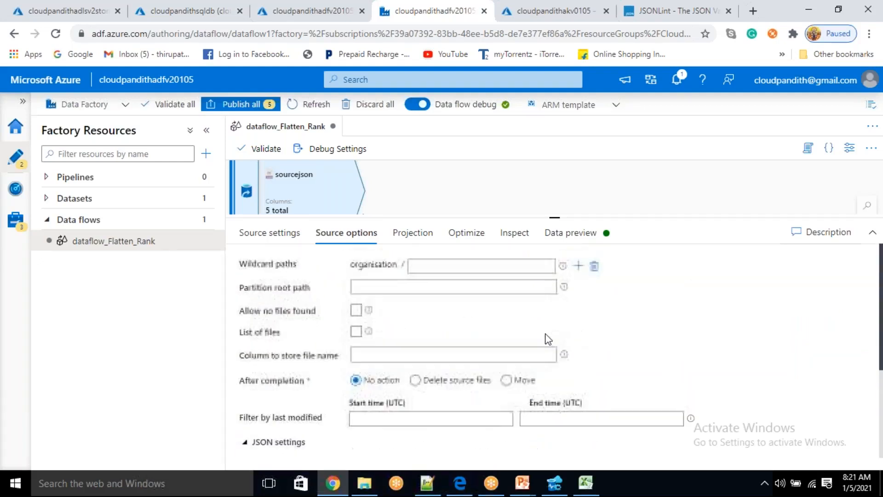
pyautogui.click(566, 240)
pyautogui.doubleClick(297, 338)
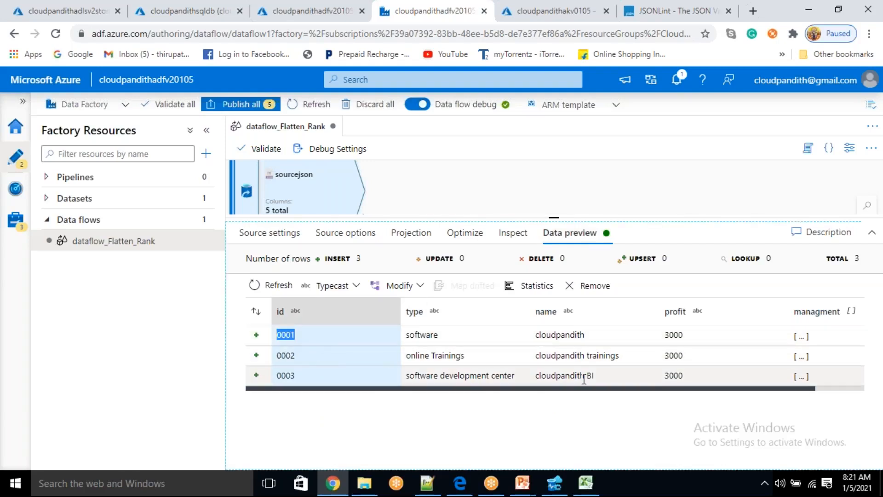
pyautogui.moveTo(746, 382); pyautogui.dragTo(760, 388)
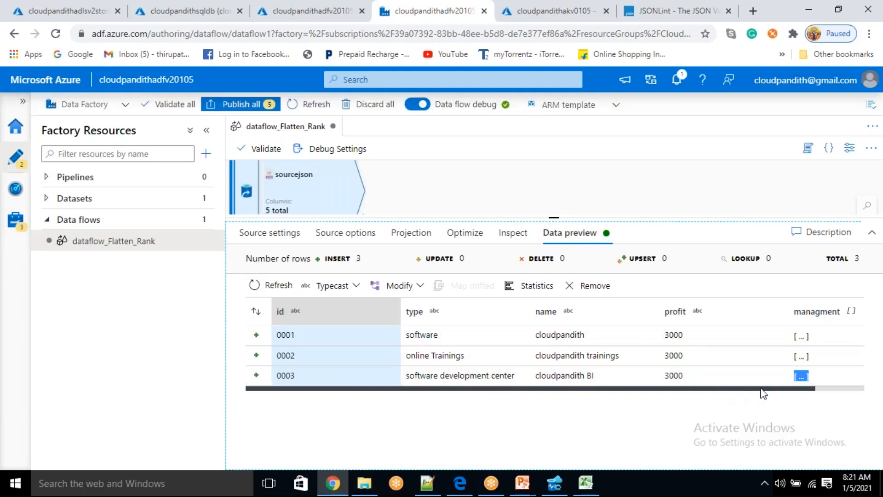
pyautogui.moveTo(815, 396); pyautogui.dragTo(740, 335)
pyautogui.click(755, 335)
pyautogui.click(754, 336)
pyautogui.click(755, 336)
pyautogui.click(748, 337)
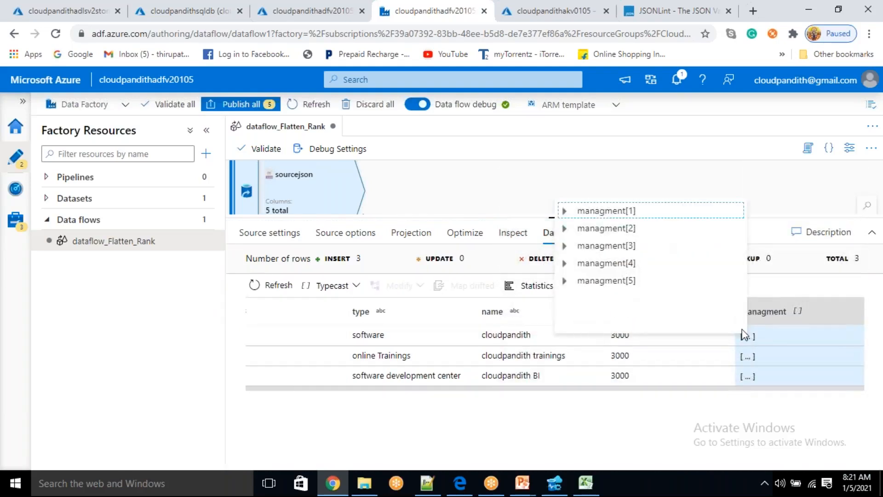
pyautogui.click(564, 211)
pyautogui.click(565, 263)
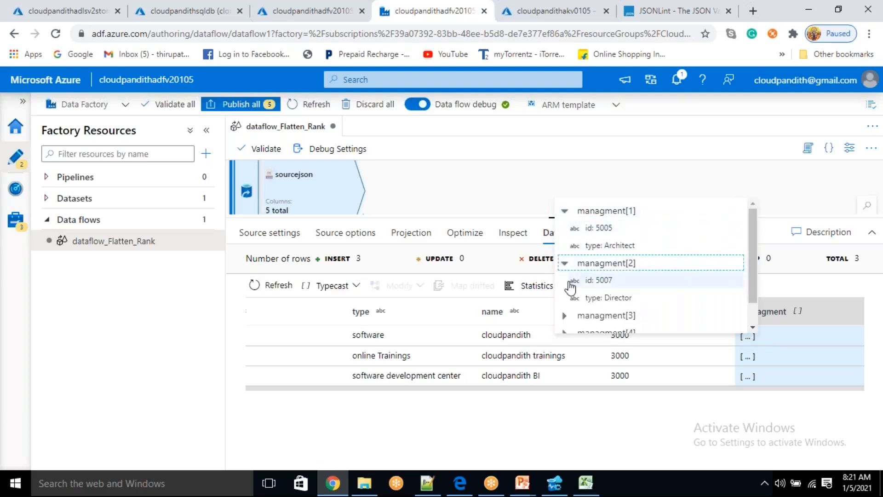
pyautogui.click(565, 315)
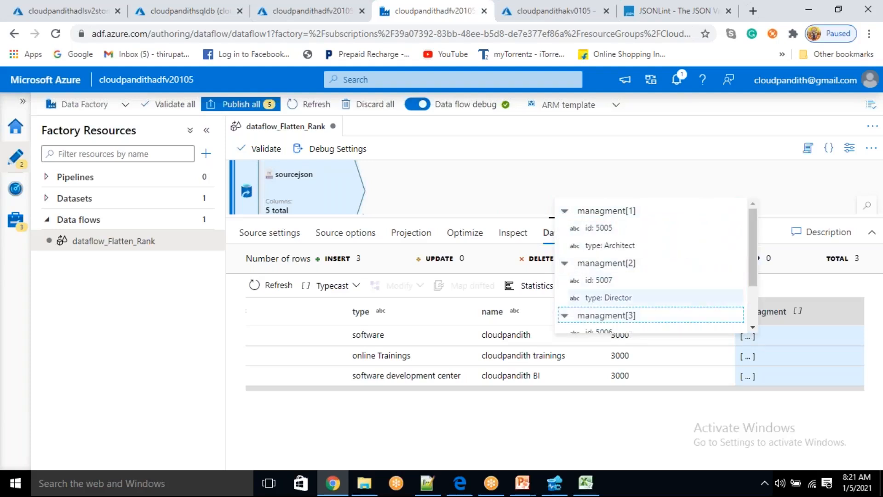
pyautogui.click(567, 305)
pyautogui.scroll(-1, 571, 308)
pyautogui.click(567, 323)
pyautogui.scroll(1, 642, 306)
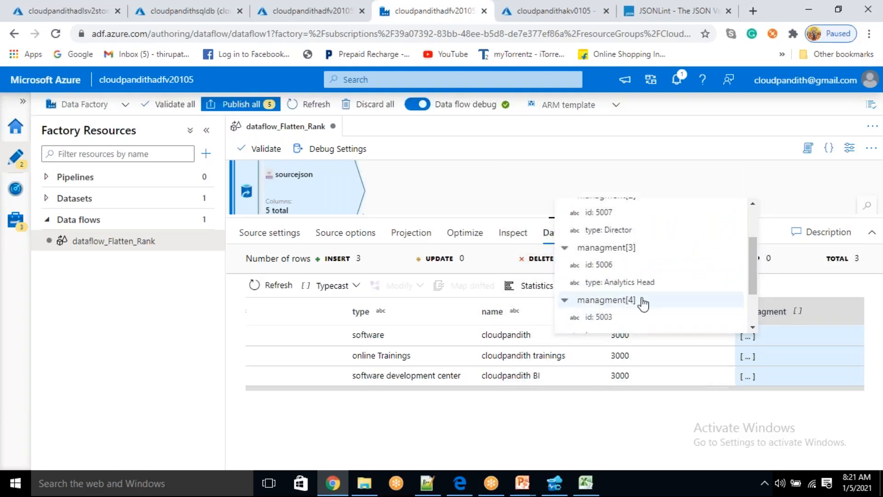
pyautogui.scroll(-2, 643, 303)
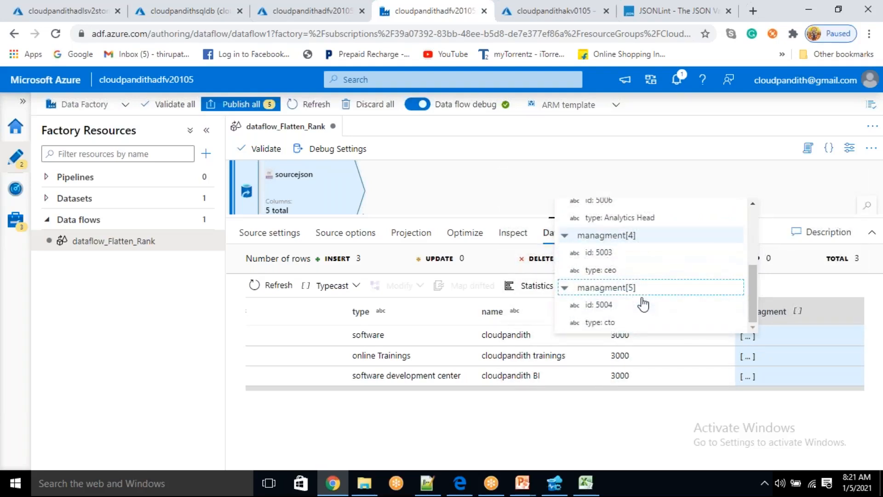
pyautogui.click(750, 357)
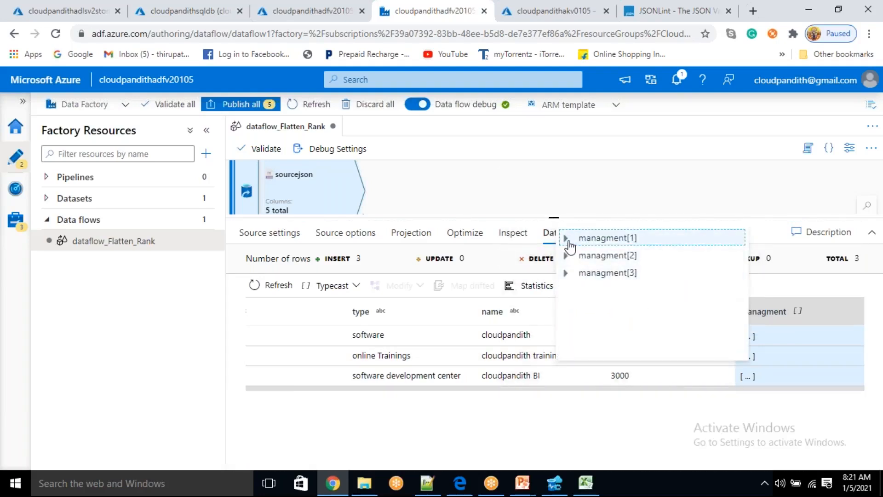
pyautogui.click(567, 238)
pyautogui.click(567, 291)
pyautogui.click(571, 342)
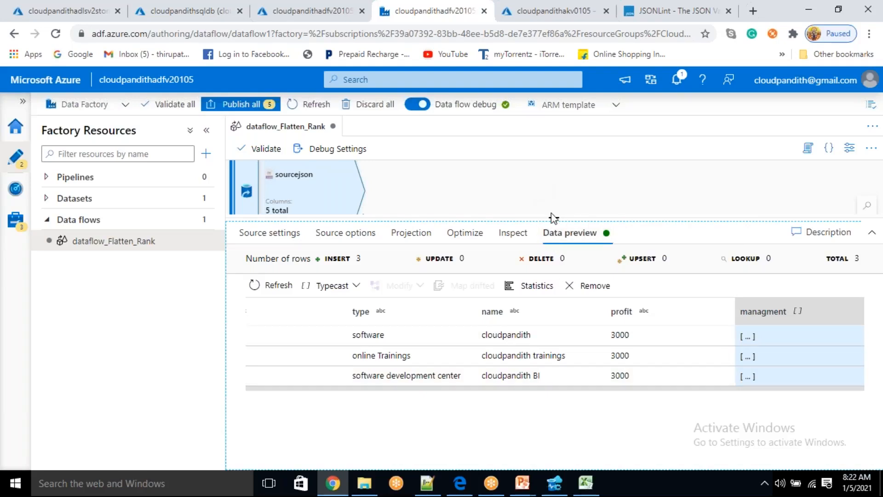
pyautogui.moveTo(554, 218); pyautogui.dragTo(554, 294)
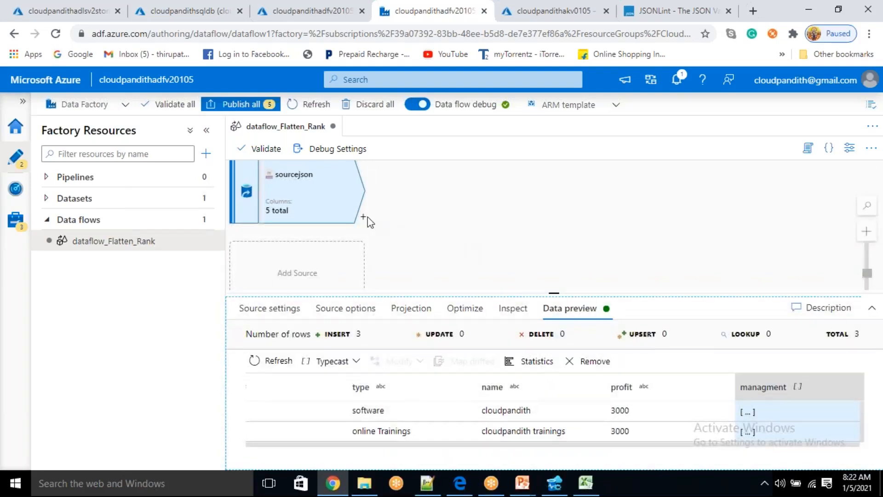
# Step: Add a Flatten transformation after sourcejson
pyautogui.click(365, 217)
pyautogui.scroll(-6, 421, 368)
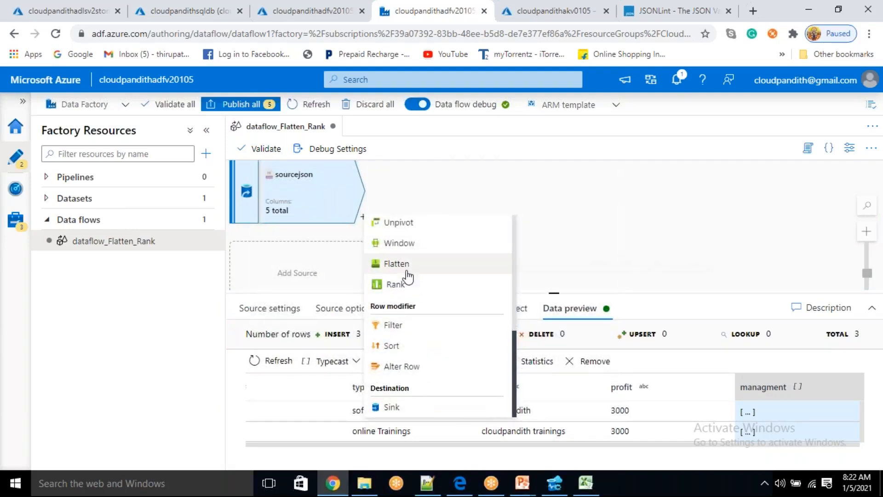
pyautogui.click(405, 269)
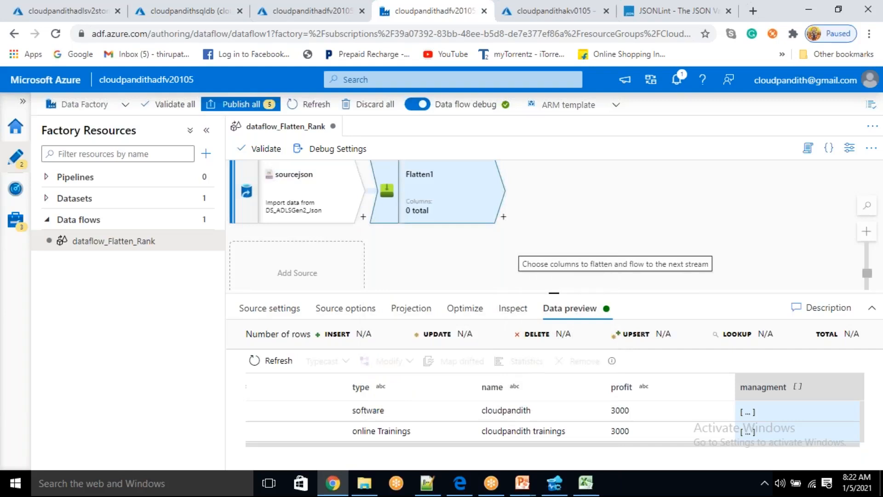
pyautogui.moveTo(554, 293); pyautogui.dragTo(554, 229)
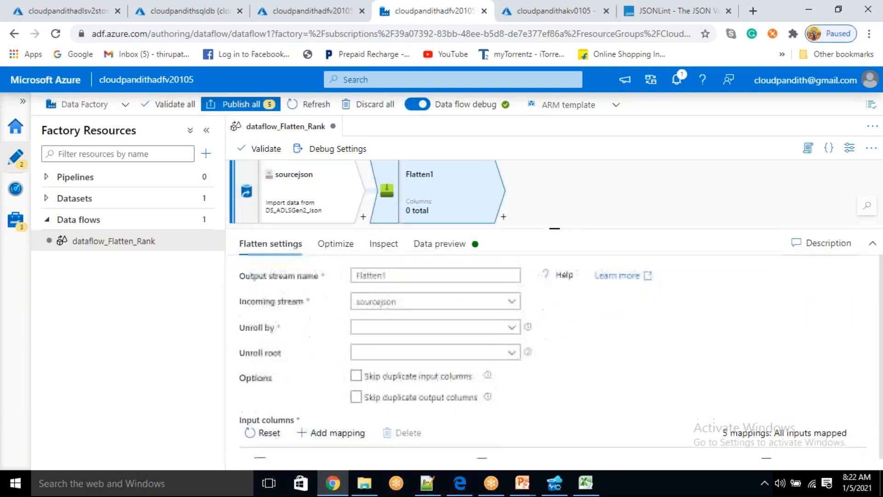
pyautogui.click(413, 260)
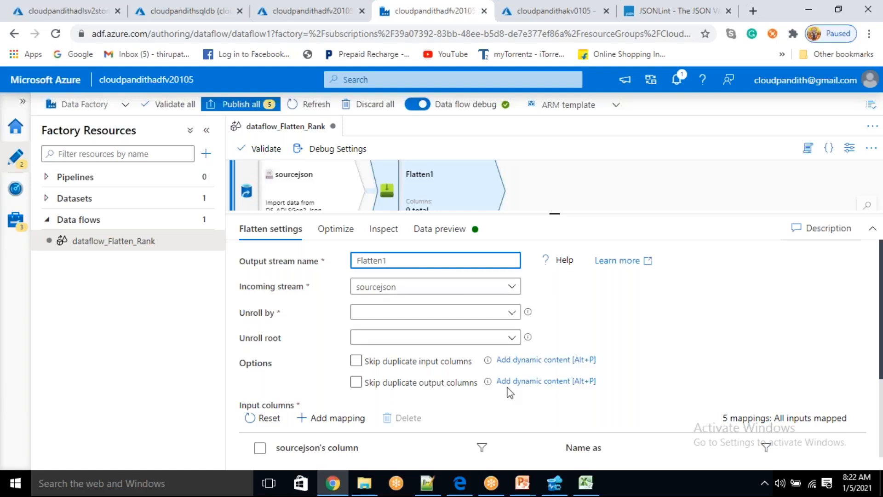
pyautogui.scroll(-1, 511, 395)
pyautogui.scroll(-2, 510, 395)
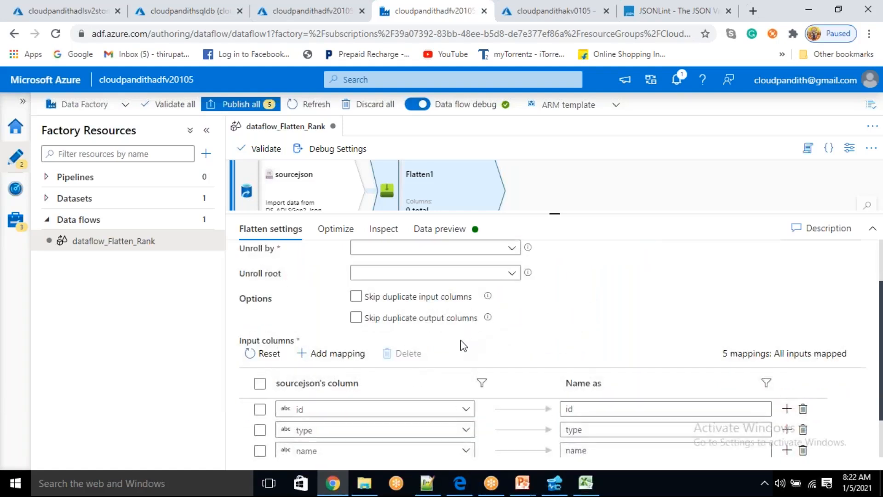
pyautogui.scroll(3, 462, 345)
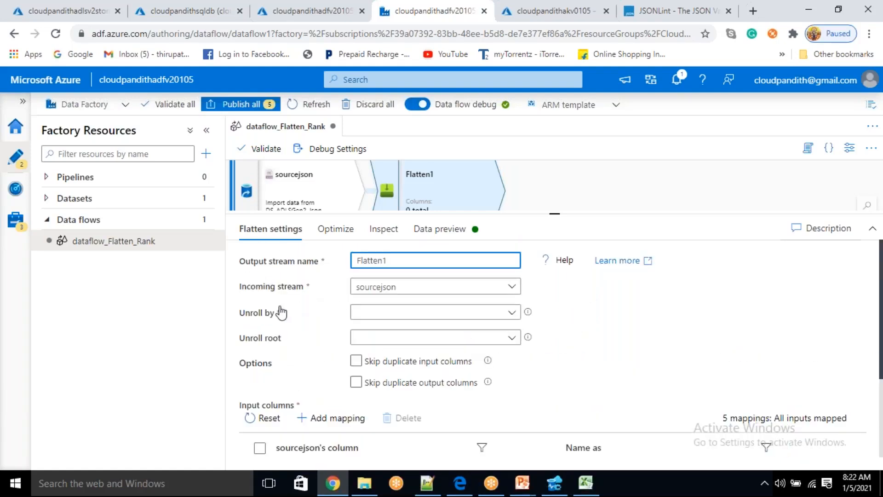
pyautogui.moveTo(239, 314); pyautogui.dragTo(283, 317)
# Step: Unroll by managment and reset input columns to six mappings, including managment.id and managment.type
pyautogui.click(421, 318)
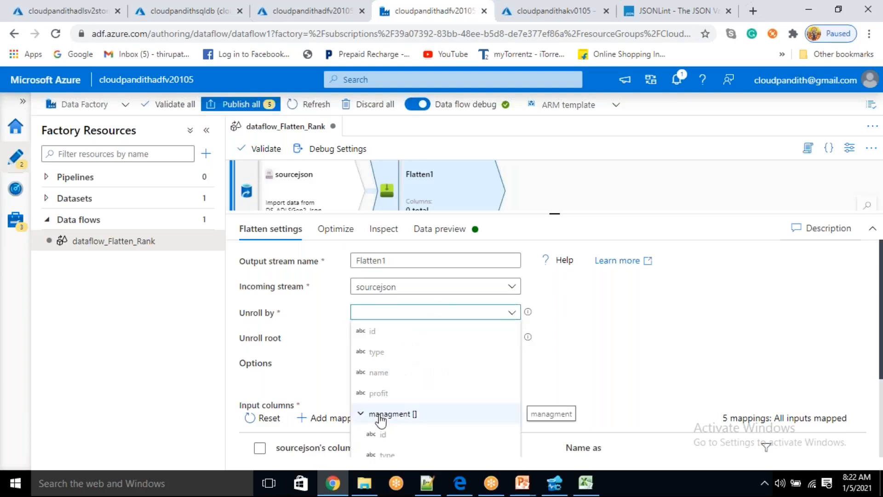
pyautogui.scroll(-5, 390, 361)
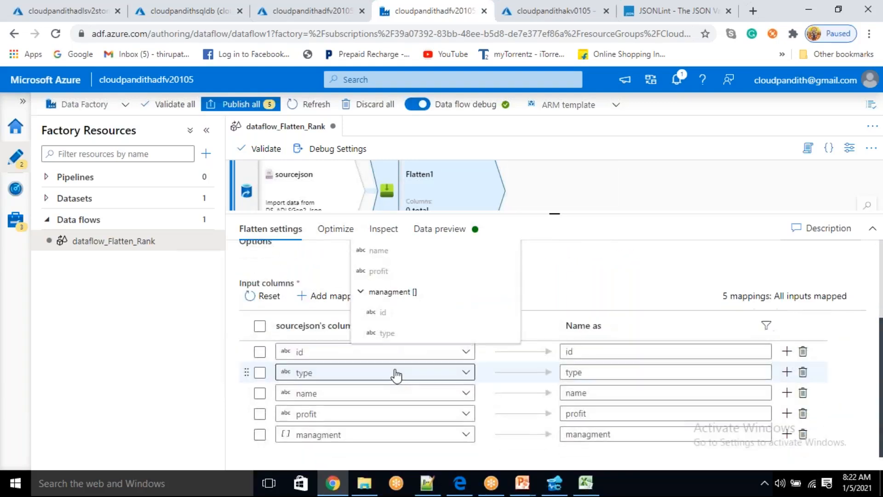
pyautogui.scroll(5, 394, 372)
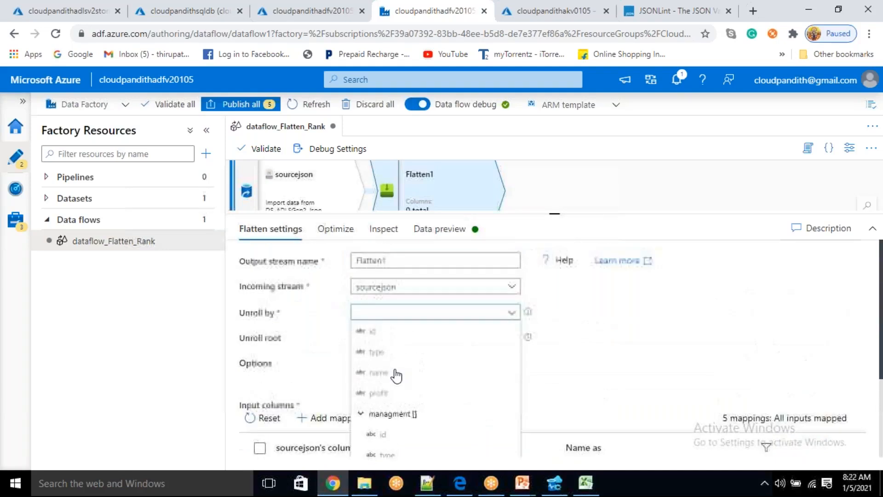
pyautogui.click(393, 414)
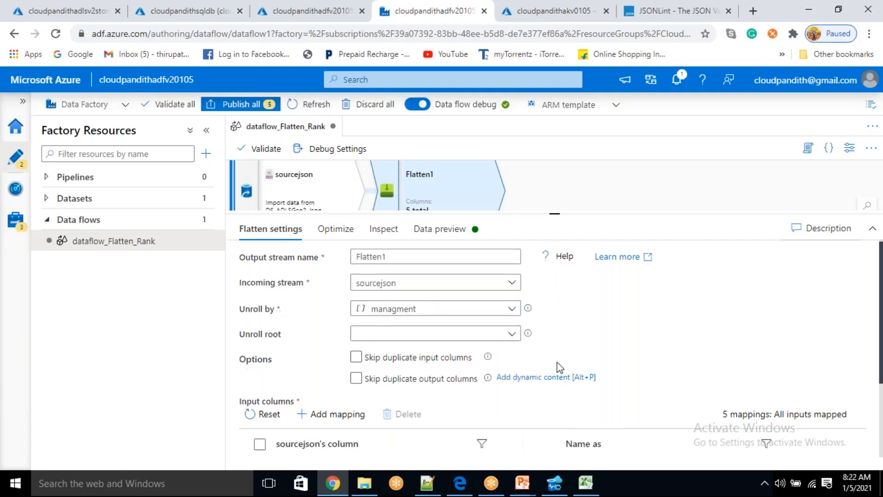
pyautogui.scroll(-3, 558, 364)
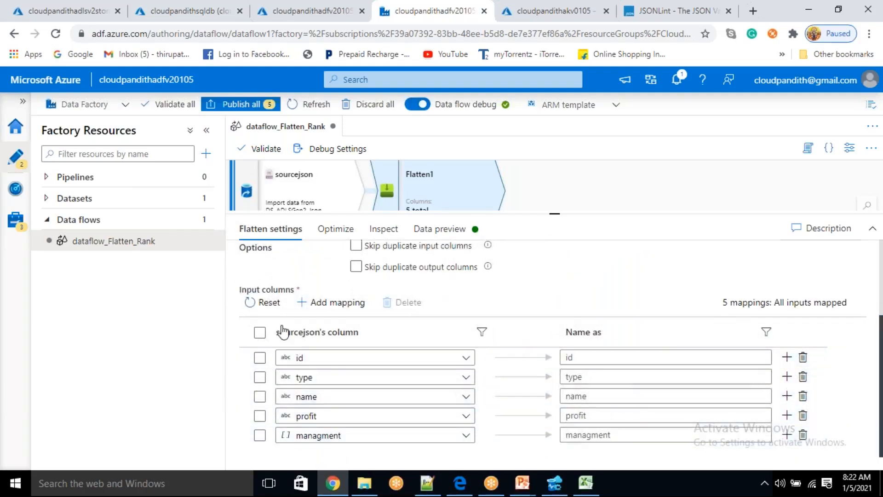
pyautogui.click(263, 302)
pyautogui.scroll(-1, 491, 354)
pyautogui.scroll(1, 481, 414)
pyautogui.scroll(-1, 479, 417)
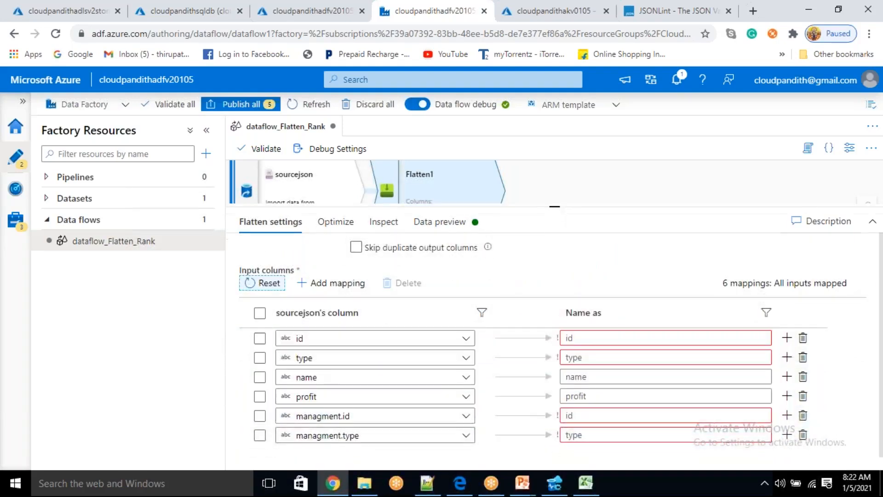
pyautogui.moveTo(558, 213); pyautogui.dragTo(557, 163)
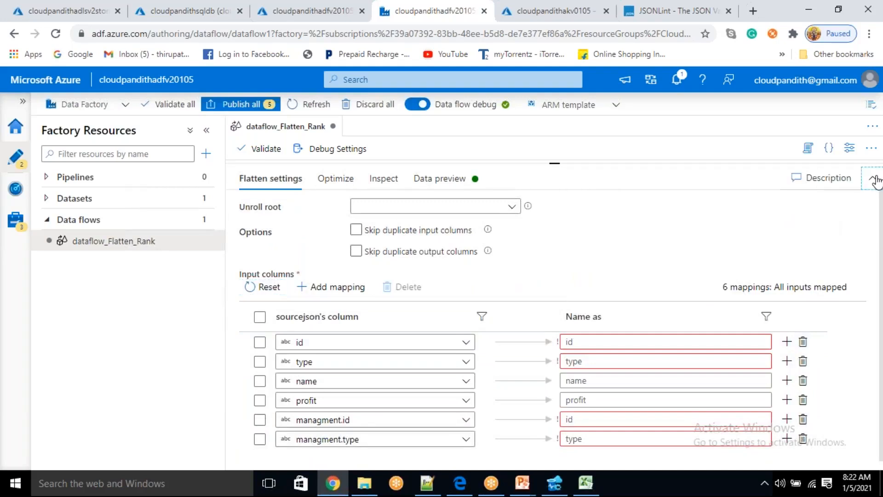
# Step: Try editing the managment.id and managment.type source columns, then reset the mappings to default
pyautogui.click(875, 184)
pyautogui.click(873, 229)
pyautogui.scroll(1, 516, 407)
pyautogui.scroll(-1, 514, 414)
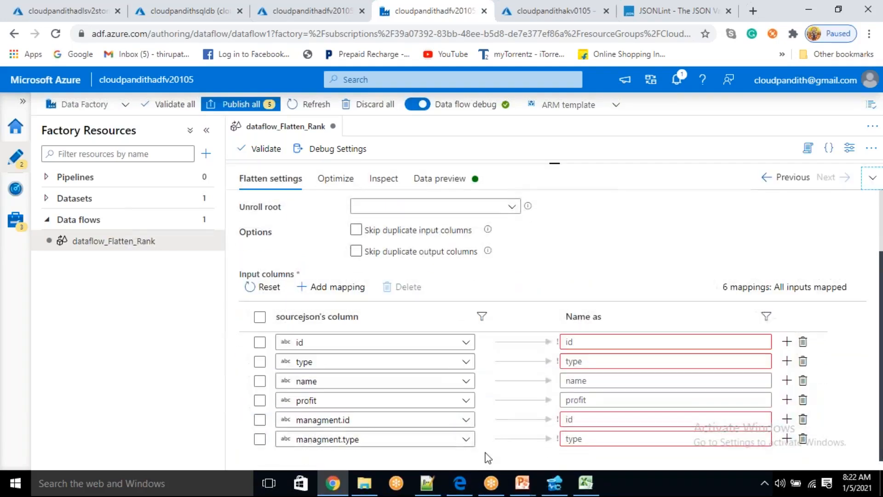
pyautogui.click(343, 419)
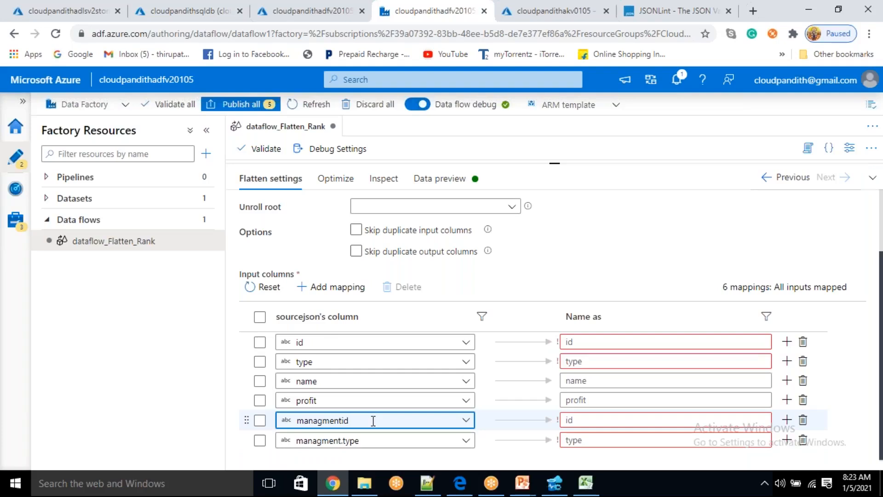
pyautogui.click(346, 441)
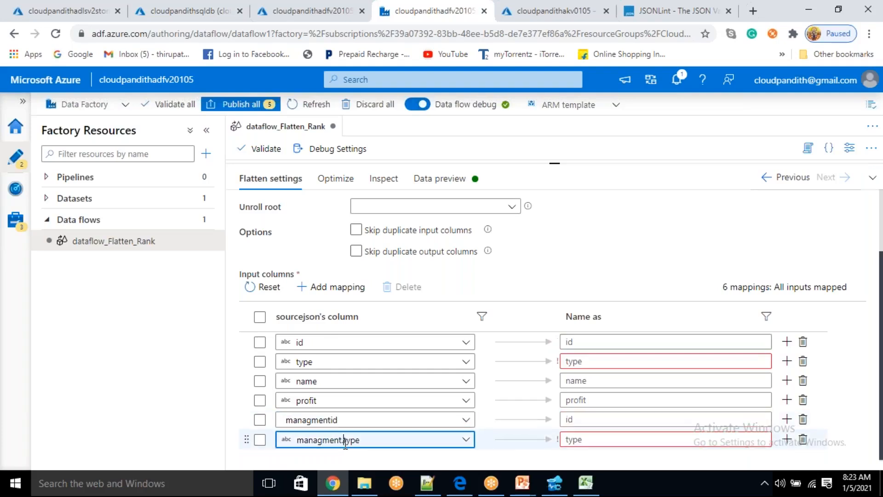
pyautogui.press('BackSpace')
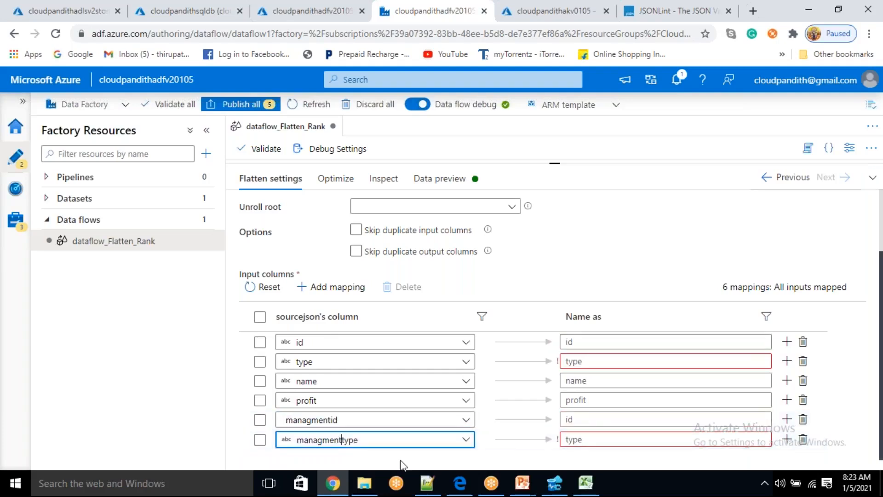
pyautogui.scroll(2, 347, 444)
pyautogui.scroll(-2, 347, 442)
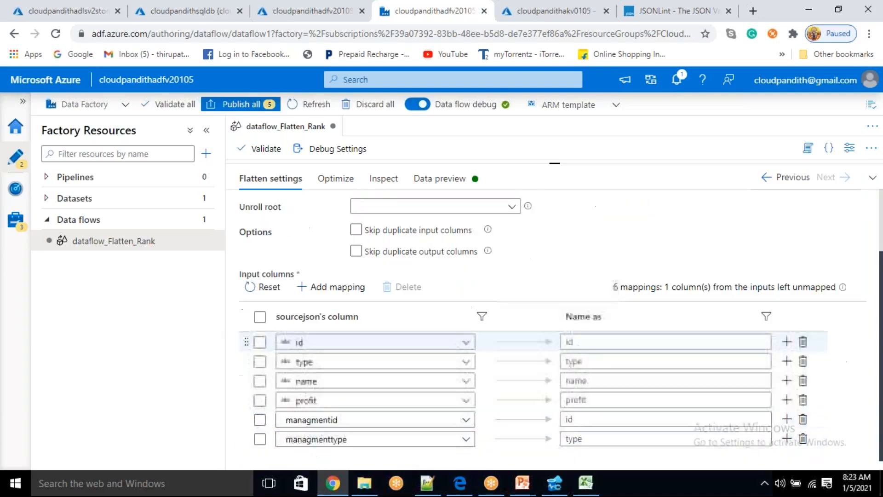
pyautogui.click(264, 288)
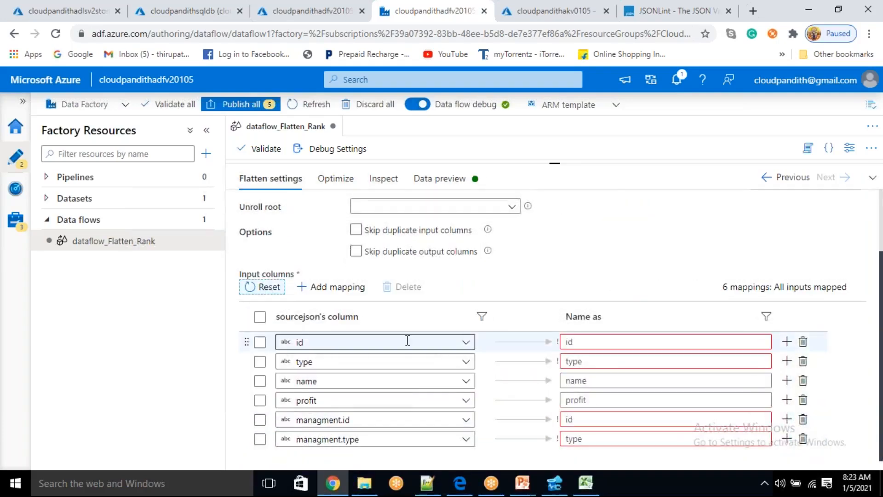
pyautogui.scroll(1, 417, 351)
pyautogui.scroll(-1, 365, 414)
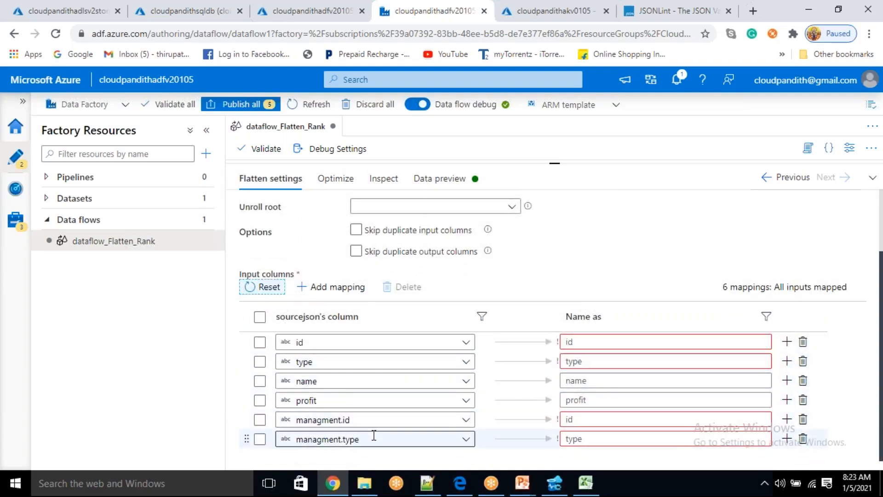
# Step: Rename the id, type, name and profit outputs to org_id, org_type, org_name and org_profit
pyautogui.click(587, 343)
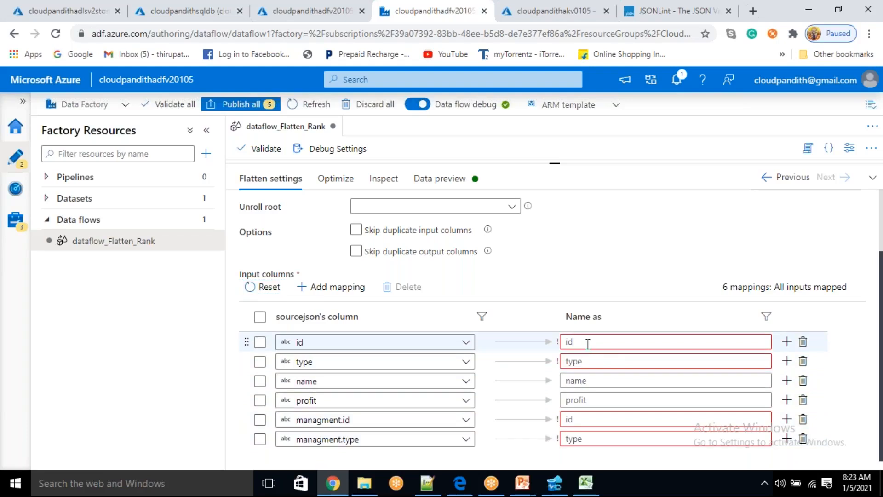
pyautogui.press('BackSpace')
pyautogui.press('BackSpace')
pyautogui.write('ifd')
pyautogui.press('BackSpace')
pyautogui.write('ORG_ID')
pyautogui.press('BackSpace')
pyautogui.press('BackSpace')
pyautogui.press('BackSpace')
pyautogui.press('BackSpace')
pyautogui.press('BackSpace')
pyautogui.press('BackSpace')
pyautogui.write('org_id')
pyautogui.click(585, 361)
pyautogui.press('Home')
pyautogui.write('org_')
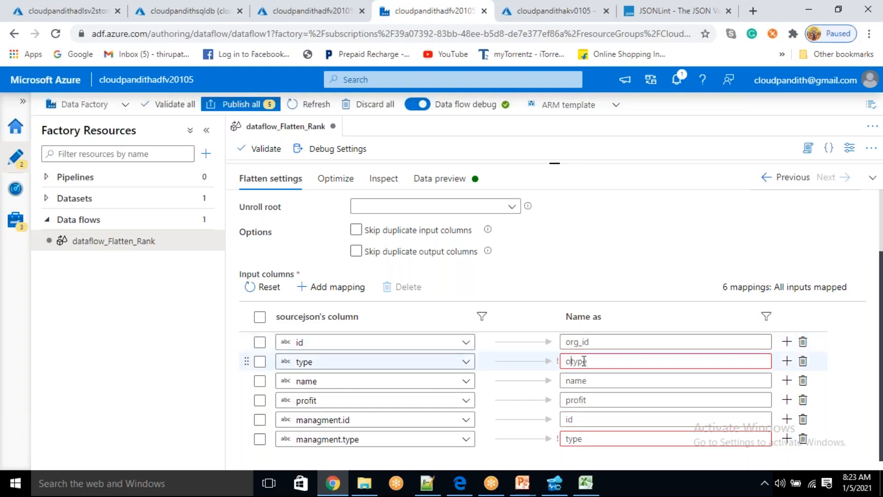
pyautogui.click(591, 381)
pyautogui.write('org_')
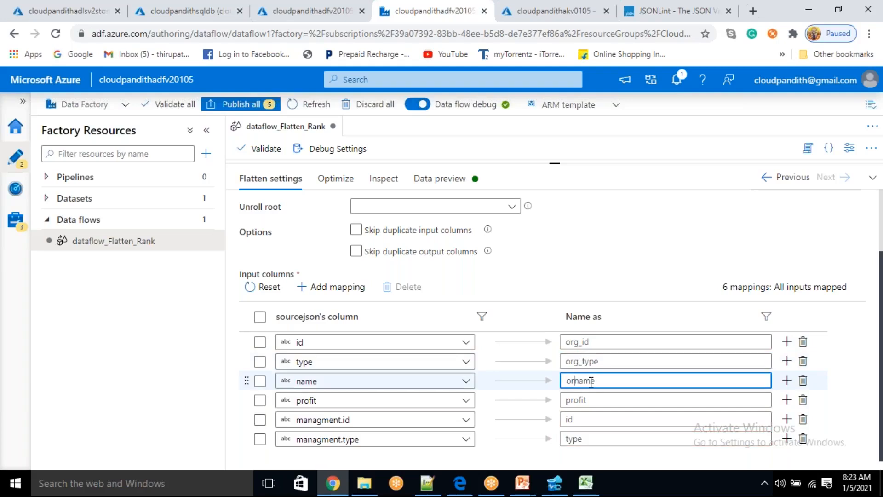
pyautogui.click(571, 403)
pyautogui.write('org_')
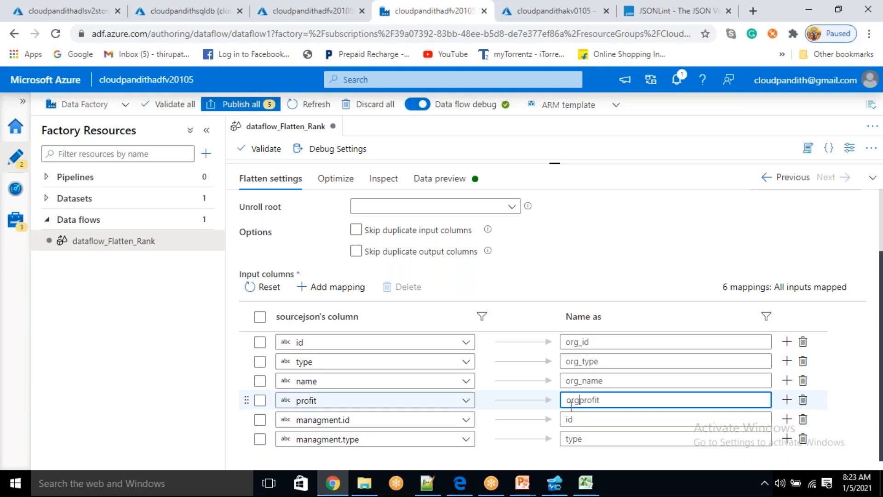
# Step: Name the managment.id output managment_id and the managment.type output managment_role
pyautogui.click(575, 419)
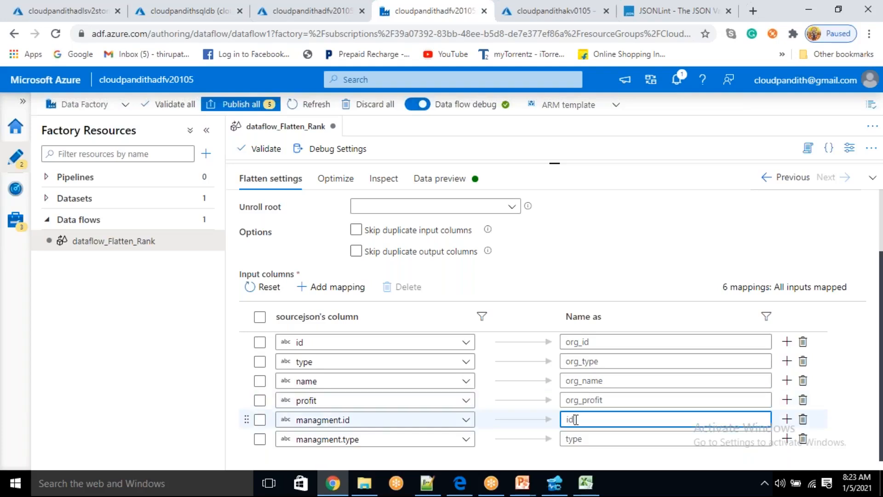
pyautogui.write('managment_')
pyautogui.doubleClick(574, 441)
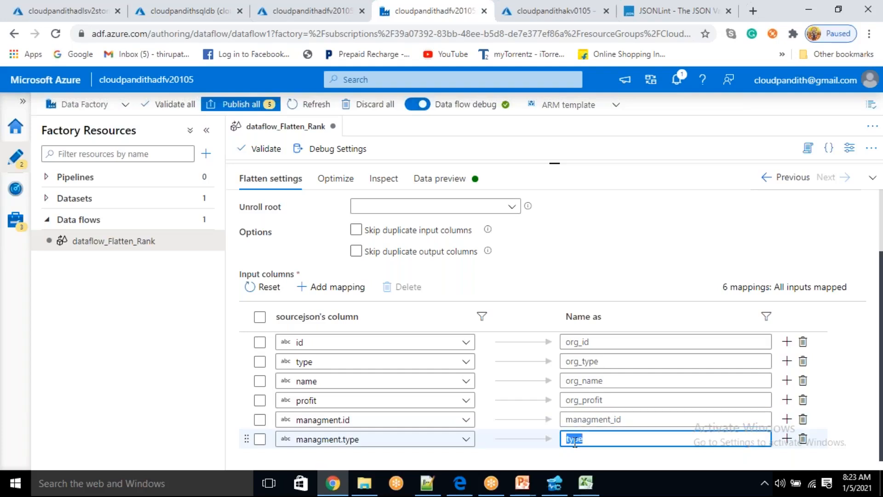
pyautogui.press('BackSpace')
pyautogui.write('managment_role')
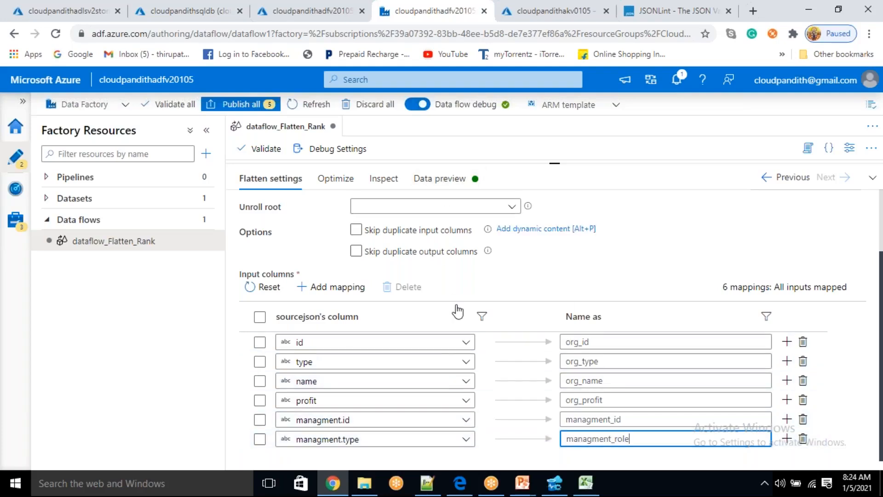
# Step: Refresh Flatten1's data preview to load the 11 flattened rows
pyautogui.click(451, 183)
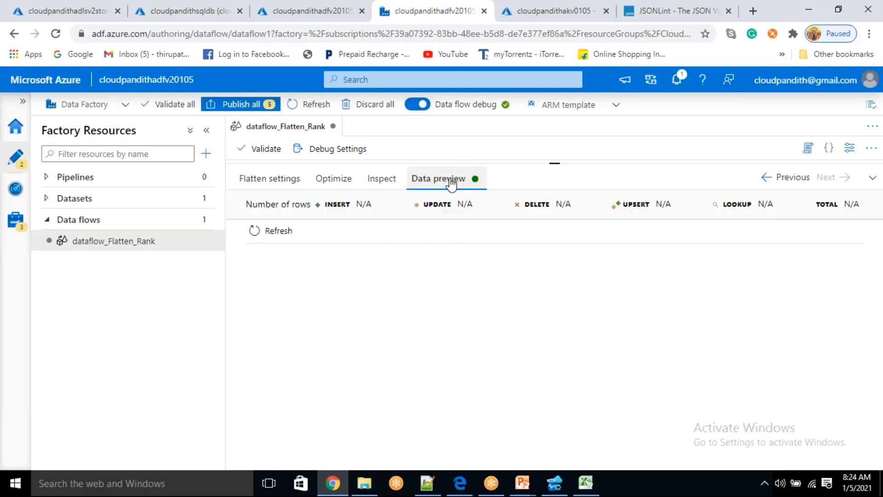
pyautogui.click(281, 236)
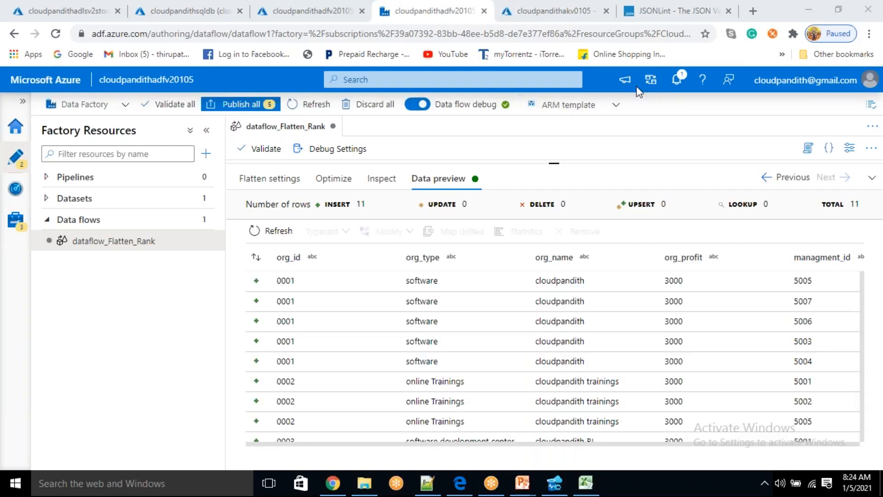
pyautogui.scroll(-2, 457, 352)
pyautogui.scroll(2, 457, 353)
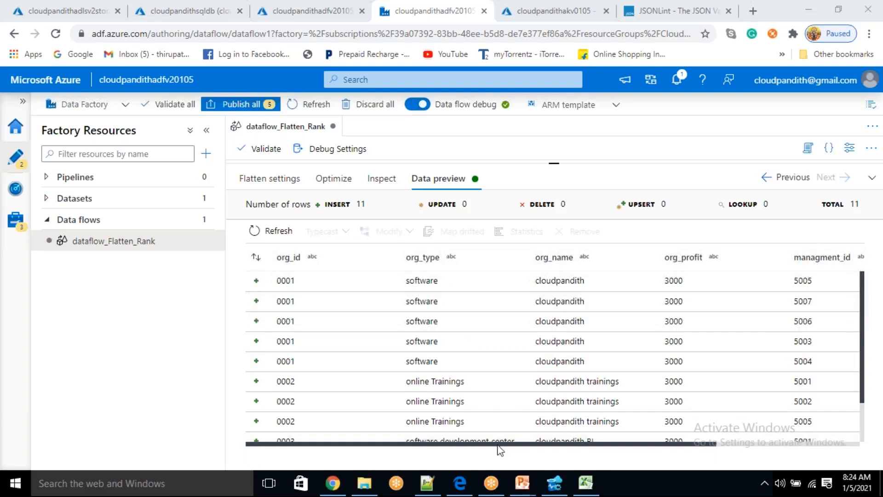
# Step: Compare the flattened rows for management ids 0001 (five rows) and 0003 (three rows)
pyautogui.moveTo(499, 449); pyautogui.dragTo(657, 468)
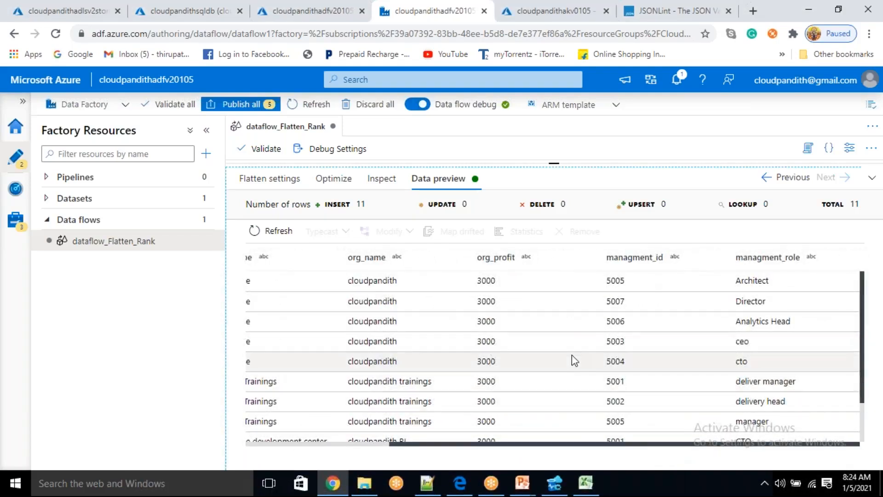
pyautogui.scroll(-1, 555, 347)
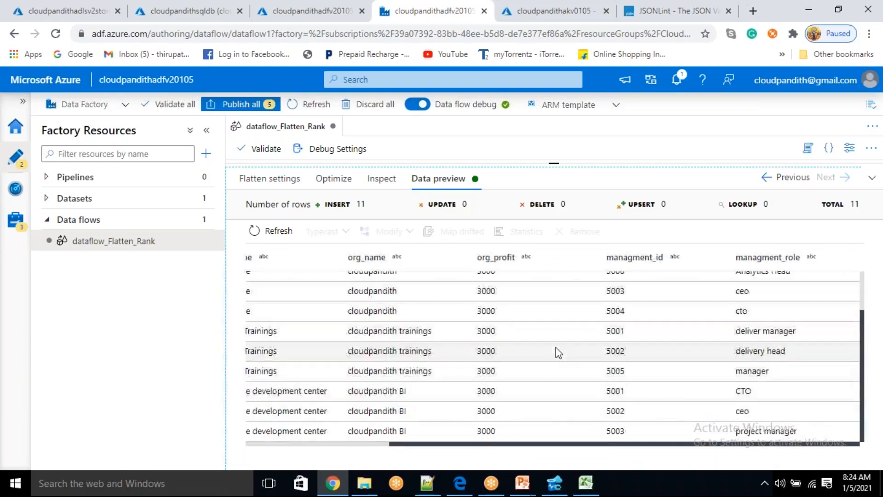
pyautogui.scroll(1, 558, 353)
pyautogui.moveTo(861, 204); pyautogui.dragTo(850, 203)
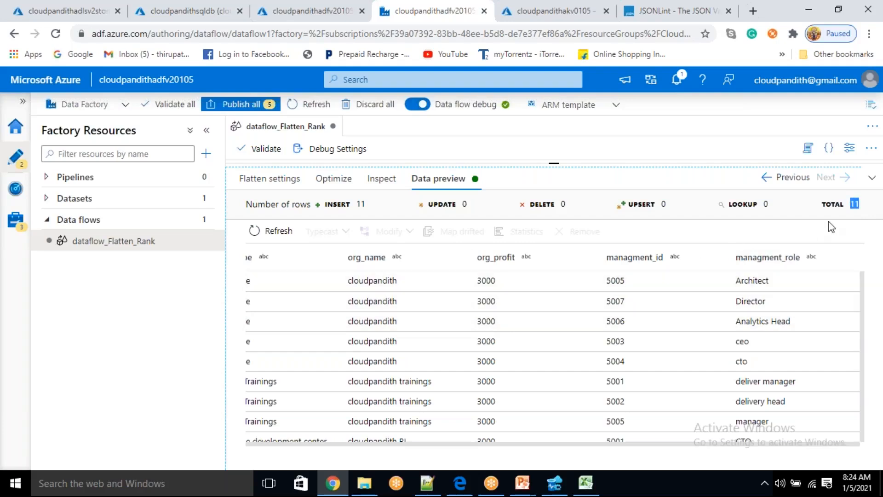
pyautogui.moveTo(453, 451); pyautogui.dragTo(283, 442)
pyautogui.moveTo(299, 284); pyautogui.dragTo(299, 423)
pyautogui.scroll(-1, 301, 420)
pyautogui.moveTo(296, 391); pyautogui.dragTo(305, 431)
pyautogui.moveTo(418, 445); pyautogui.dragTo(613, 468)
# Step: Inspect the org_profit column values in the preview
pyautogui.click(523, 348)
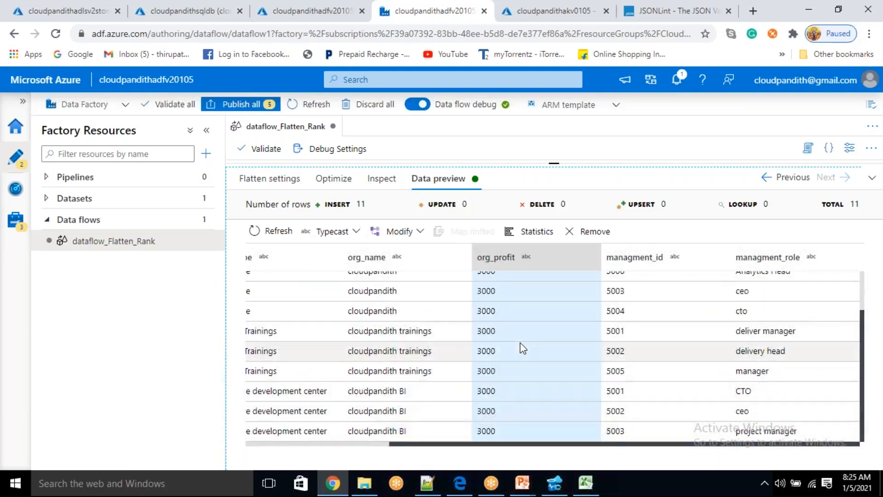
pyautogui.scroll(2, 522, 348)
pyautogui.scroll(-1, 523, 348)
pyautogui.scroll(1, 522, 349)
pyautogui.scroll(1, 523, 348)
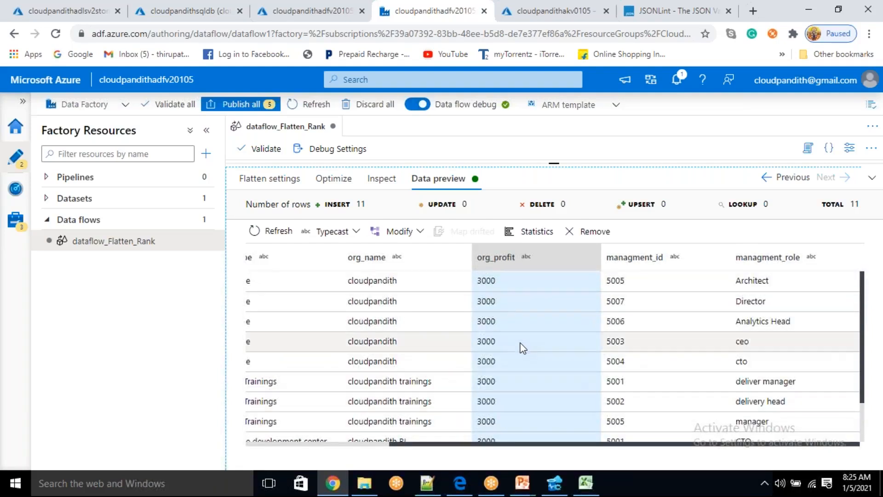
# Step: Resize the preview panel so the sourcejson and Flatten1 graph shows again
pyautogui.moveTo(553, 163); pyautogui.dragTo(550, 297)
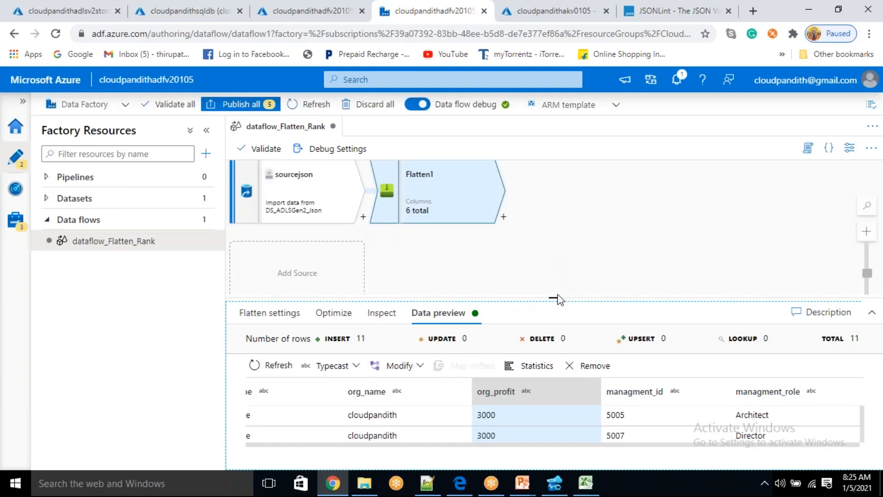
pyautogui.moveTo(555, 293); pyautogui.dragTo(554, 194)
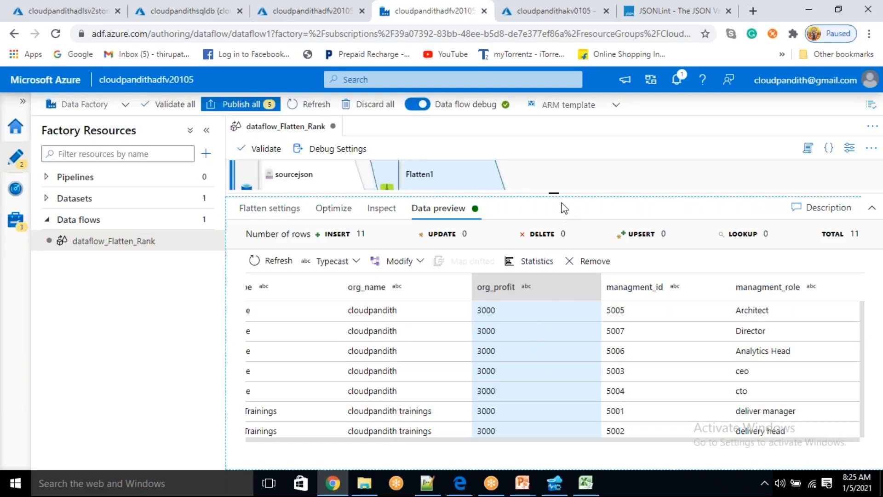
pyautogui.moveTo(555, 193); pyautogui.dragTo(565, 284)
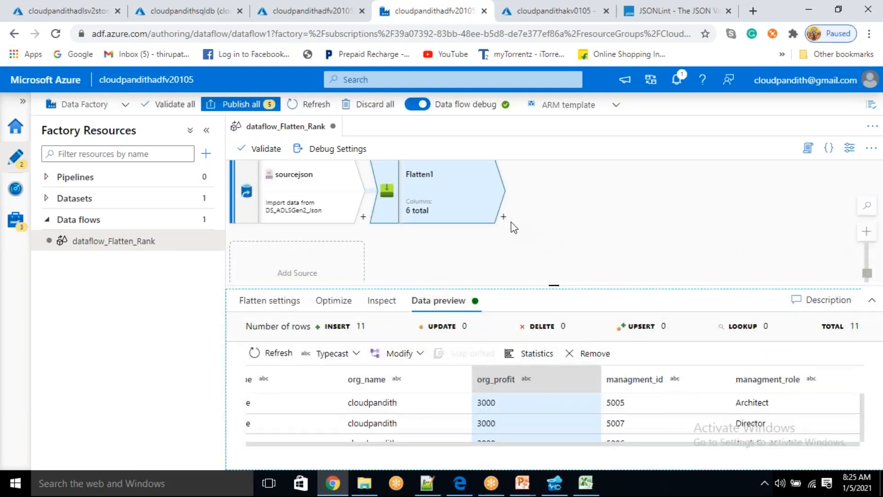
# Step: Add a Rank transformation, Rank1, after Flatten1
pyautogui.click(503, 217)
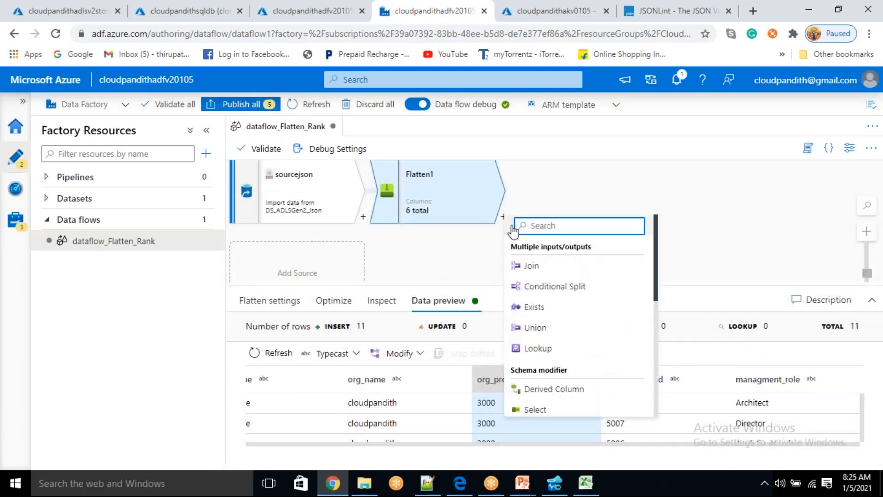
pyautogui.scroll(-3, 572, 331)
pyautogui.scroll(-3, 572, 331)
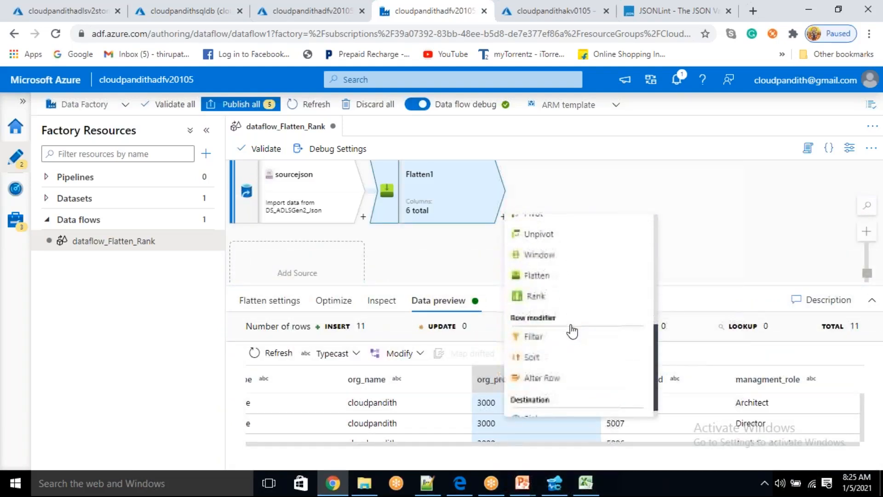
pyautogui.scroll(5, 552, 361)
pyautogui.scroll(-5, 550, 367)
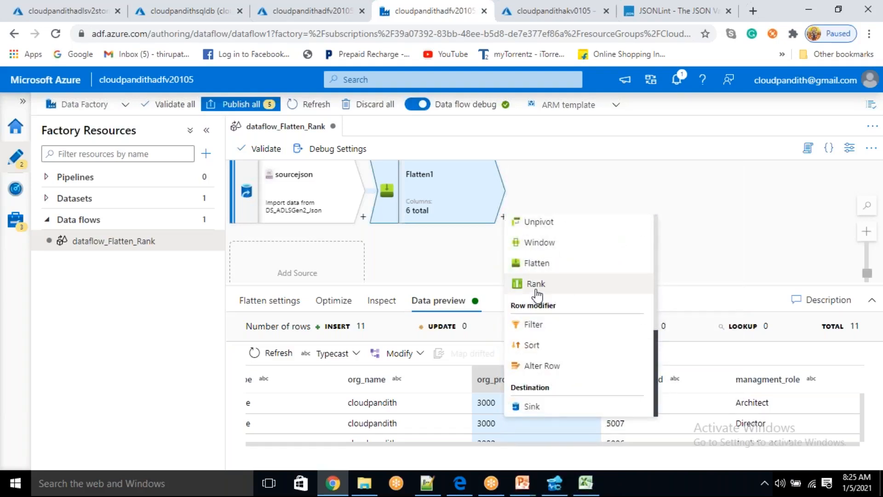
pyautogui.click(537, 290)
pyautogui.moveTo(555, 292); pyautogui.dragTo(538, 240)
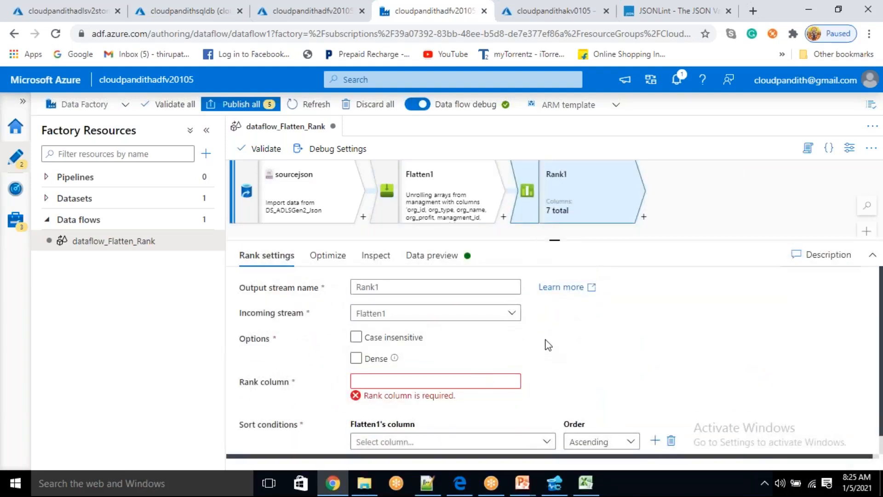
pyautogui.scroll(-1, 546, 343)
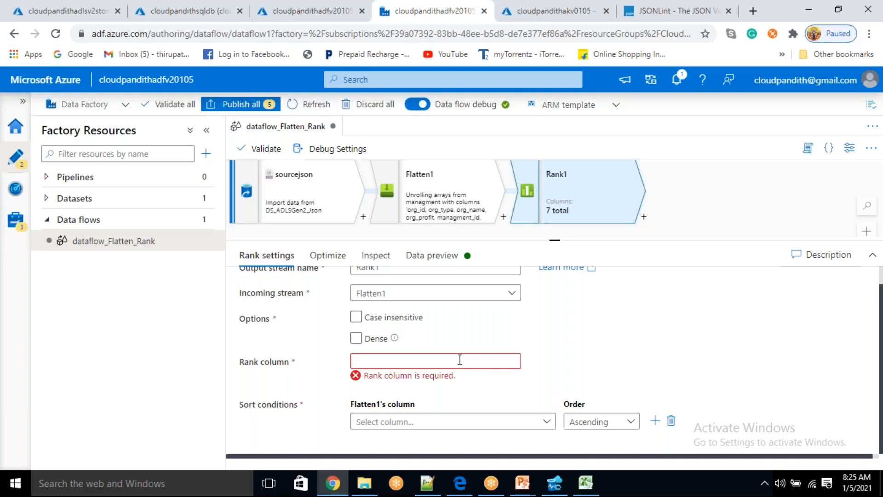
# Step: Name the rank output column org_rank
pyautogui.click(460, 360)
pyautogui.write('rank')
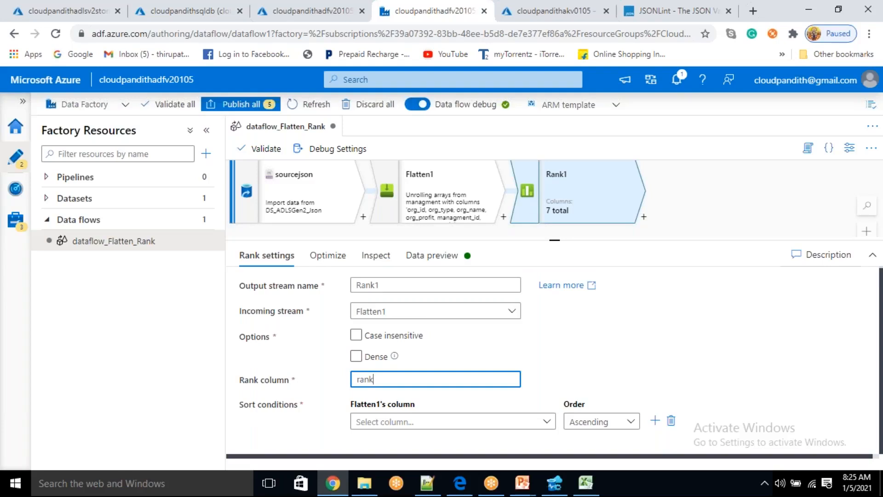
pyautogui.write('cp_')
pyautogui.press('BackSpace')
pyautogui.press('BackSpace')
pyautogui.write('org')
pyautogui.scroll(-1, 579, 429)
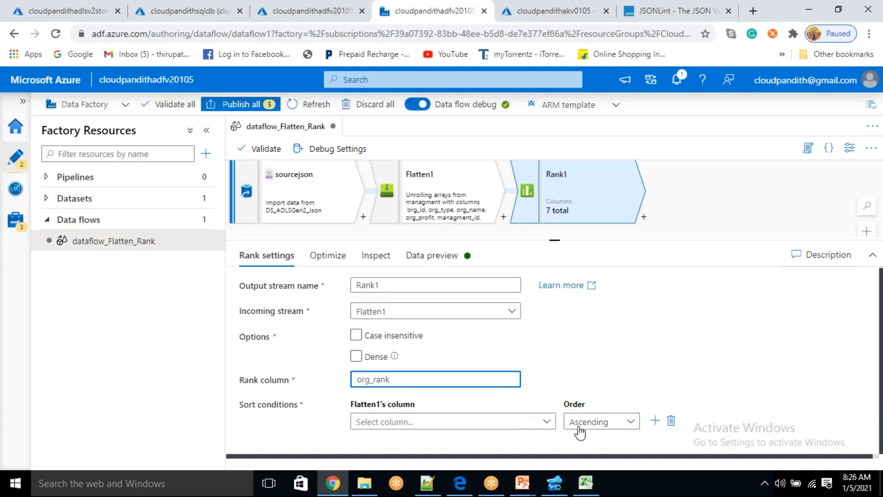
# Step: Rank by org_profit in Descending order with Dense ranking enabled
pyautogui.click(547, 416)
pyautogui.scroll(-3, 457, 442)
pyautogui.scroll(1, 441, 447)
pyautogui.scroll(-1, 441, 447)
pyautogui.moveTo(554, 239); pyautogui.dragTo(554, 181)
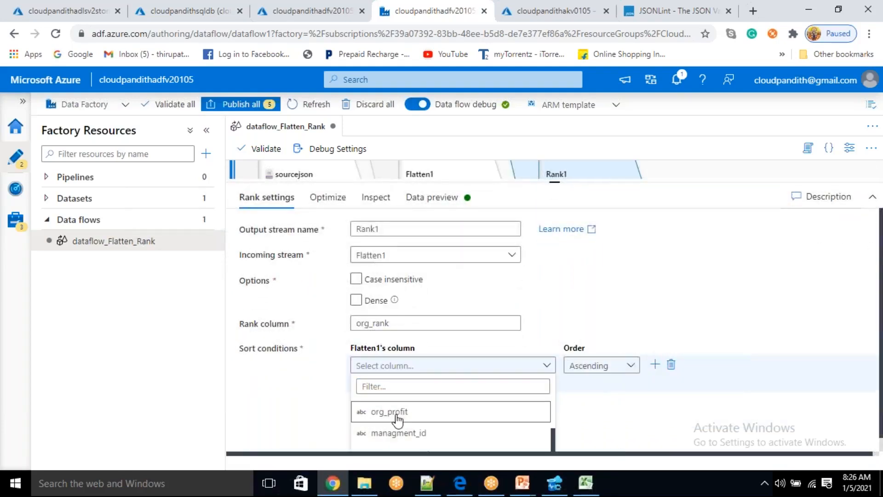
pyautogui.click(396, 413)
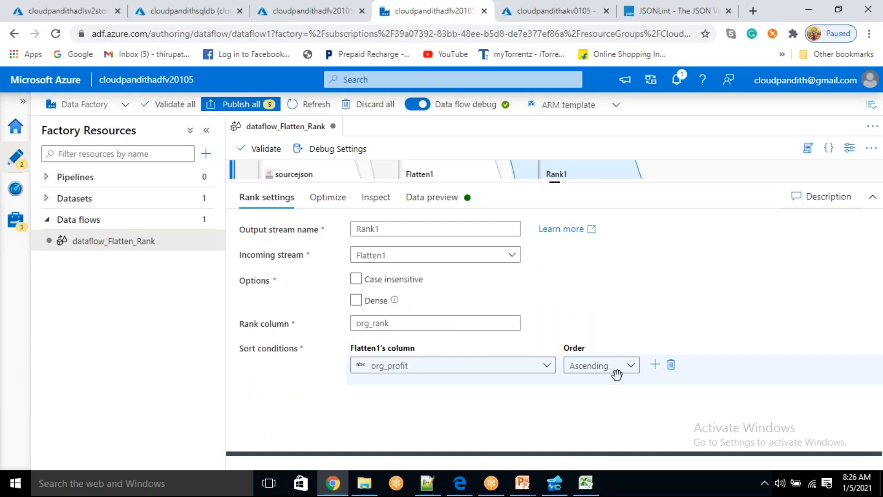
pyautogui.click(631, 366)
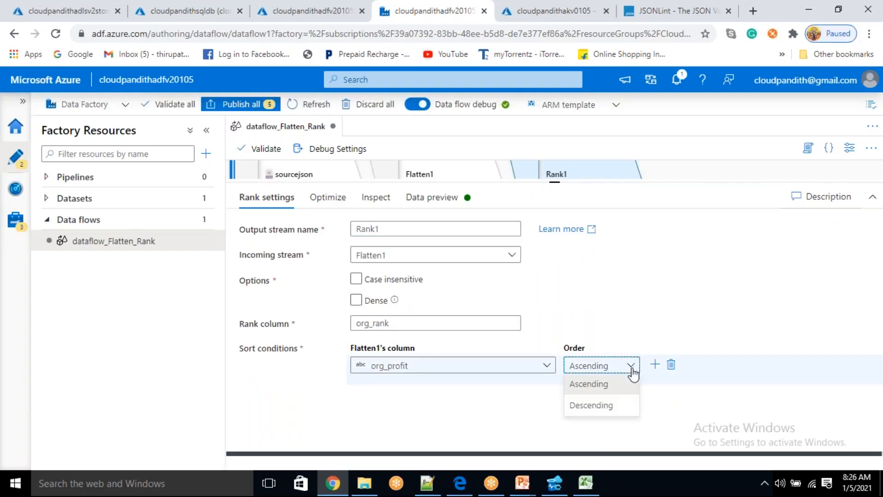
pyautogui.click(600, 405)
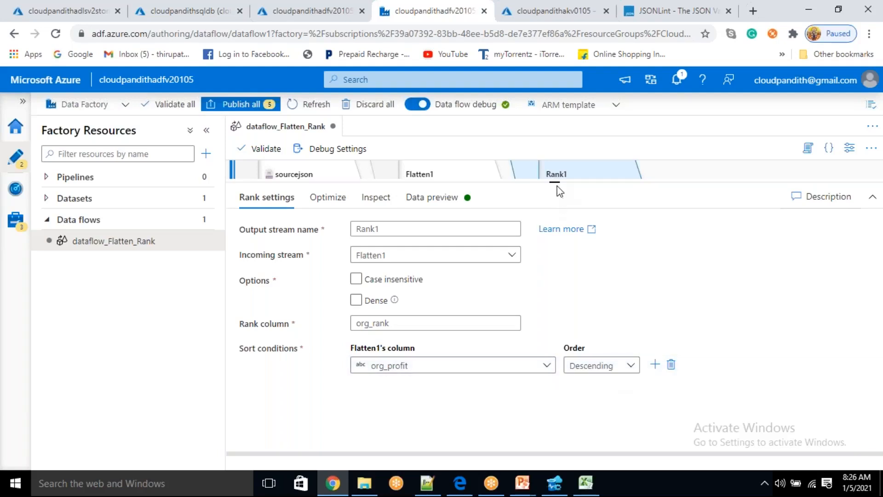
pyautogui.moveTo(554, 183); pyautogui.dragTo(554, 247)
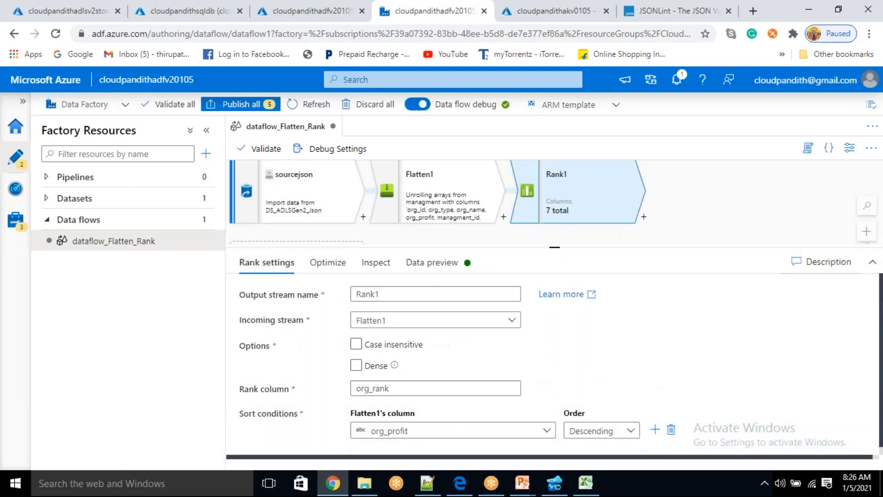
pyautogui.click(356, 366)
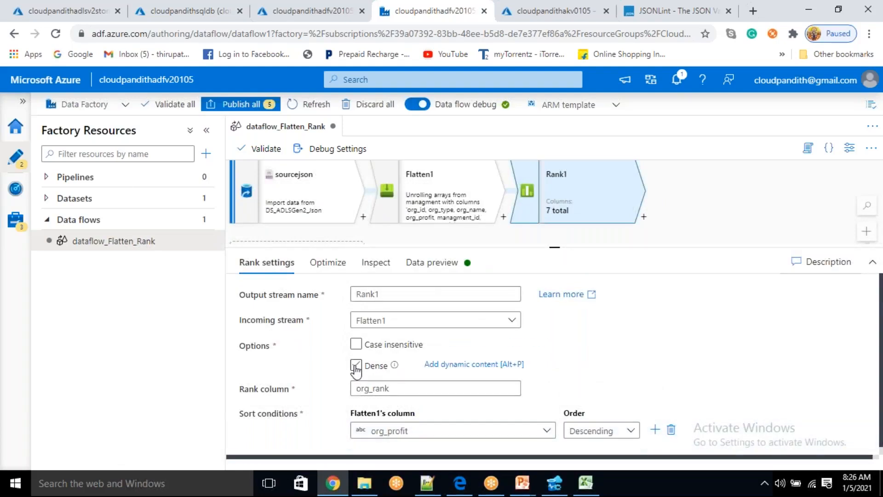
# Step: Refresh Rank1's data preview to fetch the ranked rows
pyautogui.click(429, 265)
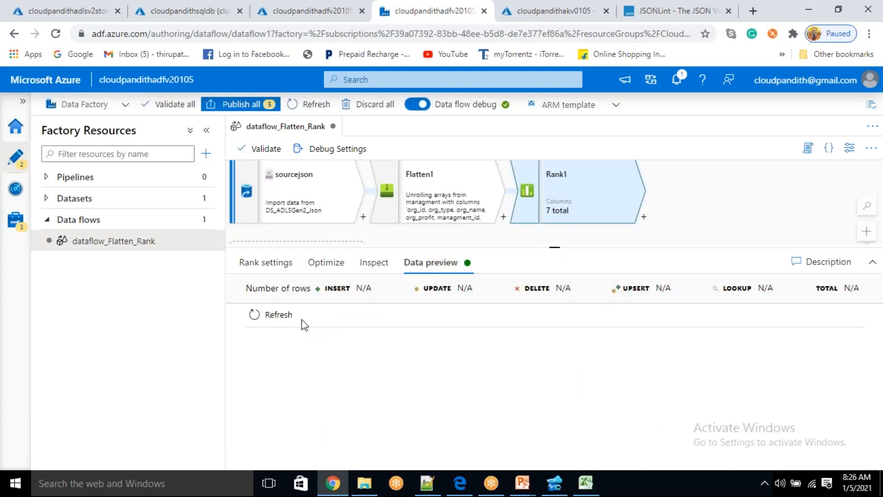
pyautogui.click(272, 313)
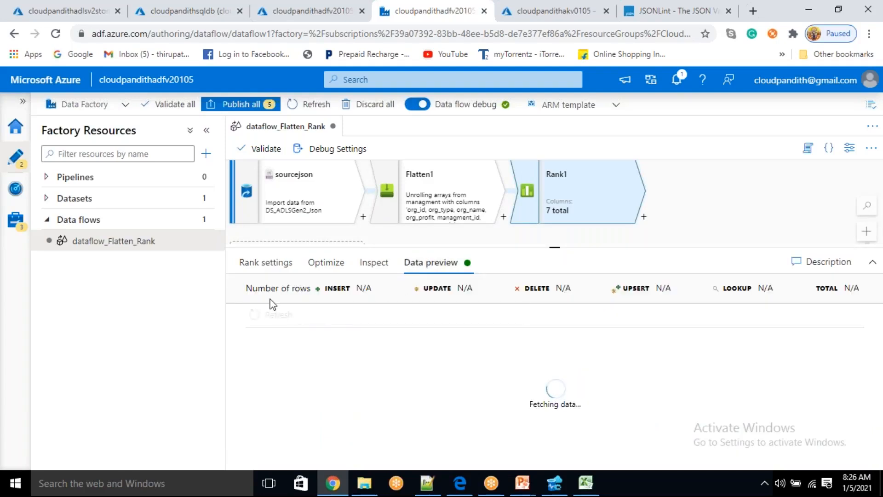
pyautogui.click(207, 131)
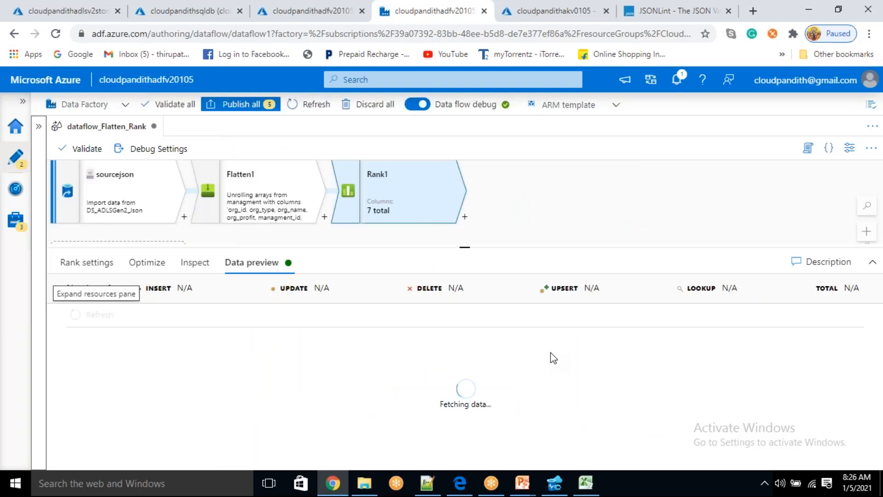
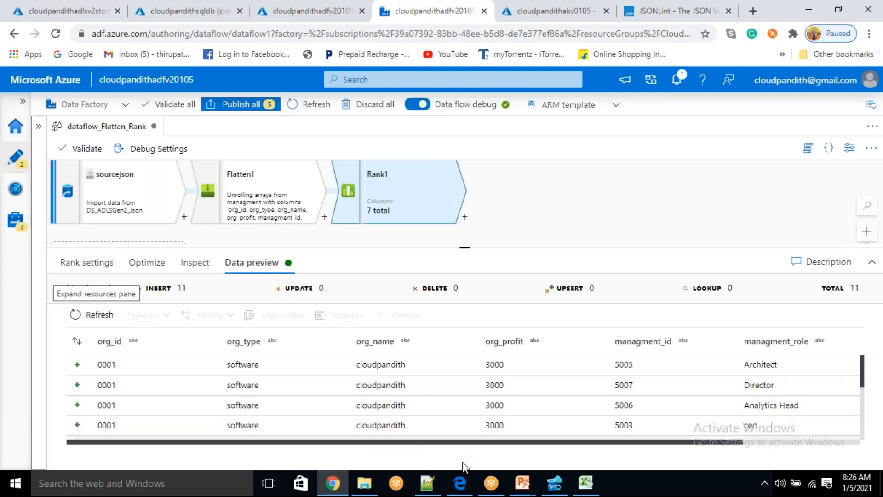
# Step: Inspect the org_profit values in Rank1's preview, then switch to flatten_data.json in Notepad++
pyautogui.moveTo(485, 365); pyautogui.dragTo(499, 367)
pyautogui.click(490, 377)
pyautogui.scroll(-3, 492, 387)
pyautogui.scroll(1, 492, 395)
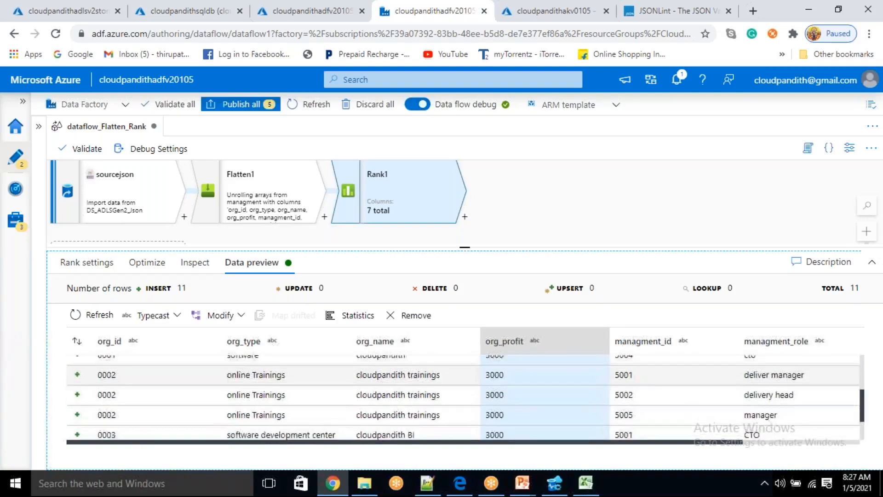
pyautogui.scroll(-2, 493, 395)
pyautogui.scroll(5, 464, 398)
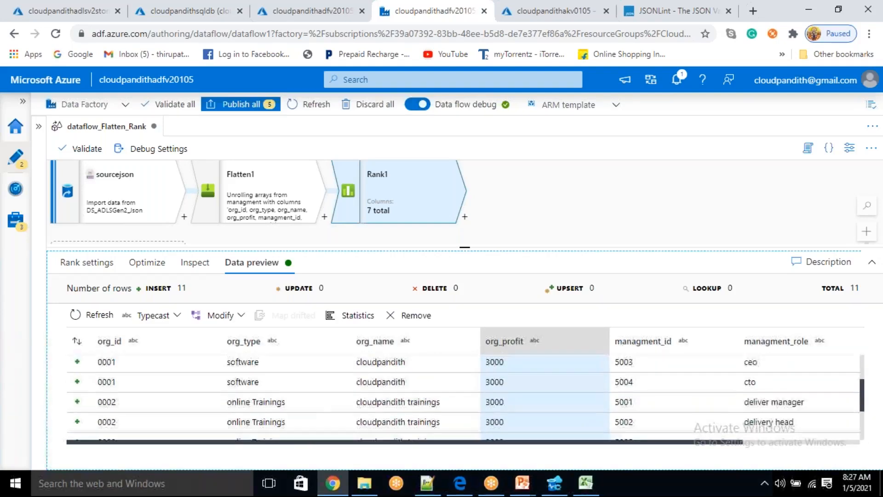
pyautogui.click(518, 385)
pyautogui.moveTo(485, 364); pyautogui.dragTo(501, 365)
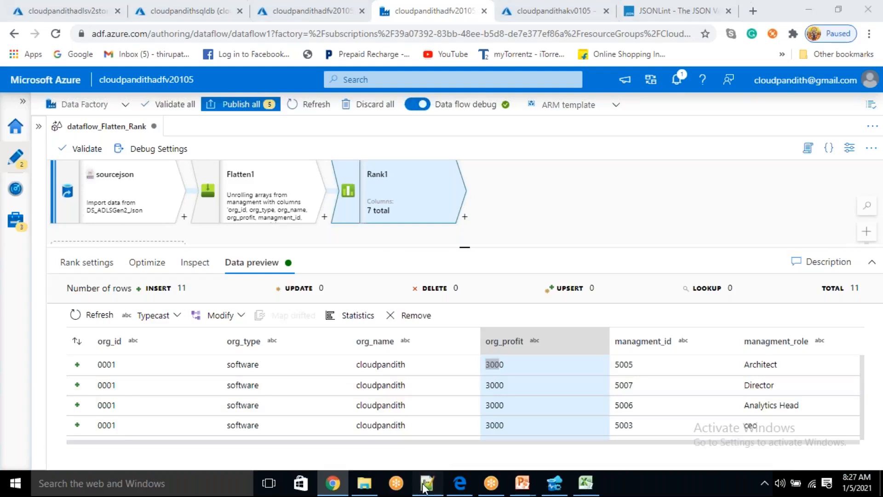
pyautogui.click(426, 484)
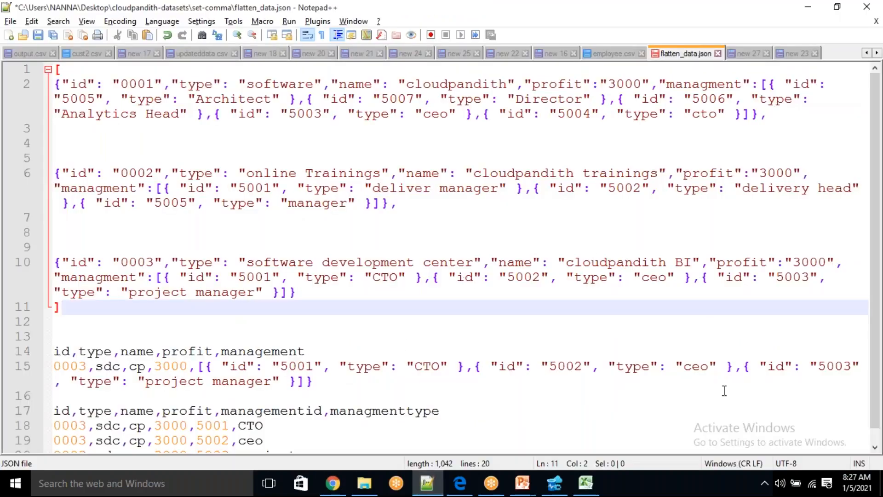
# Step: Review the organisation records 0001, 0002 and 0003 in flatten_data.json
pyautogui.click(636, 89)
pyautogui.click(768, 170)
pyautogui.click(812, 252)
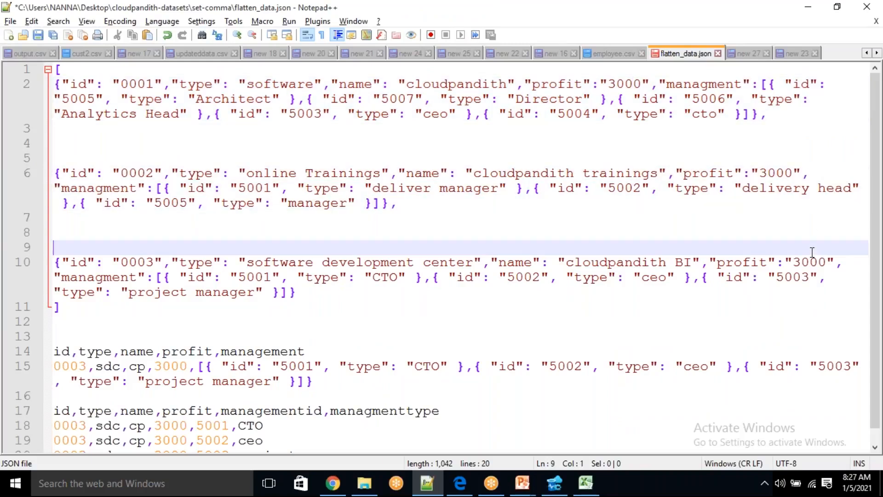
# Step: Show the storage account's Containers list in the Azure portal
pyautogui.click(339, 490)
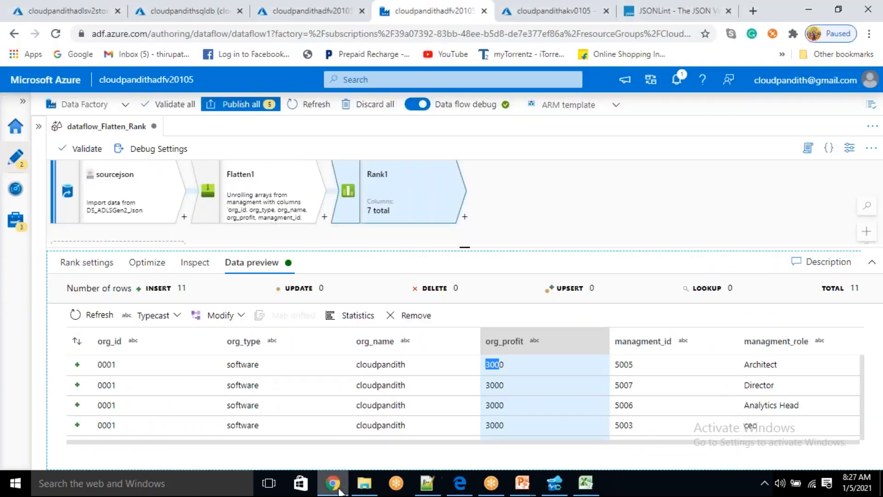
pyautogui.click(85, 19)
pyautogui.scroll(-3, 87, 368)
pyautogui.click(59, 311)
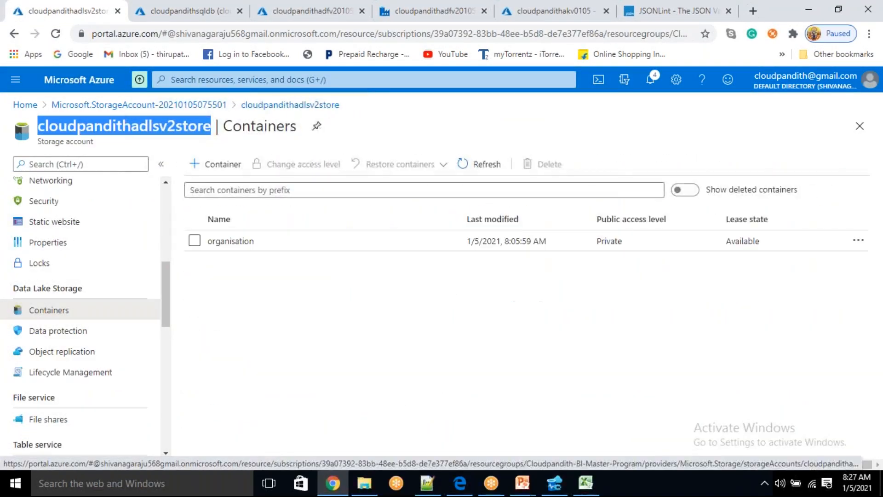
# Step: Open flatten_data.json in the organisation container for editing
pyautogui.click(260, 246)
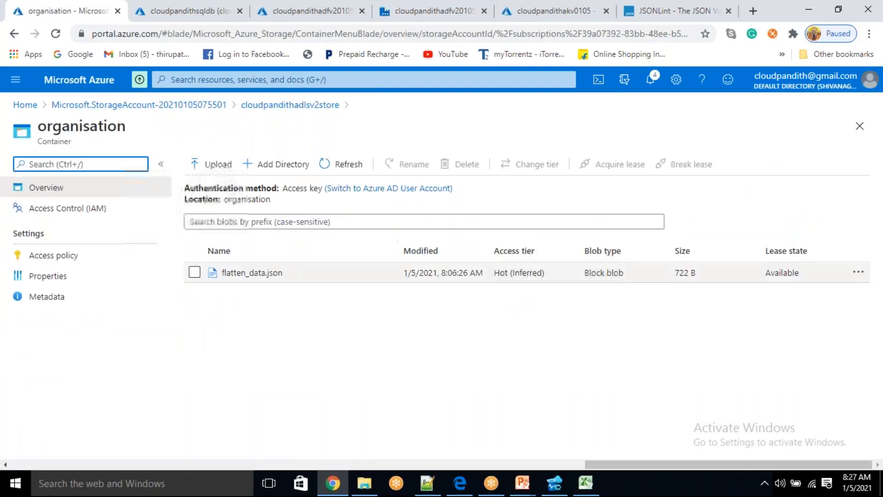
pyautogui.click(260, 275)
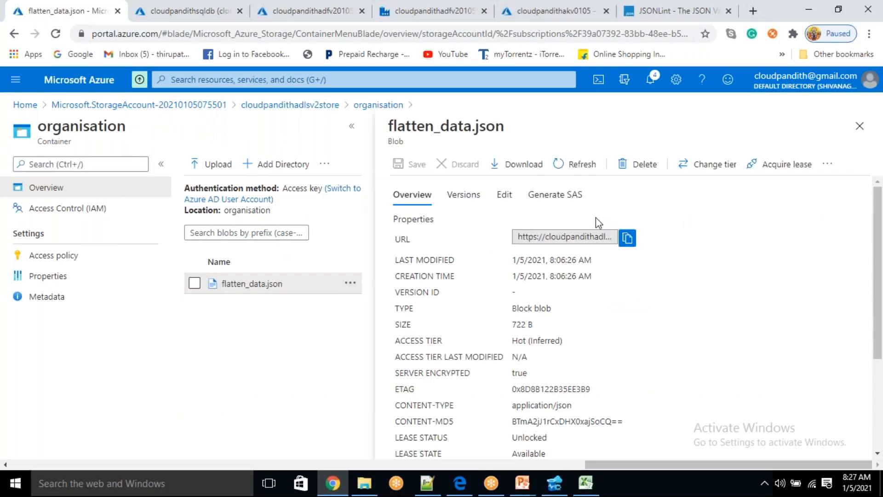
pyautogui.click(508, 197)
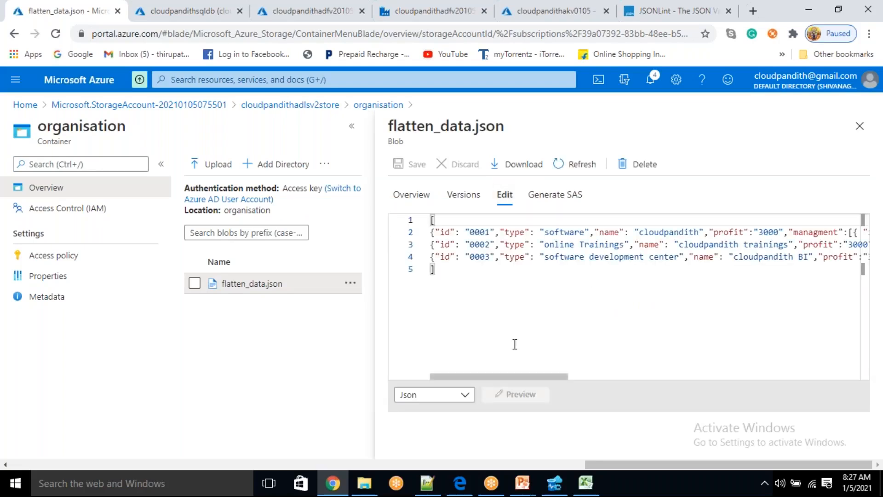
pyautogui.moveTo(488, 376); pyautogui.dragTo(539, 365)
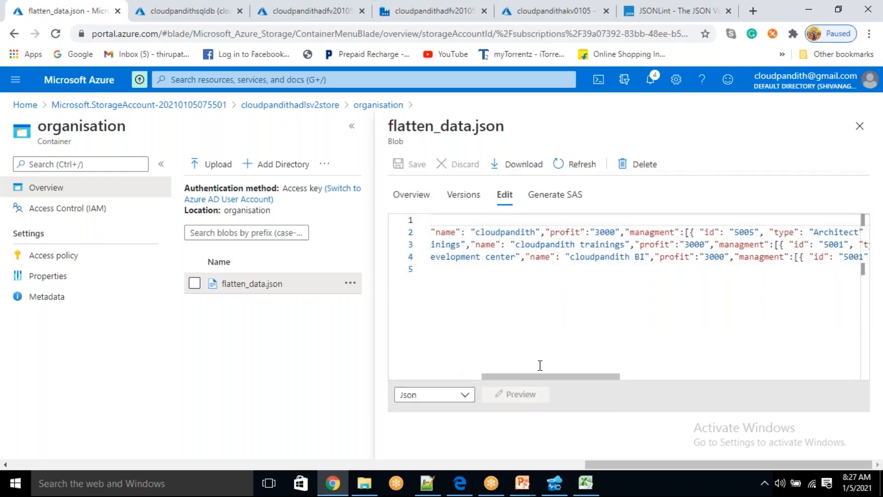
# Step: Change the profit of organisations 0002 and 0003 from 3000 to 1000 and save
pyautogui.click(690, 246)
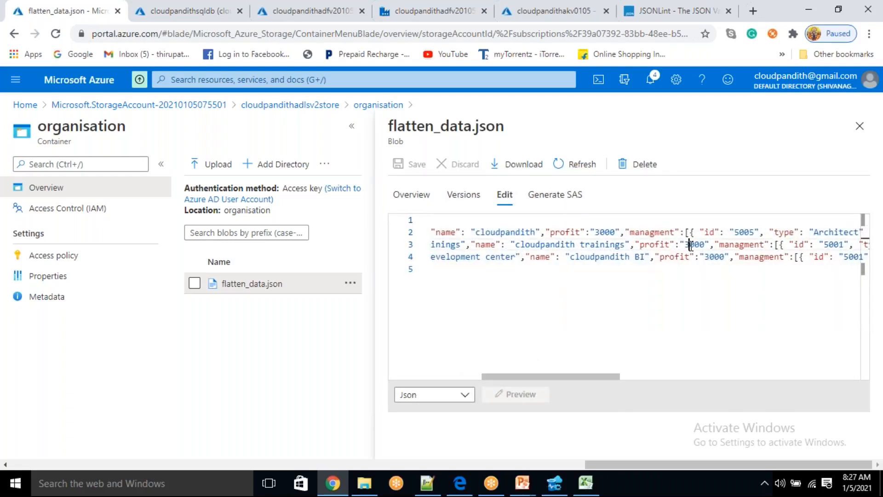
pyautogui.press('BackSpace')
pyautogui.write('1')
pyautogui.press('Down')
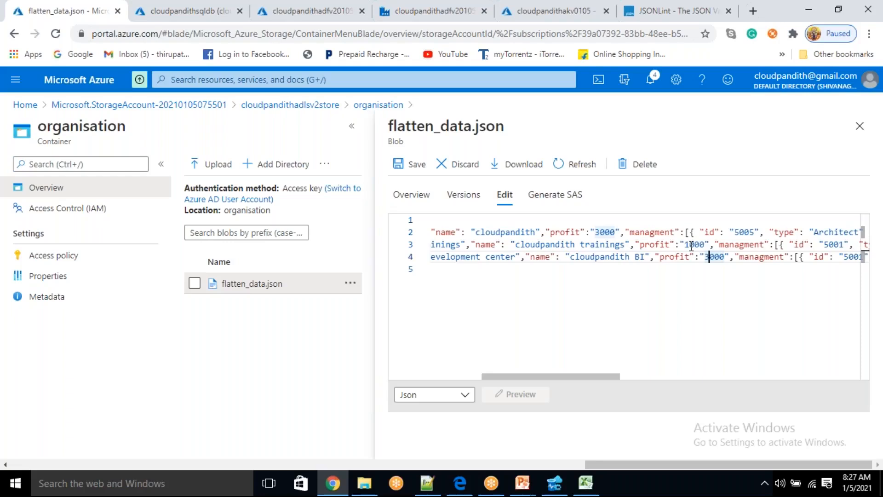
pyautogui.press('BackSpace')
pyautogui.write('1')
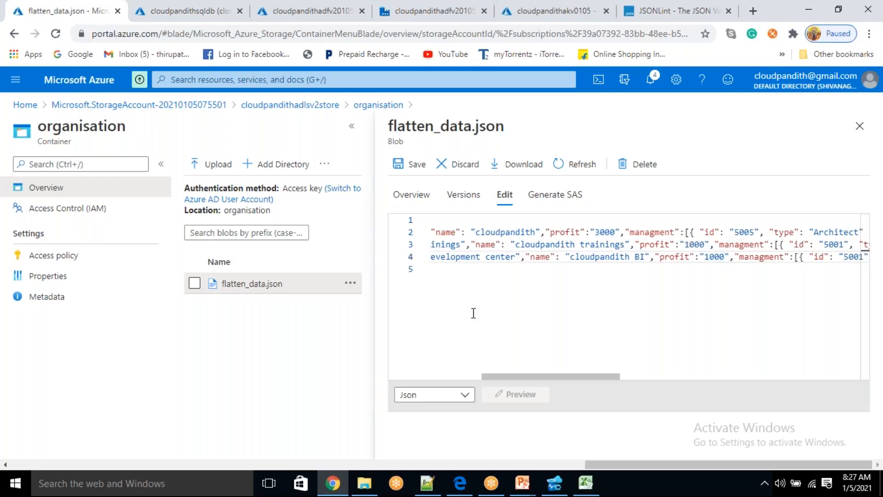
pyautogui.click(421, 173)
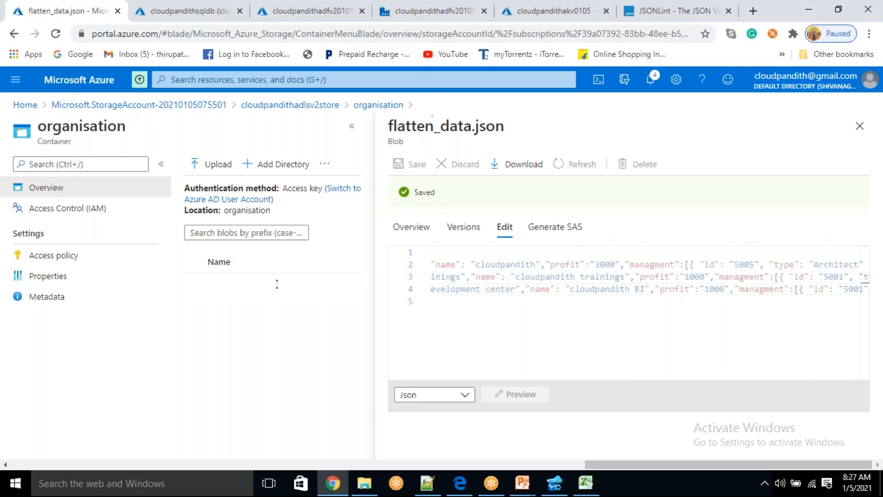
# Step: Restore organisation 0003's profit to 3000 on line 4 and save the blob
pyautogui.click(424, 13)
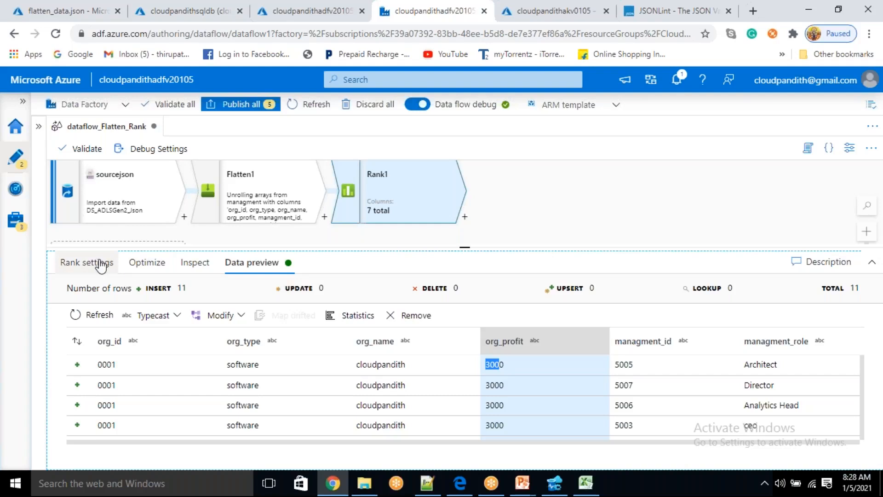
pyautogui.click(67, 11)
pyautogui.click(798, 246)
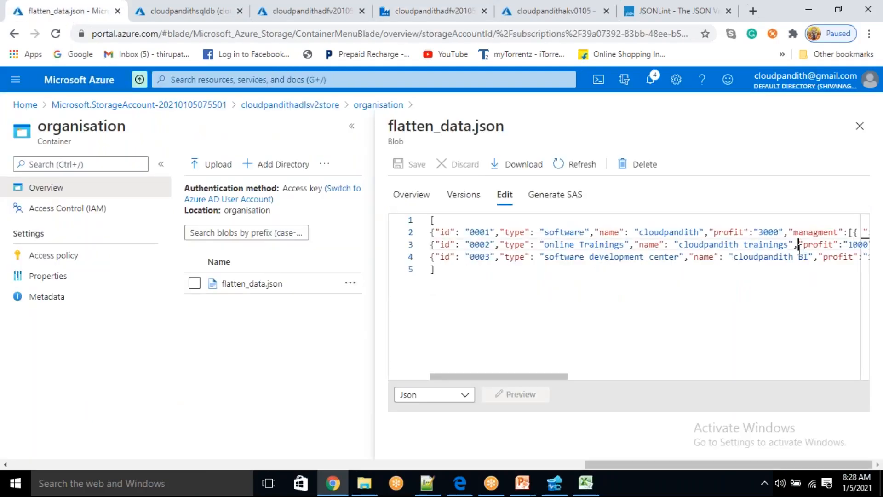
pyautogui.press('End')
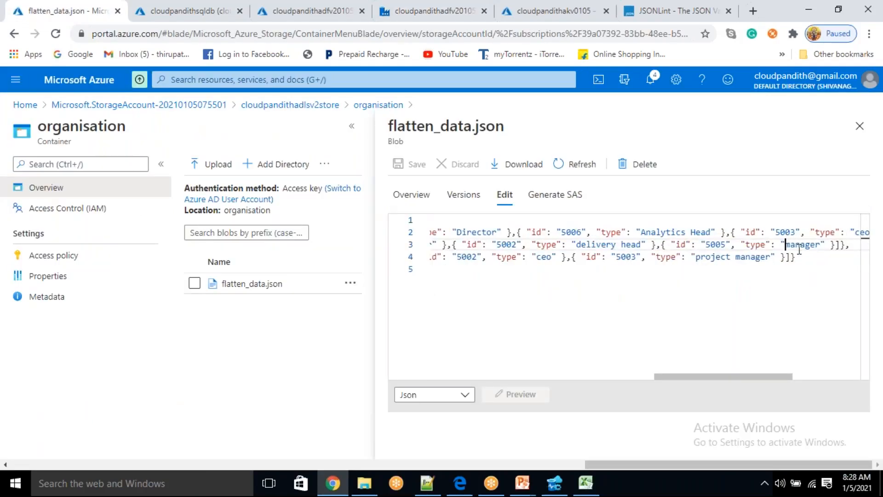
pyautogui.press('Left')
pyautogui.press('Left')
pyautogui.press('Left')
pyautogui.press('Left')
pyautogui.press('Left')
pyautogui.press('Left')
pyautogui.press('Left')
pyautogui.press('Left')
pyautogui.press('Left')
pyautogui.press('Left')
pyautogui.press('Left')
pyautogui.press('Left')
pyautogui.press('Left')
pyautogui.press('Left')
pyautogui.press('Left')
pyautogui.press('Left')
pyautogui.press('Left')
pyautogui.press('Left')
pyautogui.press('Left')
pyautogui.press('Left')
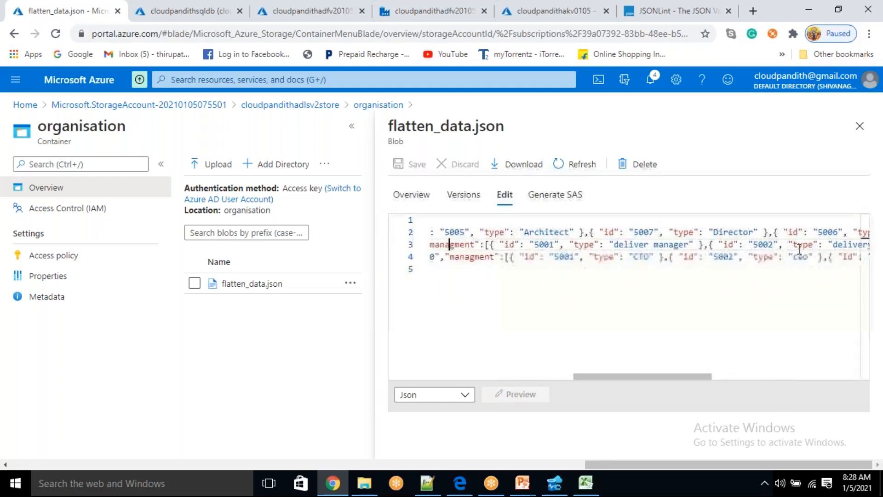
pyautogui.press('Left')
pyautogui.press('Left')
pyautogui.press('Left')
pyautogui.press('Left')
pyautogui.press('Left')
pyautogui.press('Left')
pyautogui.press('Left')
pyautogui.press('Left')
pyautogui.press('Left')
pyautogui.press('Left')
pyautogui.press('Left')
pyautogui.press('Left')
pyautogui.press('Left')
pyautogui.press('Left')
pyautogui.press('Left')
pyautogui.press('Left')
pyautogui.press('Left')
pyautogui.press('Left')
pyautogui.press('Left')
pyautogui.press('Left')
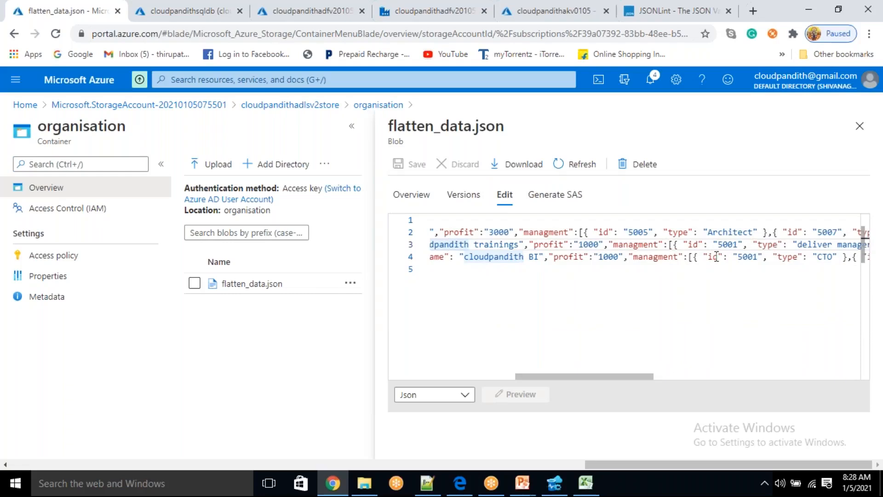
pyautogui.click(604, 257)
pyautogui.press('BackSpace')
pyautogui.write('2')
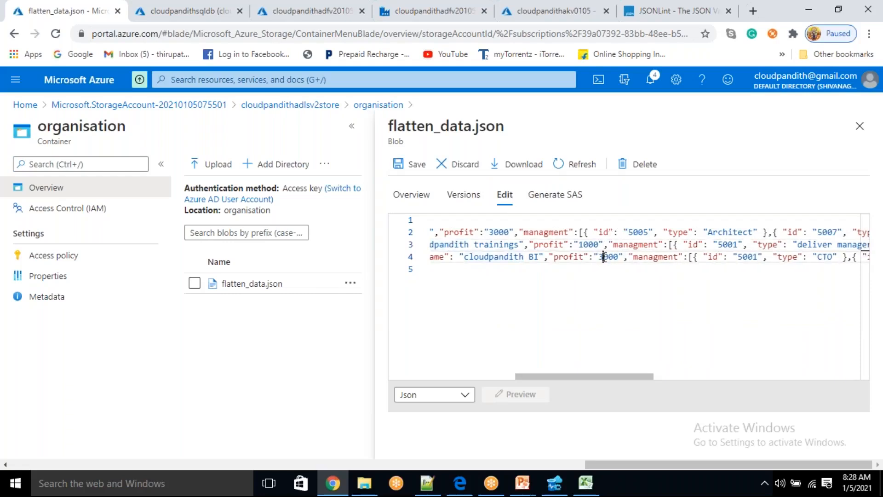
pyautogui.click(399, 164)
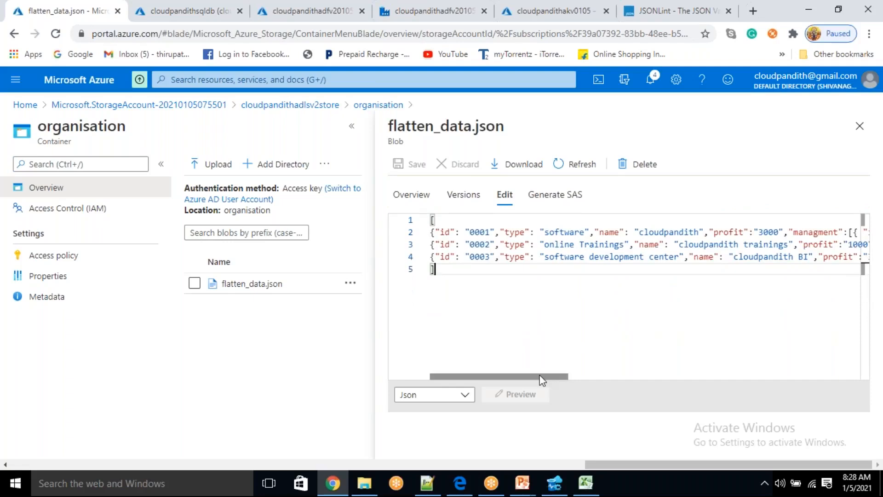
# Step: Verify 0002 keeps profit 1000 and 0003 shows 3000, then return to Data Factory
pyautogui.click(475, 234)
pyautogui.click(481, 259)
pyautogui.moveTo(536, 375); pyautogui.dragTo(562, 380)
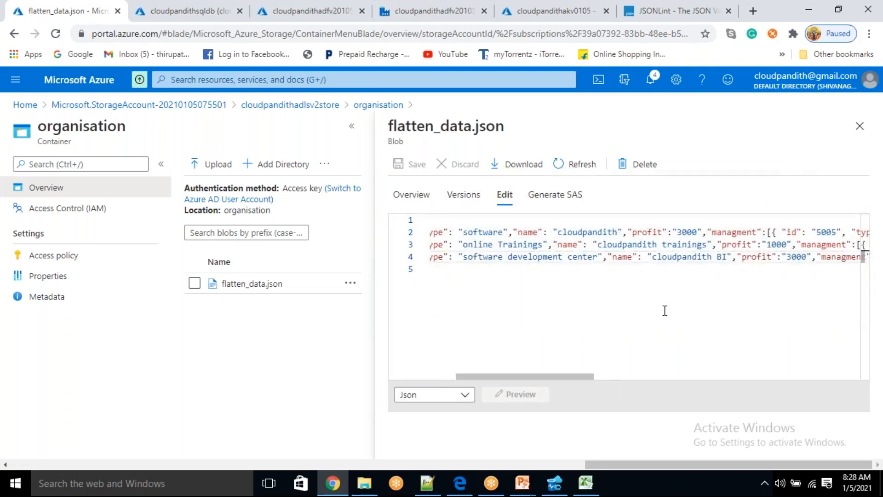
pyautogui.click(780, 248)
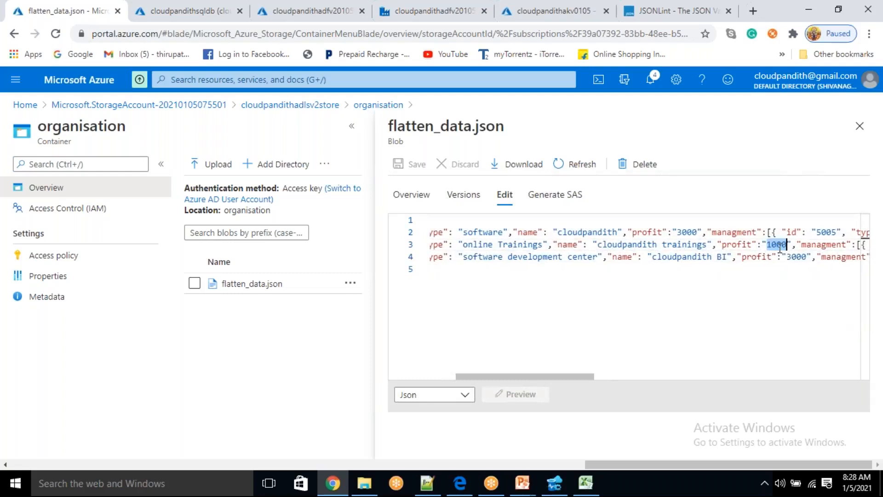
pyautogui.click(720, 313)
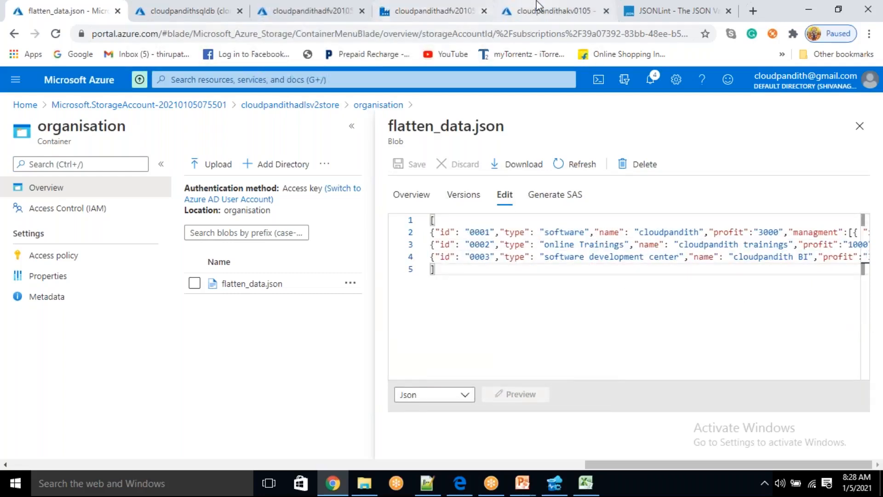
pyautogui.click(433, 11)
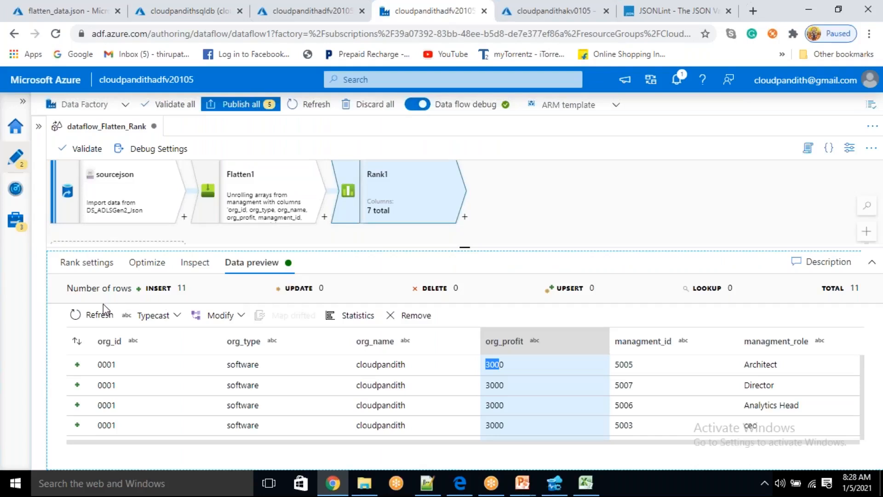
pyautogui.click(75, 316)
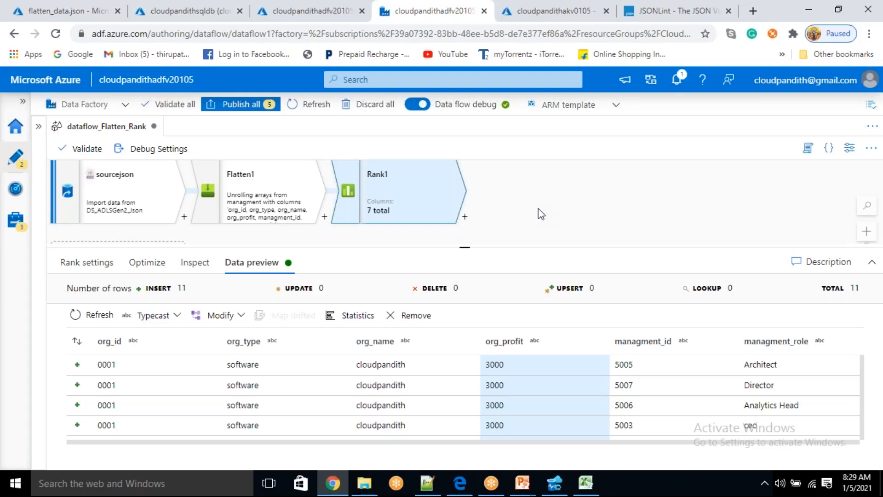
pyautogui.scroll(-3, 579, 401)
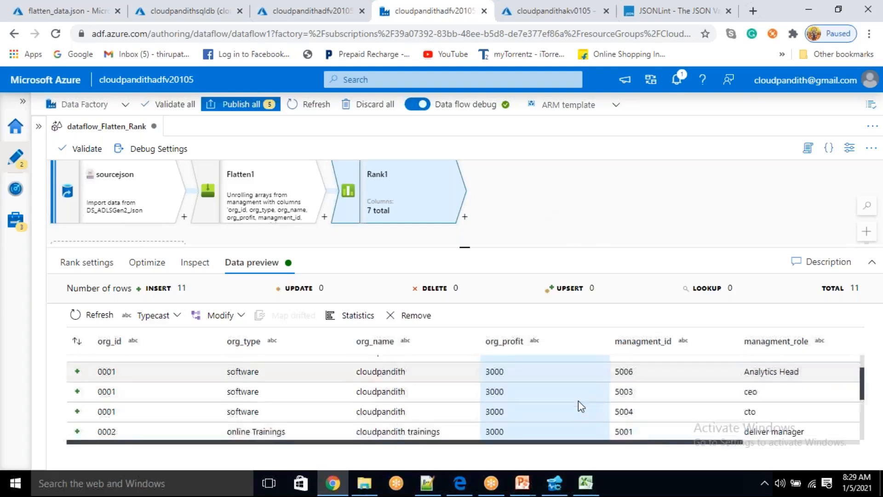
pyautogui.scroll(2, 578, 401)
pyautogui.scroll(-2, 578, 401)
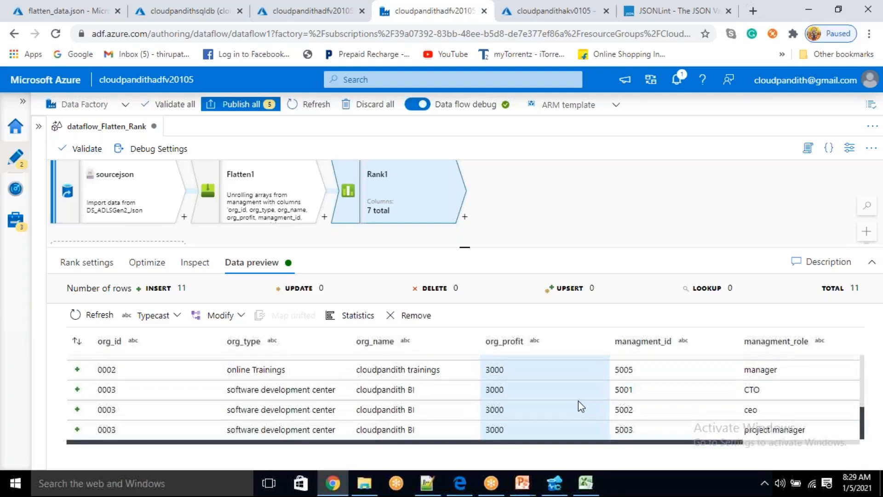
pyautogui.scroll(3, 578, 401)
pyautogui.scroll(-2, 578, 401)
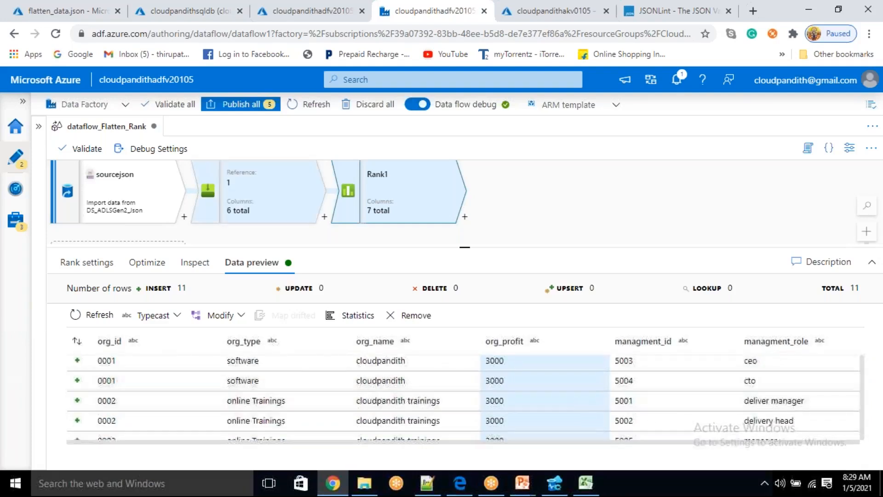
# Step: Preview the sourcejson data with its 3 organisation records
pyautogui.click(142, 199)
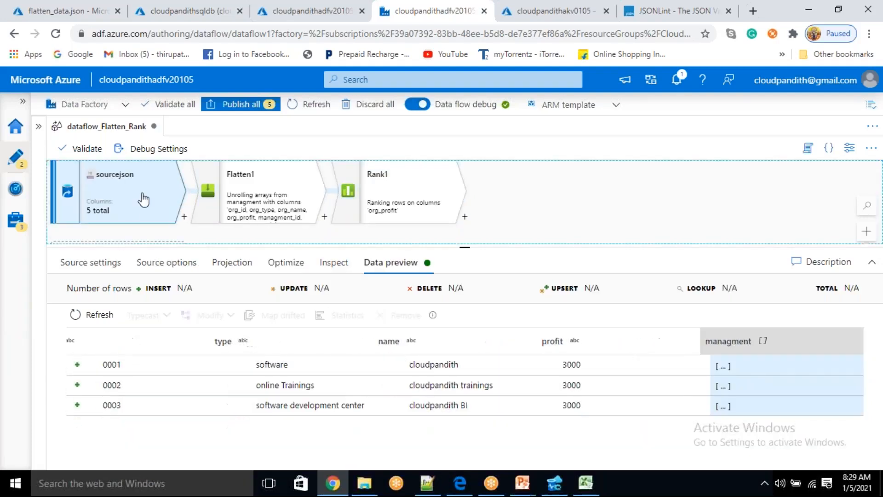
pyautogui.click(94, 317)
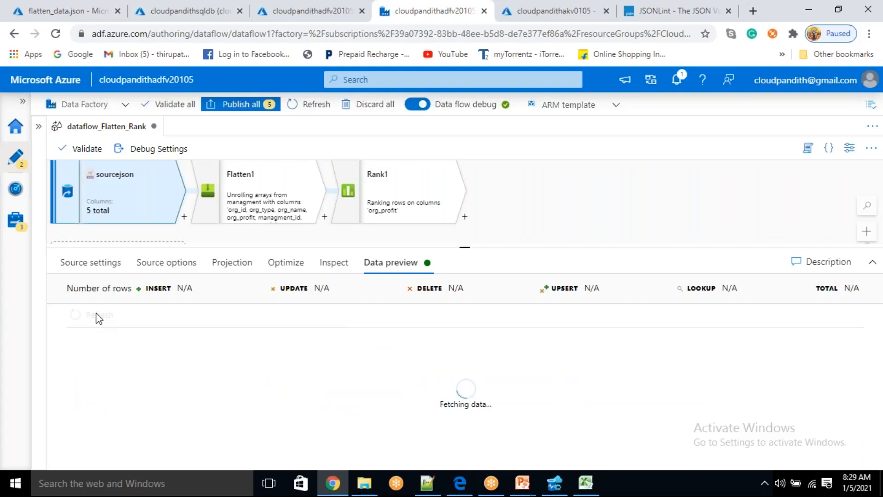
pyautogui.moveTo(468, 247); pyautogui.dragTo(468, 250)
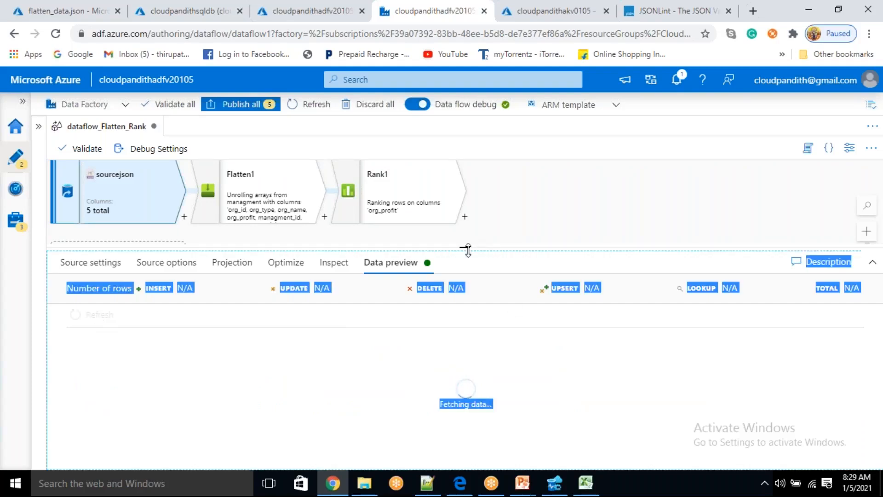
pyautogui.click(556, 224)
pyautogui.click(109, 196)
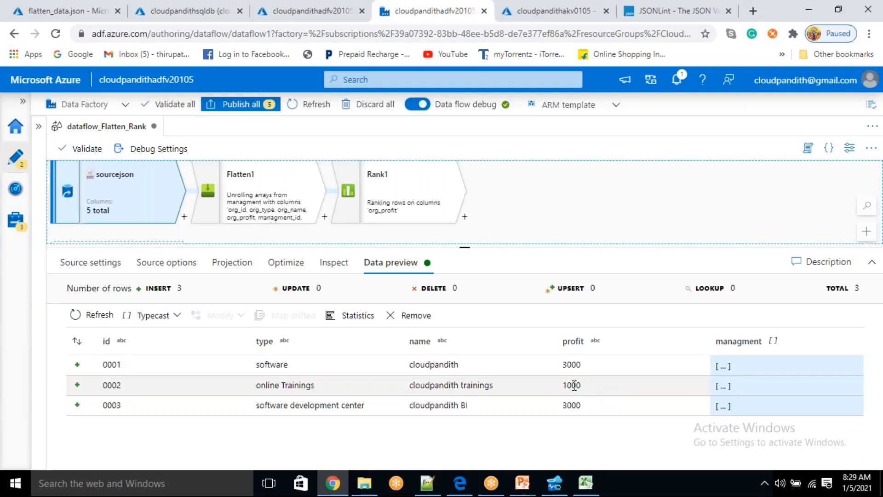
# Step: Refresh Flatten1's preview in an enlarged pane, showing the 11 rows with trainings at 1000
pyautogui.click(256, 193)
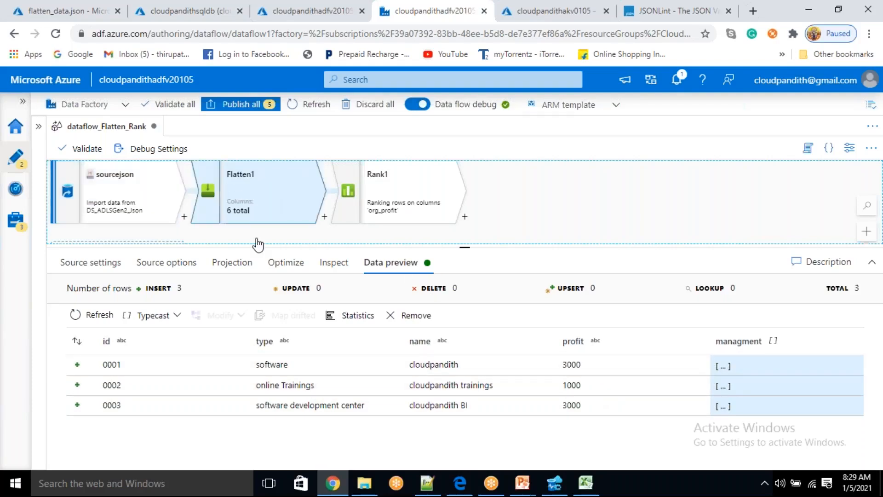
pyautogui.click(105, 314)
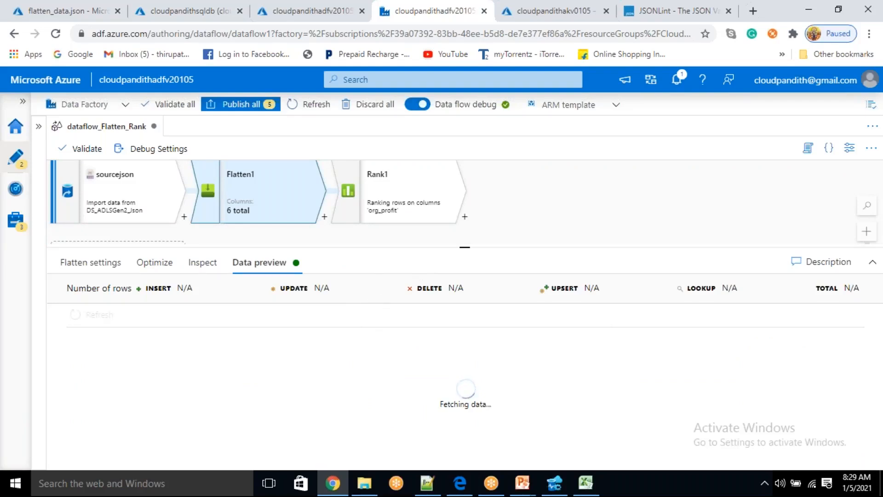
pyautogui.moveTo(470, 248); pyautogui.dragTo(475, 213)
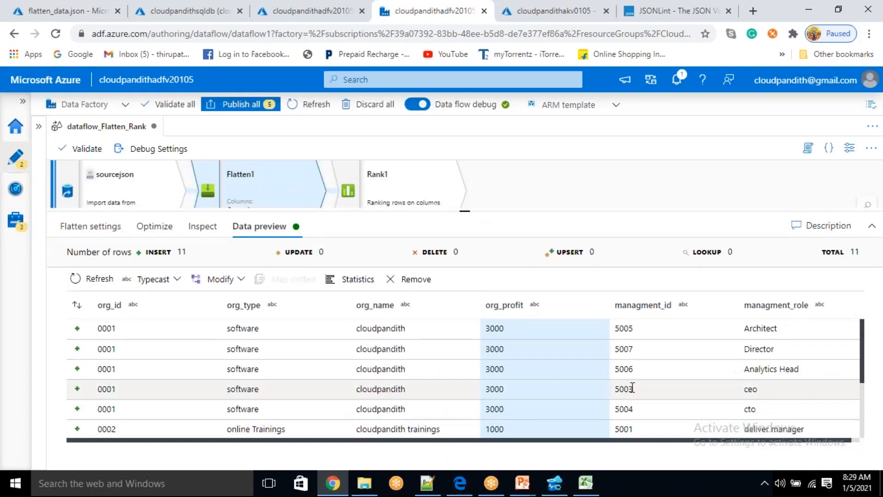
pyautogui.scroll(-3, 506, 358)
pyautogui.doubleClick(494, 384)
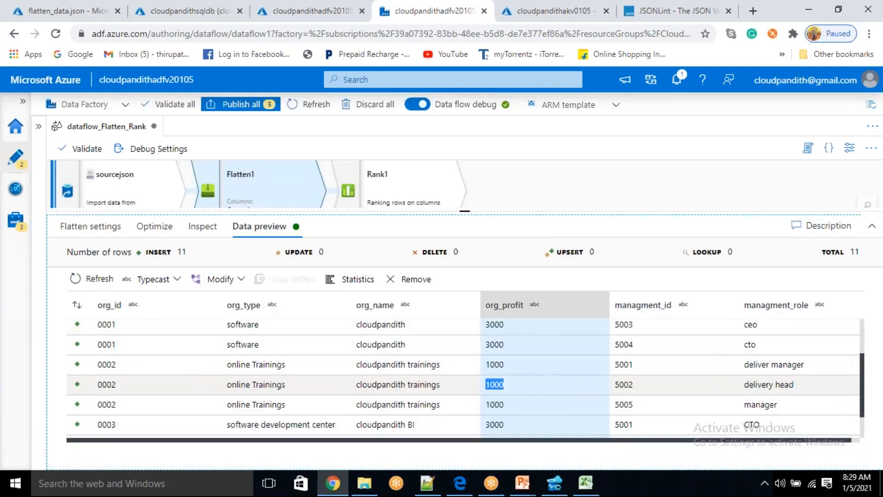
pyautogui.click(425, 198)
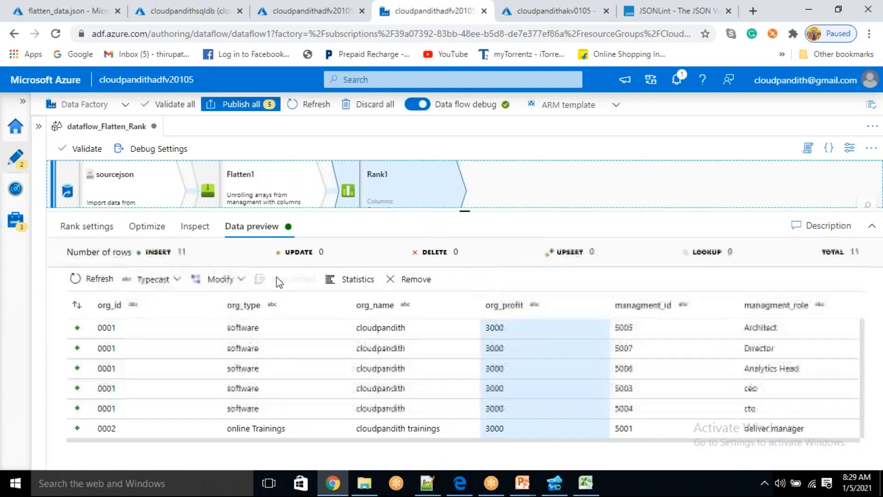
# Step: Refresh Rank1's preview and scroll its 11 rows, all showing org_profit 3000
pyautogui.click(88, 278)
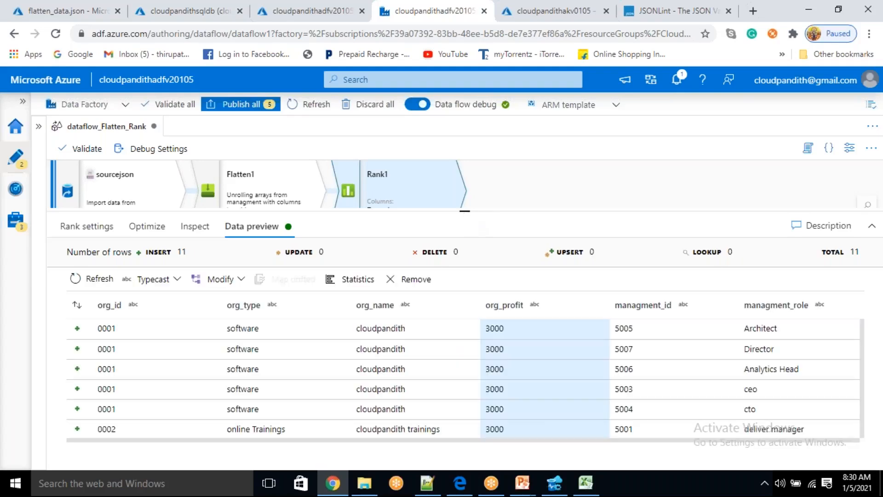
pyautogui.scroll(-5, 514, 401)
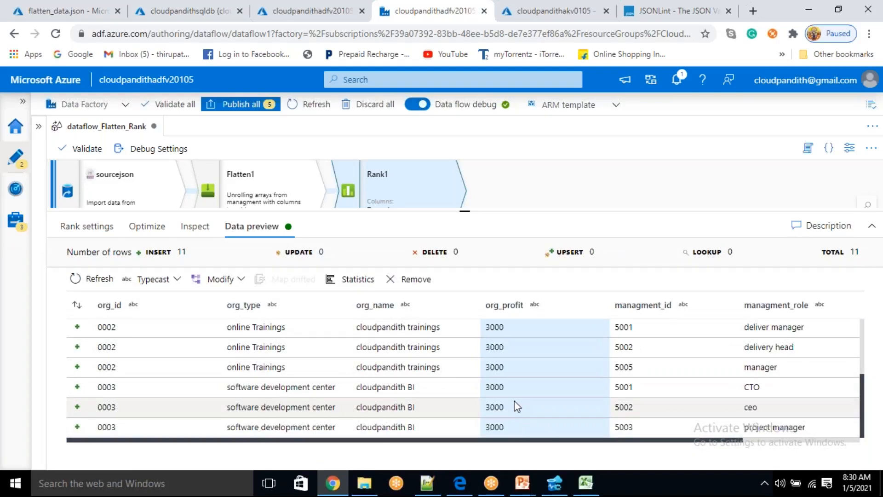
pyautogui.scroll(5, 514, 401)
pyautogui.scroll(-2, 514, 401)
pyautogui.scroll(3, 514, 401)
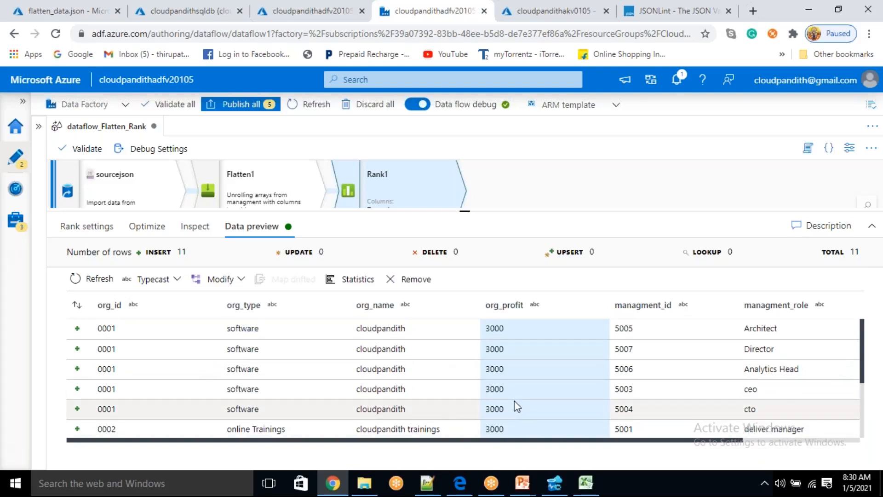
pyautogui.scroll(-3, 514, 401)
pyautogui.scroll(2, 514, 401)
pyautogui.scroll(-2, 514, 401)
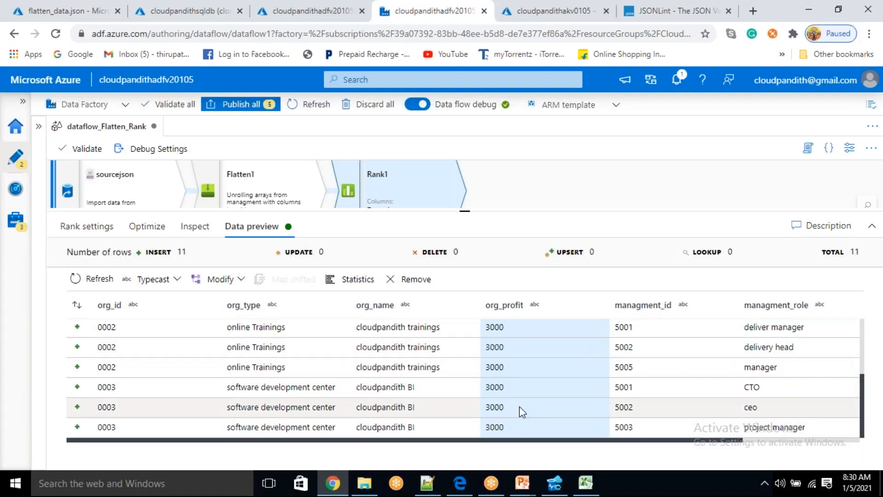
pyautogui.scroll(2, 519, 407)
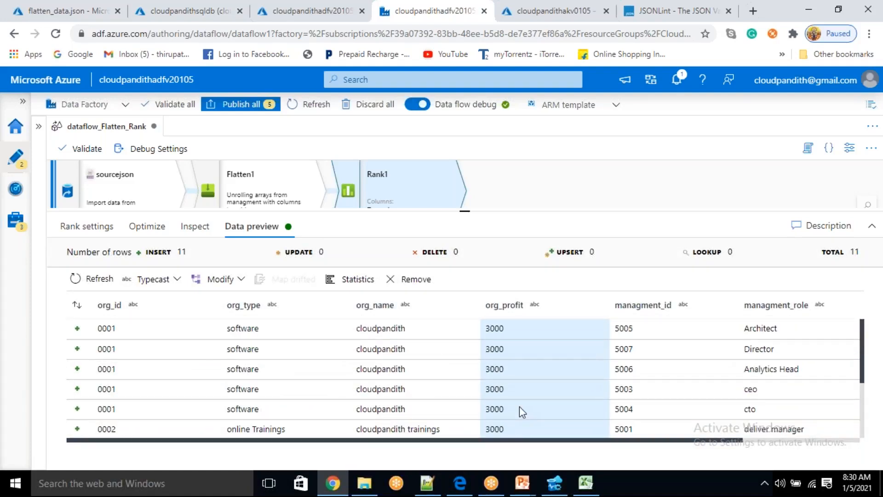
pyautogui.scroll(-1, 520, 407)
pyautogui.scroll(-4, 520, 406)
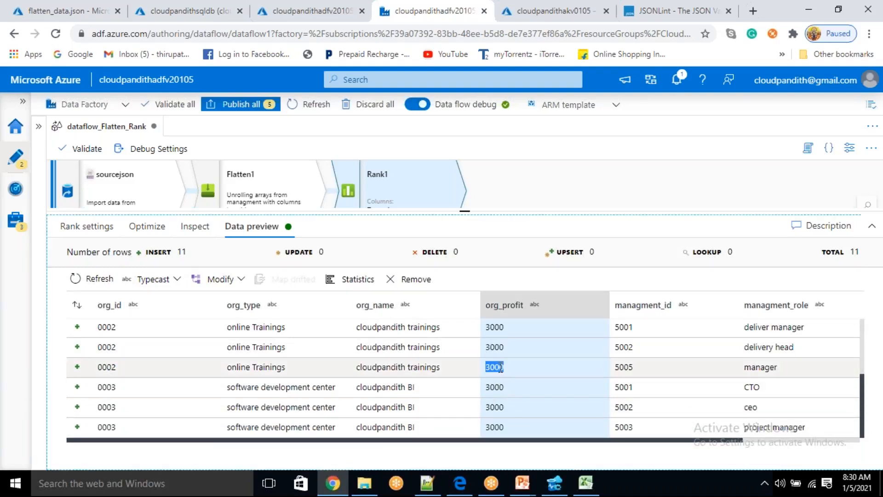
# Step: Compare against Flatten1's preview, where the manager row's profit is 1000
pyautogui.click(282, 183)
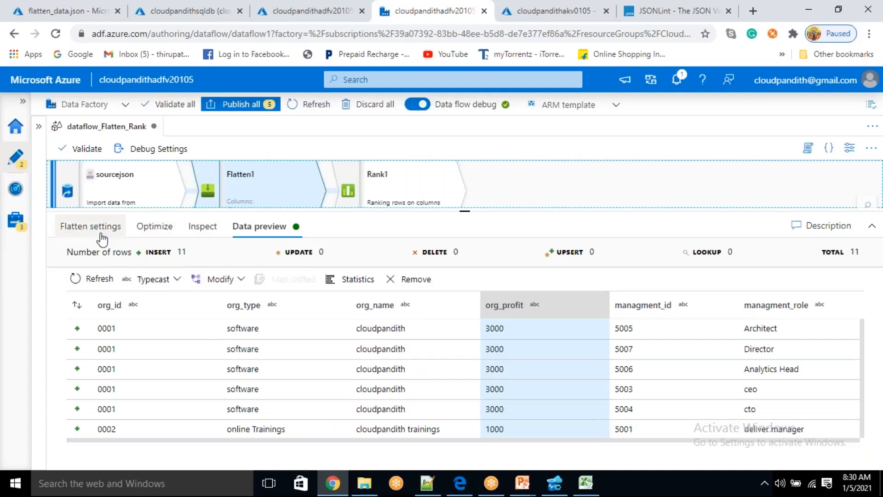
pyautogui.click(88, 227)
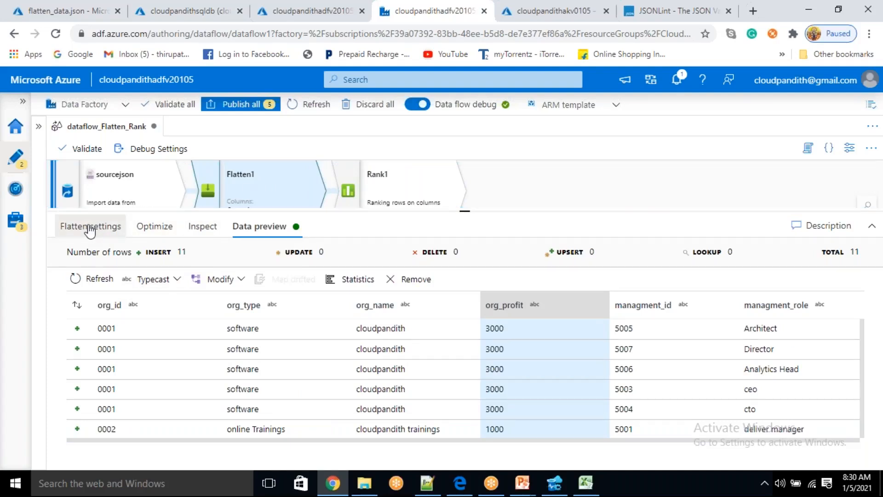
pyautogui.click(266, 228)
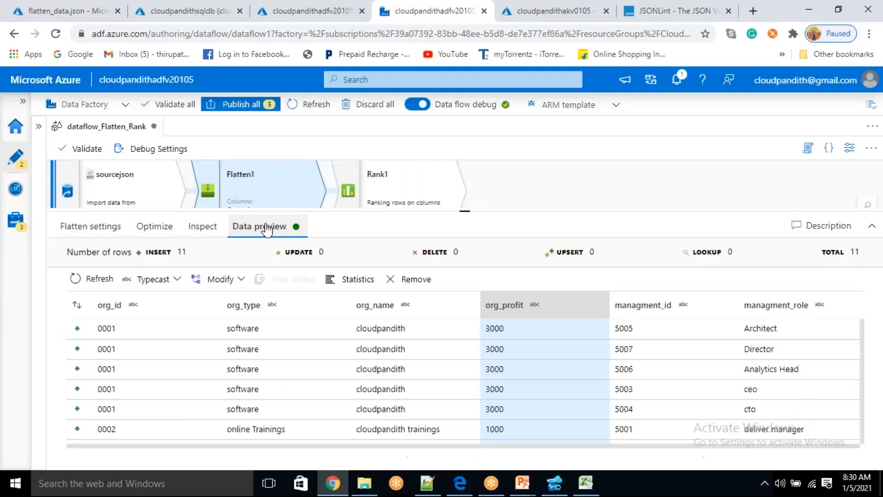
pyautogui.click(529, 409)
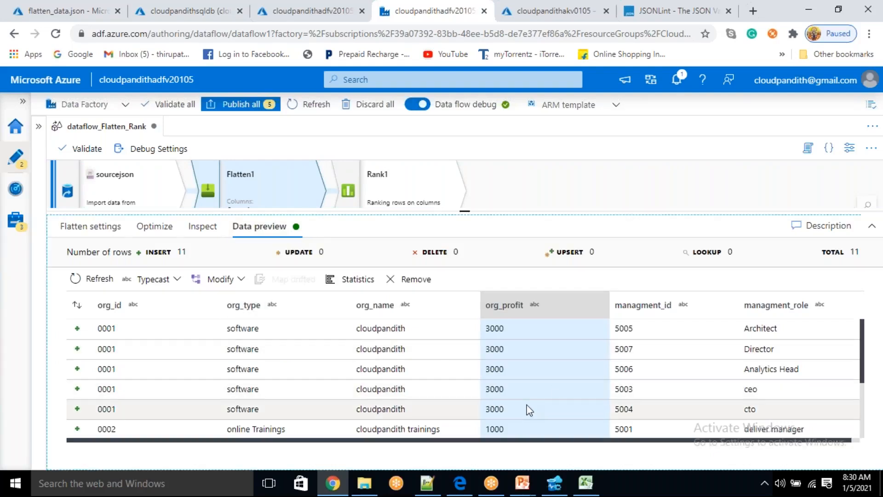
pyautogui.scroll(-3, 526, 404)
pyautogui.moveTo(490, 333); pyautogui.dragTo(505, 358)
pyautogui.doubleClick(502, 377)
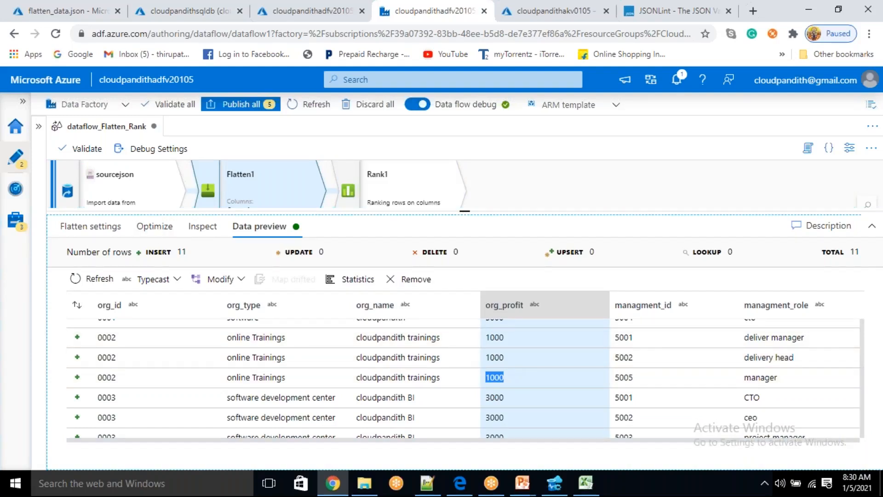
# Step: Recheck Rank1's preview and bring up its ranking settings
pyautogui.click(400, 183)
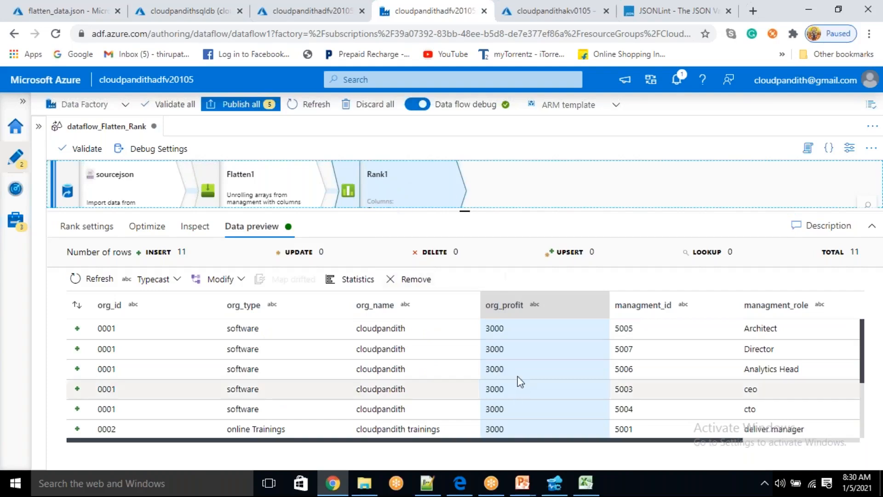
pyautogui.click(504, 347)
pyautogui.scroll(-3, 509, 363)
pyautogui.scroll(3, 516, 382)
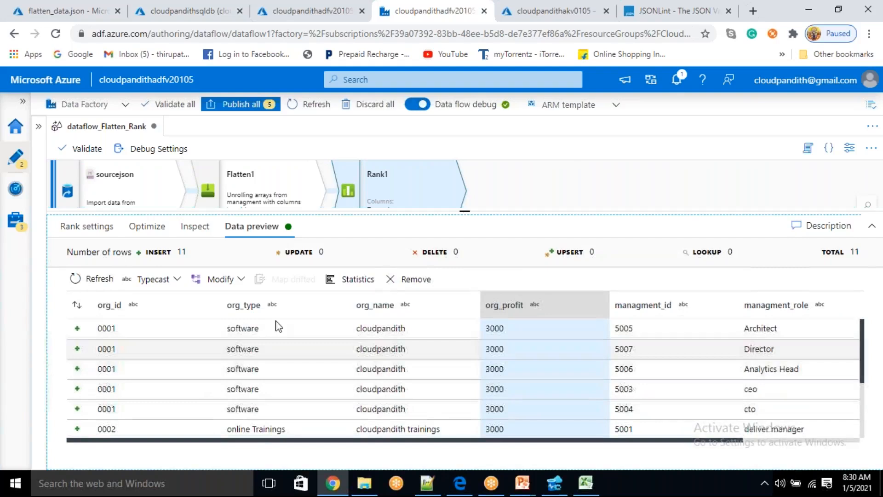
pyautogui.click(109, 234)
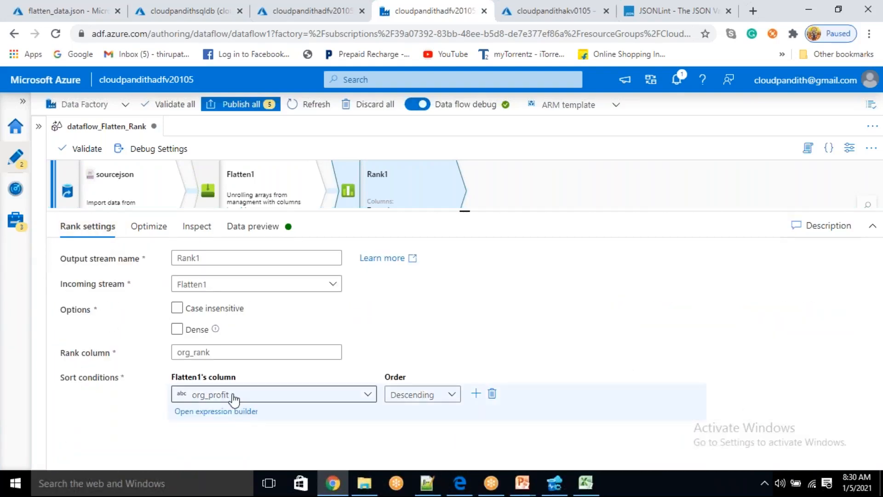
# Step: Reset Rank1's sort column to org_profit, leave Case insensitive off, and refresh the preview
pyautogui.click(321, 401)
pyautogui.click(225, 437)
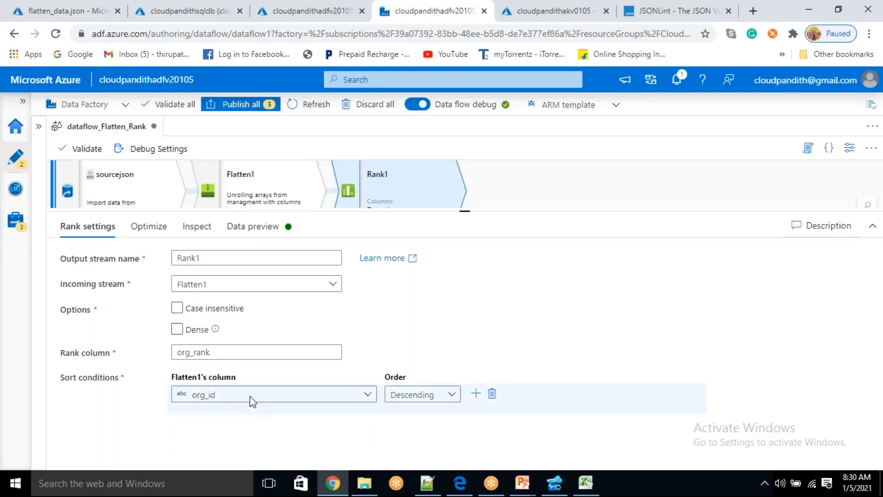
pyautogui.click(252, 395)
pyautogui.write('o')
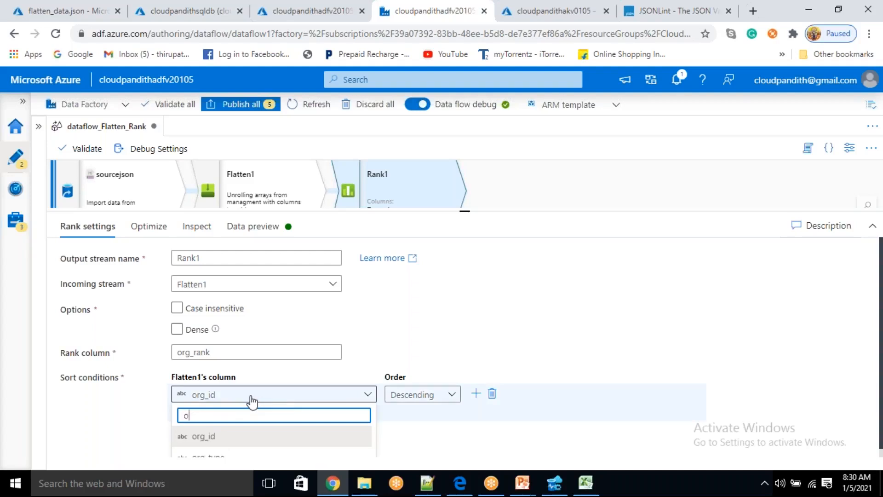
pyautogui.write('rg_pr')
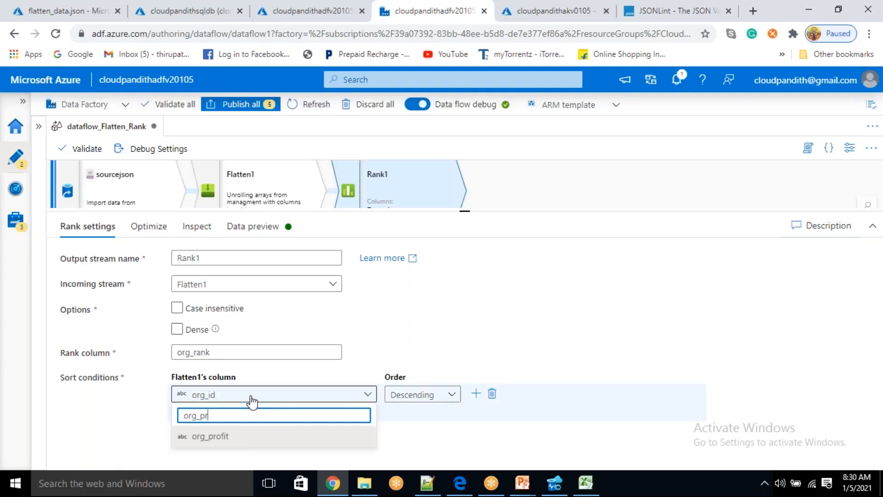
pyautogui.press('Return')
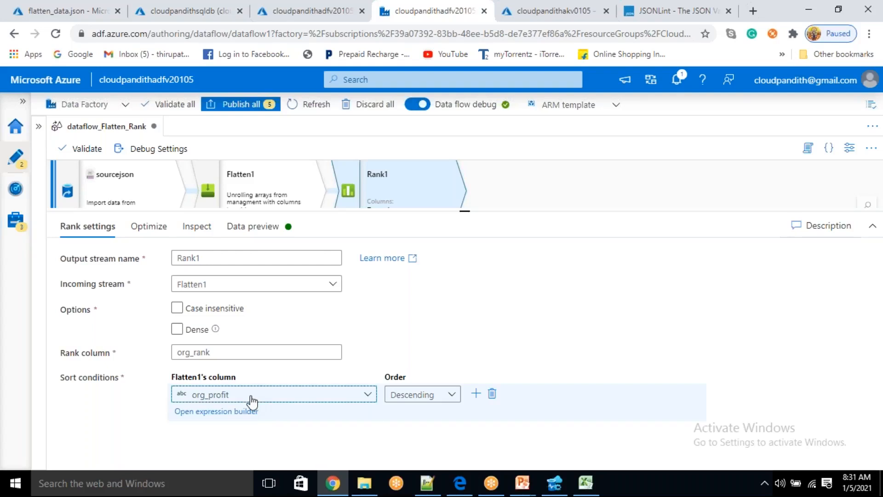
pyautogui.click(319, 411)
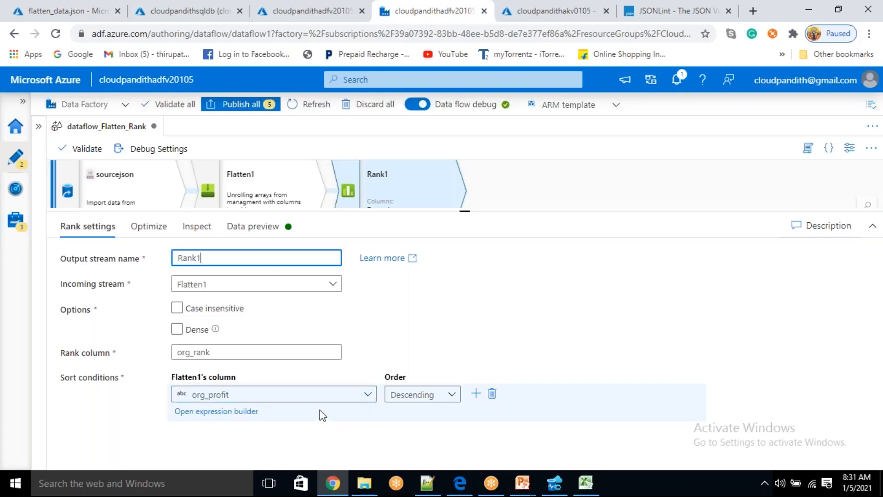
pyautogui.click(223, 311)
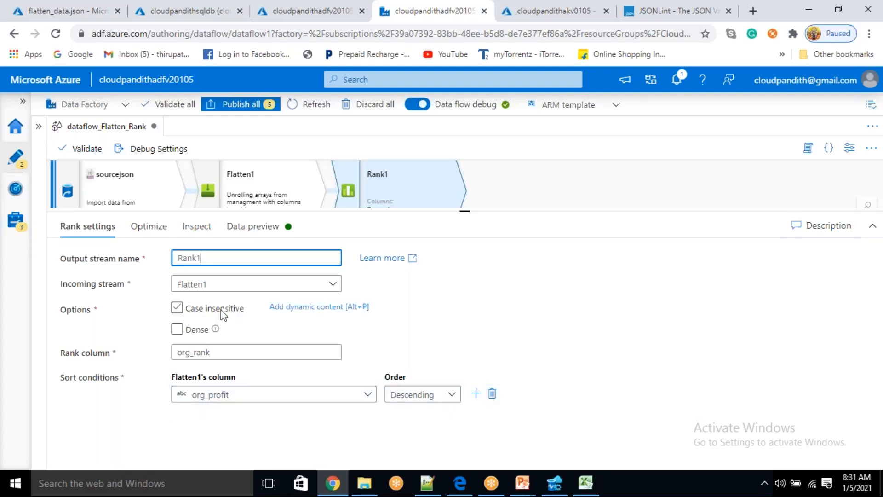
pyautogui.click(223, 311)
pyautogui.click(274, 232)
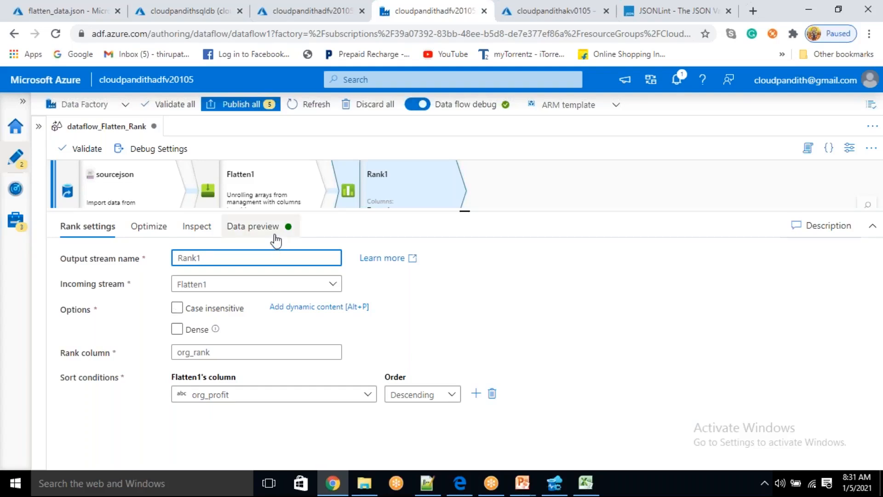
pyautogui.click(79, 278)
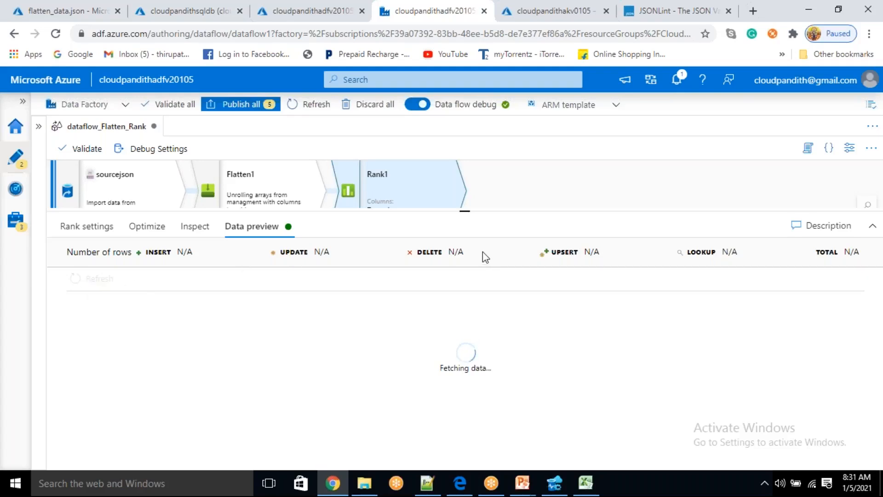
pyautogui.moveTo(468, 212)
pyautogui.mouseDown()
pyautogui.moveTo(464, 244)
pyautogui.moveTo(465, 206)
pyautogui.mouseUp()
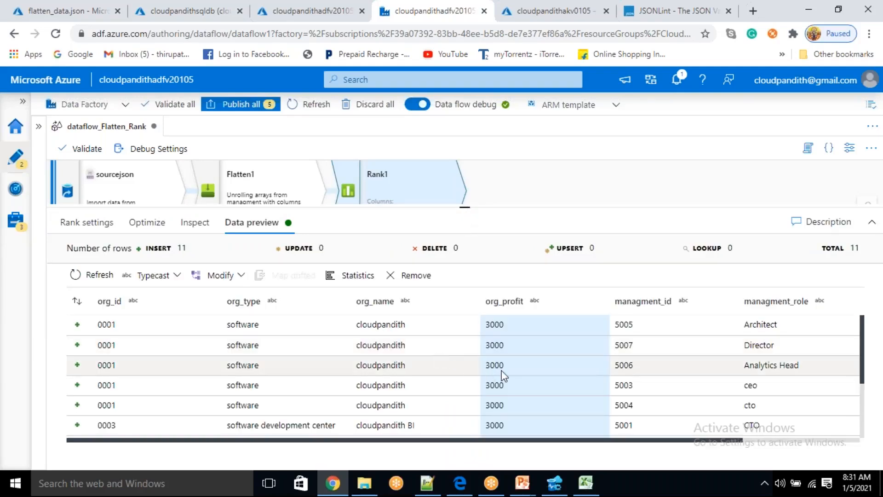
pyautogui.scroll(-4, 503, 369)
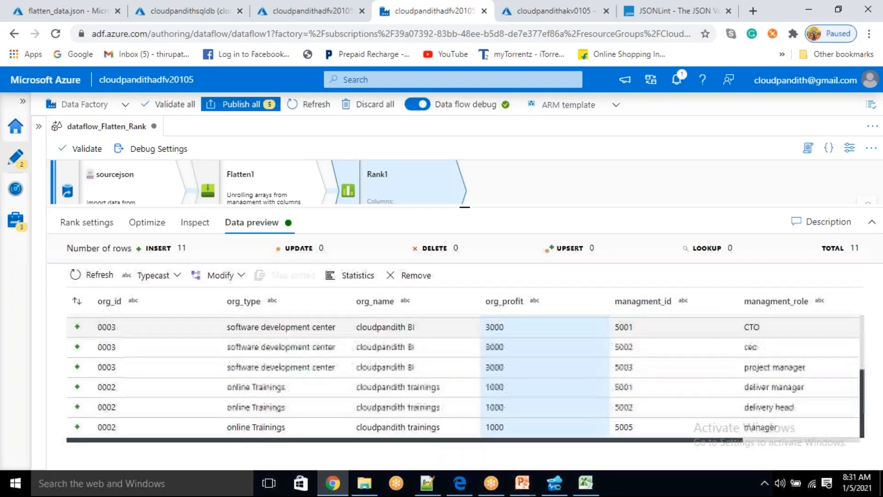
pyautogui.moveTo(495, 406); pyautogui.dragTo(509, 408)
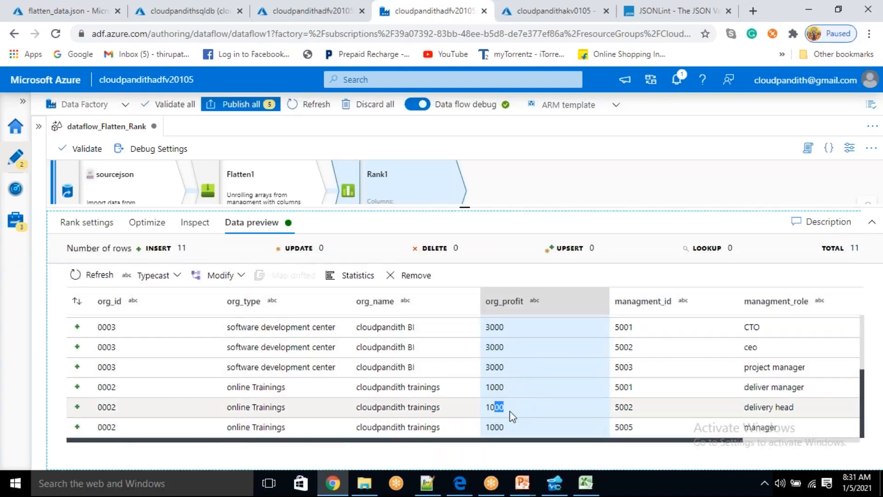
pyautogui.moveTo(634, 441); pyautogui.dragTo(757, 407)
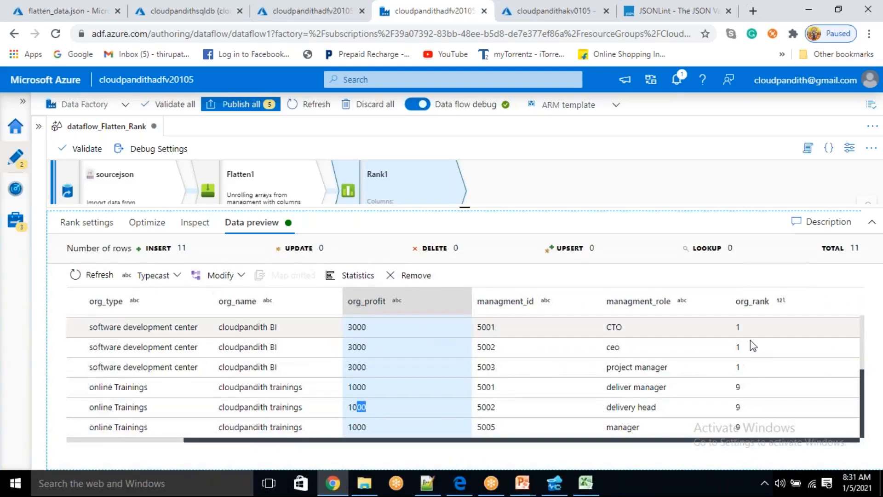
pyautogui.scroll(3, 761, 368)
pyautogui.moveTo(755, 342); pyautogui.dragTo(771, 397)
pyautogui.scroll(-3, 767, 395)
pyautogui.moveTo(739, 368); pyautogui.dragTo(736, 328)
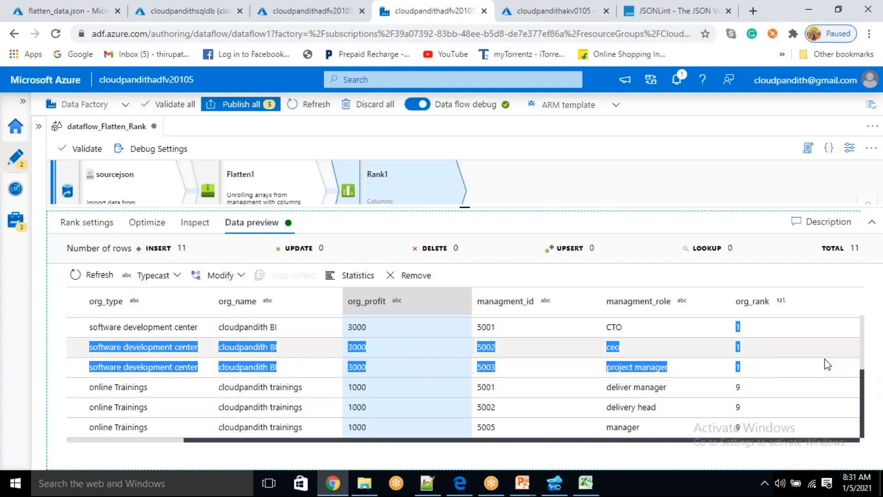
pyautogui.click(738, 399)
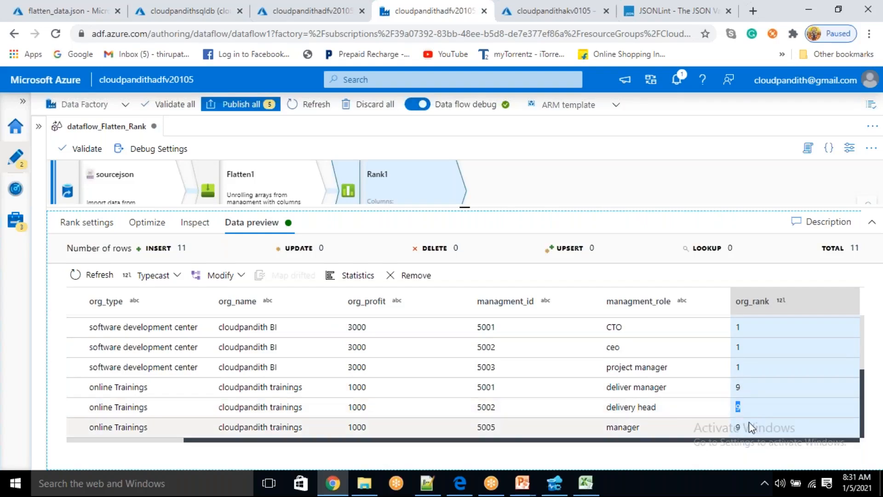
pyautogui.doubleClick(738, 427)
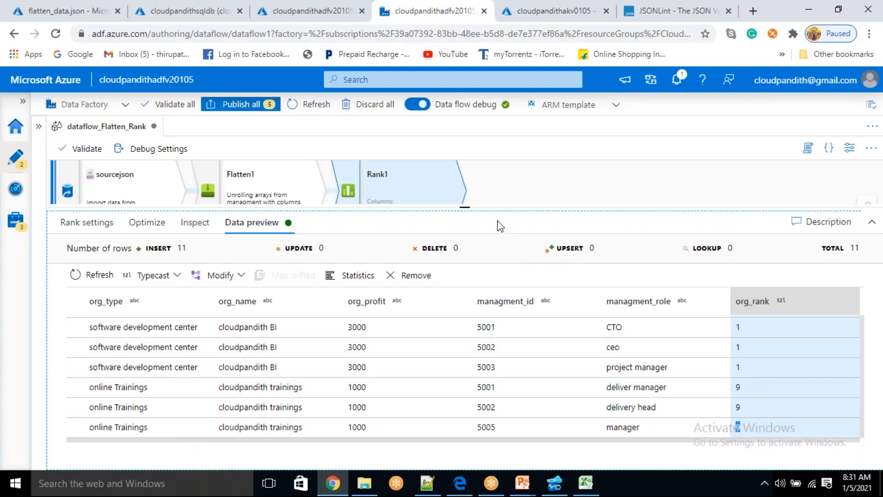
pyautogui.moveTo(467, 205); pyautogui.dragTo(465, 258)
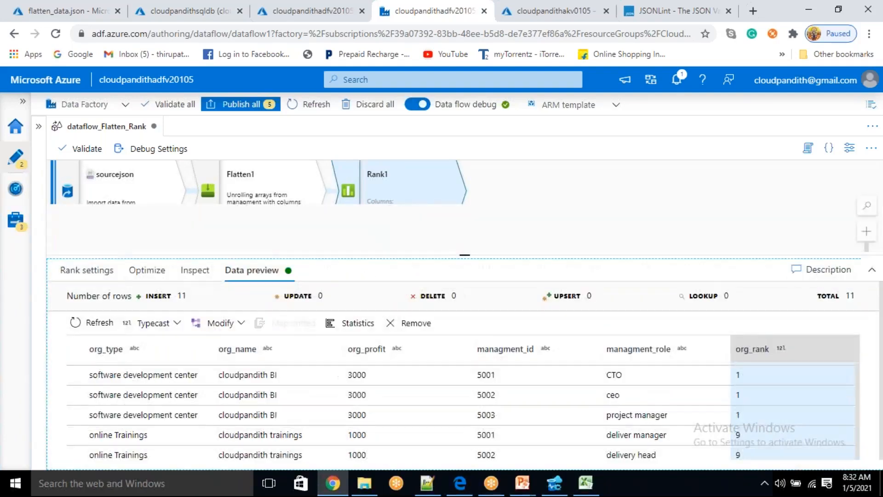
# Step: Add a Rank step after Rank1 named denseRank1
pyautogui.click(465, 218)
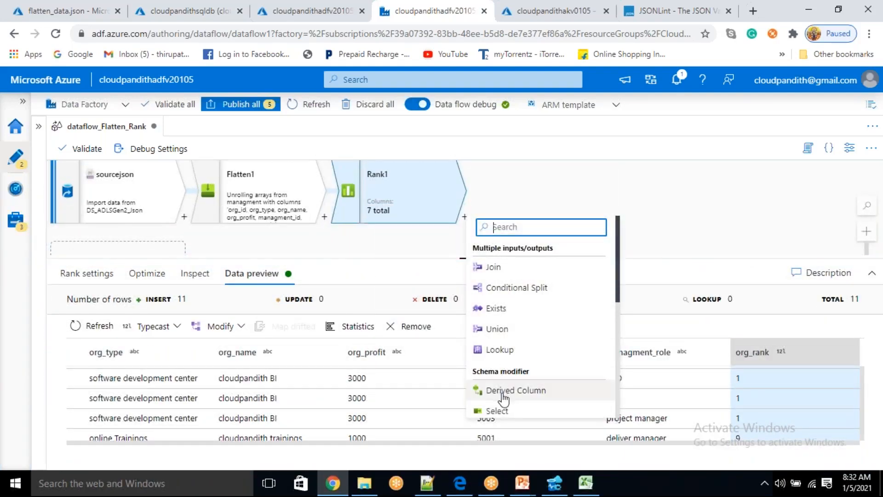
pyautogui.scroll(-3, 503, 398)
pyautogui.scroll(-3, 502, 405)
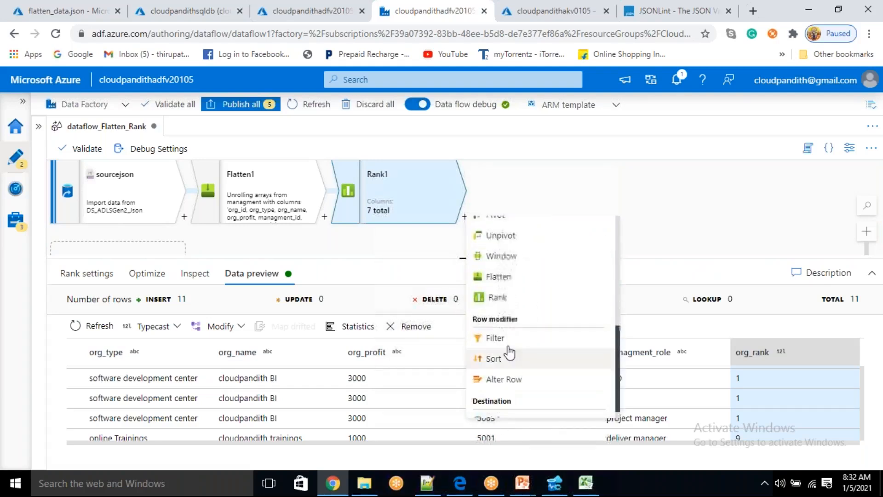
pyautogui.click(507, 300)
pyautogui.click(211, 302)
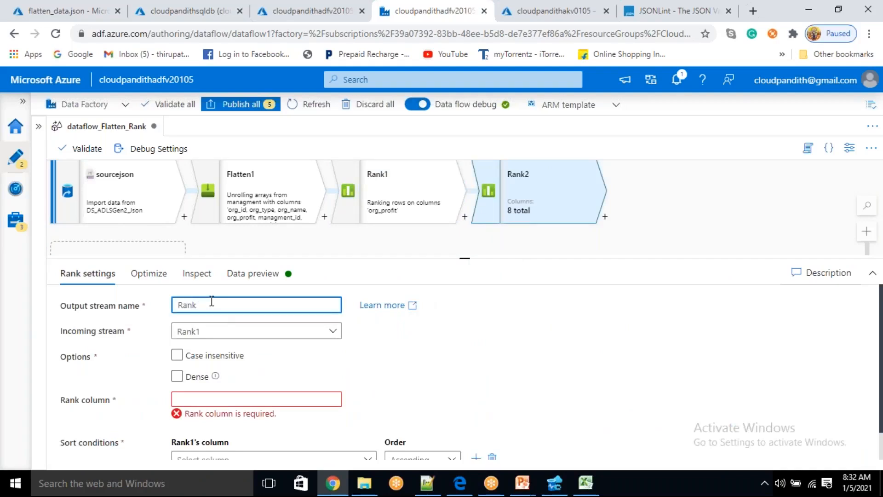
pyautogui.write('denseRank1')
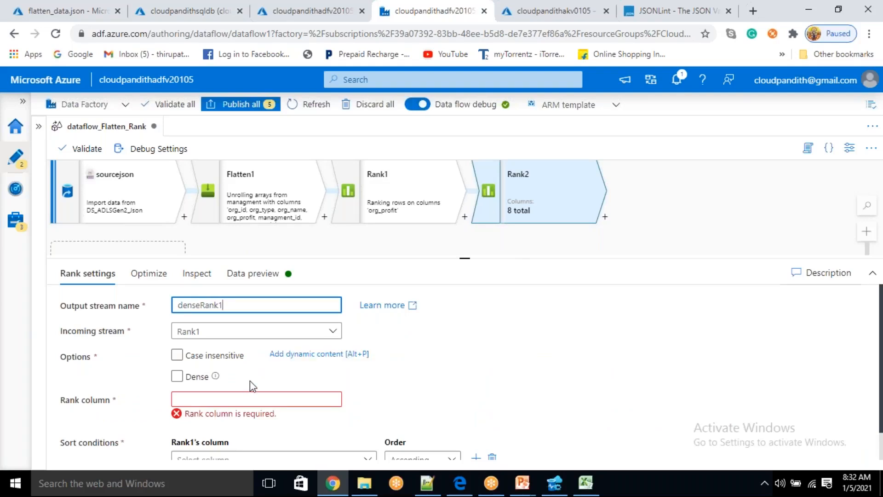
# Step: Set rank column org_denserank, ranking on org_profit in Descending order
pyautogui.scroll(-1, 249, 382)
pyautogui.click(238, 370)
pyautogui.write('org')
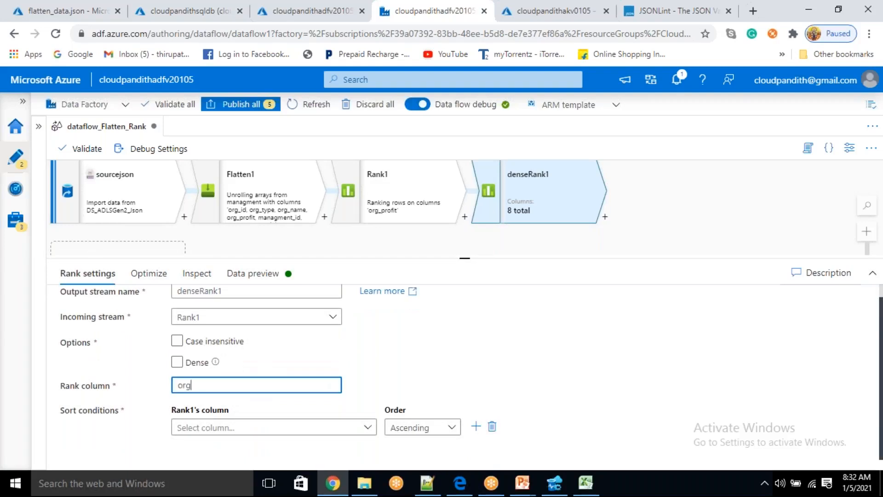
pyautogui.write('_denserank')
pyautogui.click(365, 427)
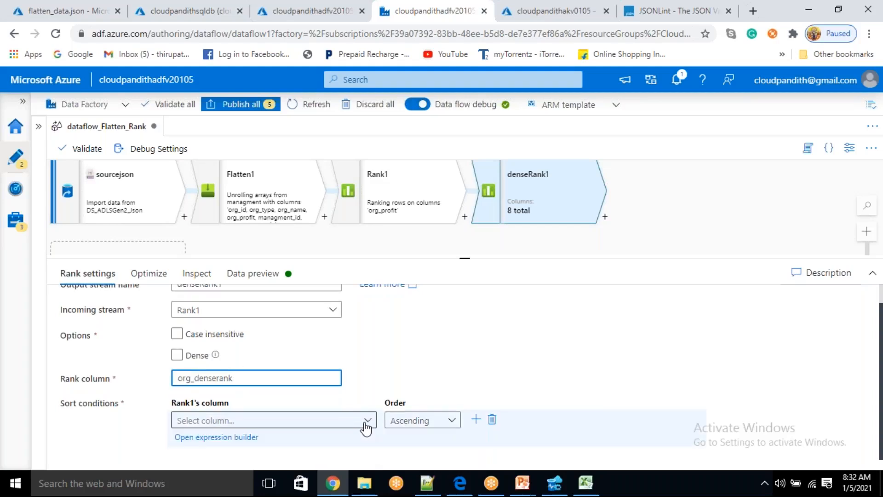
pyautogui.write('org_pr')
pyautogui.press('Return')
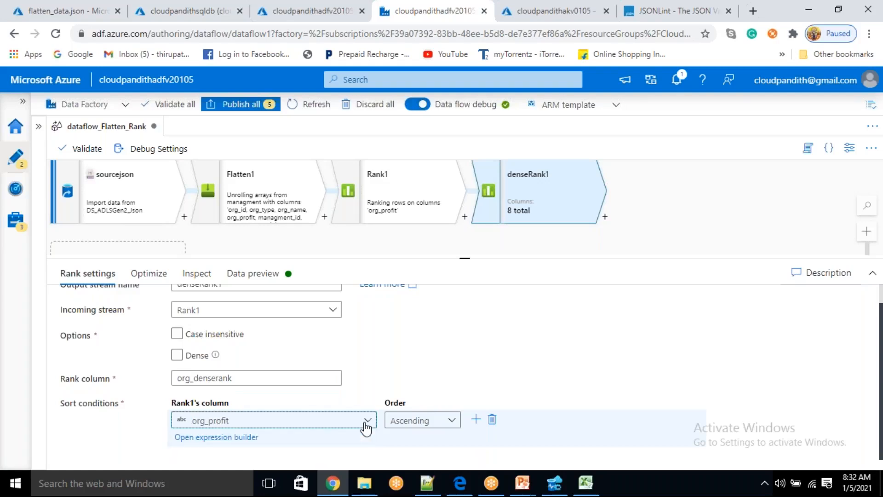
pyautogui.click(421, 421)
pyautogui.scroll(-1, 423, 453)
pyautogui.click(421, 453)
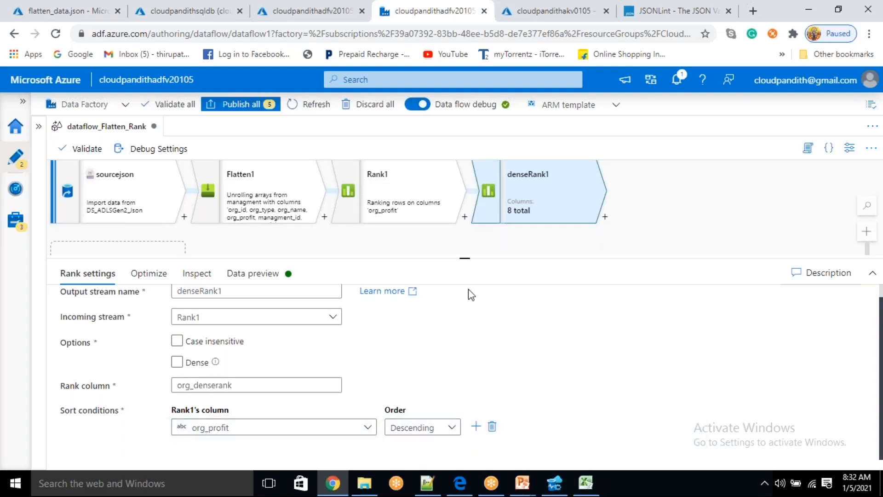
# Step: Enable the Dense option on denseRank1 and check its refreshed data preview
pyautogui.click(260, 279)
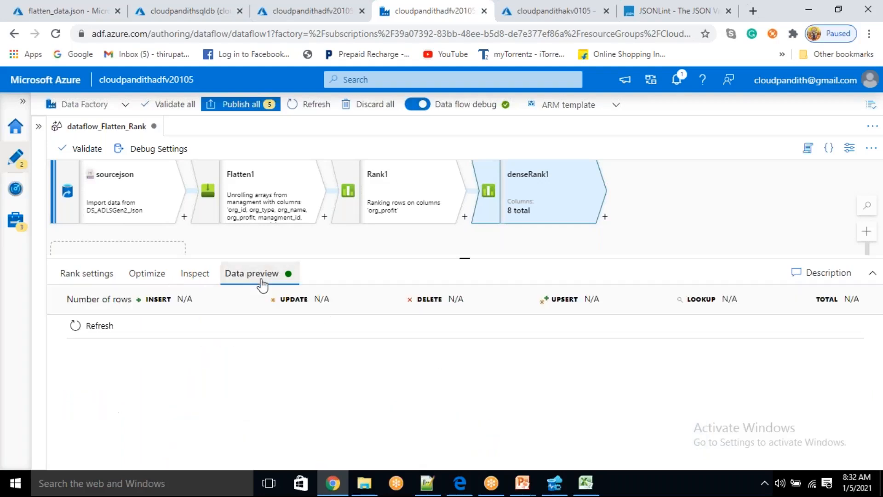
pyautogui.click(99, 326)
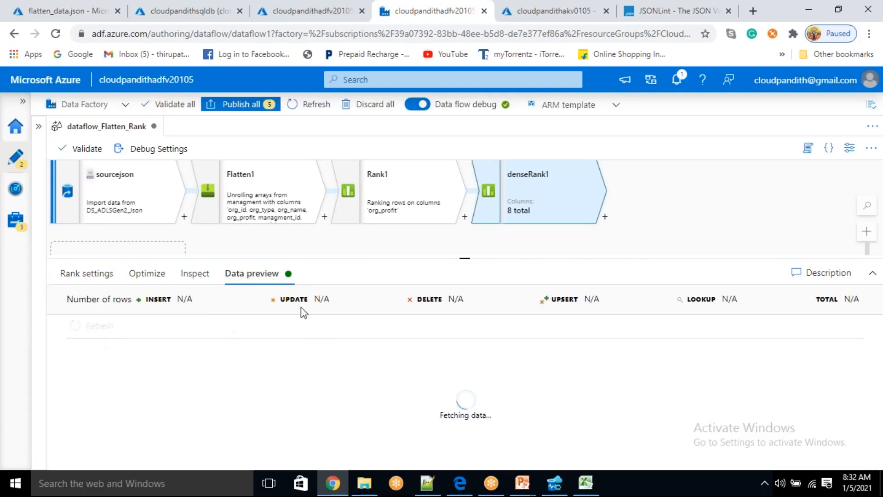
pyautogui.click(87, 276)
pyautogui.click(178, 377)
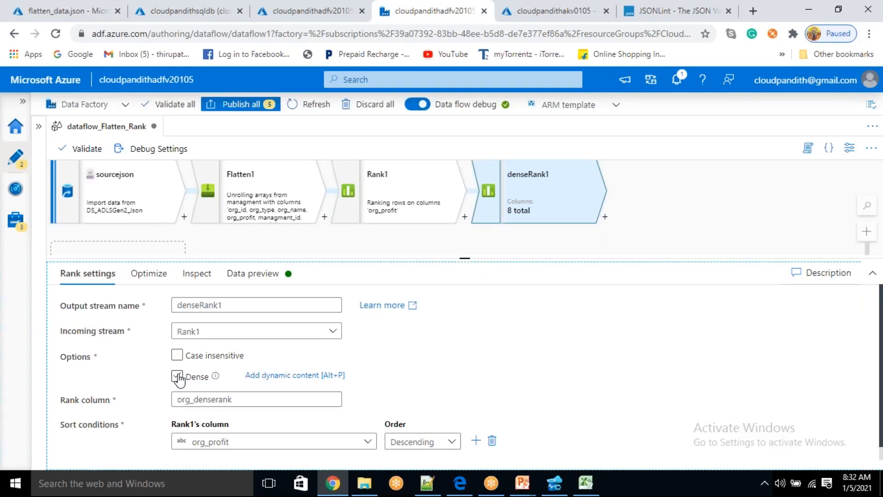
pyautogui.click(178, 377)
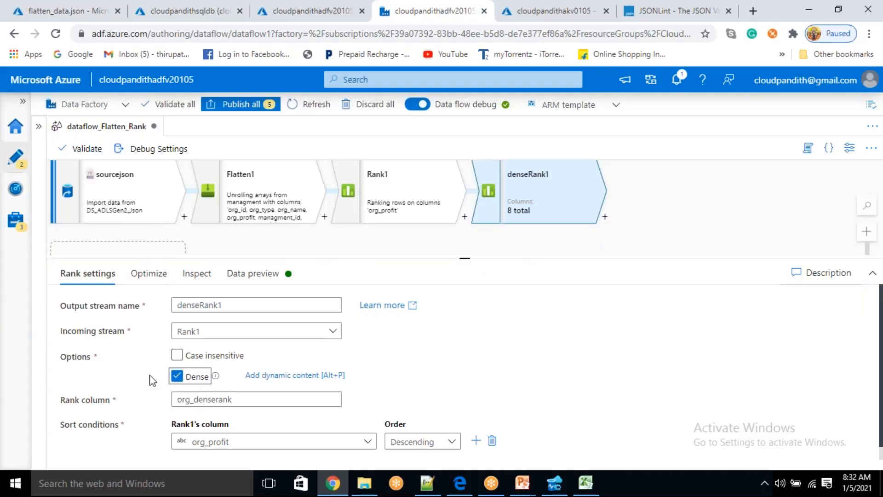
pyautogui.click(274, 278)
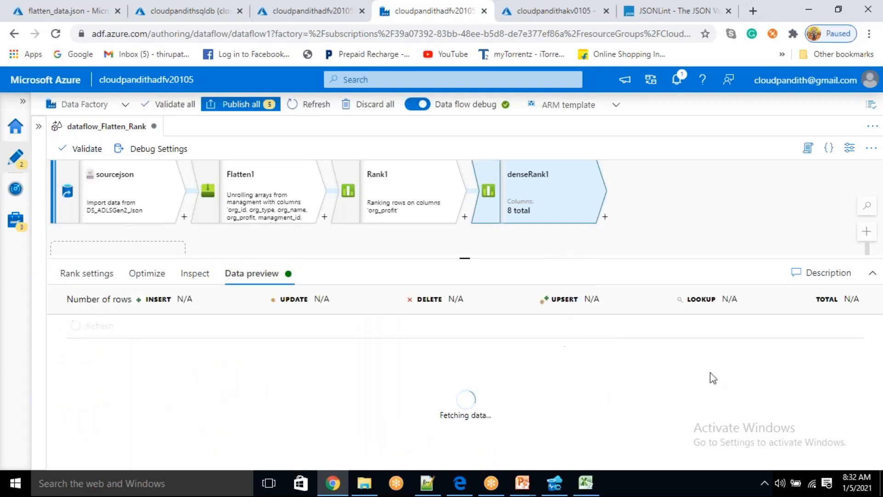
pyautogui.moveTo(652, 443); pyautogui.dragTo(841, 453)
pyautogui.scroll(-3, 761, 408)
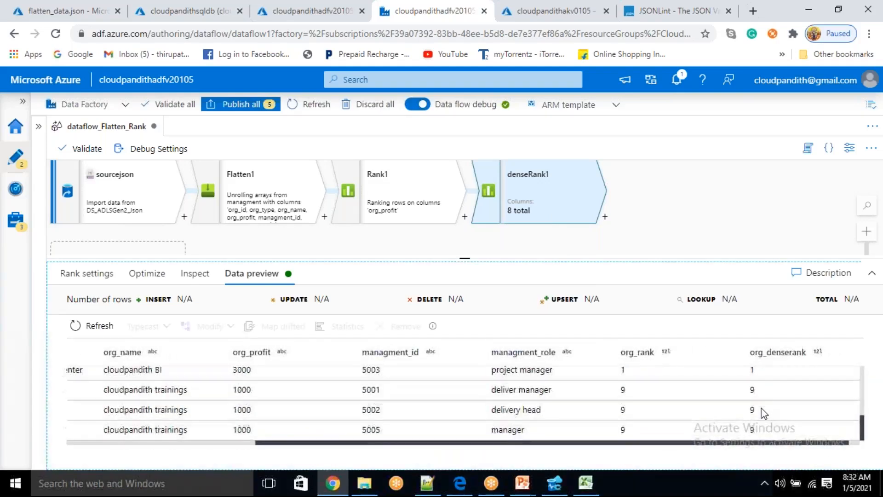
pyautogui.click(86, 276)
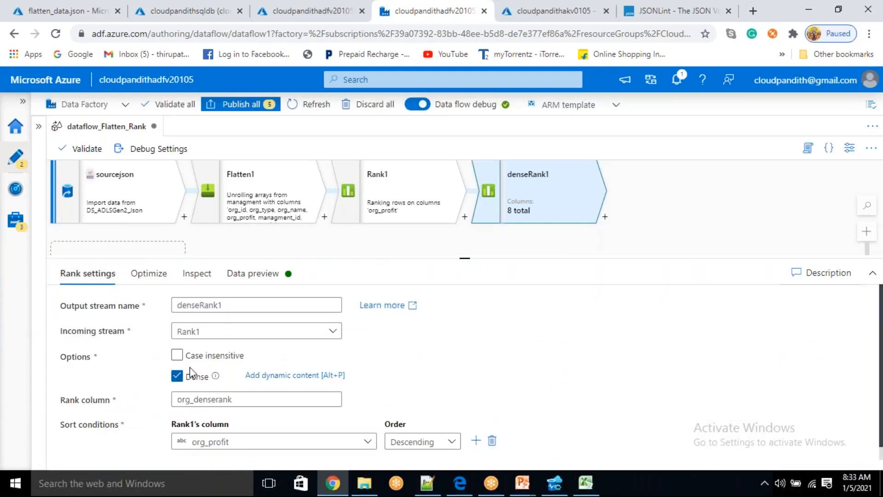
# Step: Refresh denseRank1's preview and inspect the org_profit, managment_id and org_rank columns
pyautogui.click(263, 276)
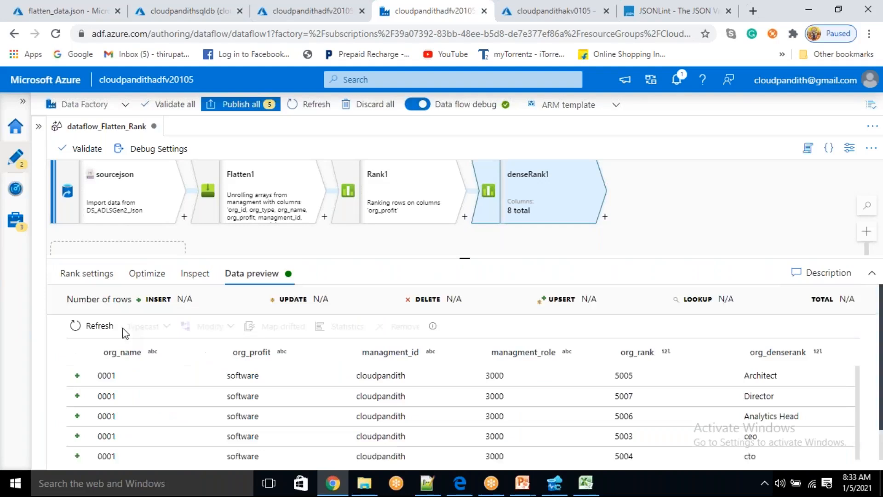
pyautogui.click(87, 327)
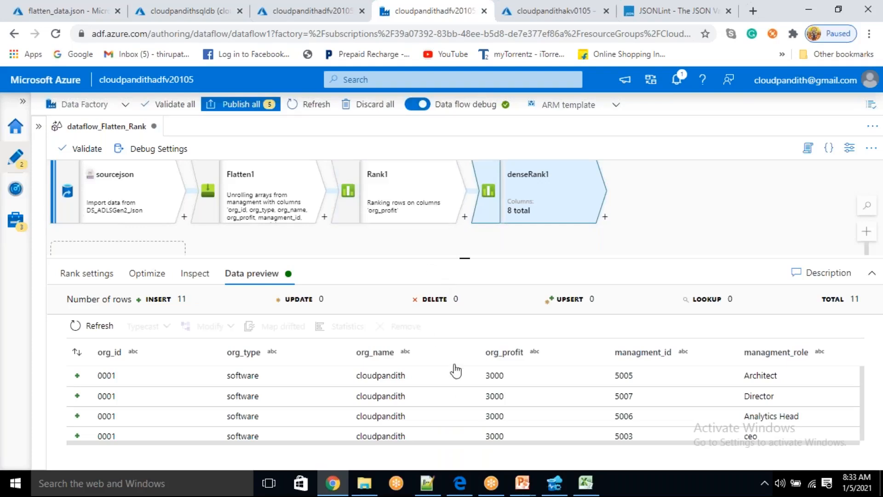
pyautogui.click(500, 388)
pyautogui.moveTo(552, 439); pyautogui.dragTo(752, 454)
pyautogui.click(684, 427)
pyautogui.moveTo(656, 444); pyautogui.dragTo(791, 425)
pyautogui.click(730, 404)
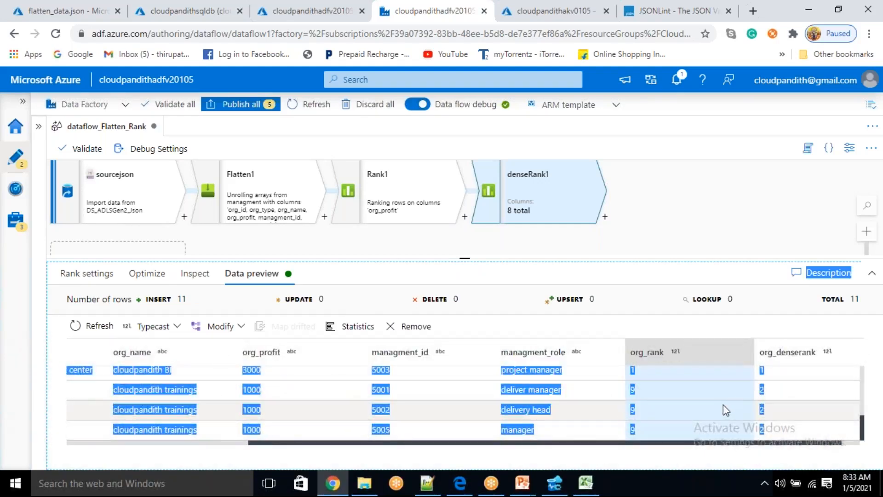
# Step: Compare org_denserank values 1 and 2 with org_rank values 1 and 9
pyautogui.click(713, 249)
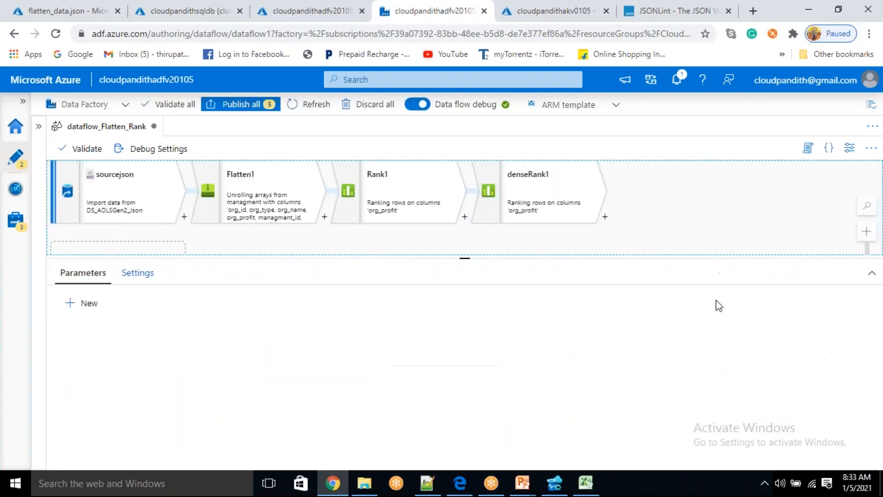
pyautogui.click(543, 224)
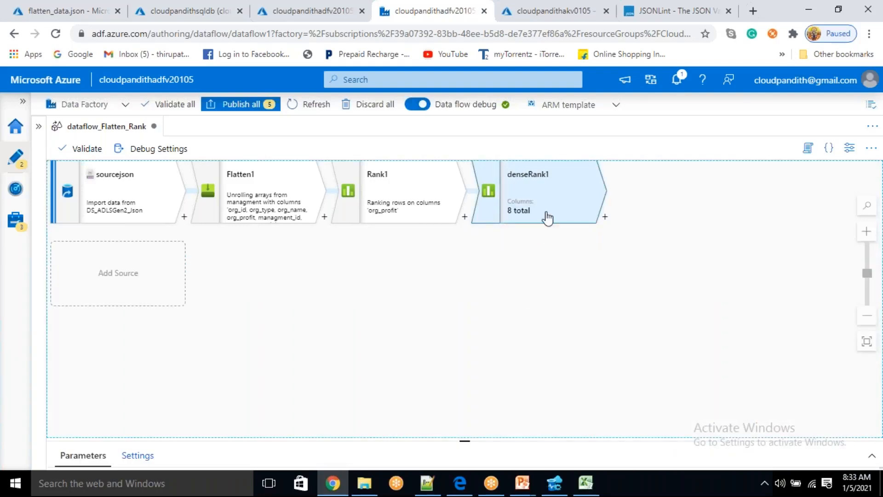
pyautogui.moveTo(656, 443); pyautogui.dragTo(824, 449)
pyautogui.scroll(-5, 767, 418)
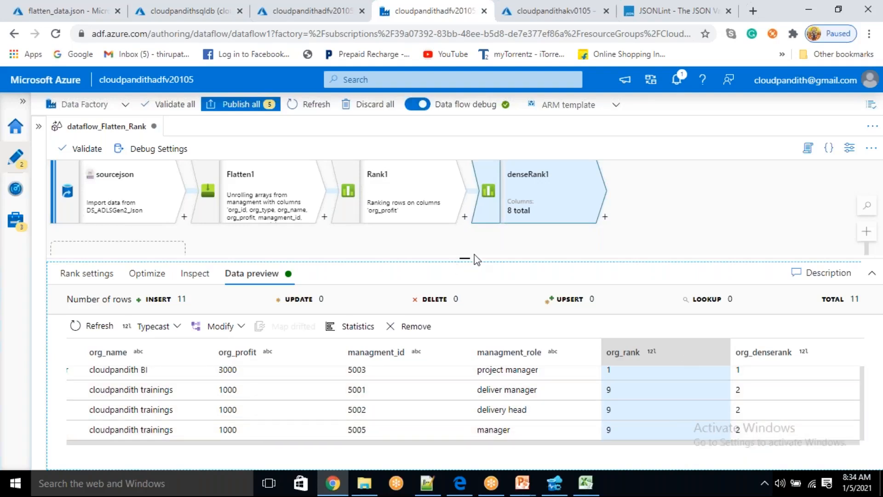
pyautogui.moveTo(467, 258); pyautogui.dragTo(465, 305)
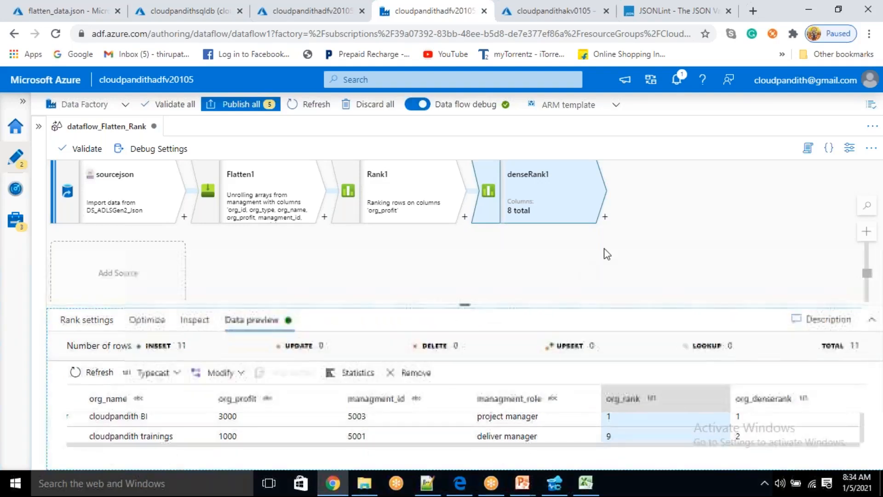
# Step: Add a conditional split step after denseRank1
pyautogui.click(604, 216)
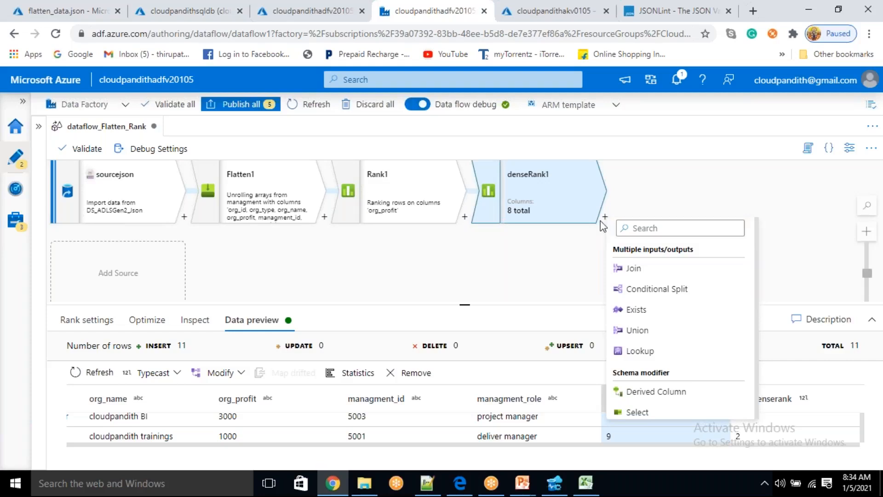
pyautogui.click(640, 290)
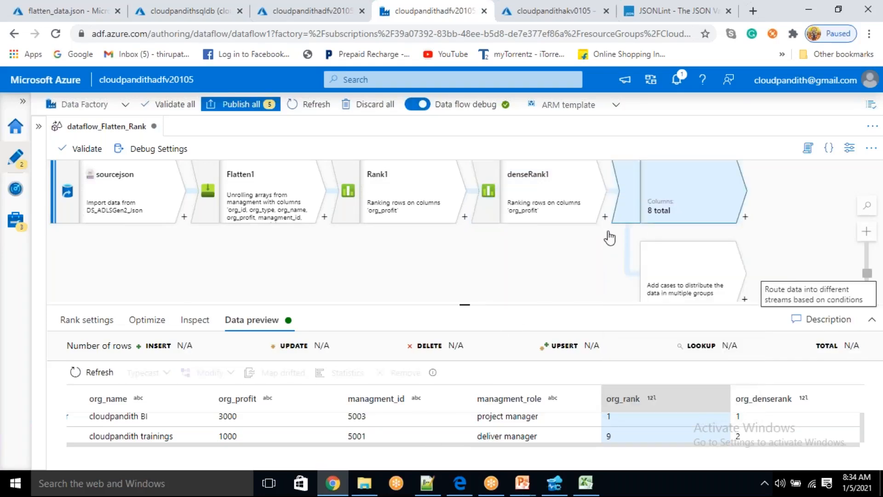
pyautogui.moveTo(470, 305); pyautogui.dragTo(445, 206)
# Step: Name the first stream TopOrganisation and the default stream for all other rows Allorganisation
pyautogui.click(324, 371)
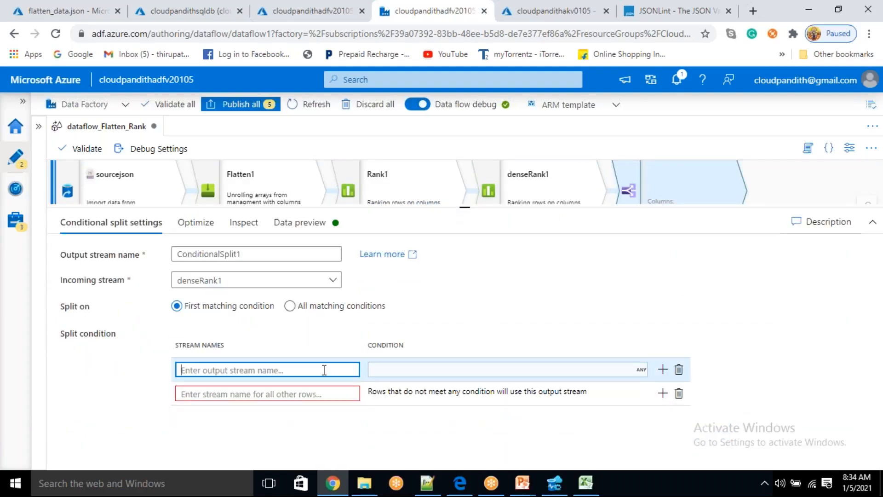
pyautogui.write('T')
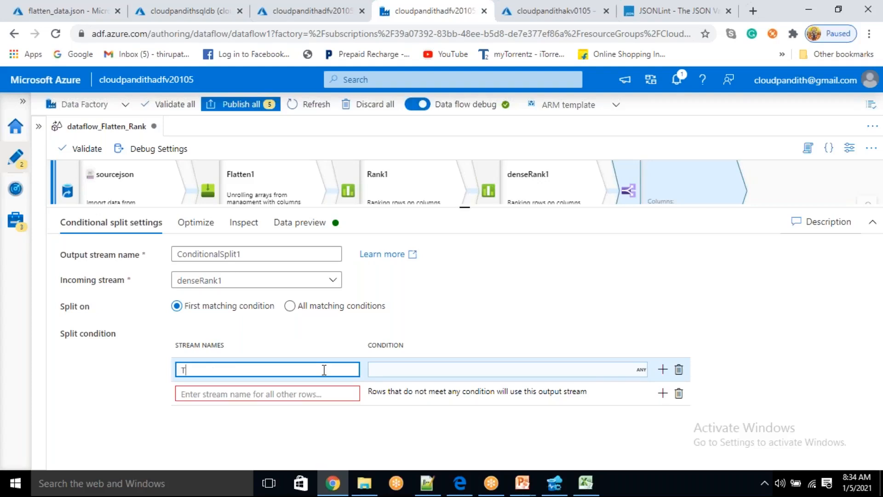
pyautogui.write('op')
pyautogui.write('_O')
pyautogui.write('ORGAN')
pyautogui.press('BackSpace')
pyautogui.press('BackSpace')
pyautogui.press('BackSpace')
pyautogui.write('ganisatr')
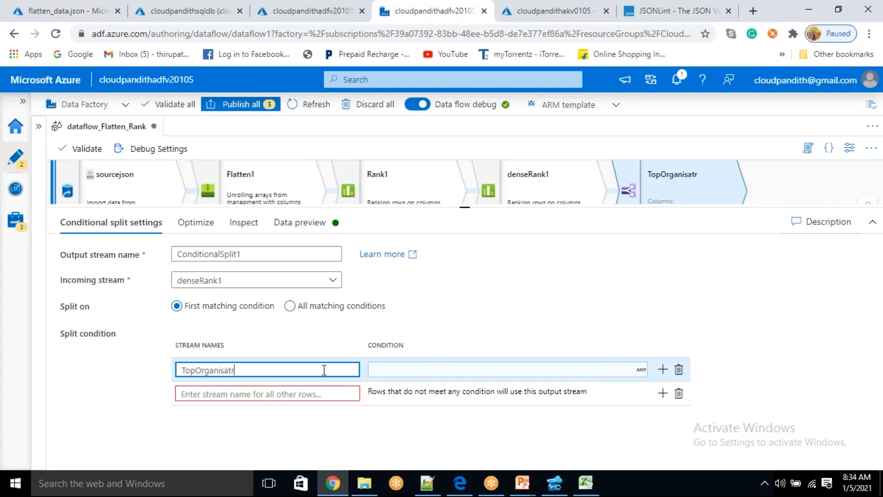
pyautogui.press('BackSpace')
pyautogui.write('ion')
pyautogui.click(290, 395)
pyautogui.write('Allorgnai')
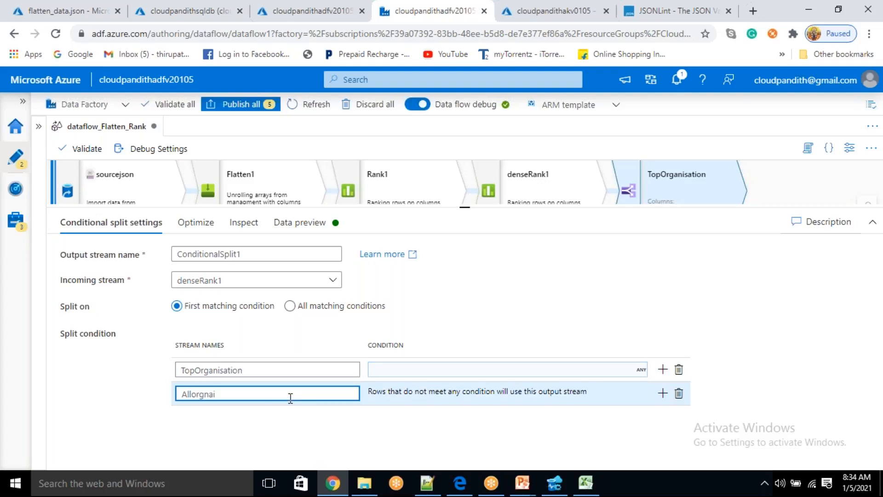
pyautogui.press('BackSpace')
pyautogui.write('s')
pyautogui.write('nisation')
# Step: Switch the split to all matching conditions and give TopOrganisation the condition org_denserank==1
pyautogui.doubleClick(209, 394)
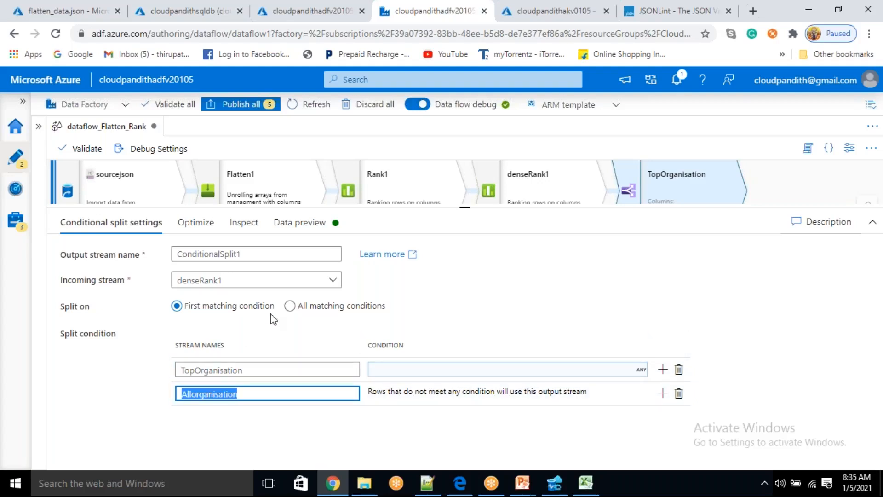
pyautogui.click(289, 306)
pyautogui.click(387, 372)
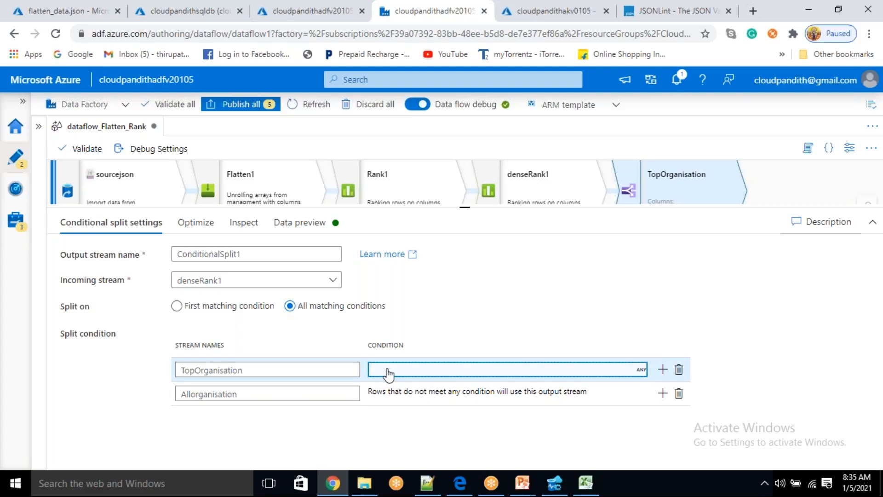
pyautogui.click(386, 371)
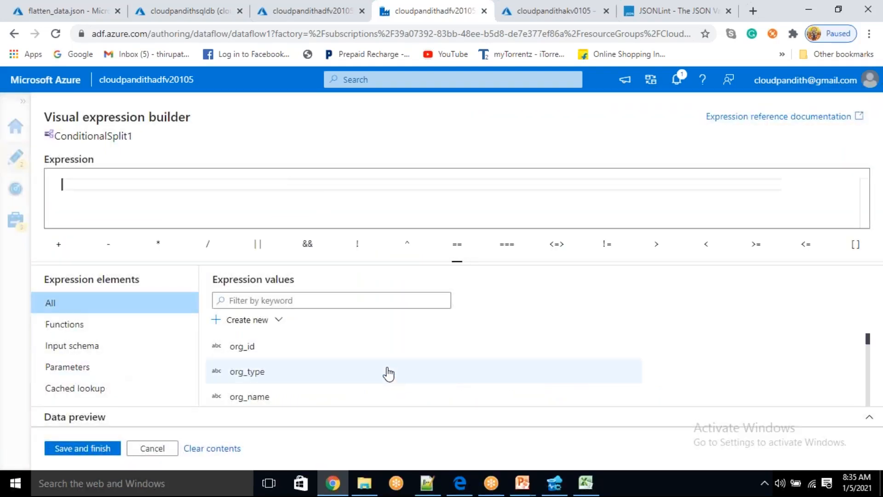
pyautogui.scroll(-2, 265, 389)
pyautogui.scroll(-3, 266, 389)
pyautogui.click(255, 399)
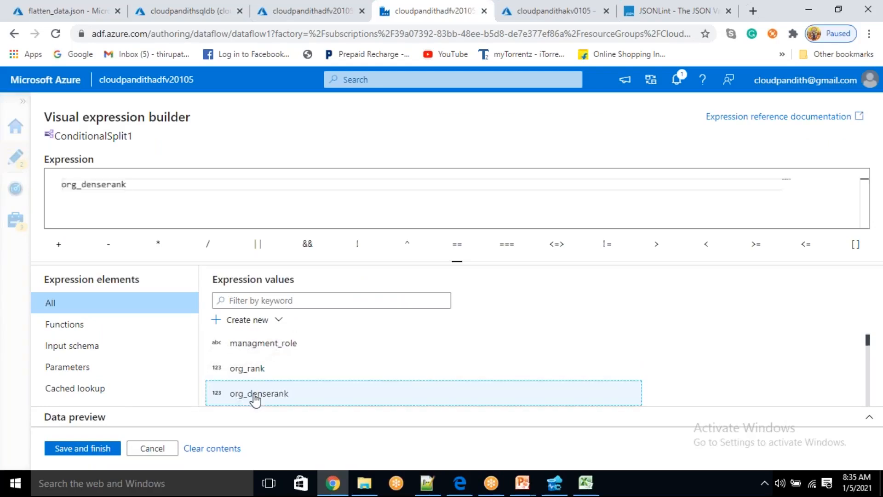
pyautogui.write('==1')
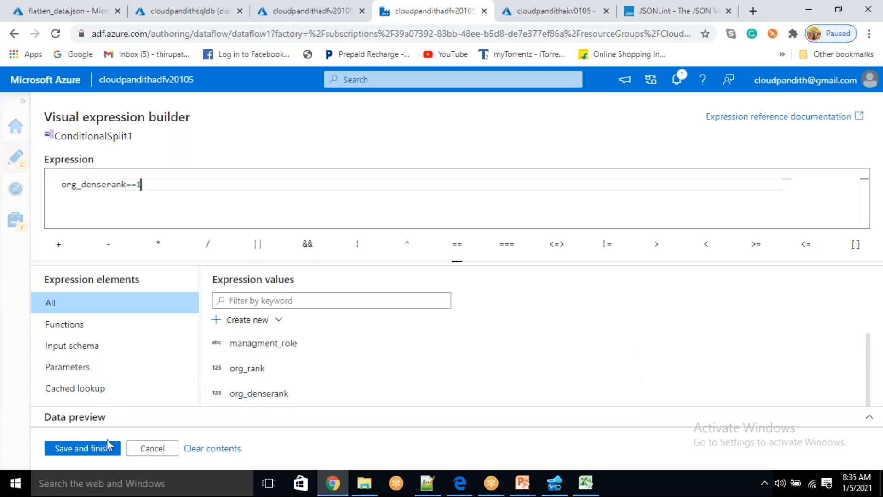
pyautogui.click(109, 445)
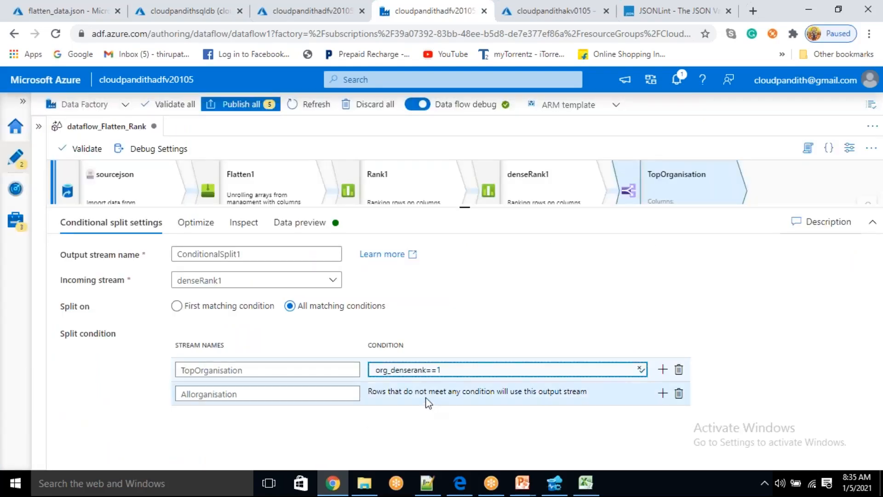
pyautogui.click(305, 224)
# Step: Refresh the TopOrganisation preview and check its 8 rows all show org_profit 3000 and org_denserank 1
pyautogui.click(105, 280)
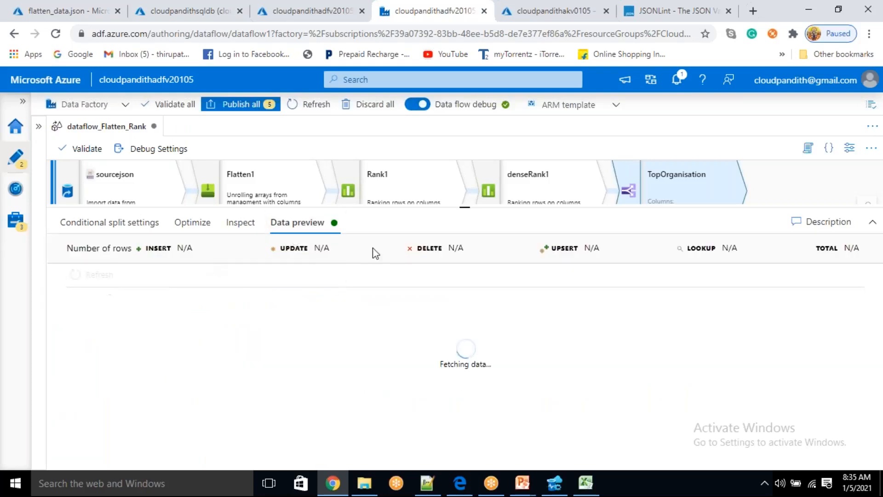
pyautogui.moveTo(462, 207); pyautogui.dragTo(461, 179)
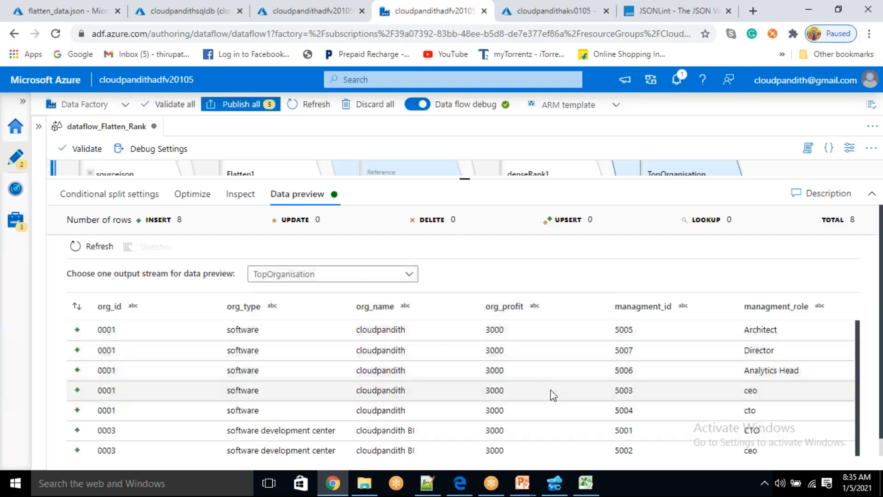
pyautogui.click(504, 441)
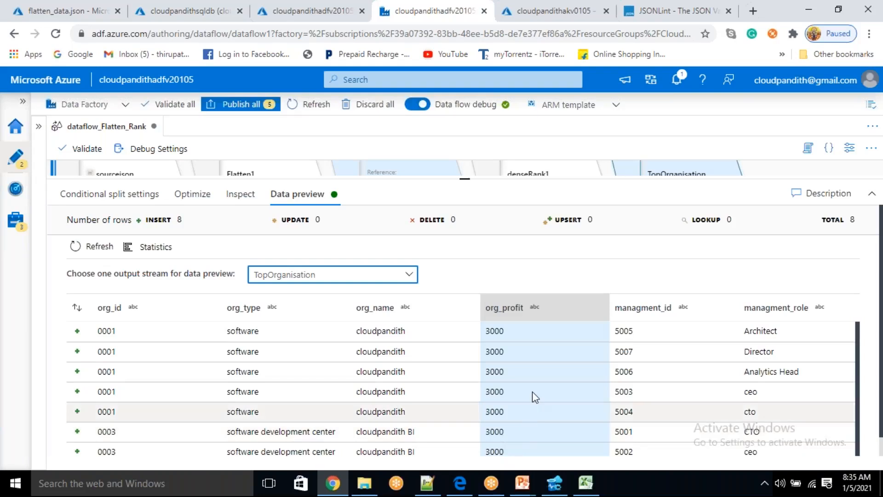
pyautogui.scroll(-1, 535, 397)
pyautogui.scroll(-1, 548, 406)
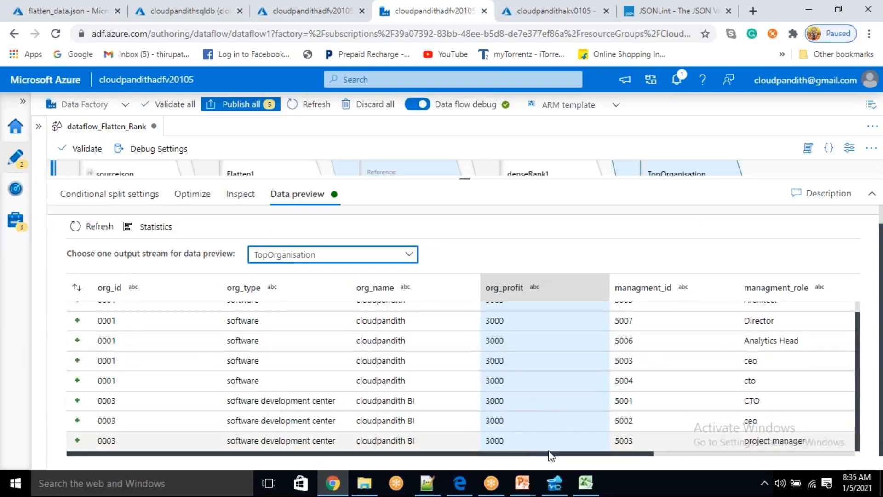
pyautogui.moveTo(558, 457); pyautogui.dragTo(728, 458)
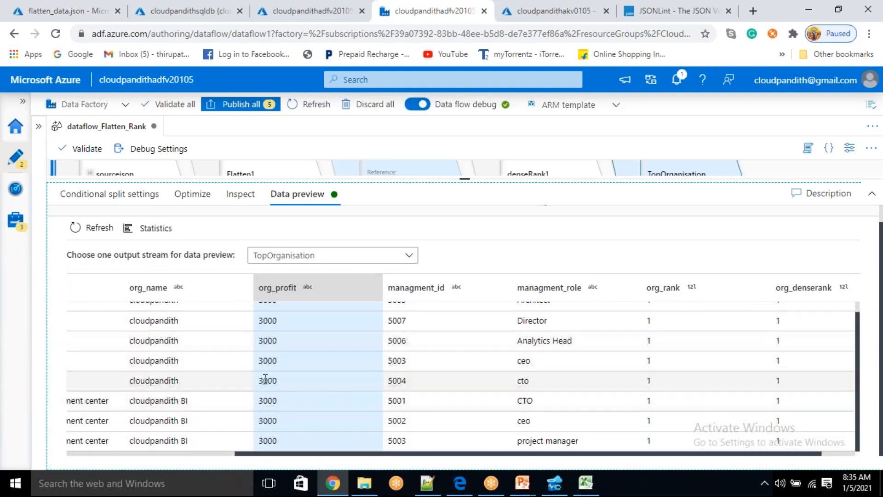
pyautogui.scroll(1, 264, 378)
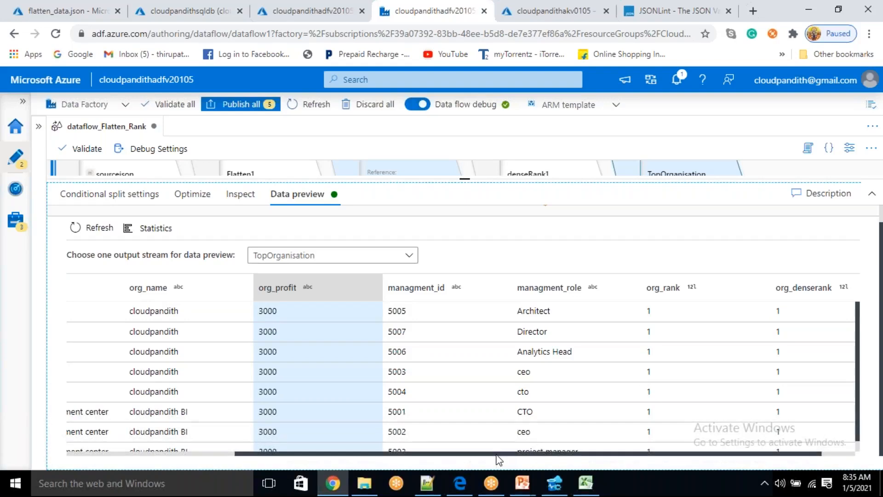
pyautogui.moveTo(424, 453); pyautogui.dragTo(232, 401)
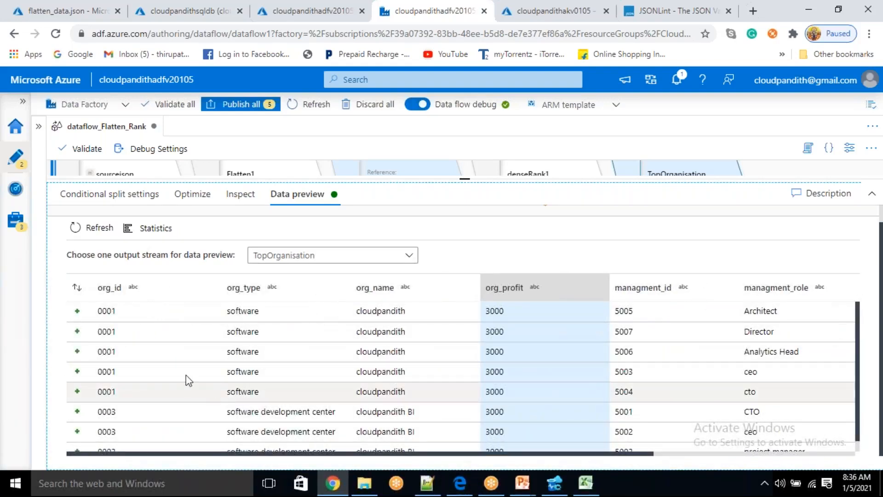
pyautogui.click(112, 390)
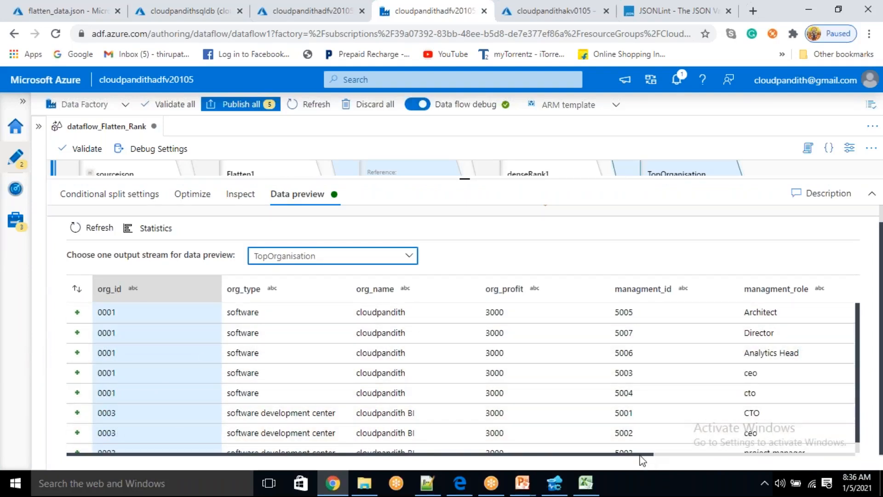
pyautogui.hscroll(5, 736, 428)
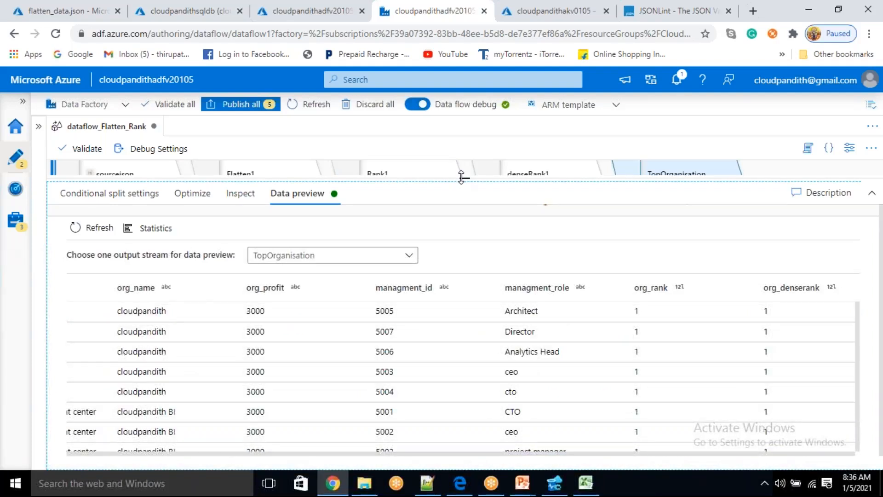
# Step: Switch the preview to the Allorganisation stream and scroll its 11 rows, including the 1000-profit trainings records
pyautogui.click(411, 254)
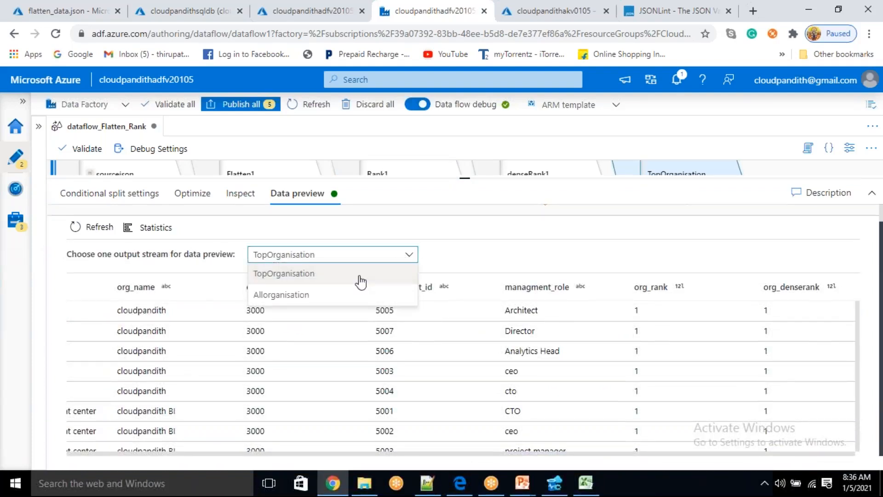
pyautogui.click(304, 300)
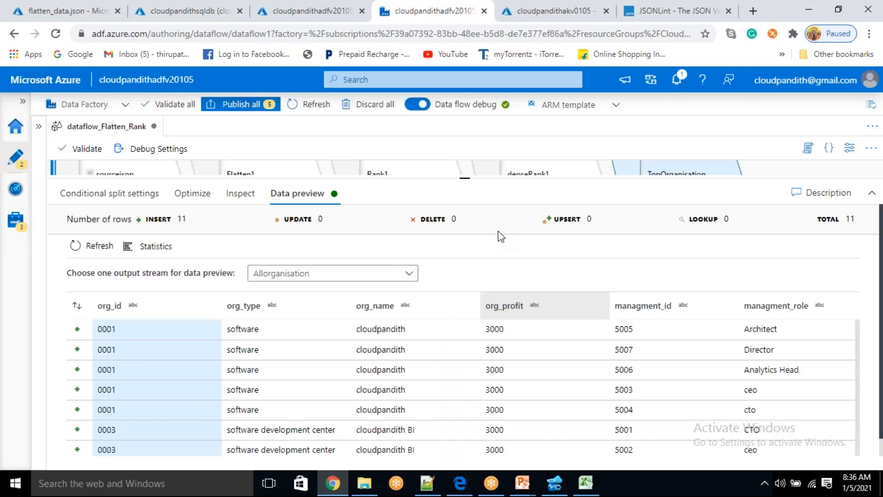
pyautogui.scroll(-3, 198, 406)
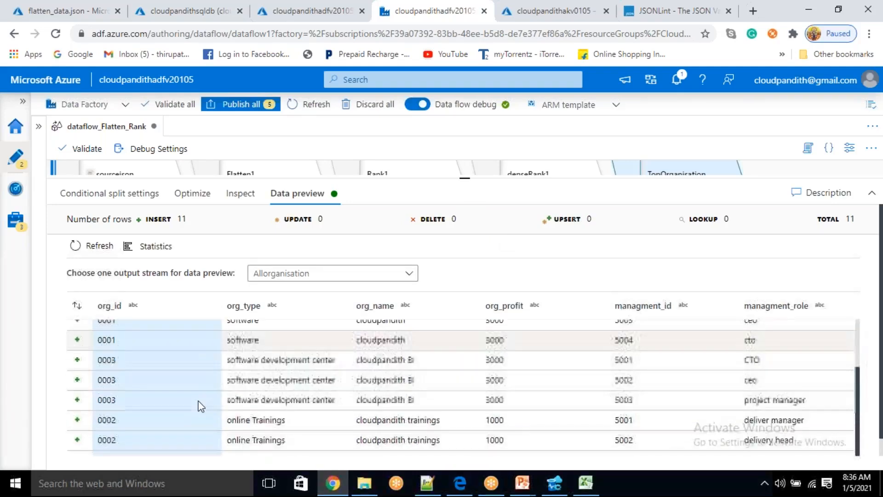
pyautogui.scroll(-2, 136, 426)
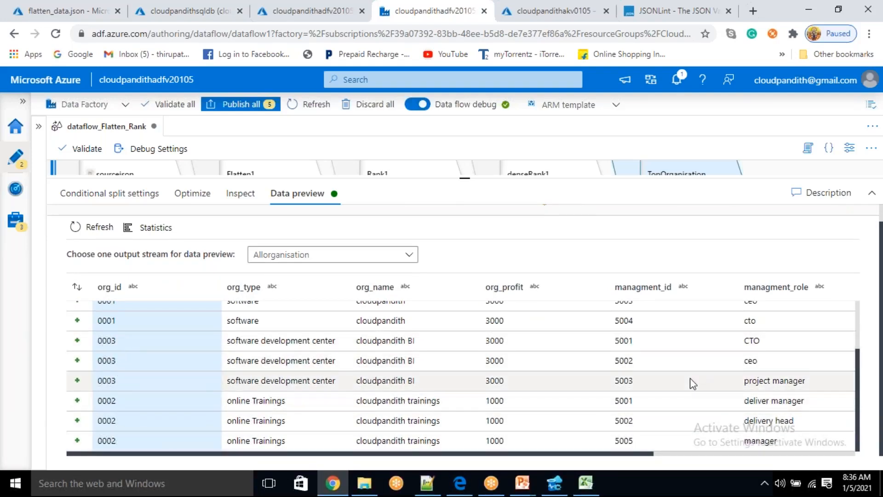
pyautogui.scroll(3, 690, 377)
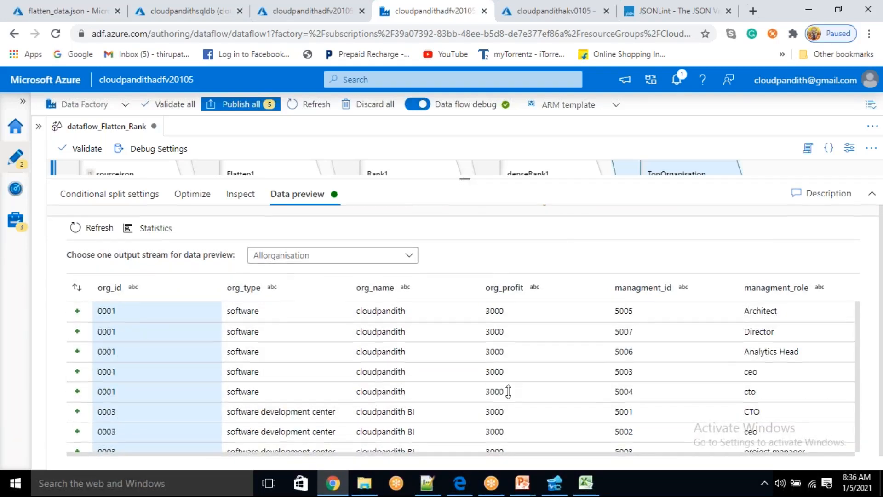
# Step: Add a Select step, Select1, after the TopOrganisation stream
pyautogui.moveTo(580, 289); pyautogui.dragTo(379, 296)
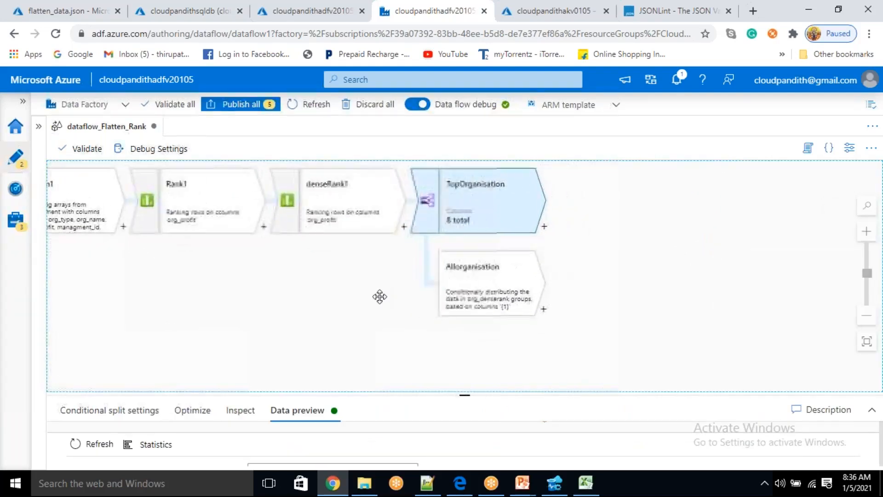
pyautogui.click(542, 229)
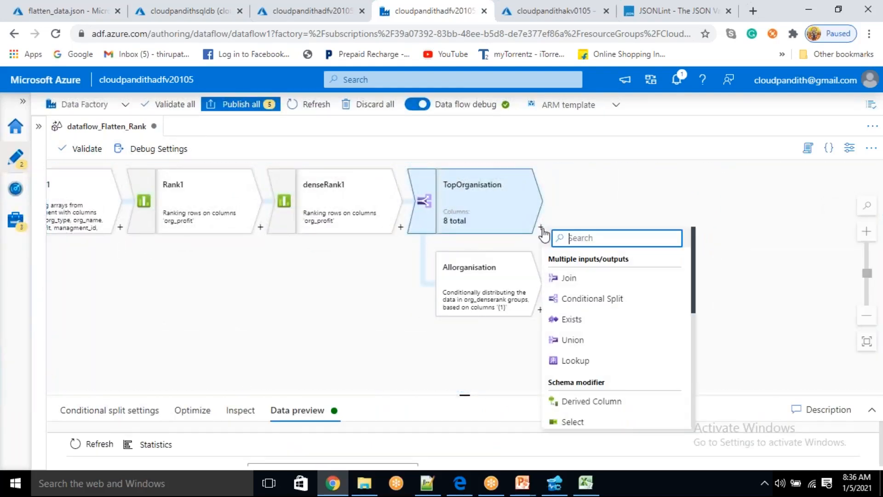
pyautogui.scroll(-2, 593, 339)
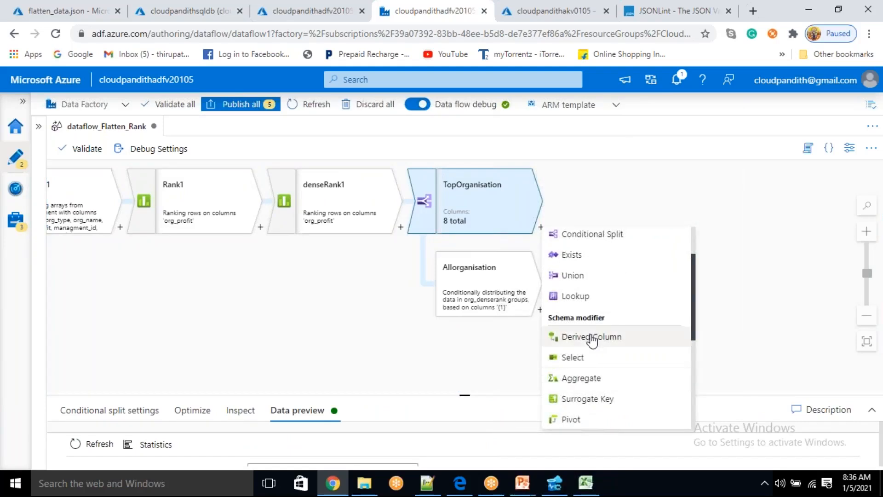
pyautogui.scroll(-1, 591, 339)
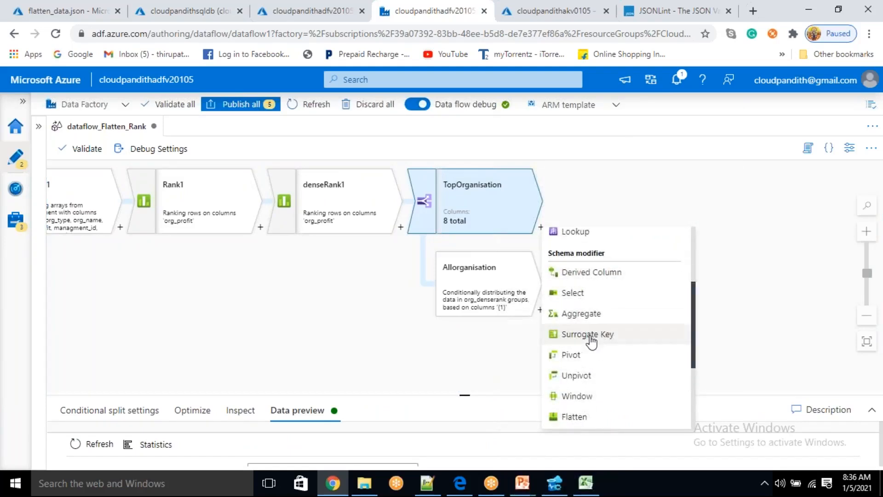
pyautogui.click(579, 301)
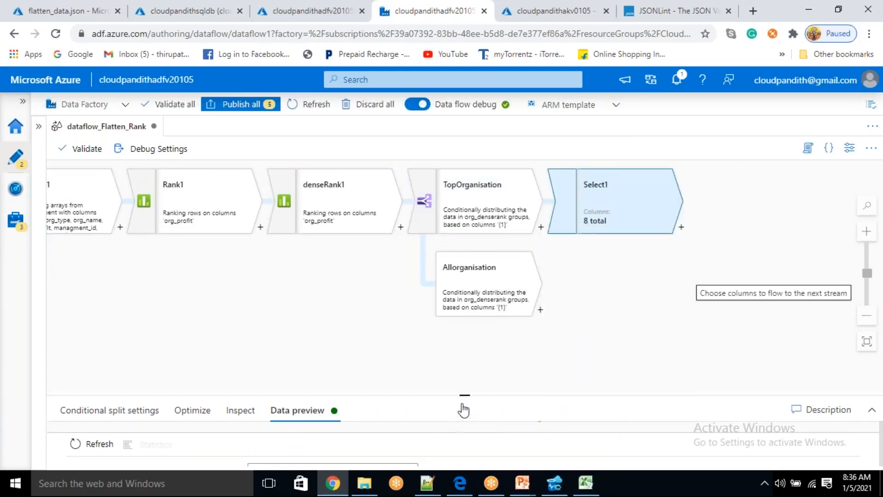
# Step: Remove the org_denserank and org_rank mappings so Select1 passes 6 columns
pyautogui.moveTo(467, 399); pyautogui.dragTo(480, 232)
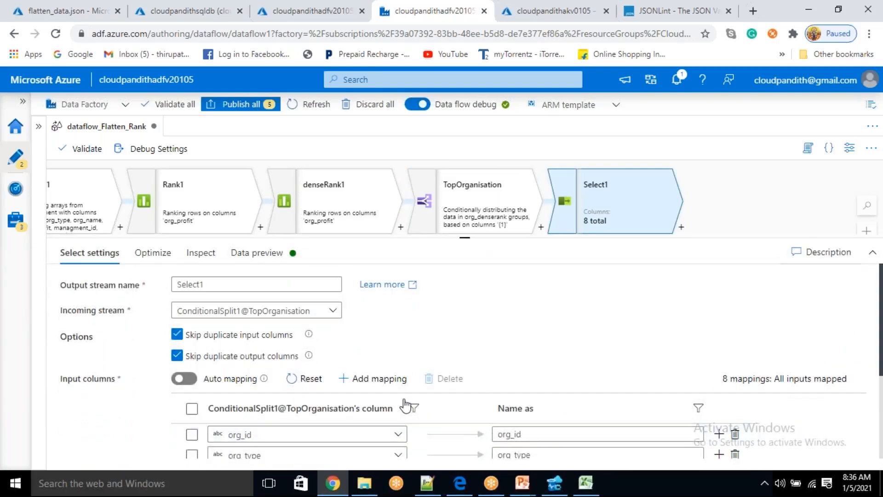
pyautogui.scroll(-1, 441, 395)
pyautogui.scroll(-2, 473, 385)
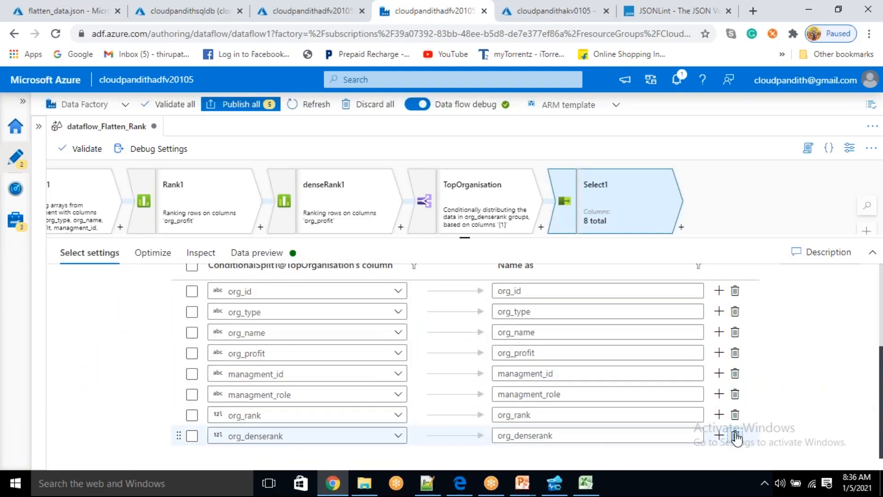
pyautogui.click(735, 435)
pyautogui.scroll(-3, 735, 422)
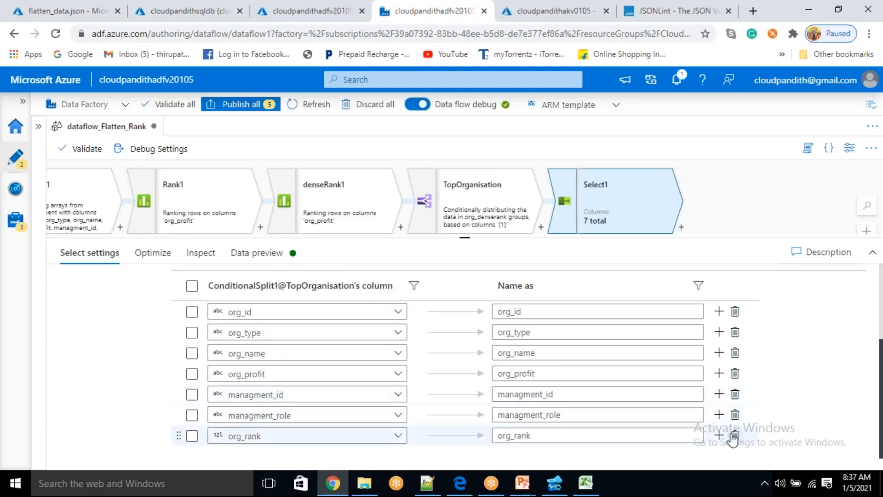
pyautogui.click(734, 435)
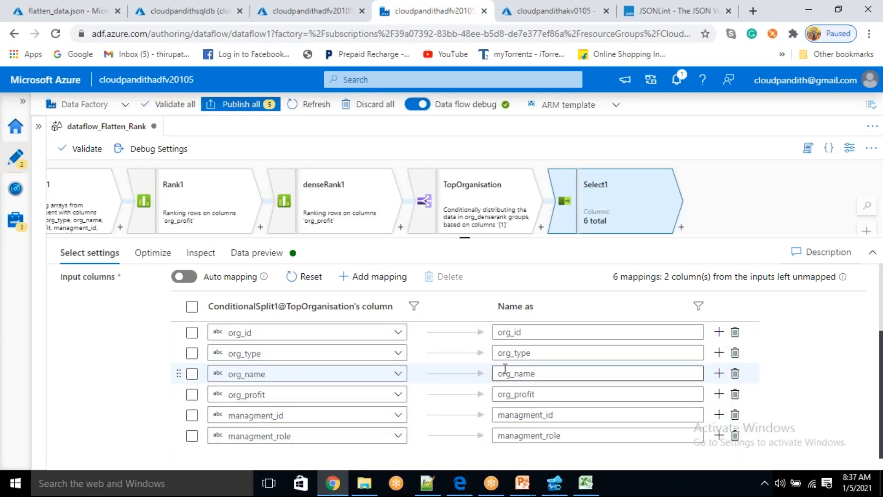
pyautogui.click(681, 227)
pyautogui.scroll(-6, 706, 427)
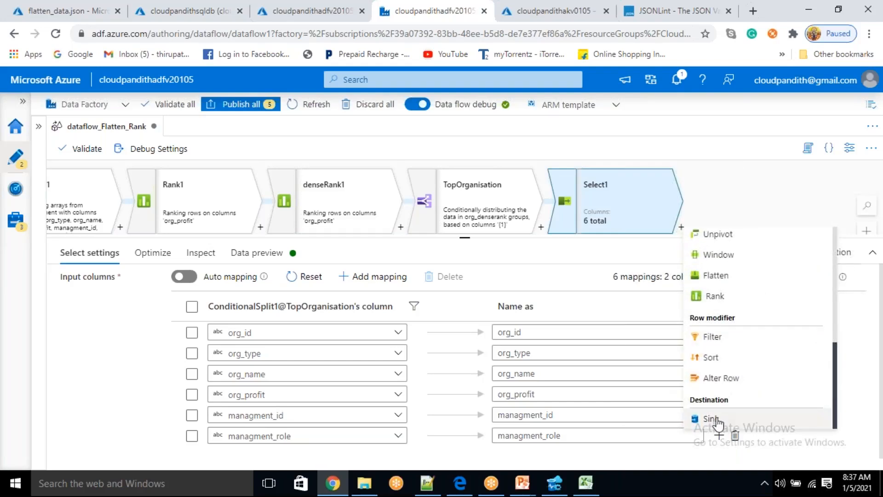
# Step: Add sink1 after Select1 and start a new Azure SQL Database dataset for it
pyautogui.click(712, 419)
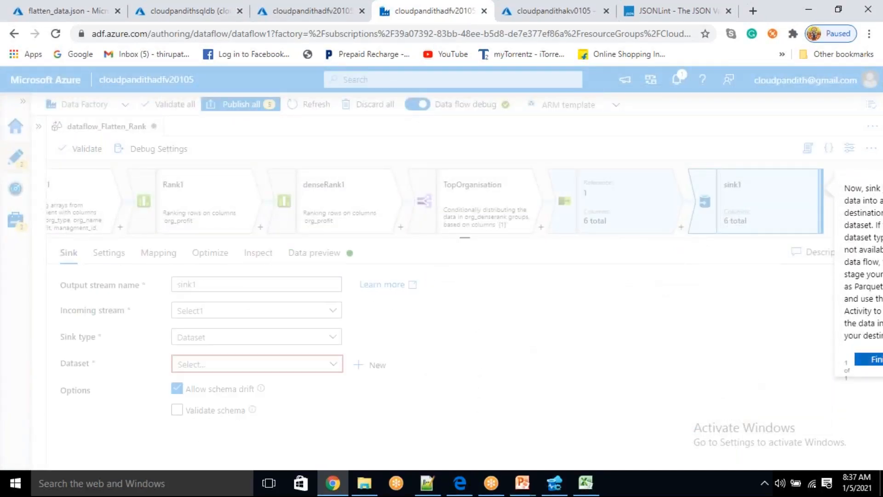
pyautogui.click(371, 371)
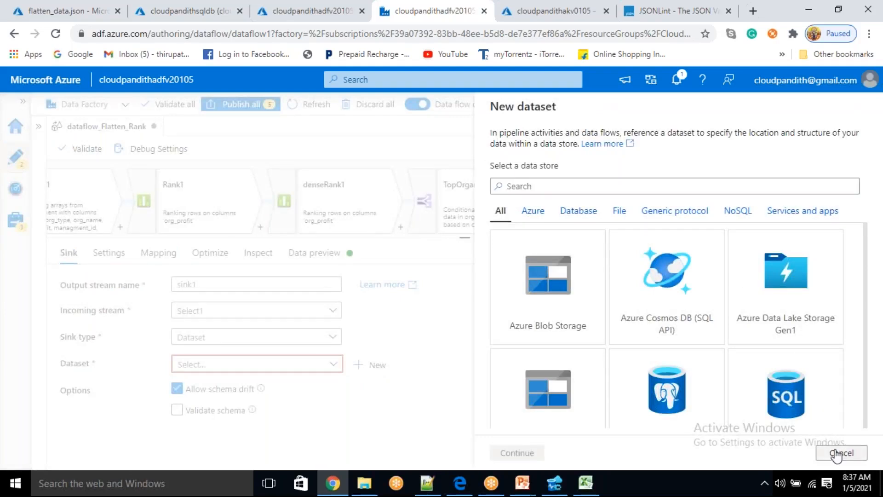
pyautogui.click(838, 451)
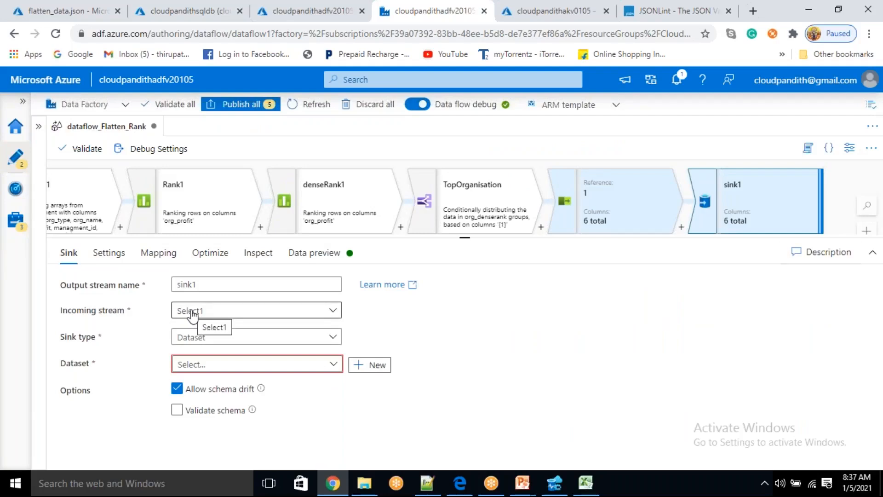
pyautogui.click(372, 366)
pyautogui.write('sql db')
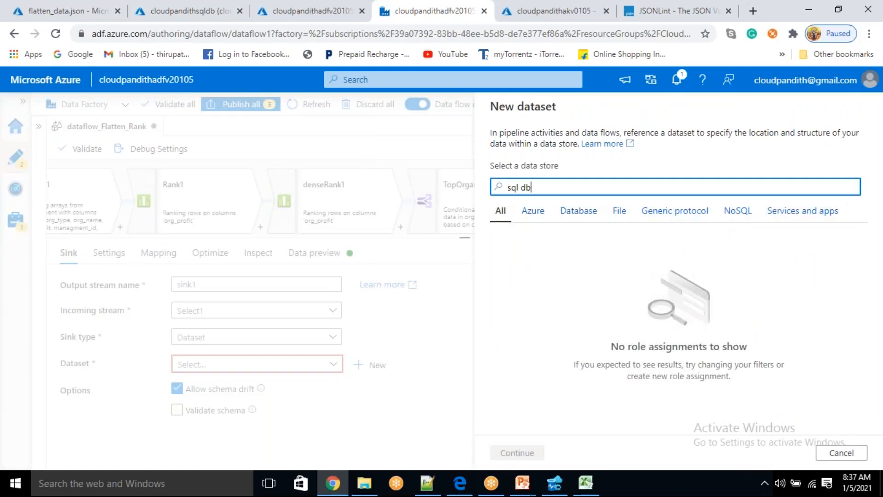
pyautogui.press('BackSpace')
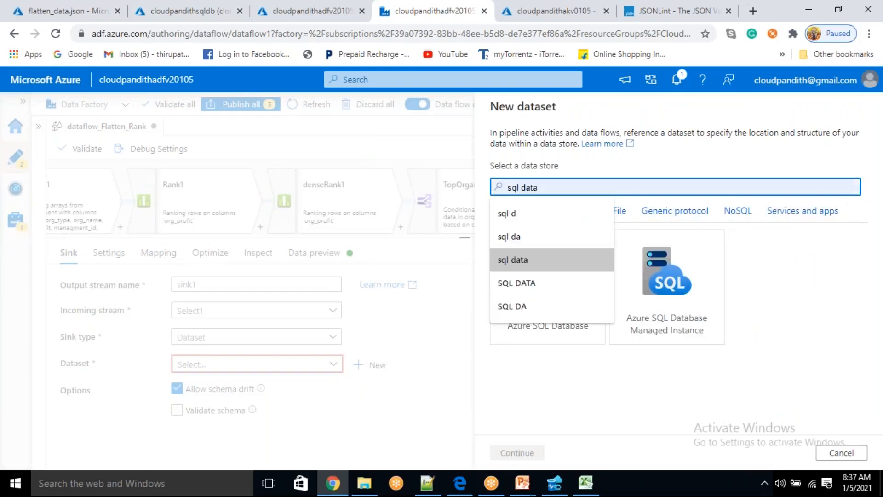
pyautogui.click(560, 314)
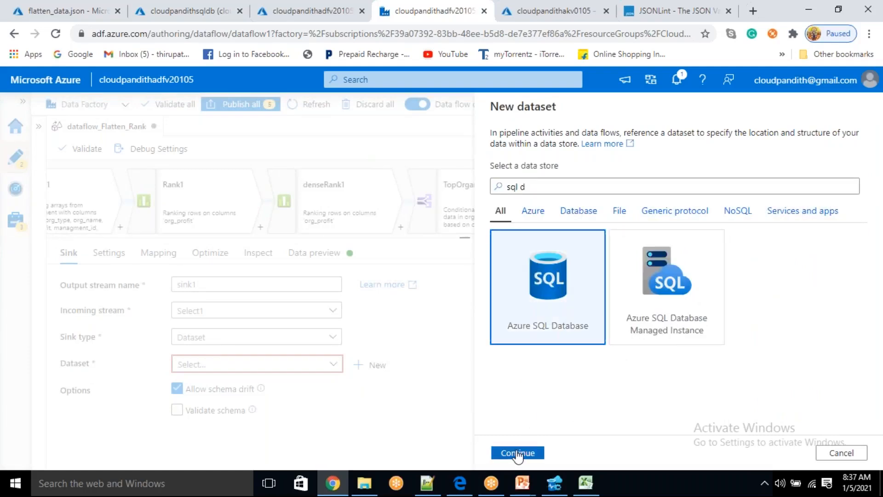
pyautogui.click(518, 453)
# Step: Name the dataset DS_ASDB_toppers on LS_ASDB, creating new table dbo.toppers
pyautogui.doubleClick(589, 148)
pyautogui.press('BackSpace')
pyautogui.write('DS_ASD')
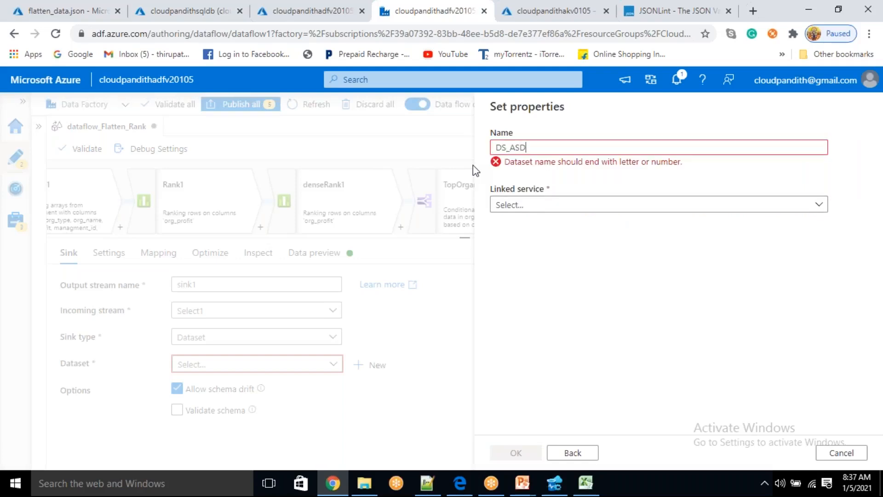
pyautogui.write('B_toppers')
pyautogui.click(534, 192)
pyautogui.click(536, 271)
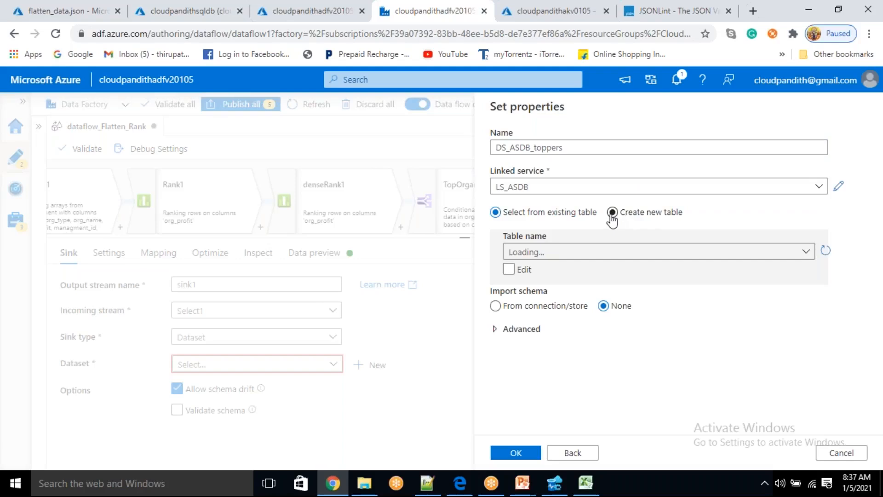
pyautogui.click(612, 213)
pyautogui.click(594, 251)
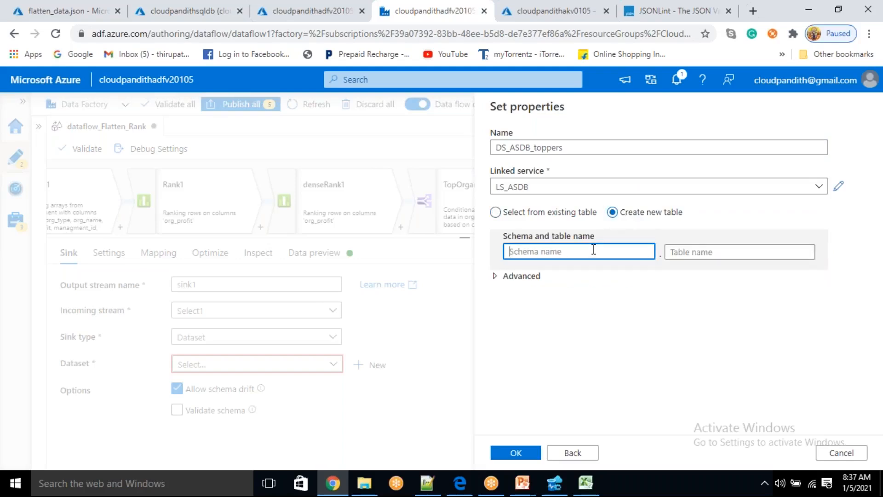
pyautogui.write('dbo')
pyautogui.press('Tab')
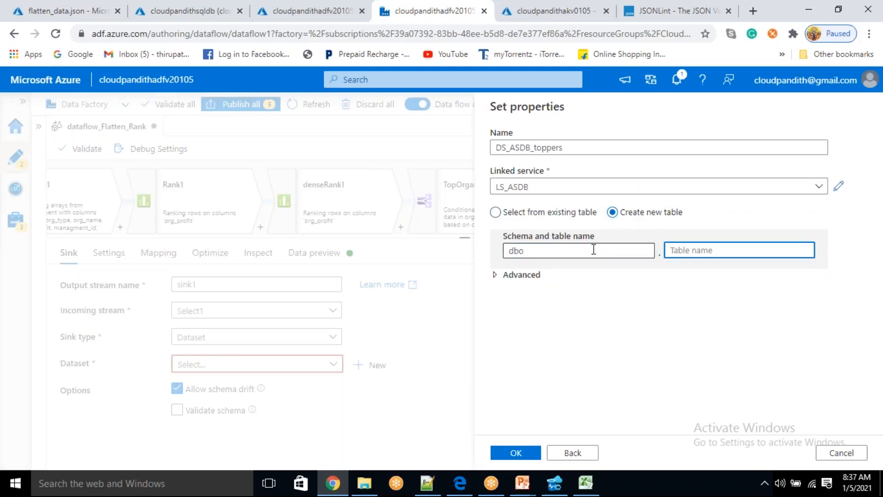
pyautogui.write('toppers')
pyautogui.click(531, 457)
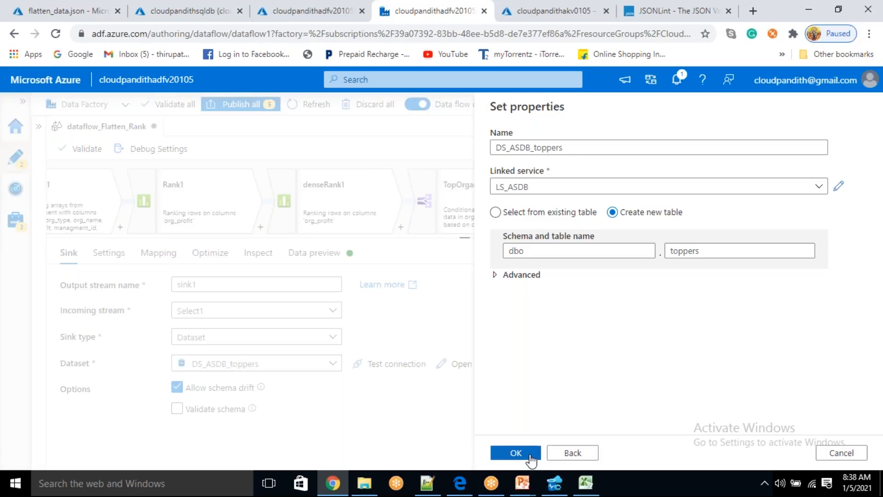
# Step: Add a Select step, Select2, after the Allorganisation stream
pyautogui.moveTo(469, 237); pyautogui.dragTo(520, 371)
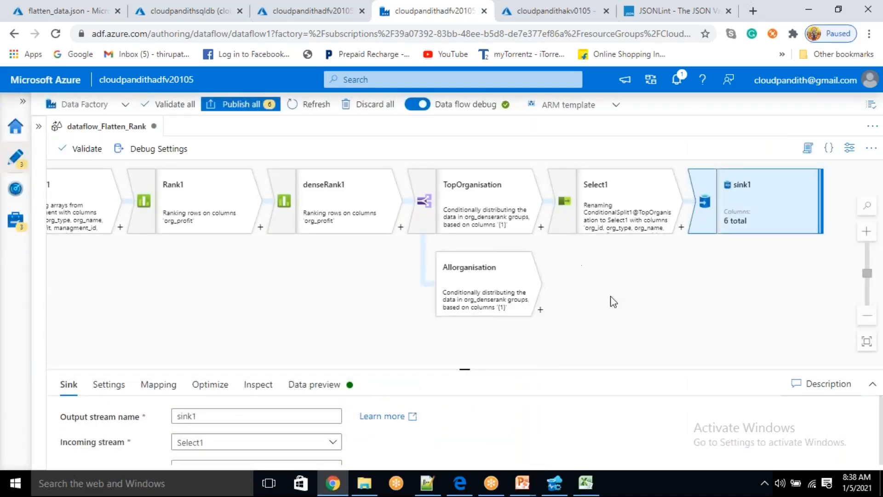
pyautogui.moveTo(612, 293); pyautogui.dragTo(569, 268)
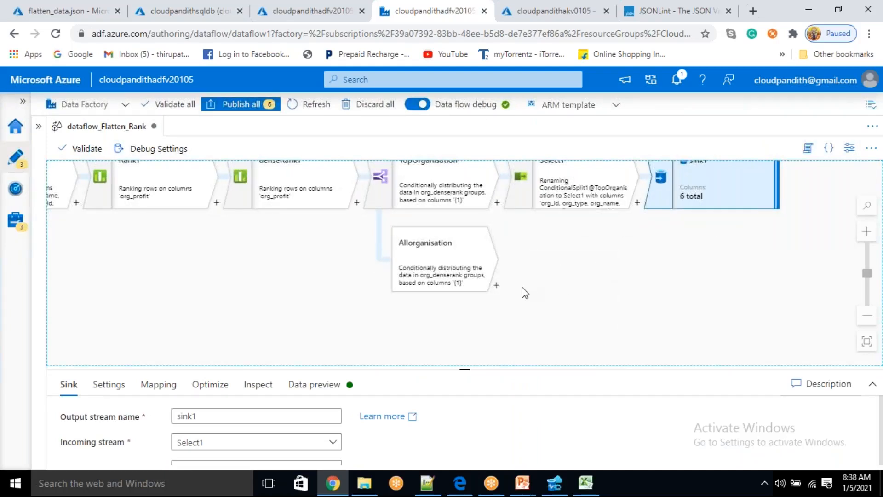
pyautogui.click(497, 285)
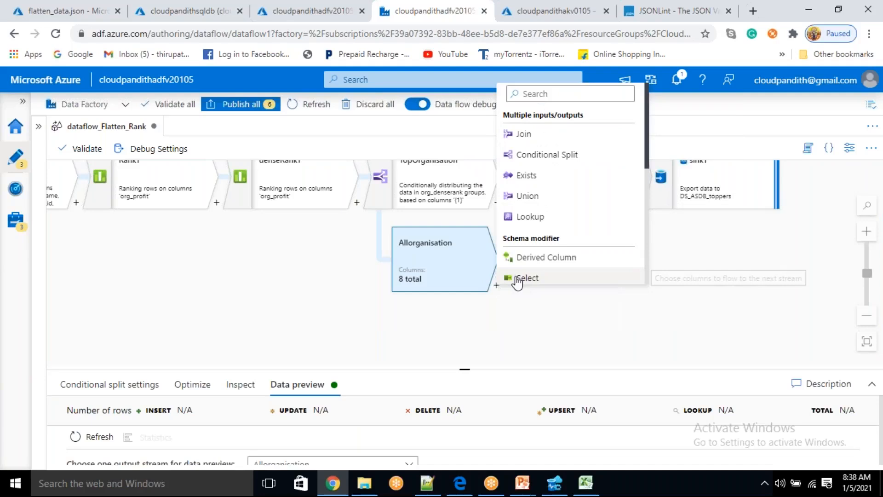
pyautogui.click(518, 279)
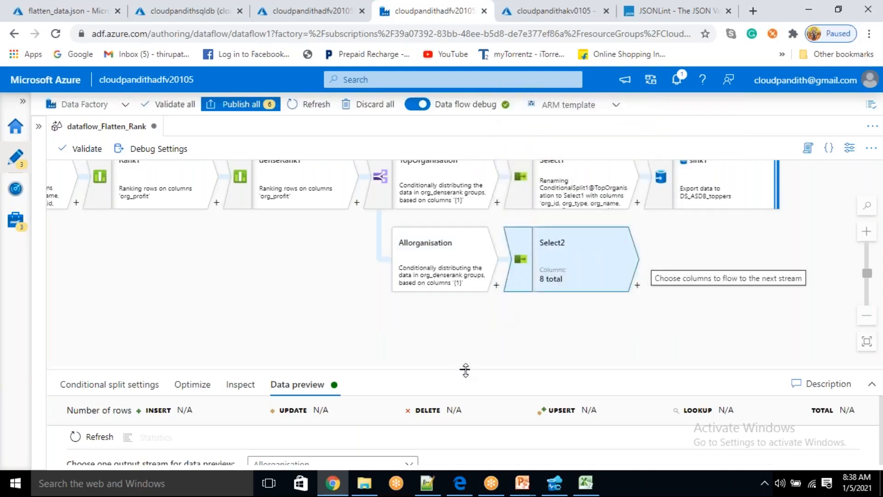
# Step: Remove the org_denserank and org_rank mappings so Select2 passes 6 columns
pyautogui.moveTo(464, 370); pyautogui.dragTo(504, 262)
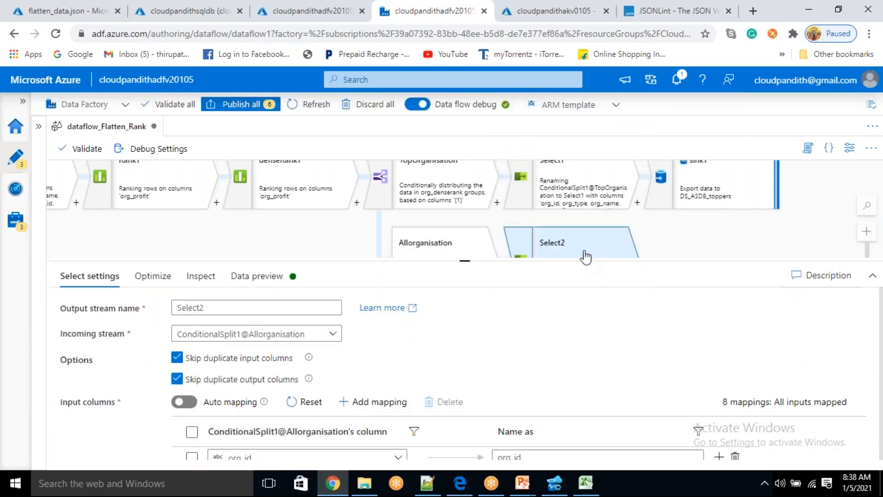
pyautogui.scroll(-5, 469, 439)
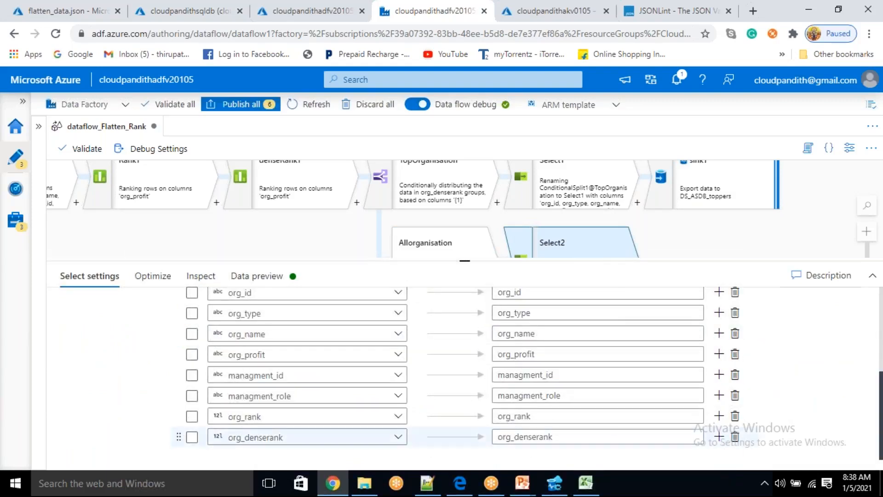
pyautogui.click(735, 439)
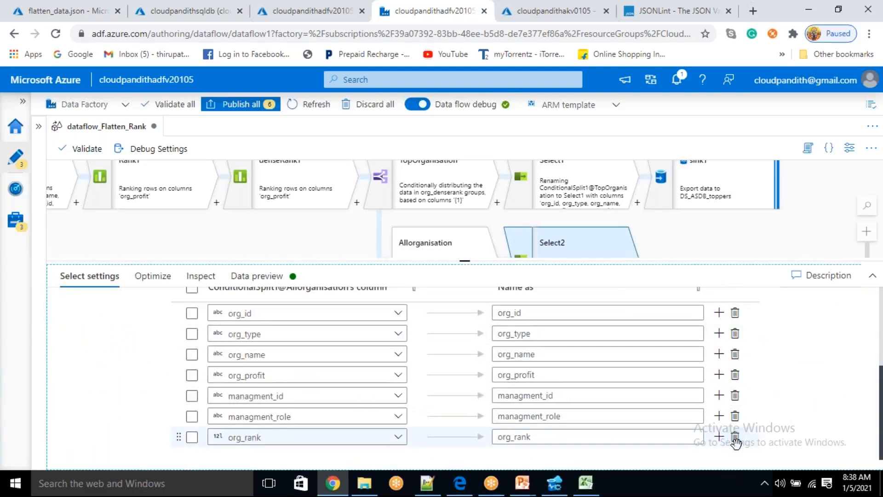
pyautogui.scroll(5, 733, 437)
pyautogui.scroll(-4, 725, 443)
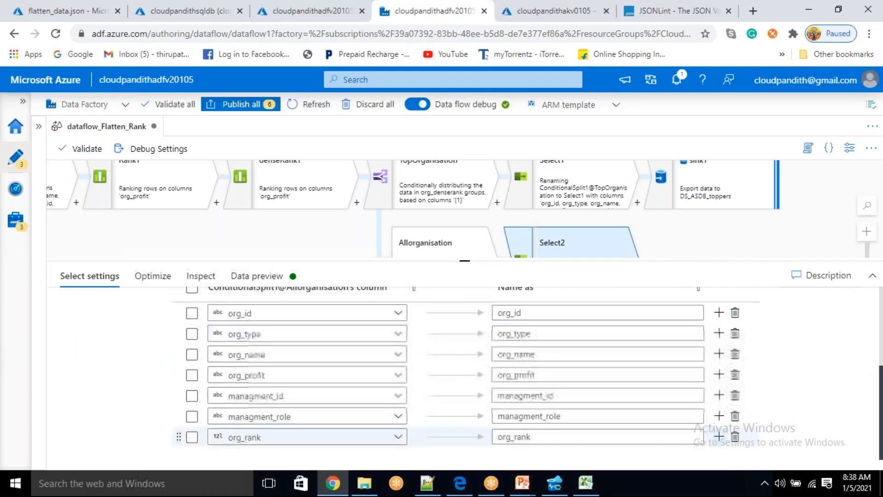
pyautogui.click(736, 438)
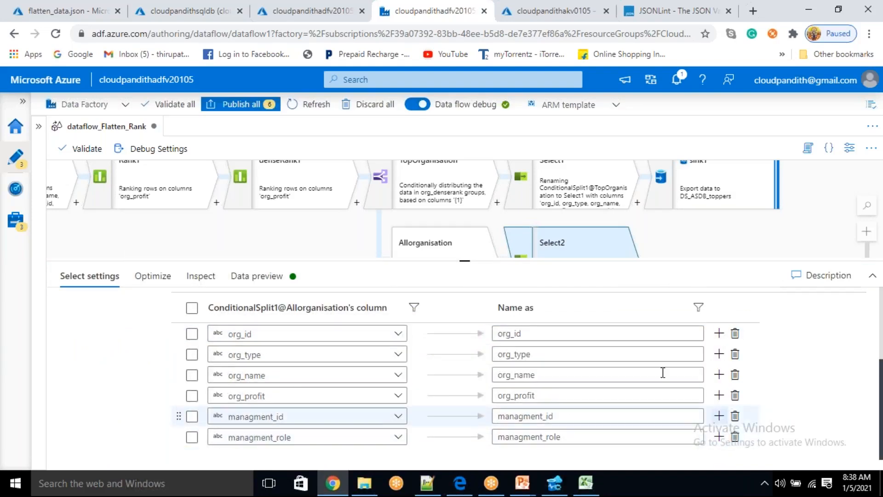
pyautogui.moveTo(467, 263); pyautogui.dragTo(384, 355)
pyautogui.click(638, 286)
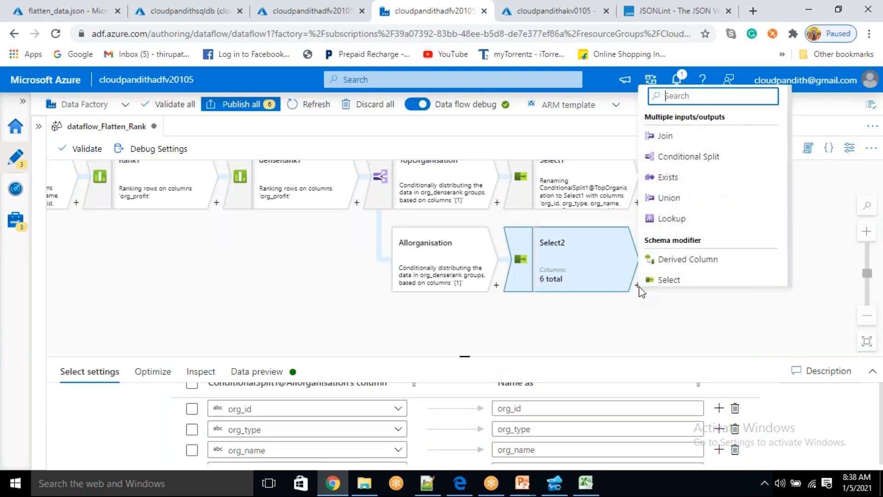
# Step: Add sink2 after Select2 and start a new Azure SQL Database dataset for it
pyautogui.scroll(-5, 699, 221)
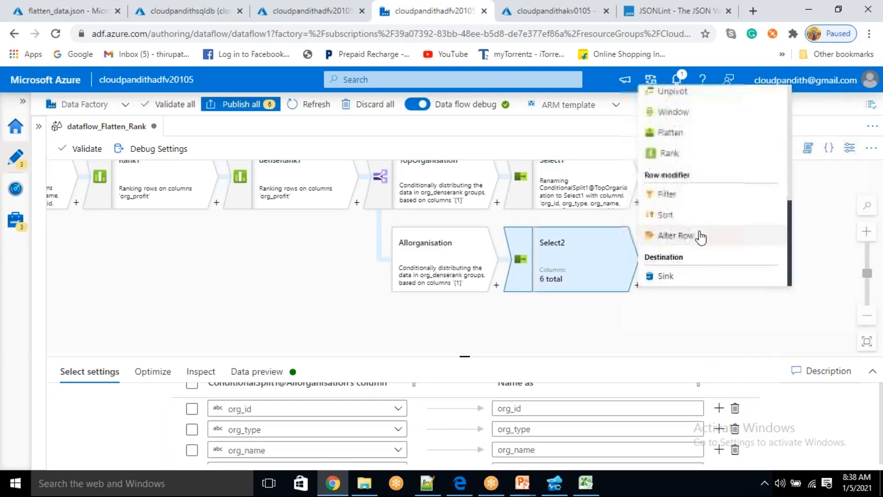
pyautogui.click(679, 278)
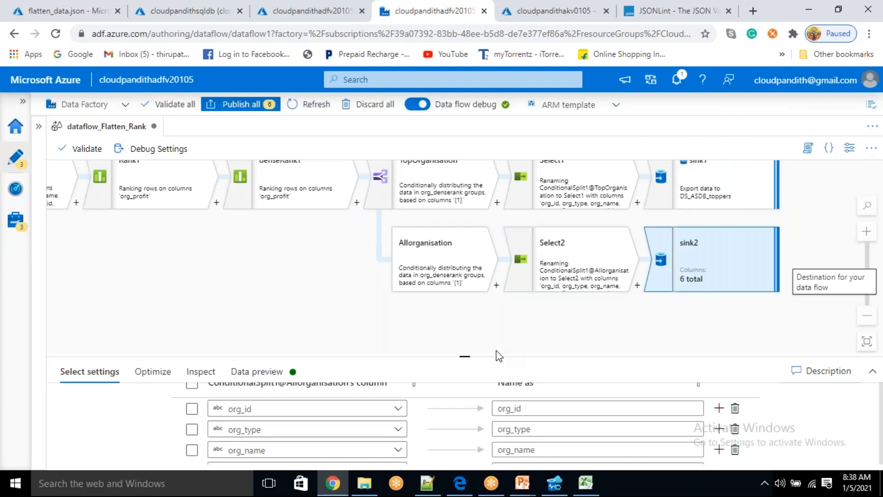
pyautogui.moveTo(467, 349); pyautogui.dragTo(466, 232)
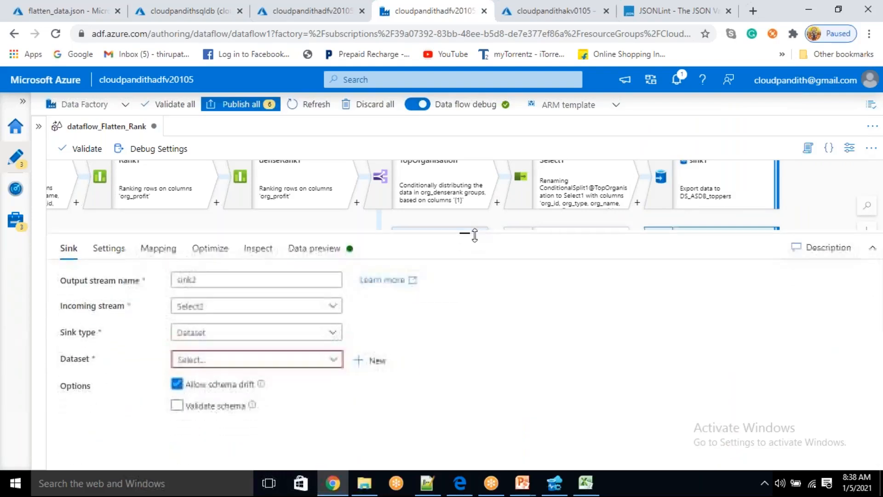
pyautogui.click(369, 362)
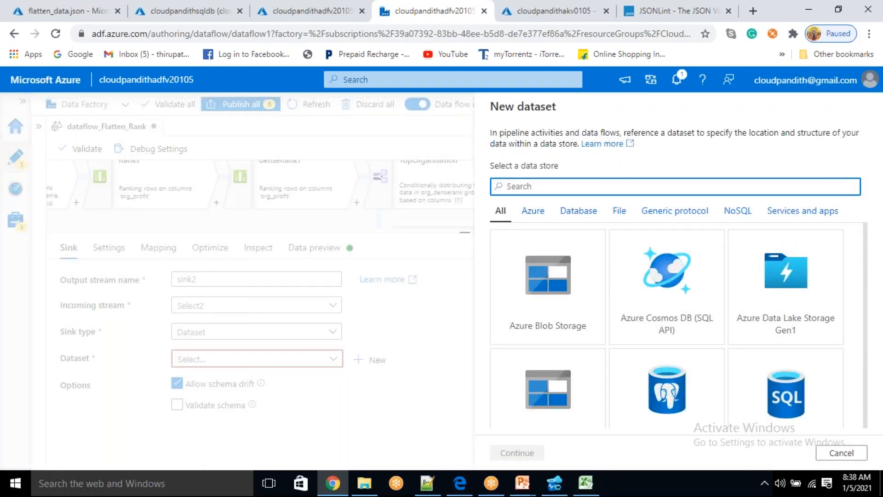
pyautogui.scroll(-1, 547, 344)
pyautogui.scroll(-3, 547, 295)
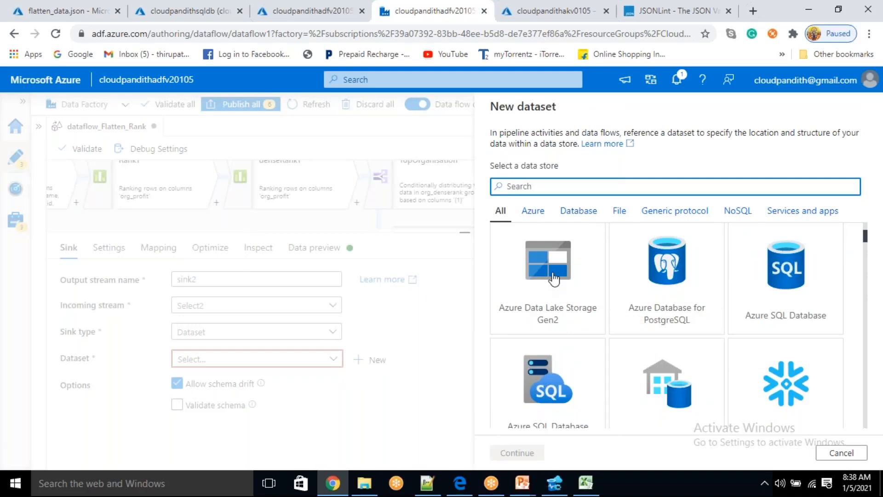
pyautogui.click(764, 294)
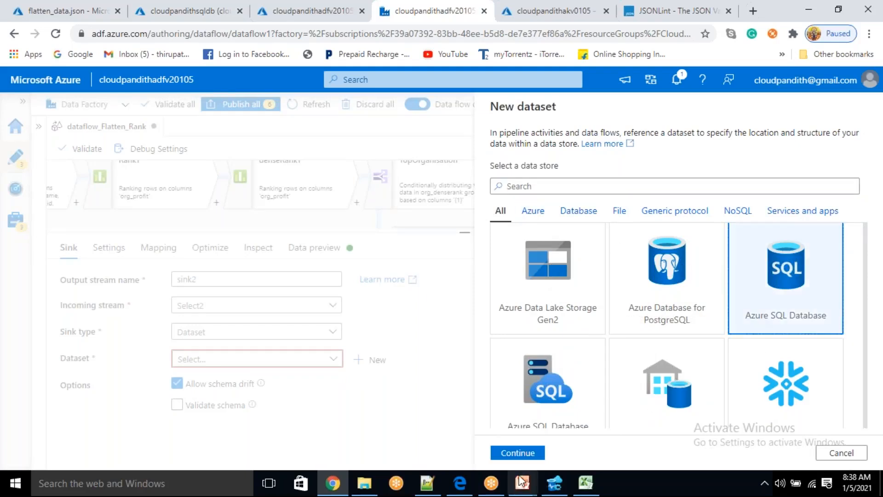
pyautogui.click(512, 454)
# Step: Name the dataset DS_ASDB_Allorgs on LS_ASDB, creating new table dbo.organisations
pyautogui.moveTo(553, 147); pyautogui.dragTo(532, 143)
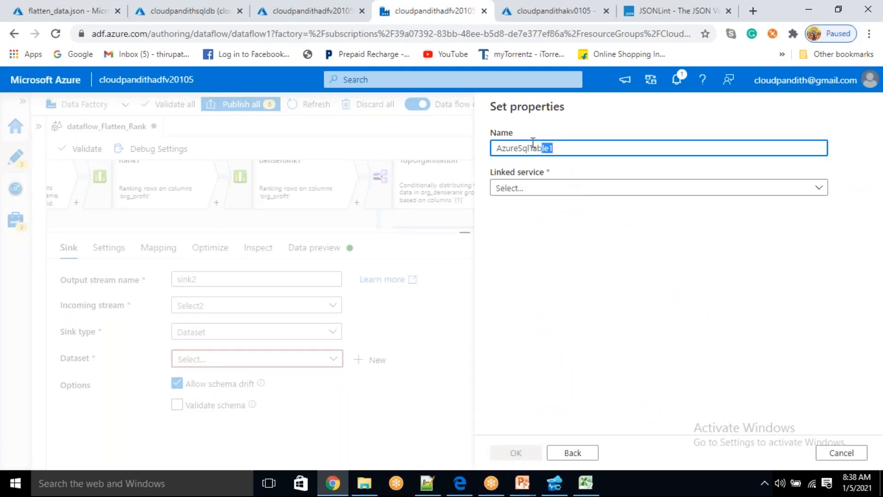
pyautogui.write('DS_ASDB_Allorgs')
pyautogui.click(539, 190)
pyautogui.click(526, 272)
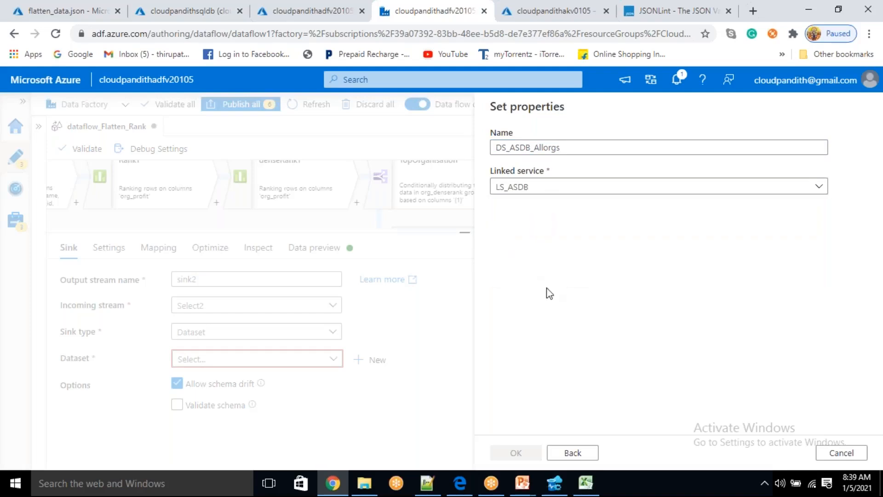
pyautogui.click(613, 212)
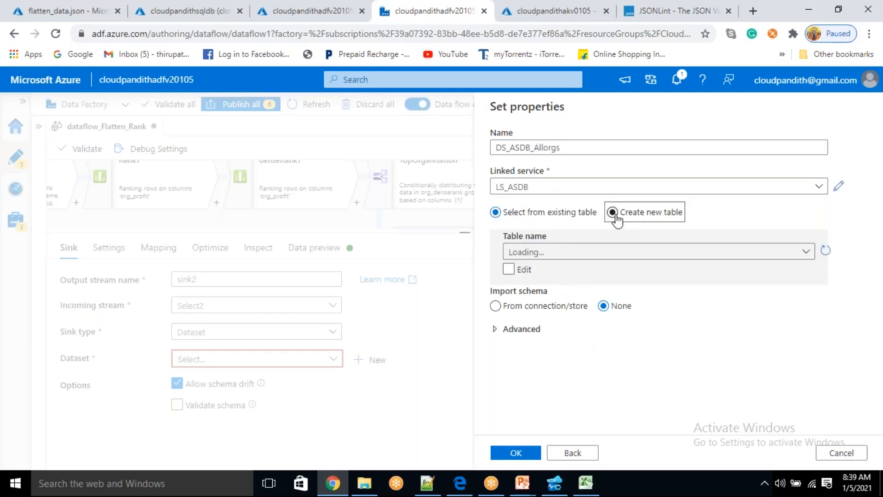
pyautogui.click(592, 253)
pyautogui.write('dbo')
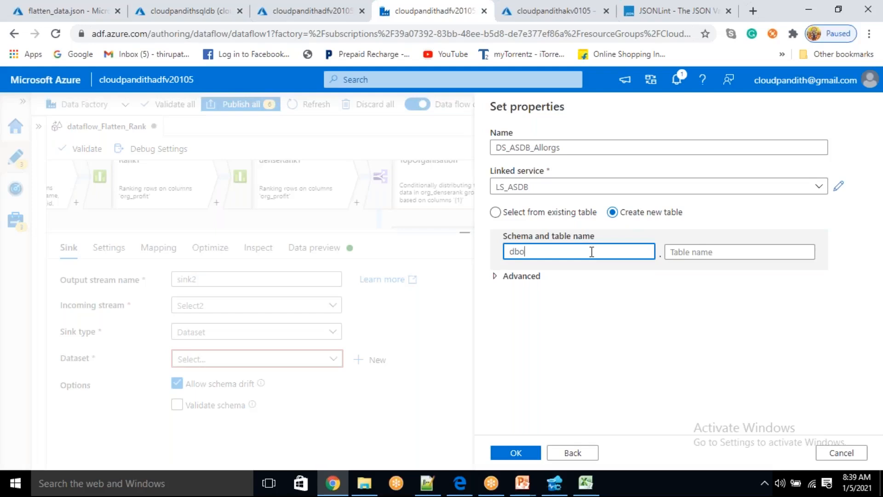
pyautogui.press('Tab')
pyautogui.write('or')
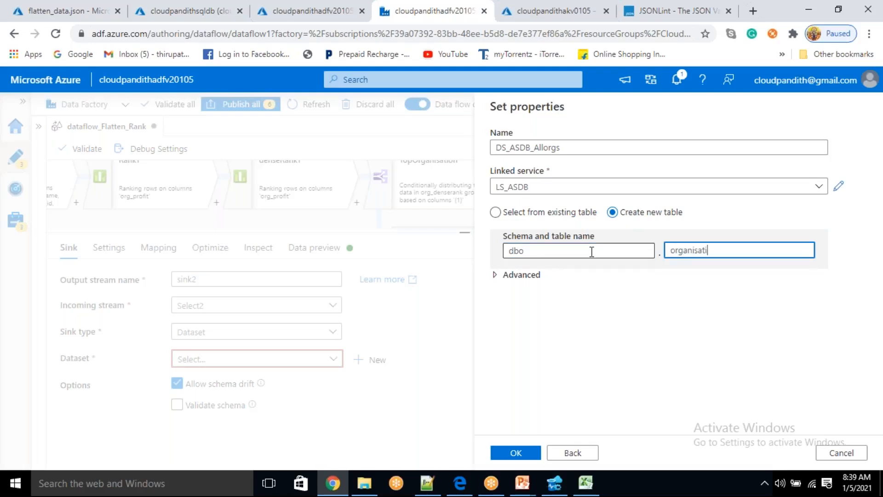
pyautogui.write('ganisations')
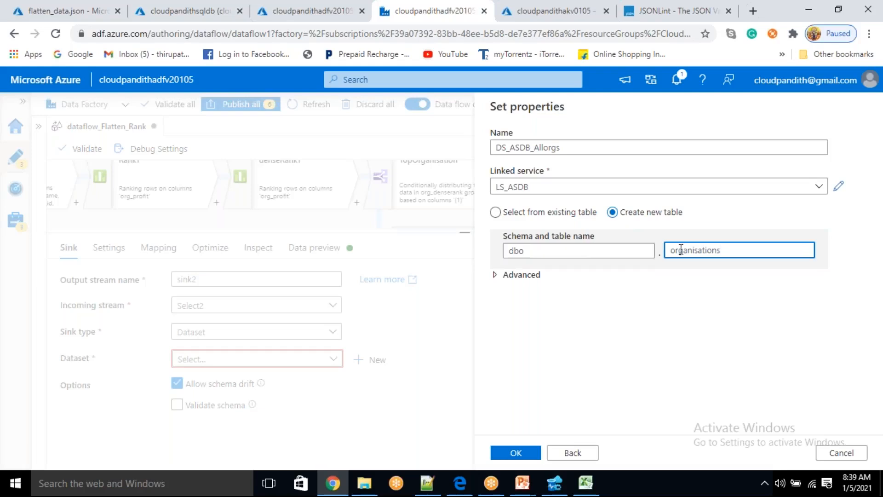
pyautogui.click(524, 451)
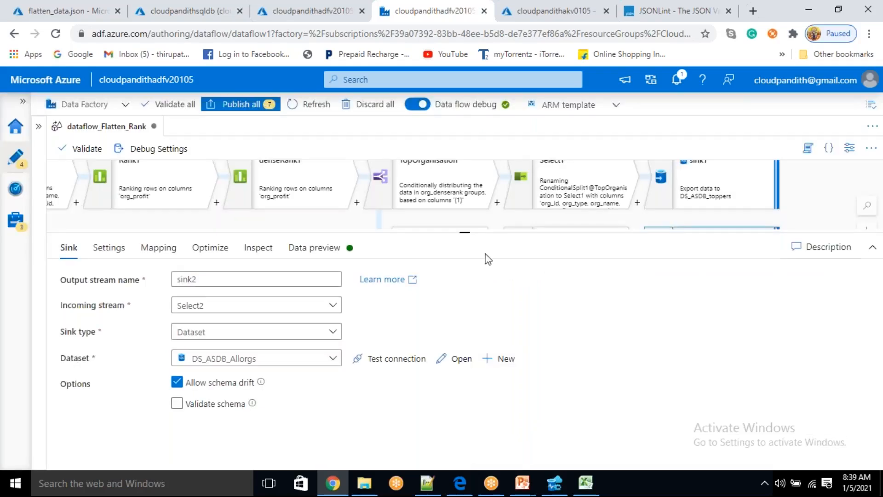
# Step: Pan across the whole data flow from source to both sinks, then show Factory Resources
pyautogui.moveTo(463, 233); pyautogui.dragTo(478, 355)
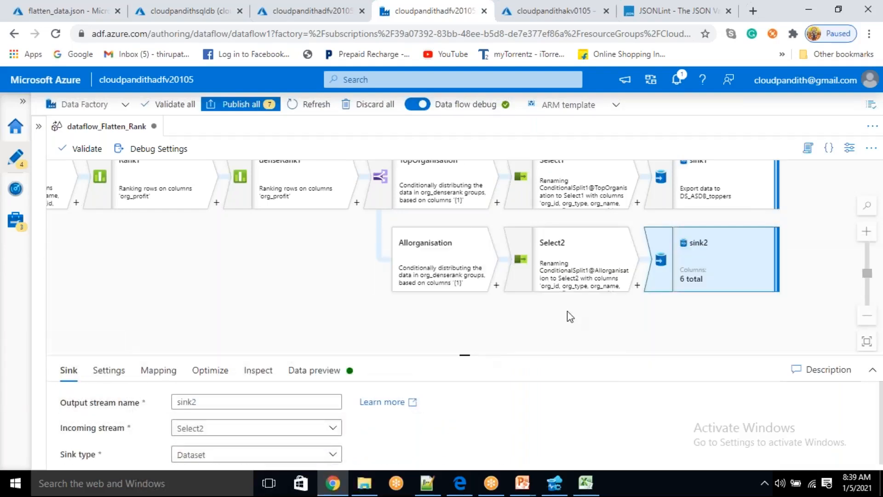
pyautogui.moveTo(573, 311); pyautogui.dragTo(699, 332)
pyautogui.moveTo(278, 290); pyautogui.dragTo(328, 292)
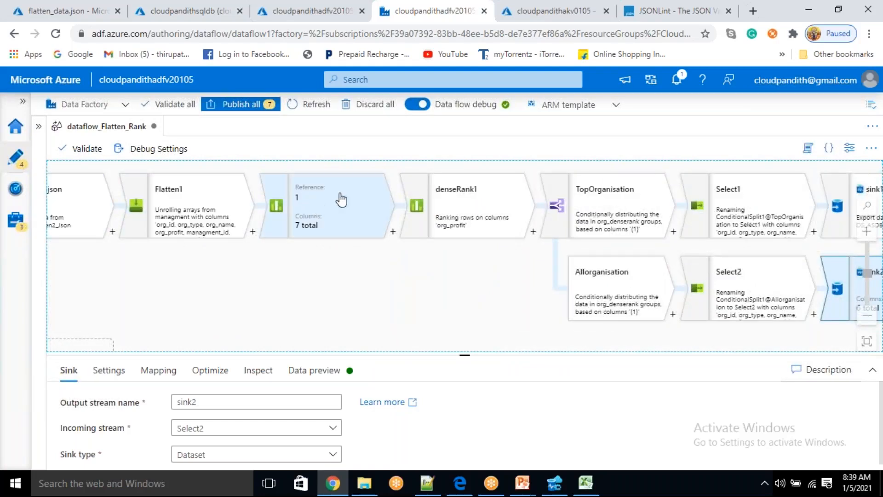
pyautogui.hscroll(5, 473, 276)
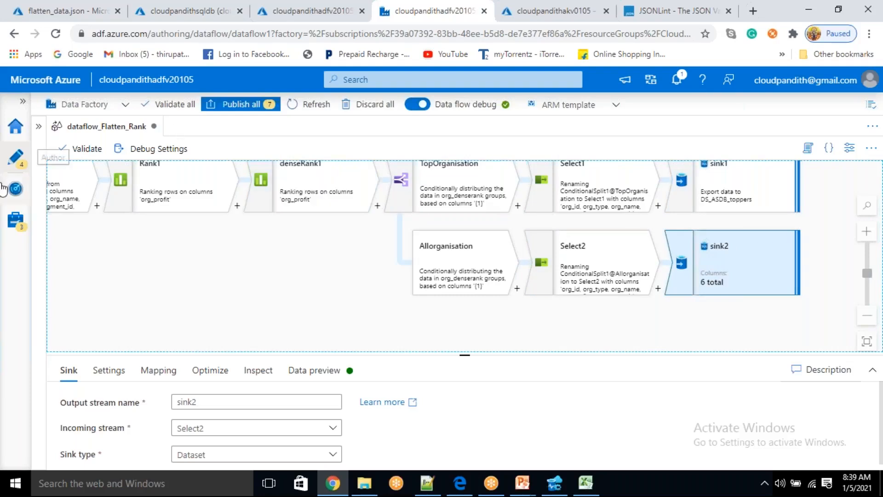
pyautogui.click(39, 127)
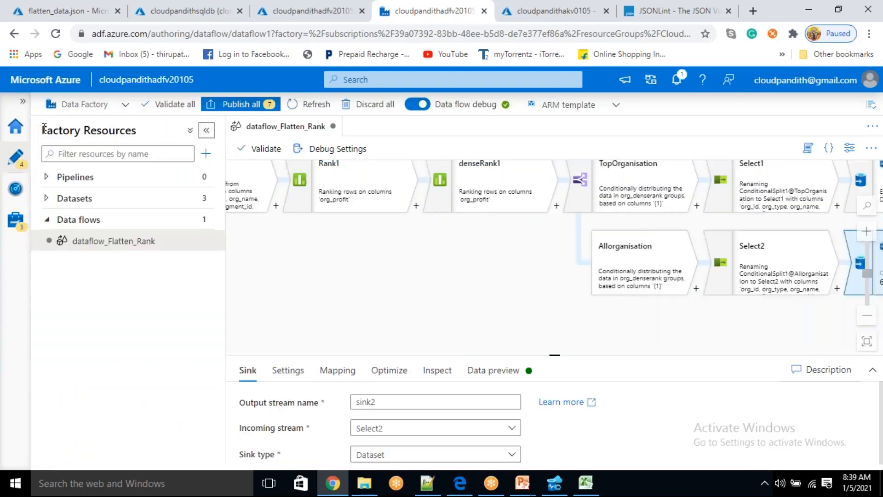
# Step: Create pipeline1 with a Data flow activity running dataflow_Flatten_Rank
pyautogui.click(205, 153)
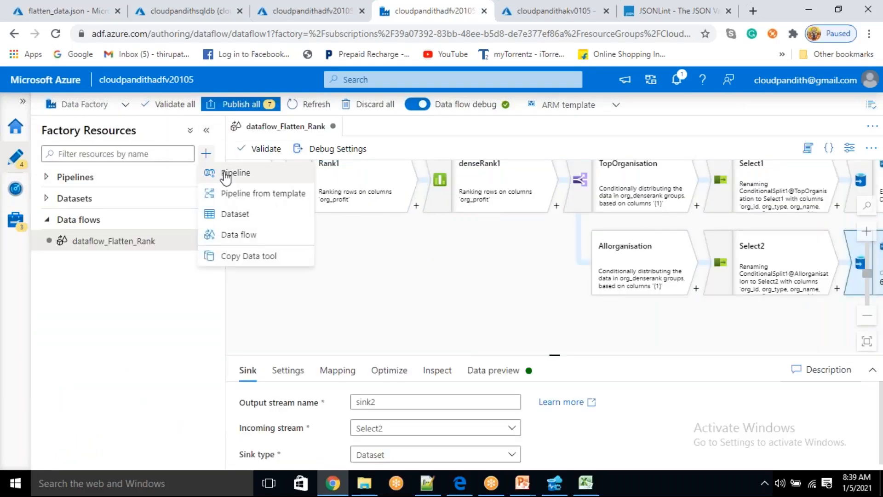
pyautogui.click(225, 174)
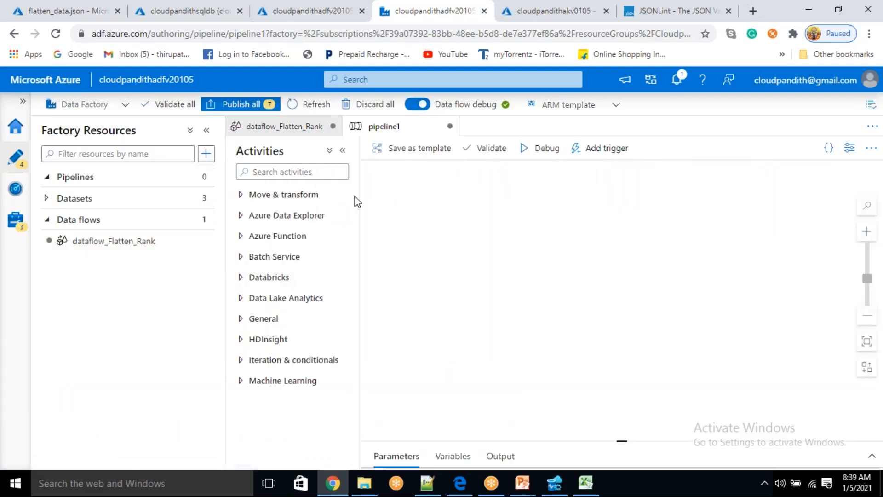
pyautogui.click(270, 198)
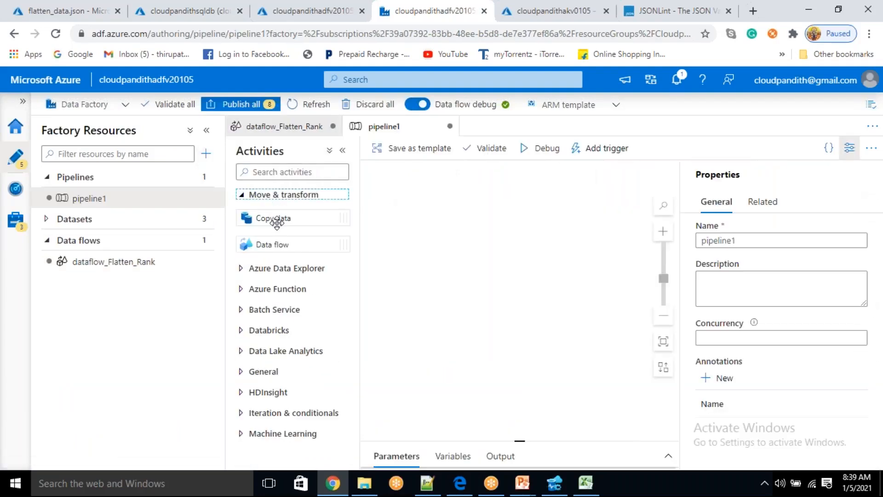
pyautogui.moveTo(274, 243); pyautogui.dragTo(510, 210)
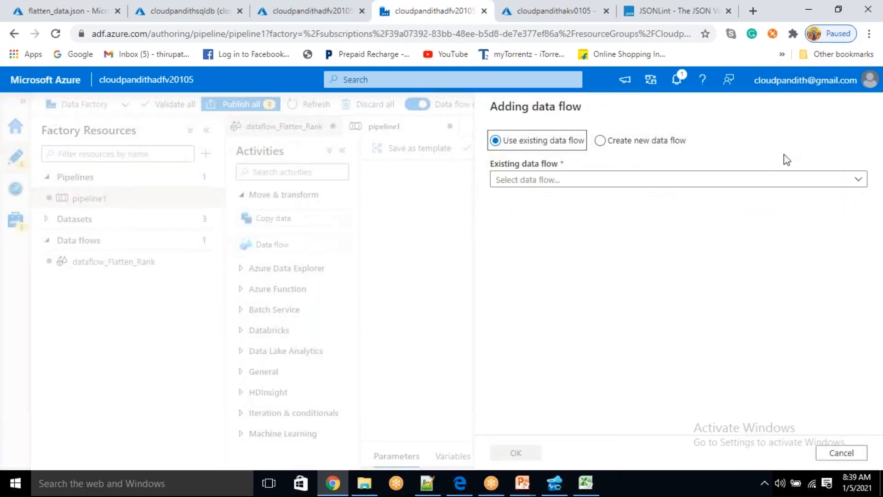
pyautogui.click(757, 181)
pyautogui.click(564, 200)
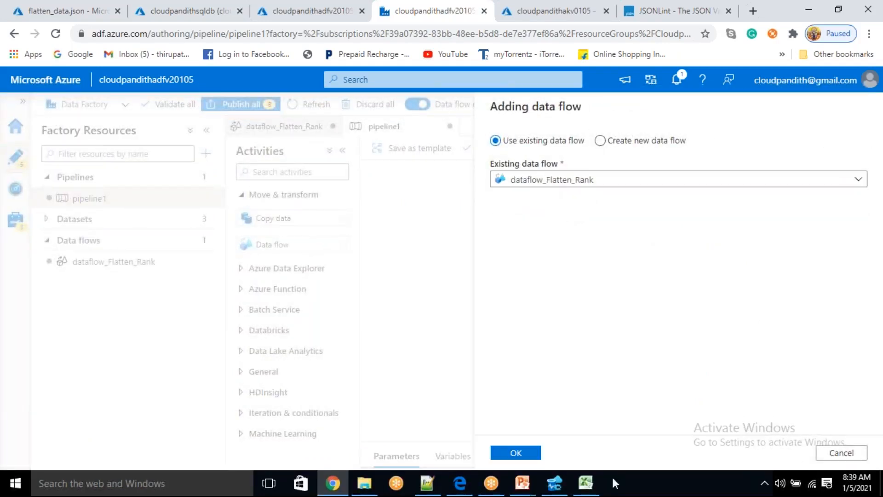
pyautogui.click(521, 460)
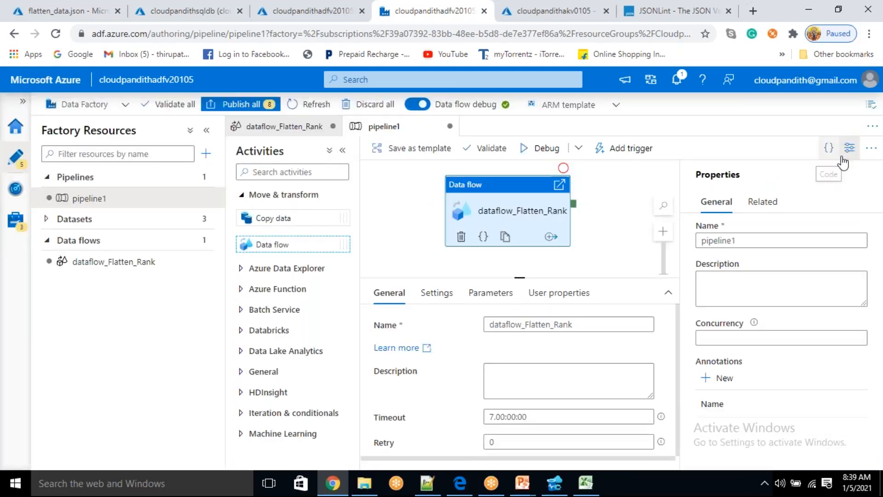
# Step: Start a debug run of pipeline1 and switch to Azure Data Studio
pyautogui.click(849, 152)
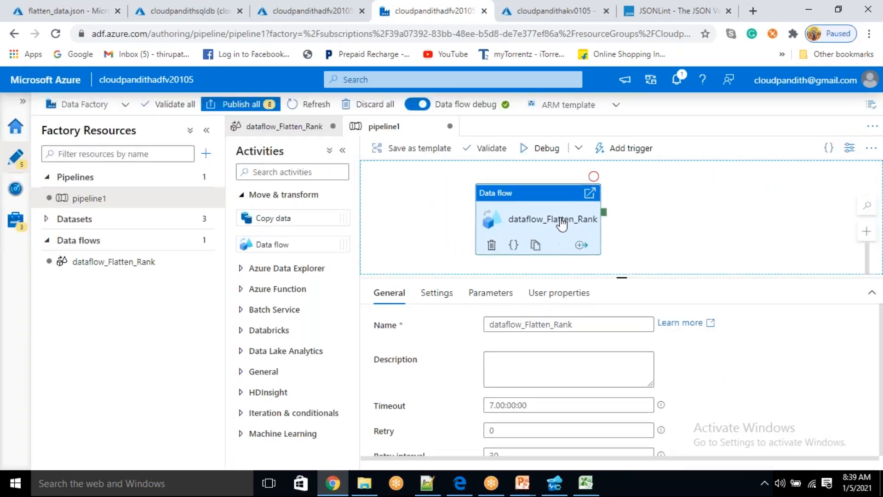
pyautogui.click(545, 149)
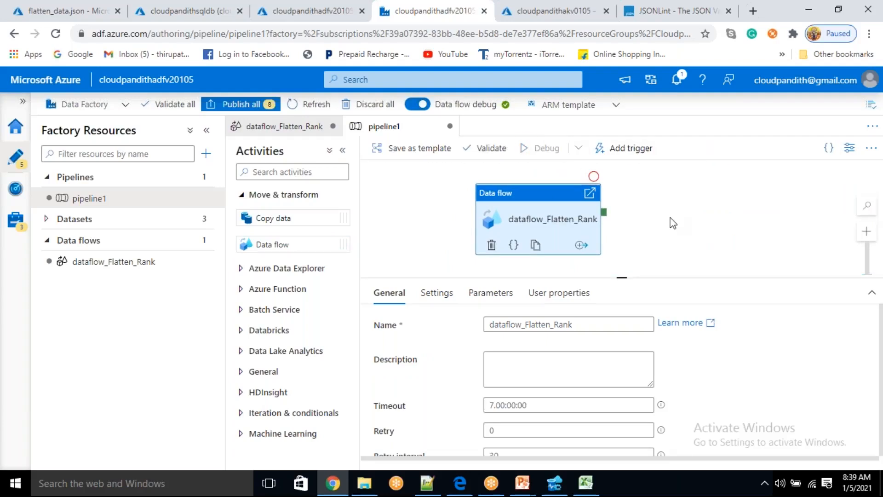
pyautogui.click(554, 482)
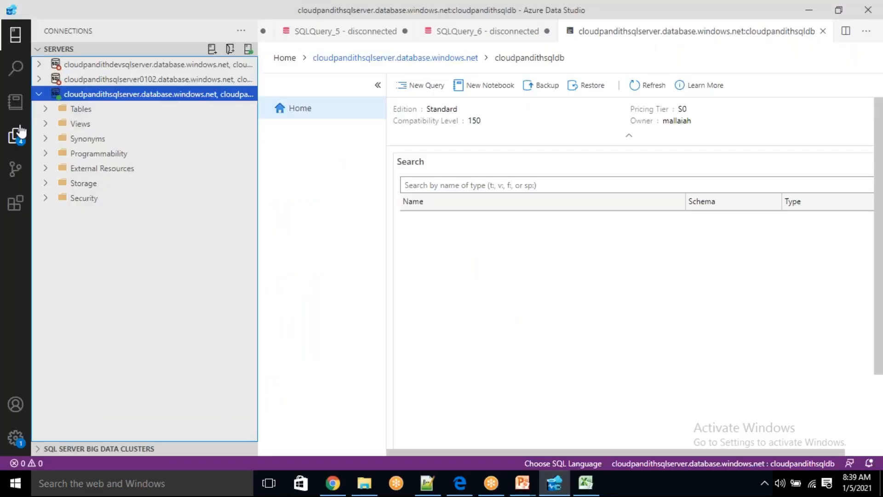
# Step: Expand the Tables list and open a new empty query on the cloudpandithsqlserver connection
pyautogui.click(47, 109)
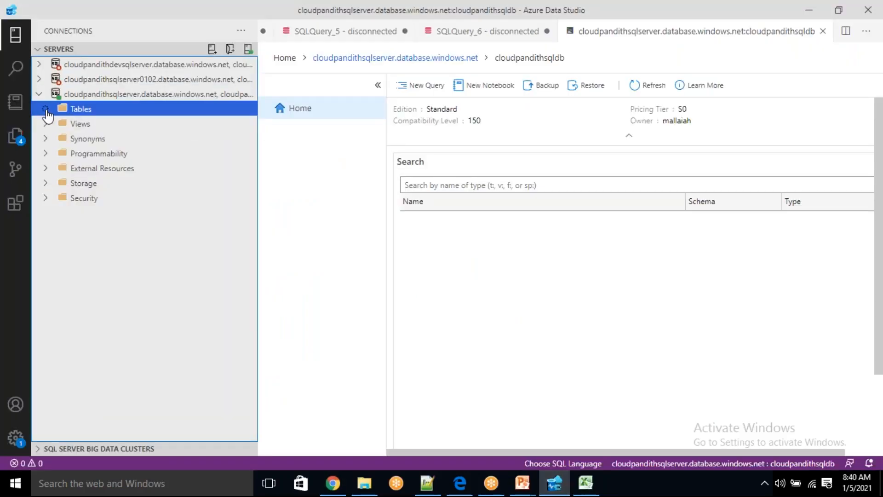
pyautogui.rightClick(96, 98)
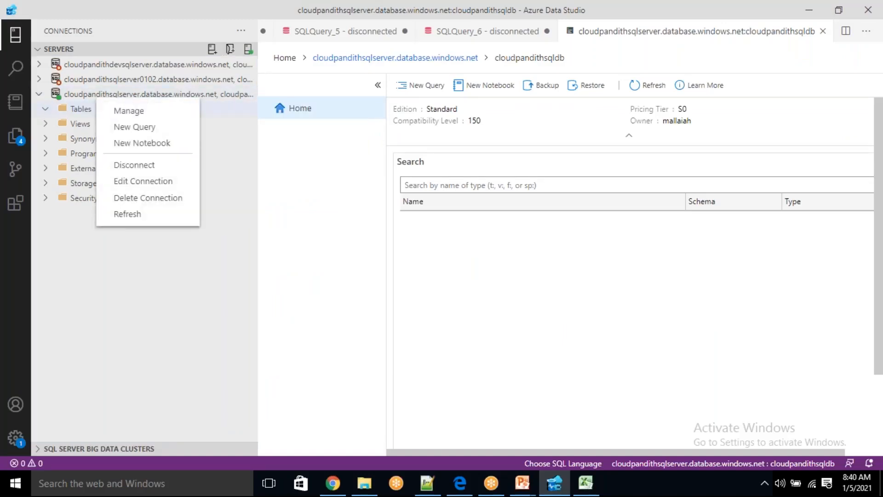
pyautogui.click(124, 132)
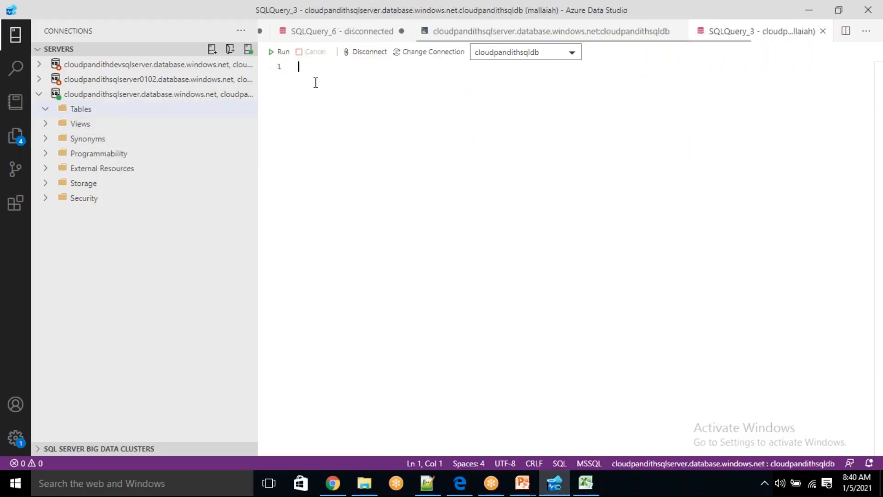
pyautogui.click(333, 483)
# Step: Refresh pipeline1's run output until dataflow_Flatten_Rank succeeds, then open its data flow run details
pyautogui.click(660, 240)
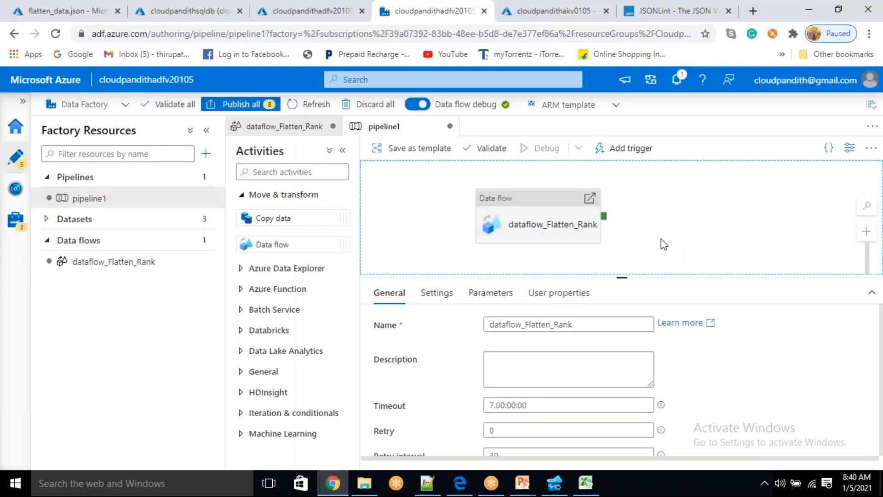
pyautogui.moveTo(628, 440); pyautogui.dragTo(616, 290)
pyautogui.click(642, 17)
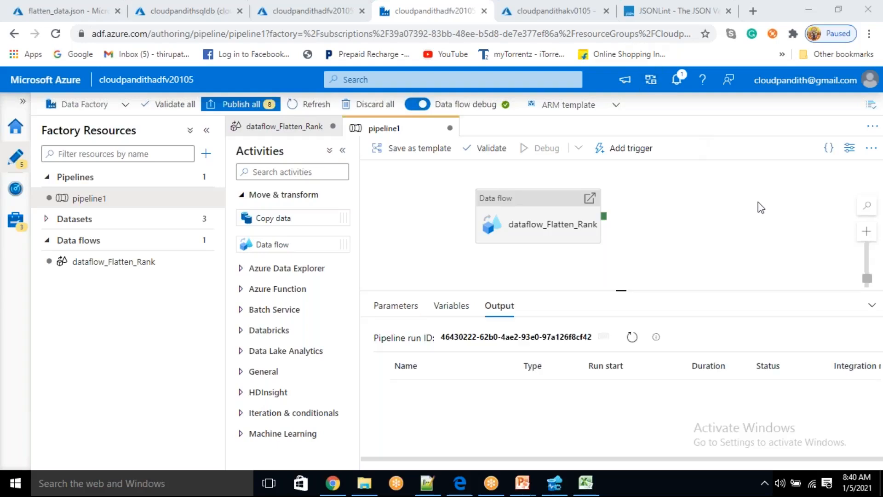
pyautogui.click(632, 337)
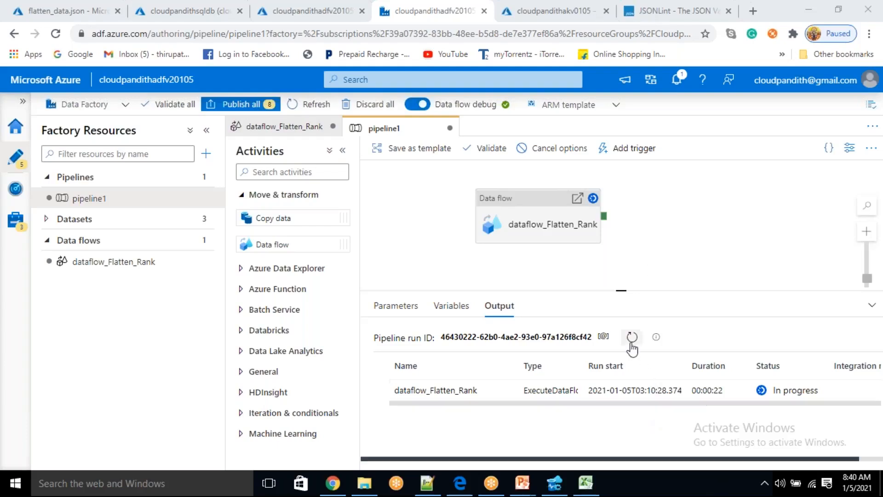
pyautogui.click(632, 337)
pyautogui.click(646, 21)
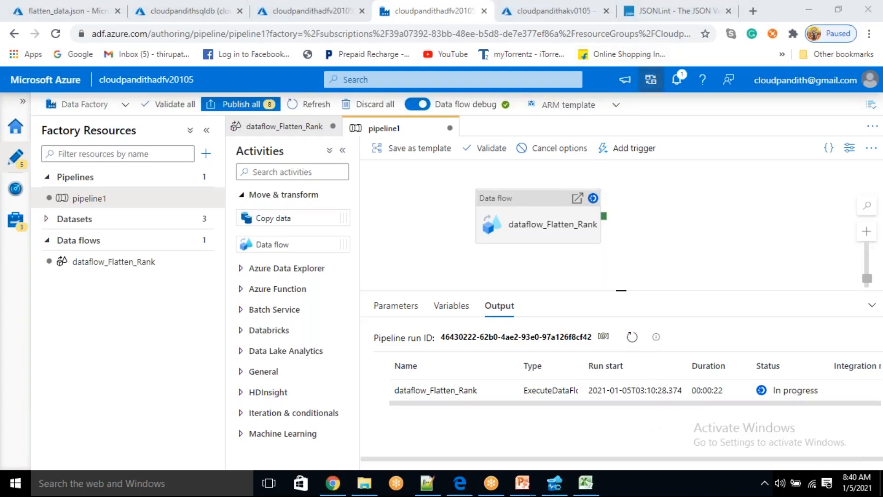
pyautogui.click(502, 393)
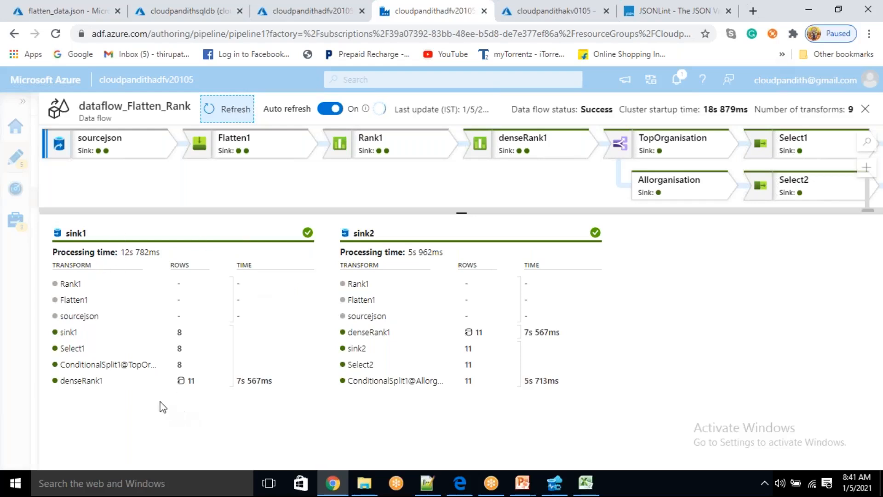
# Step: Compare the row statistics of the sink1 and sink2 branches in the data flow run
pyautogui.click(188, 379)
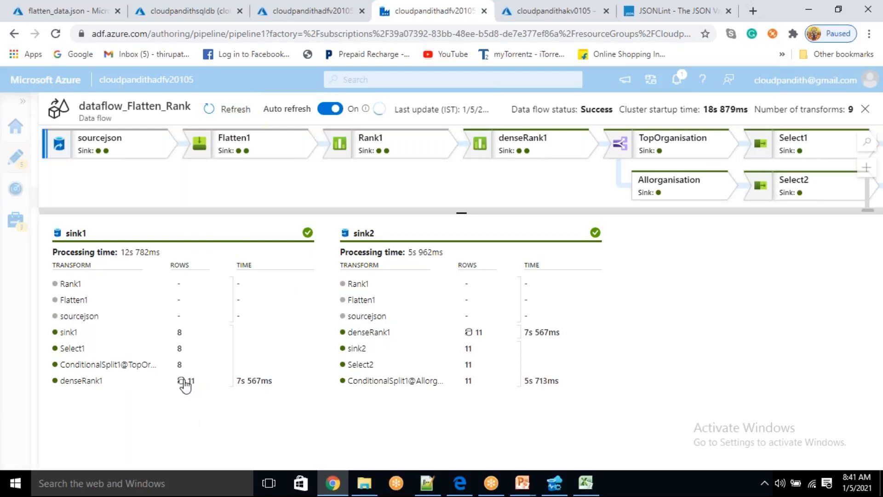
pyautogui.click(188, 382)
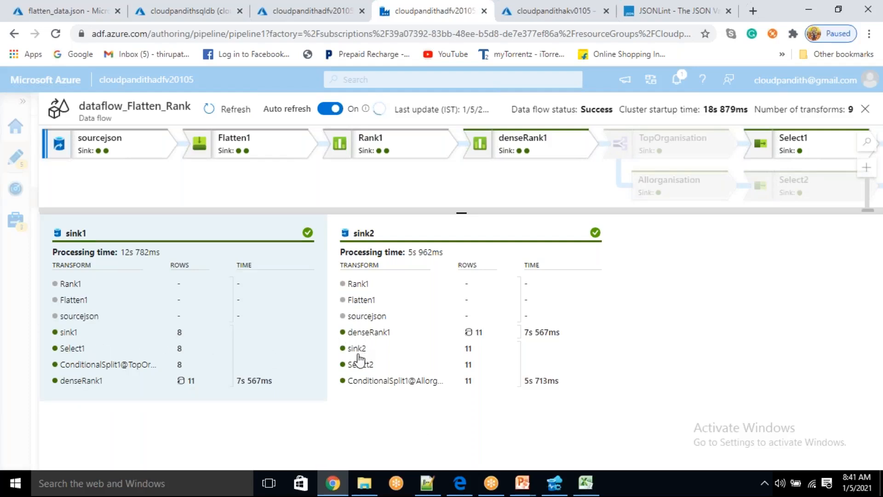
pyautogui.click(463, 353)
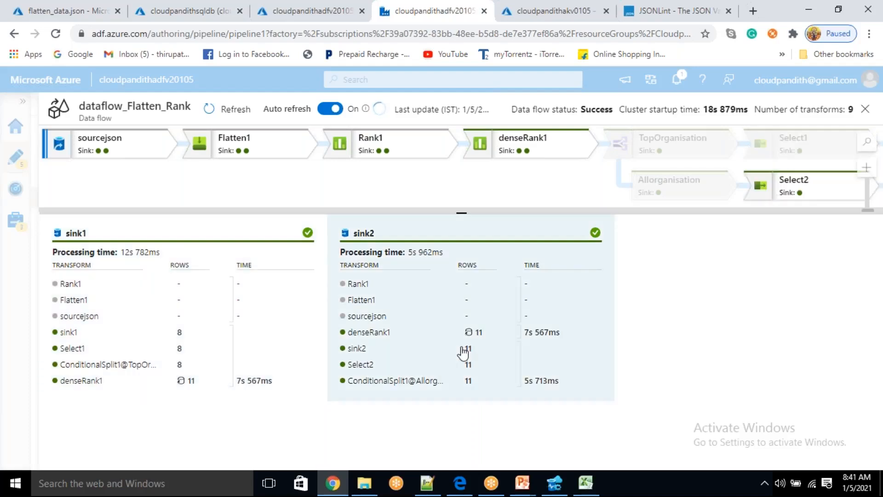
pyautogui.click(133, 339)
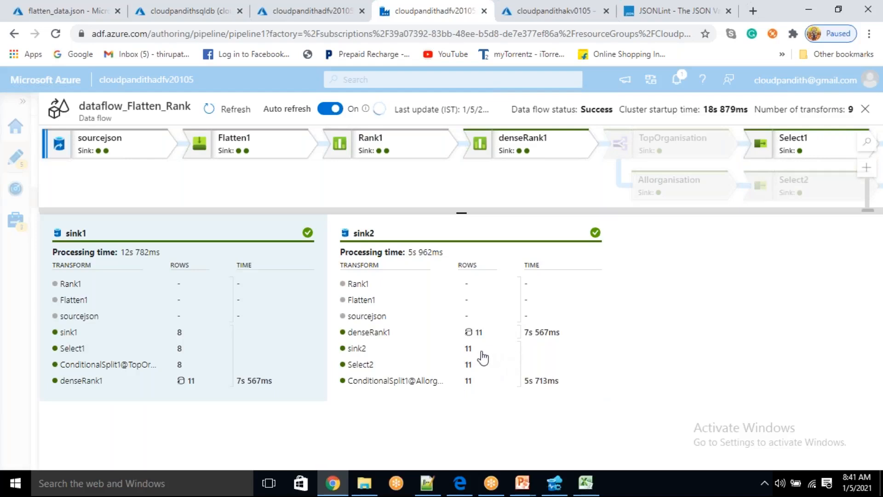
pyautogui.click(467, 357)
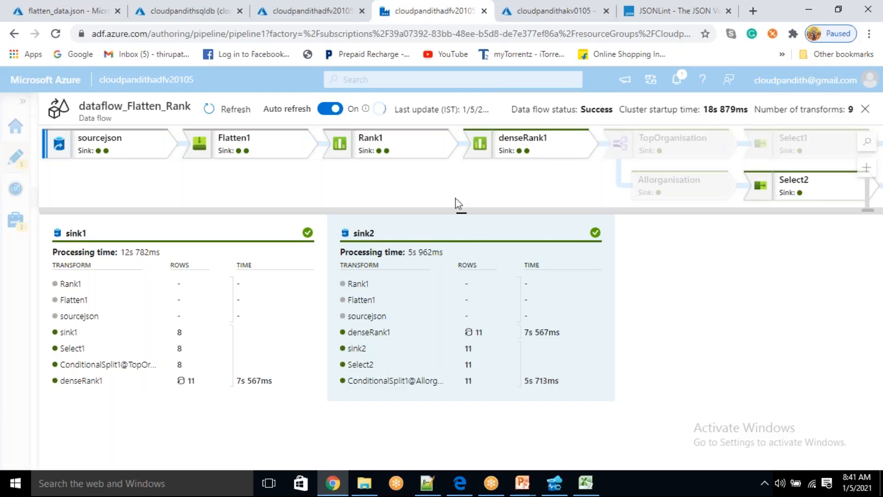
# Step: Inspect the Rank1, sourcejson and Flatten1 column statistics
pyautogui.click(381, 147)
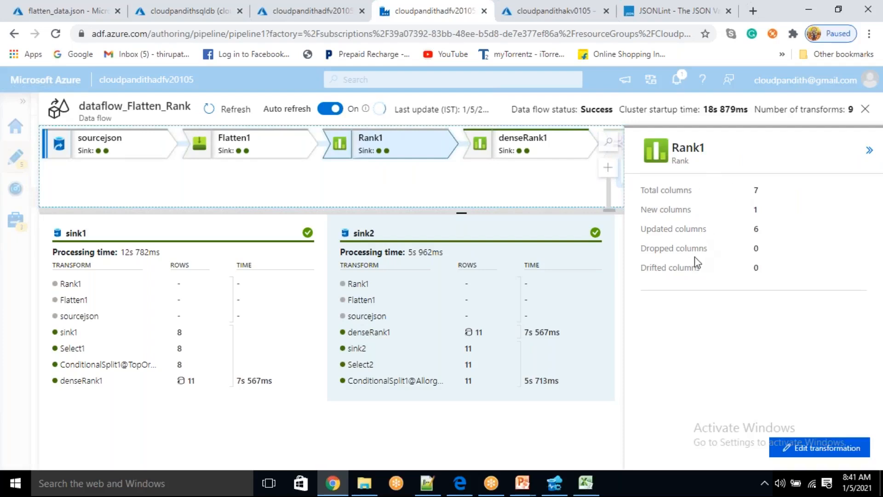
pyautogui.click(112, 149)
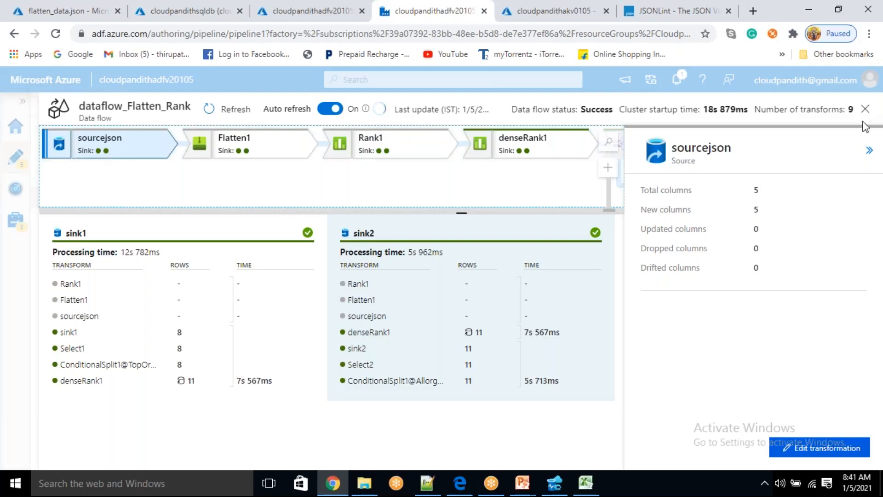
pyautogui.click(867, 147)
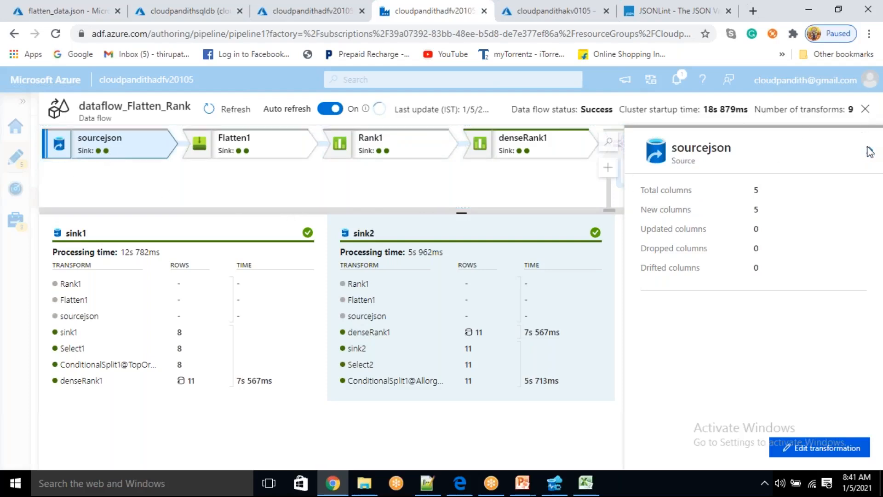
pyautogui.click(239, 151)
# Step: Review the Select2 details, then close the data flow run details view
pyautogui.moveTo(403, 173); pyautogui.dragTo(338, 174)
pyautogui.moveTo(518, 179); pyautogui.dragTo(263, 170)
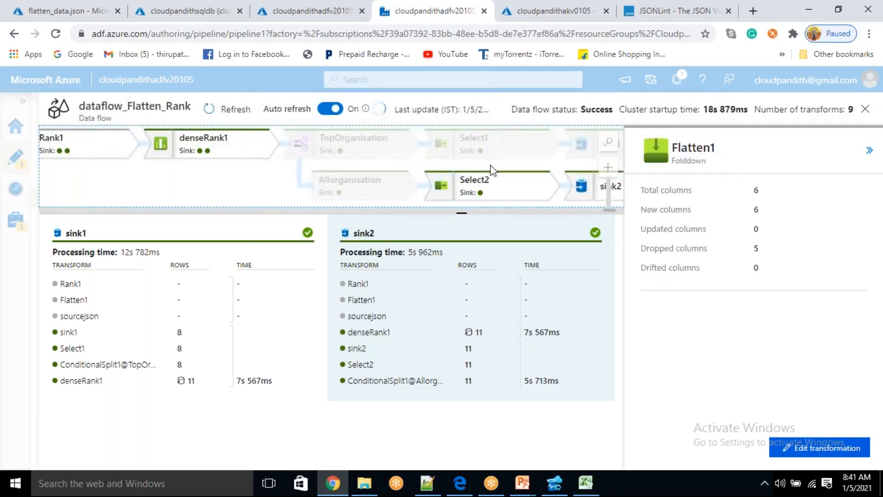
pyautogui.click(487, 184)
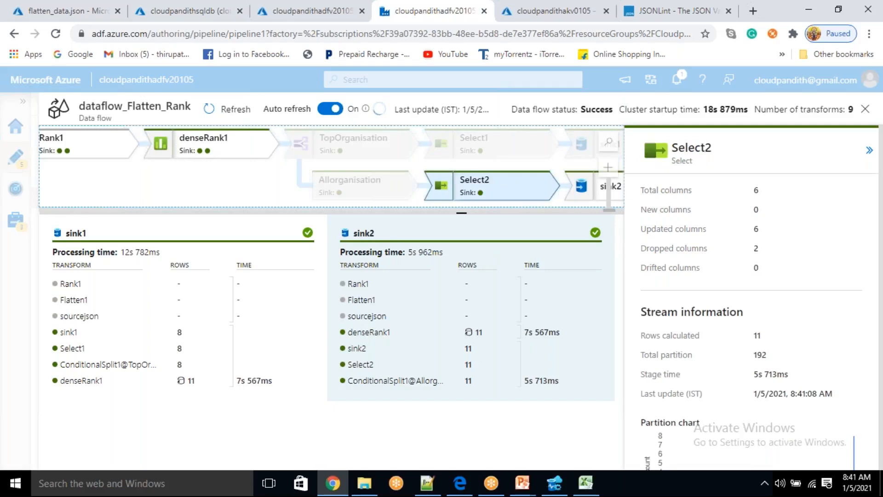
pyautogui.scroll(-3, 754, 165)
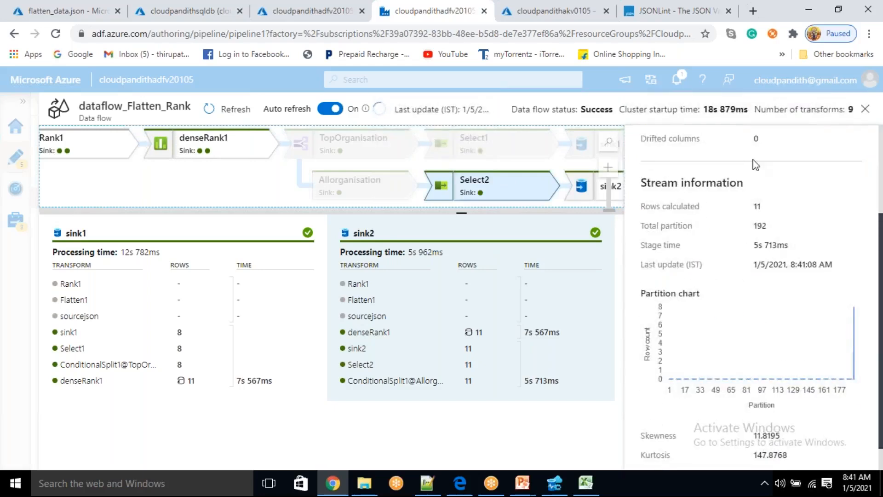
pyautogui.click(865, 109)
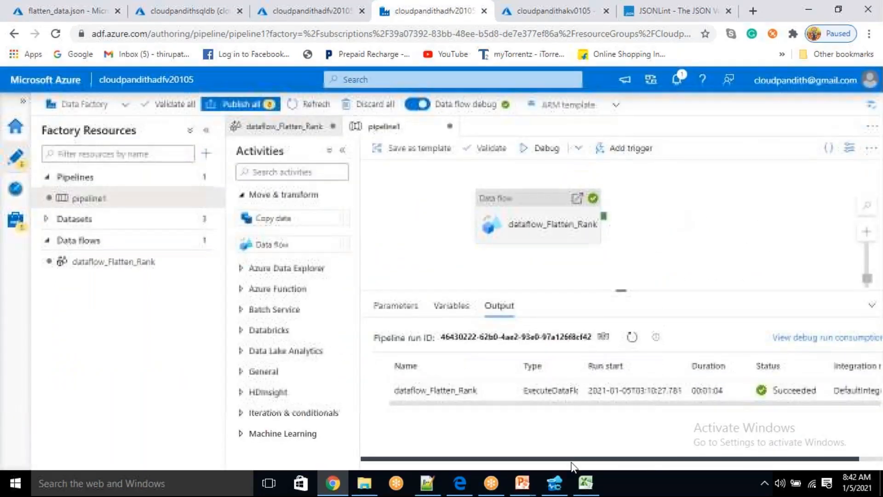
# Step: Refresh and expand the Tables folder so dbo.toppers and dbo.organisations appear
pyautogui.click(554, 483)
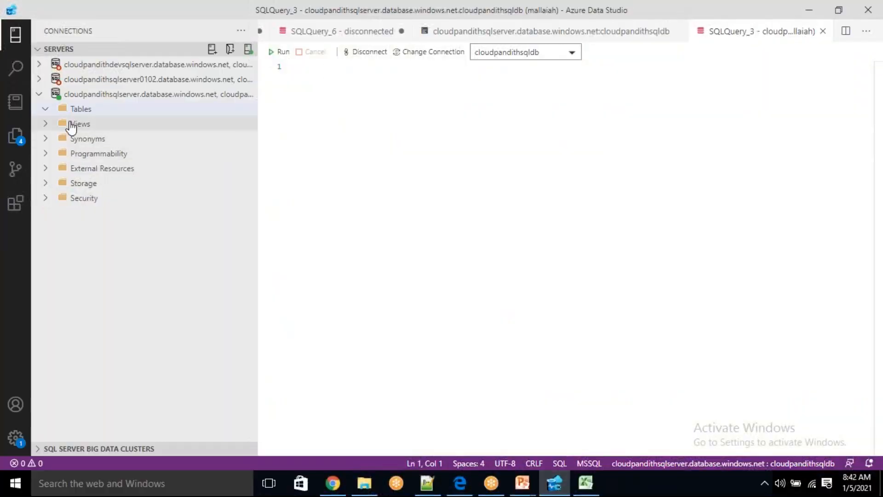
pyautogui.click(79, 111)
pyautogui.rightClick(81, 113)
pyautogui.click(102, 128)
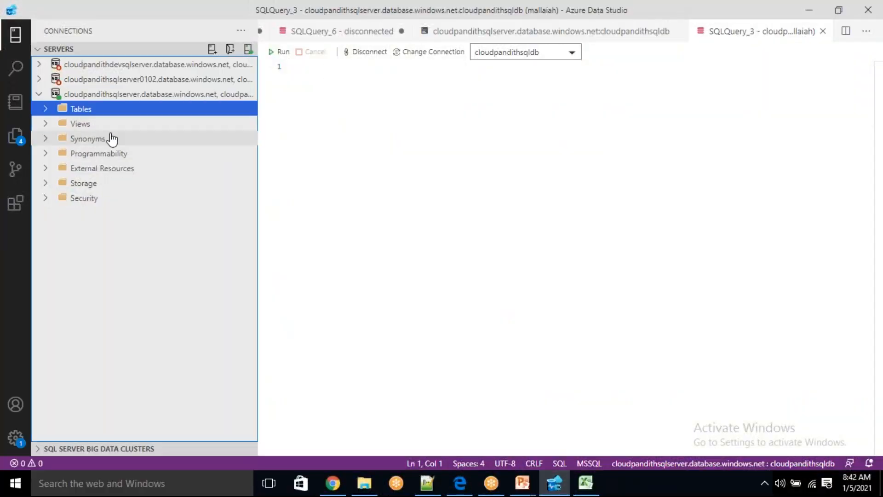
pyautogui.click(46, 110)
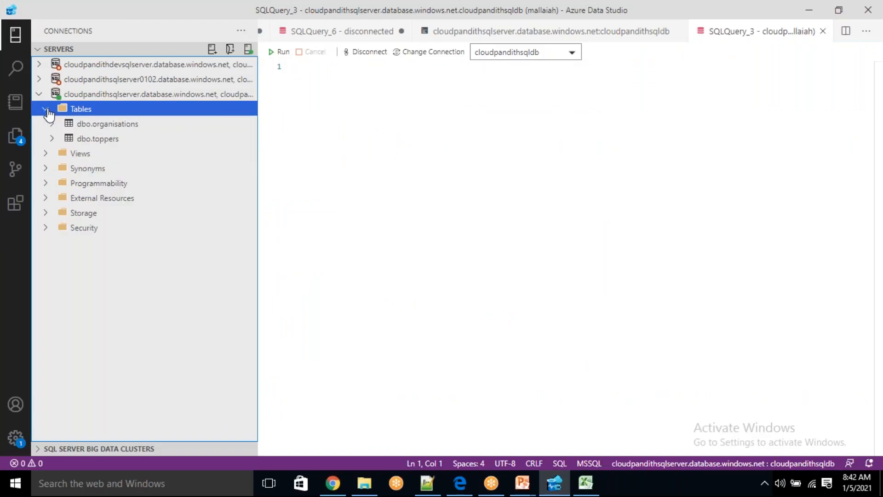
# Step: Run select * from toppers, returning 8 rows
pyautogui.click(354, 87)
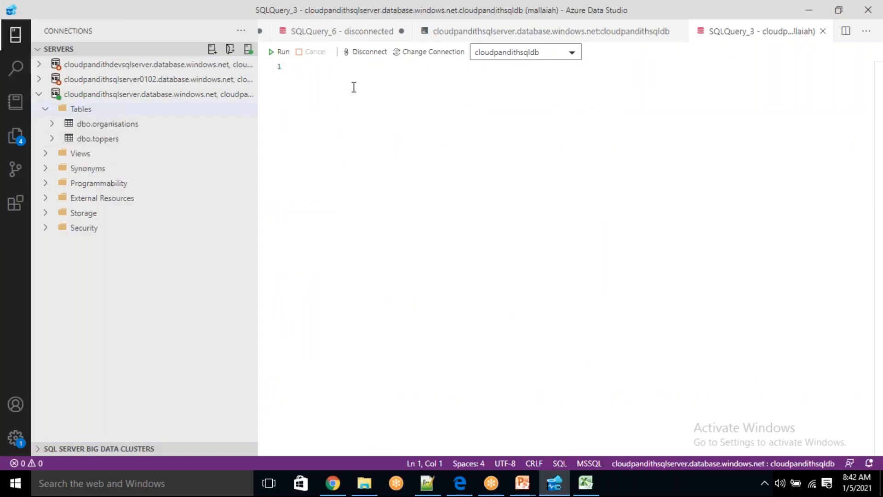
pyautogui.write('select * ')
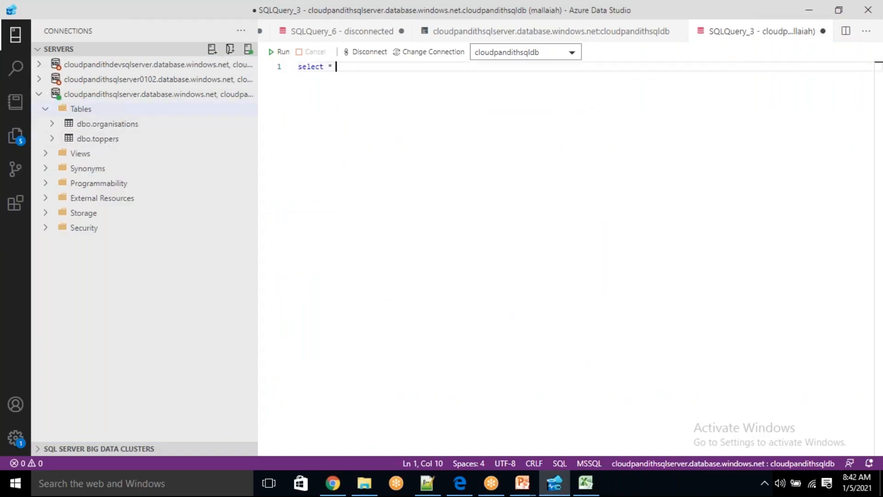
pyautogui.write('from toppers')
pyautogui.click(278, 52)
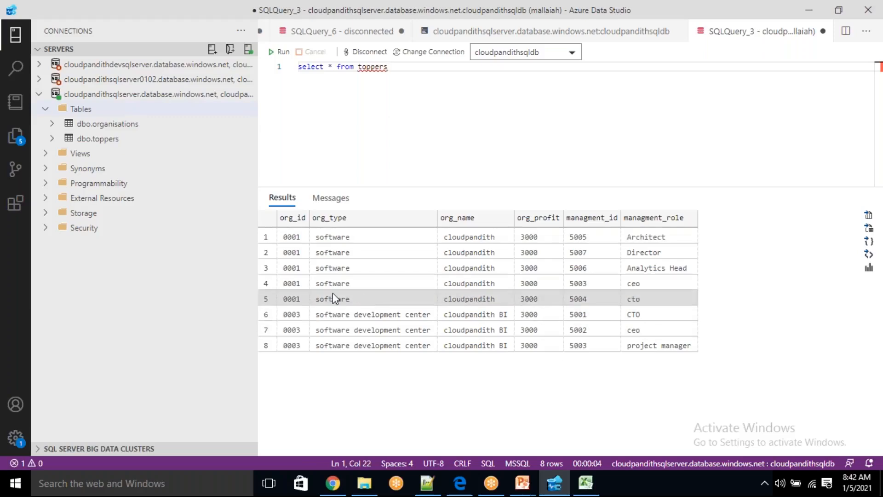
# Step: Check the org_type and org_name values in the toppers results
pyautogui.moveTo(528, 239); pyautogui.dragTo(290, 344)
pyautogui.click(343, 239)
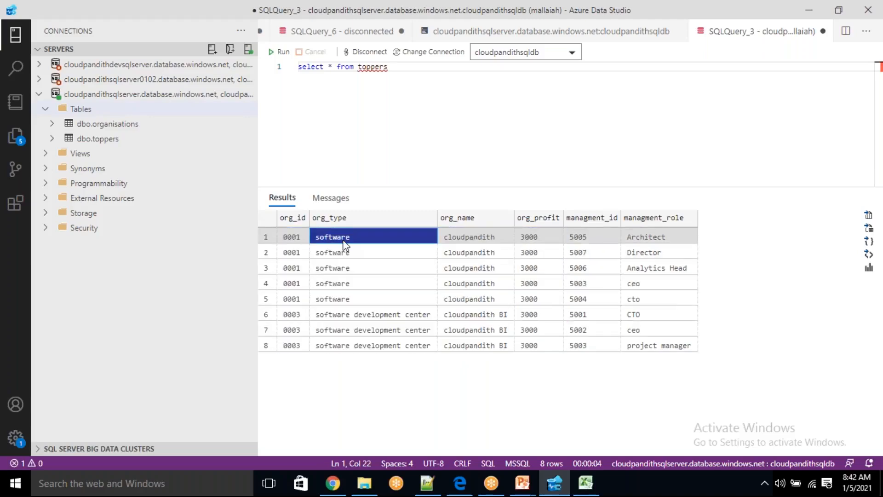
pyautogui.click(343, 319)
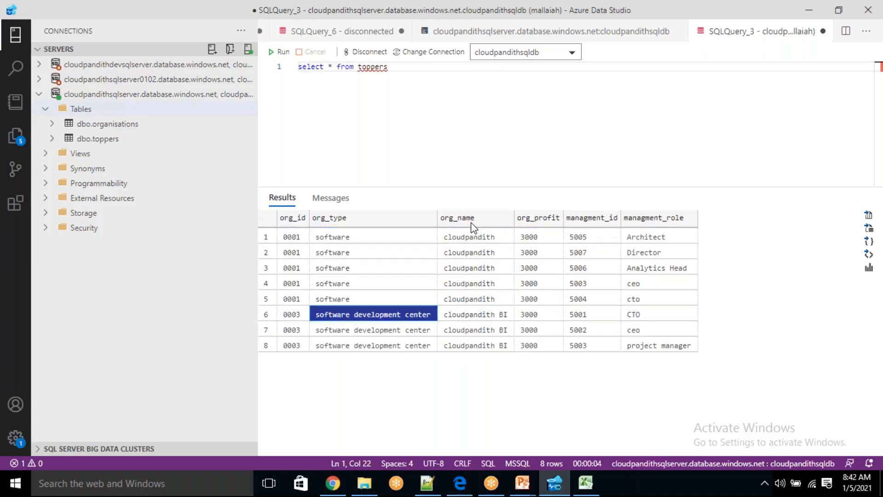
pyautogui.click(478, 239)
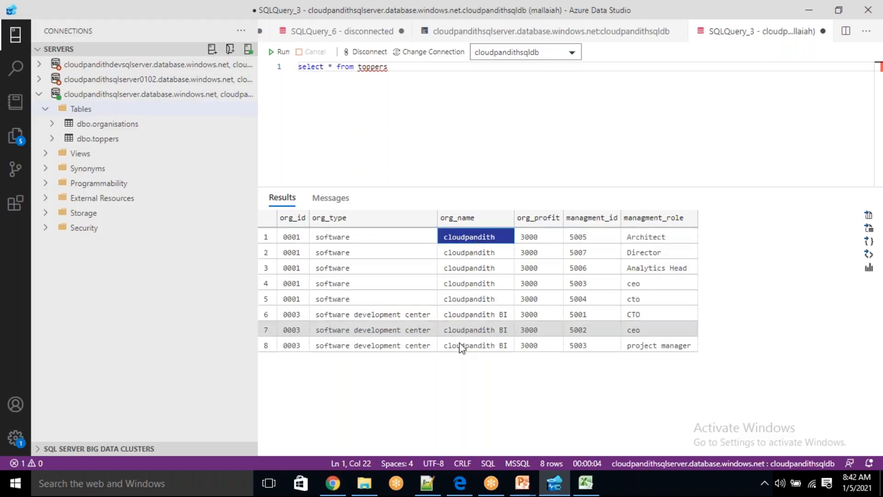
pyautogui.click(473, 315)
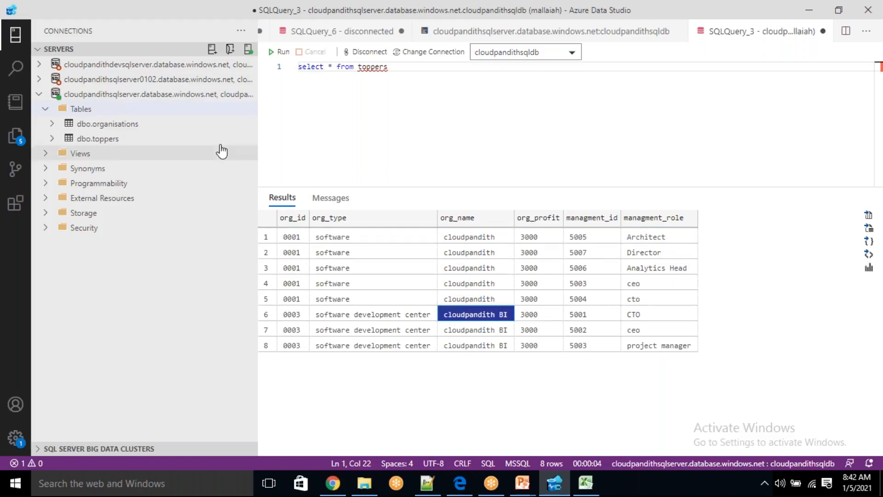
pyautogui.click(396, 69)
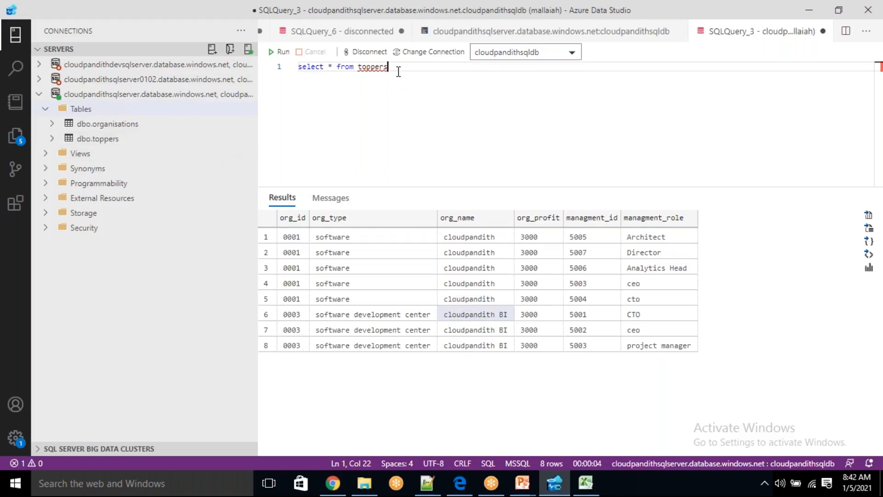
# Step: Add select * from organisations on line 2 and run it alone, returning 11 rows
pyautogui.write('toppers')
pyautogui.press('Return')
pyautogui.write('s')
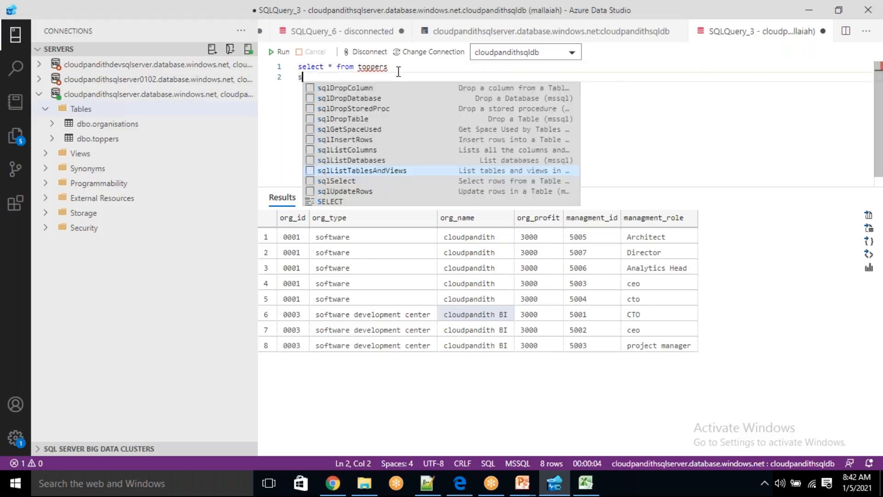
pyautogui.write('elect * from ot')
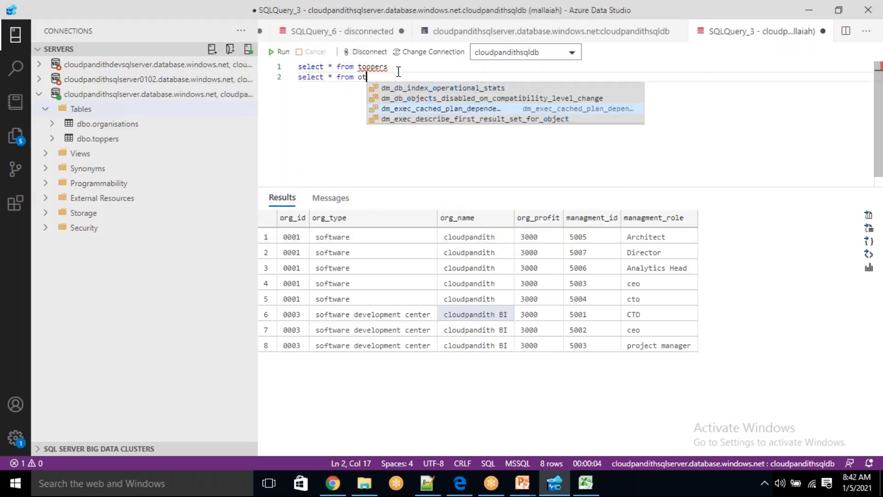
pyautogui.press('BackSpace')
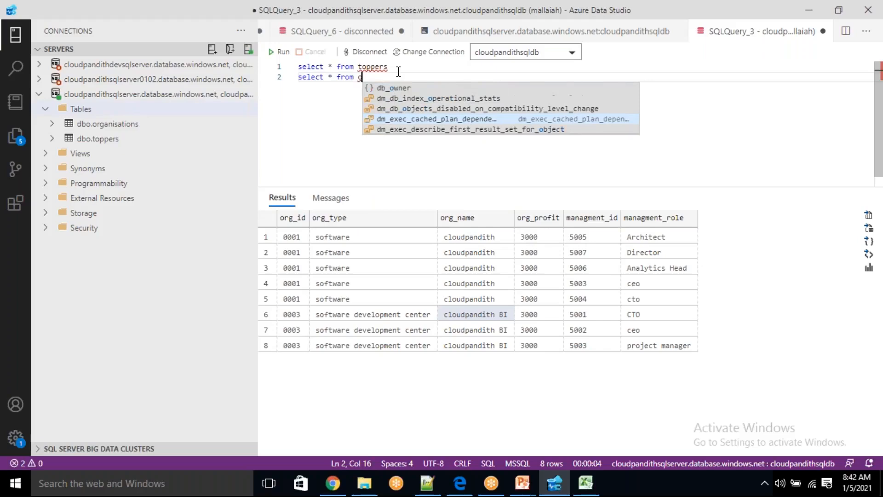
pyautogui.write('rganisations')
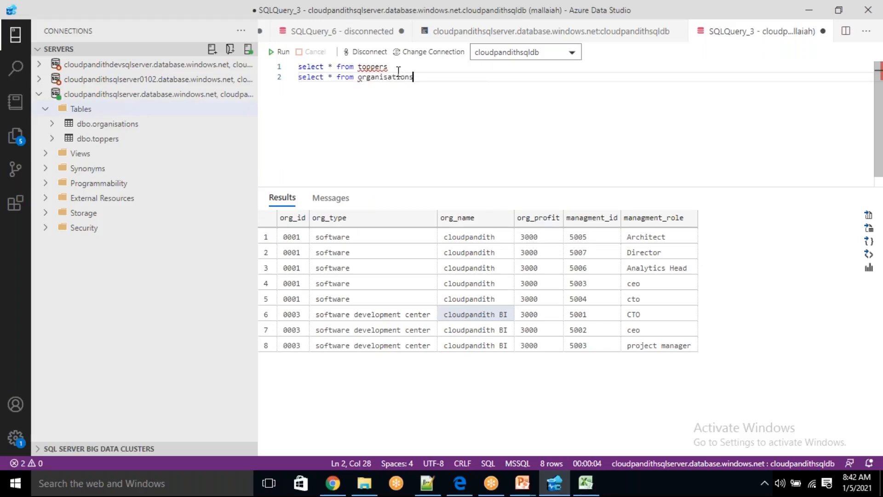
pyautogui.hotkey('shift', 'Home')
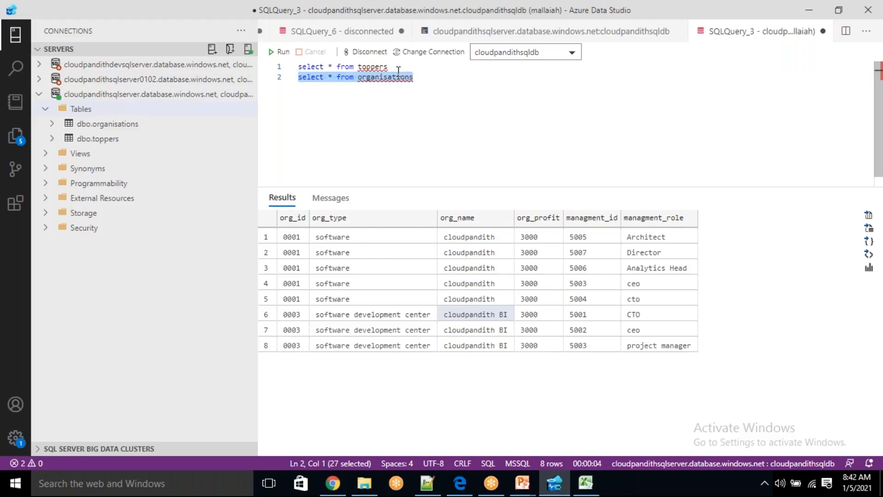
pyautogui.click(283, 55)
# Step: Inspect the org_type values across the organisations result rows
pyautogui.click(440, 143)
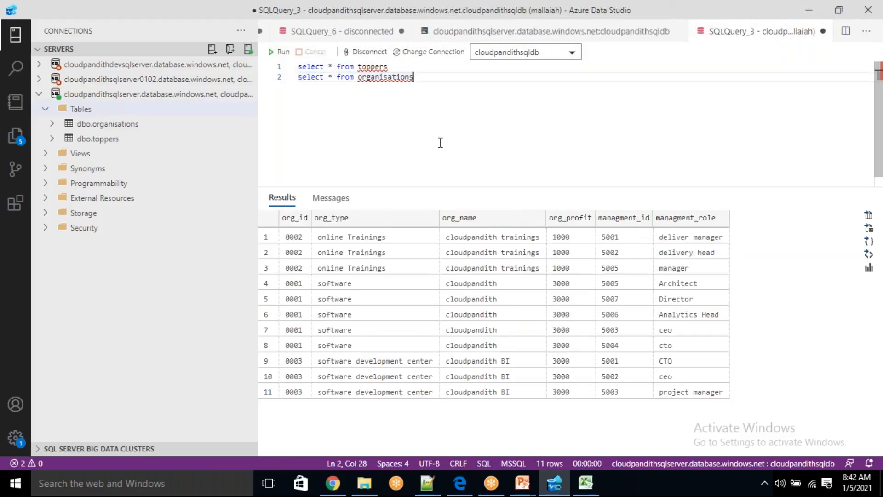
pyautogui.moveTo(299, 237); pyautogui.dragTo(675, 387)
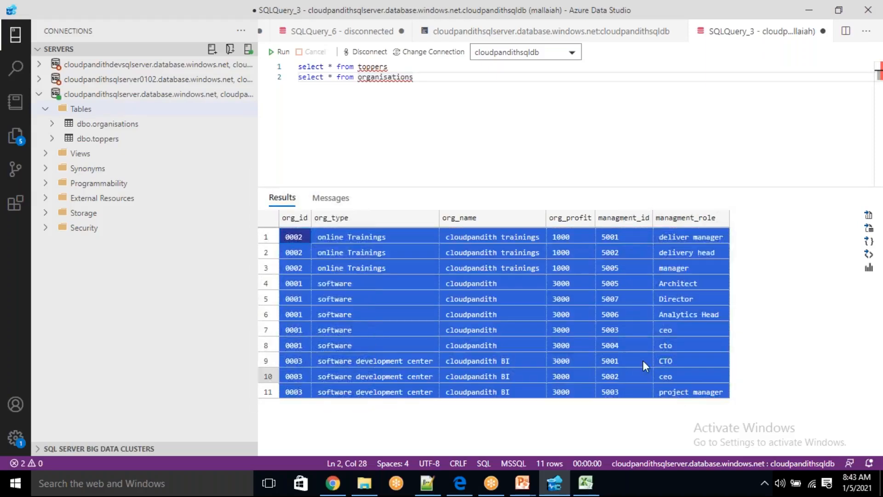
pyautogui.click(364, 392)
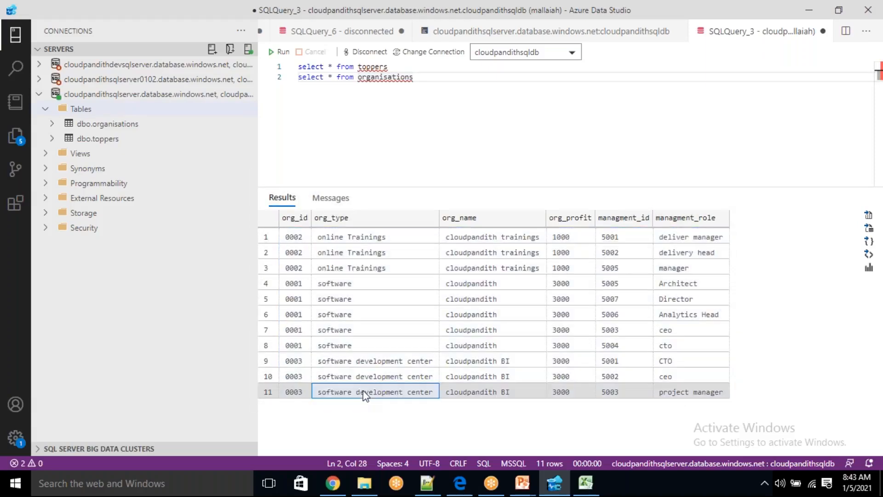
pyautogui.click(363, 377)
pyautogui.click(354, 361)
pyautogui.click(345, 345)
pyautogui.click(348, 312)
pyautogui.click(342, 282)
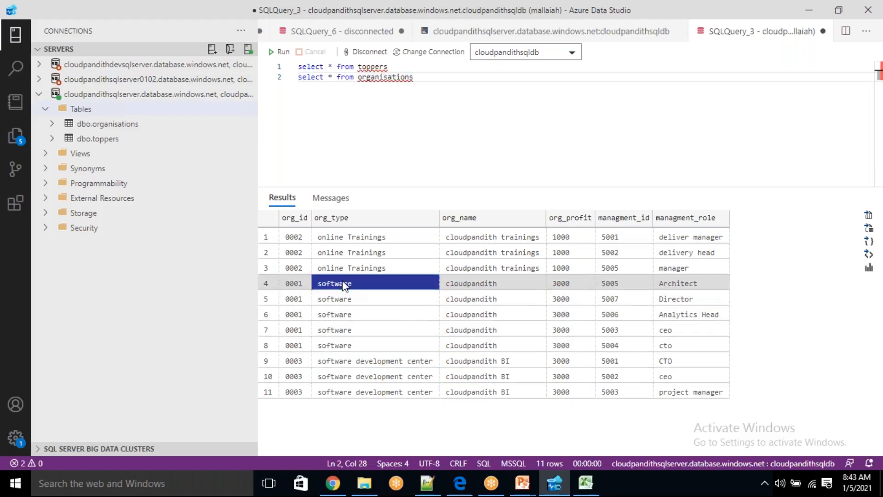
pyautogui.click(347, 269)
# Step: Compare the org_name and org_profit values of rows 2 and 3, showing org_profit 1000
pyautogui.press('Up')
pyautogui.click(507, 248)
pyautogui.click(504, 272)
pyautogui.moveTo(570, 267); pyautogui.dragTo(685, 252)
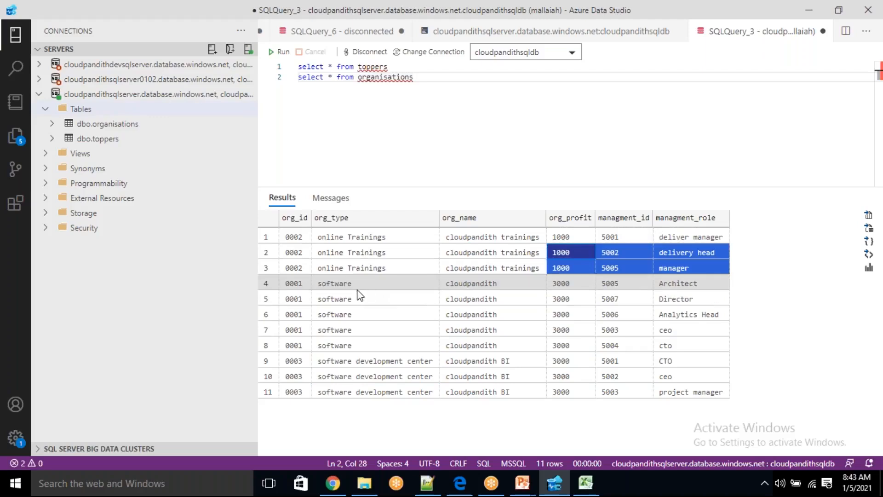
pyautogui.click(575, 252)
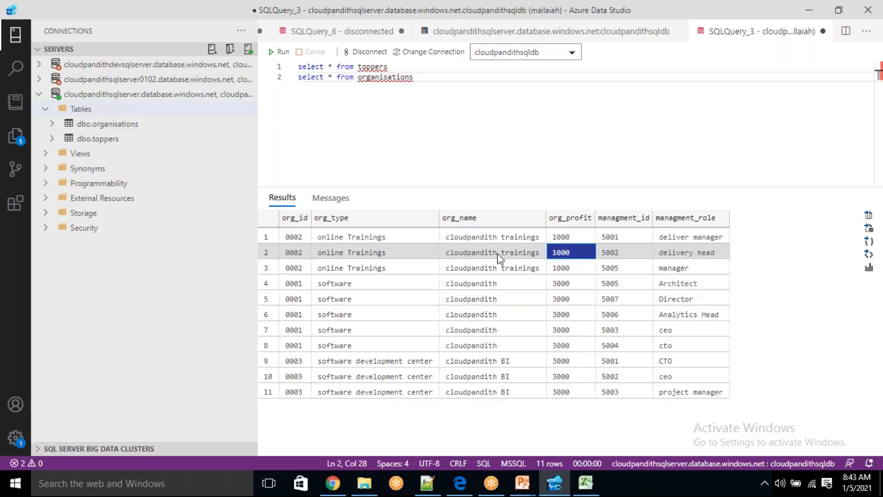
pyautogui.click(562, 268)
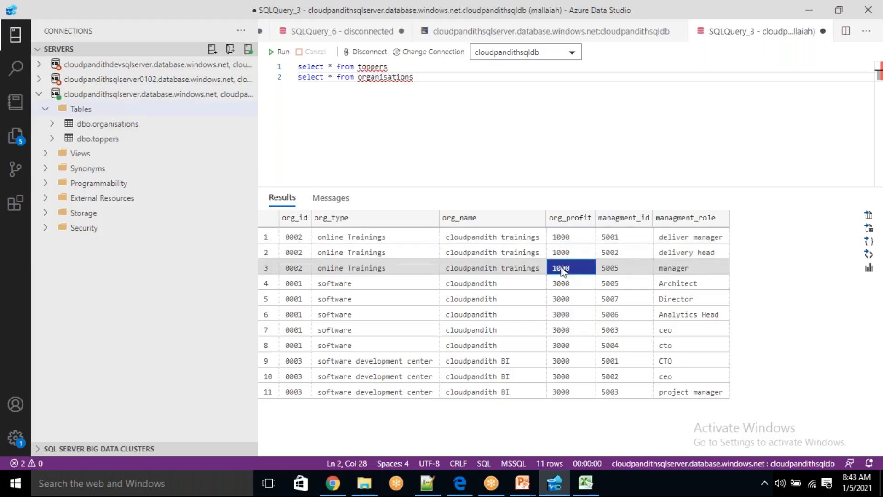
pyautogui.click(566, 253)
pyautogui.click(569, 270)
pyautogui.click(619, 28)
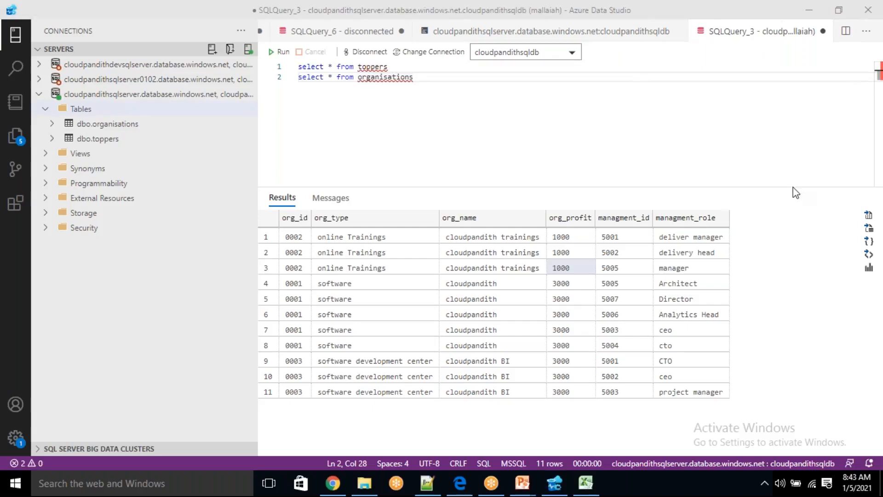